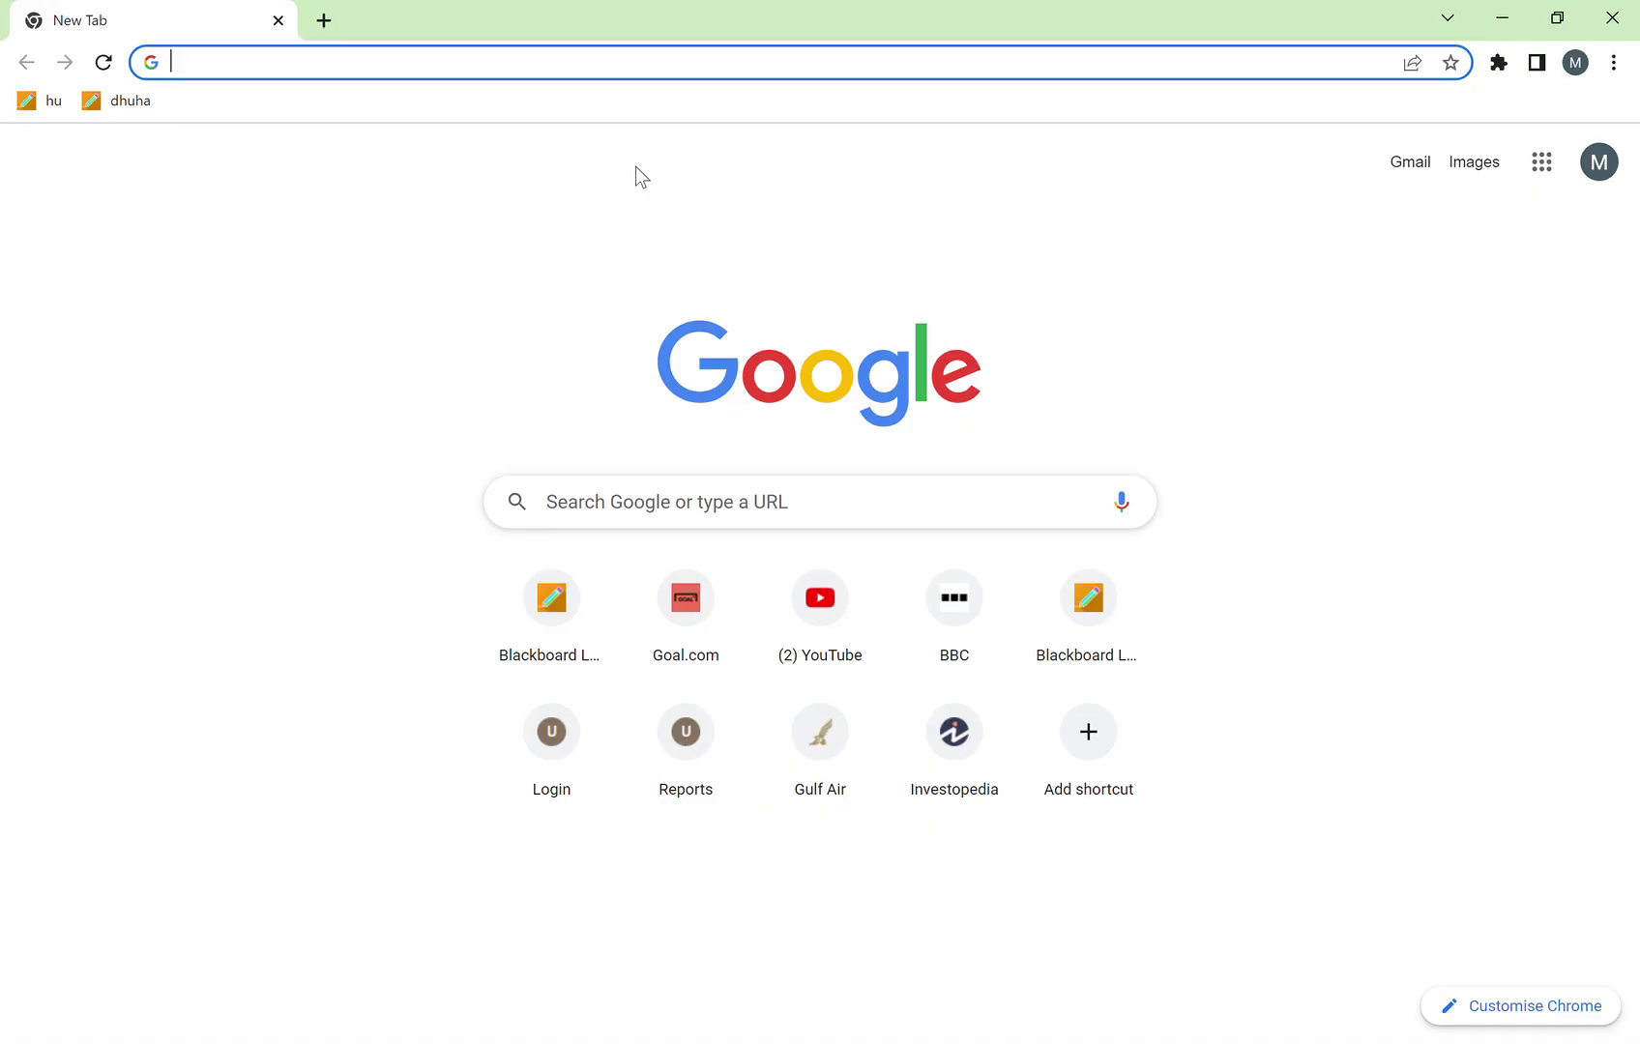
Step: Load investopedia.com in the Chrome address bar
text(investoped)
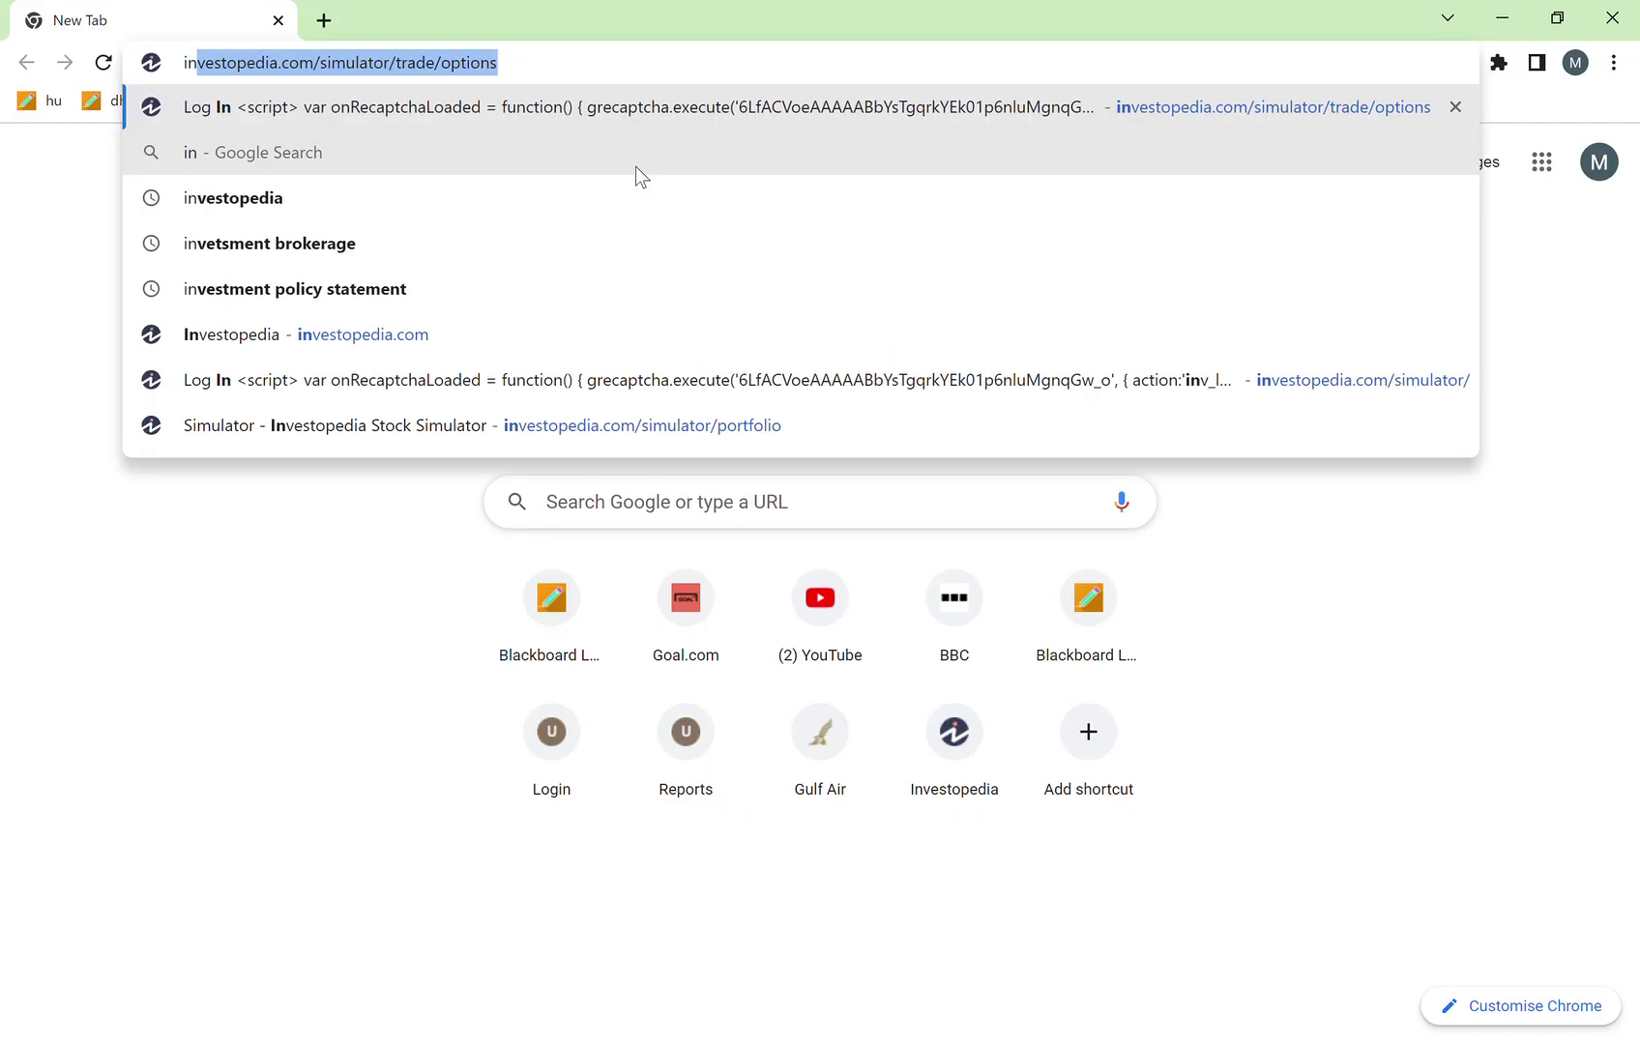
text(ia.com)
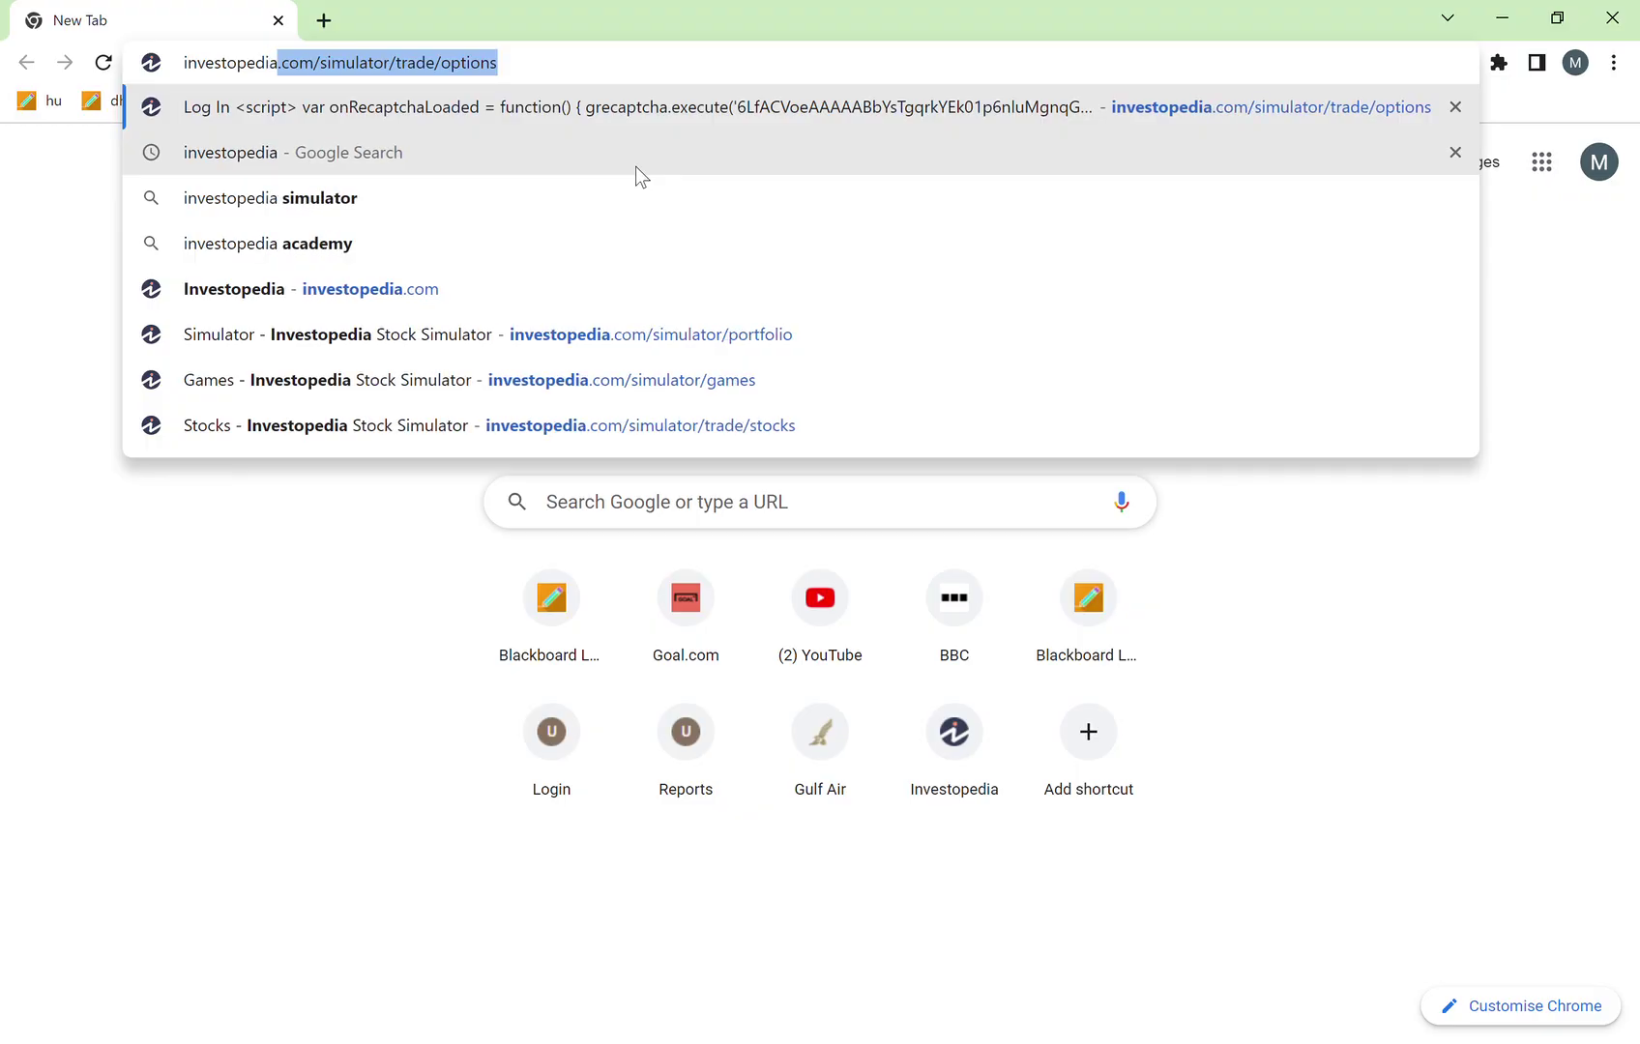
key(Return)
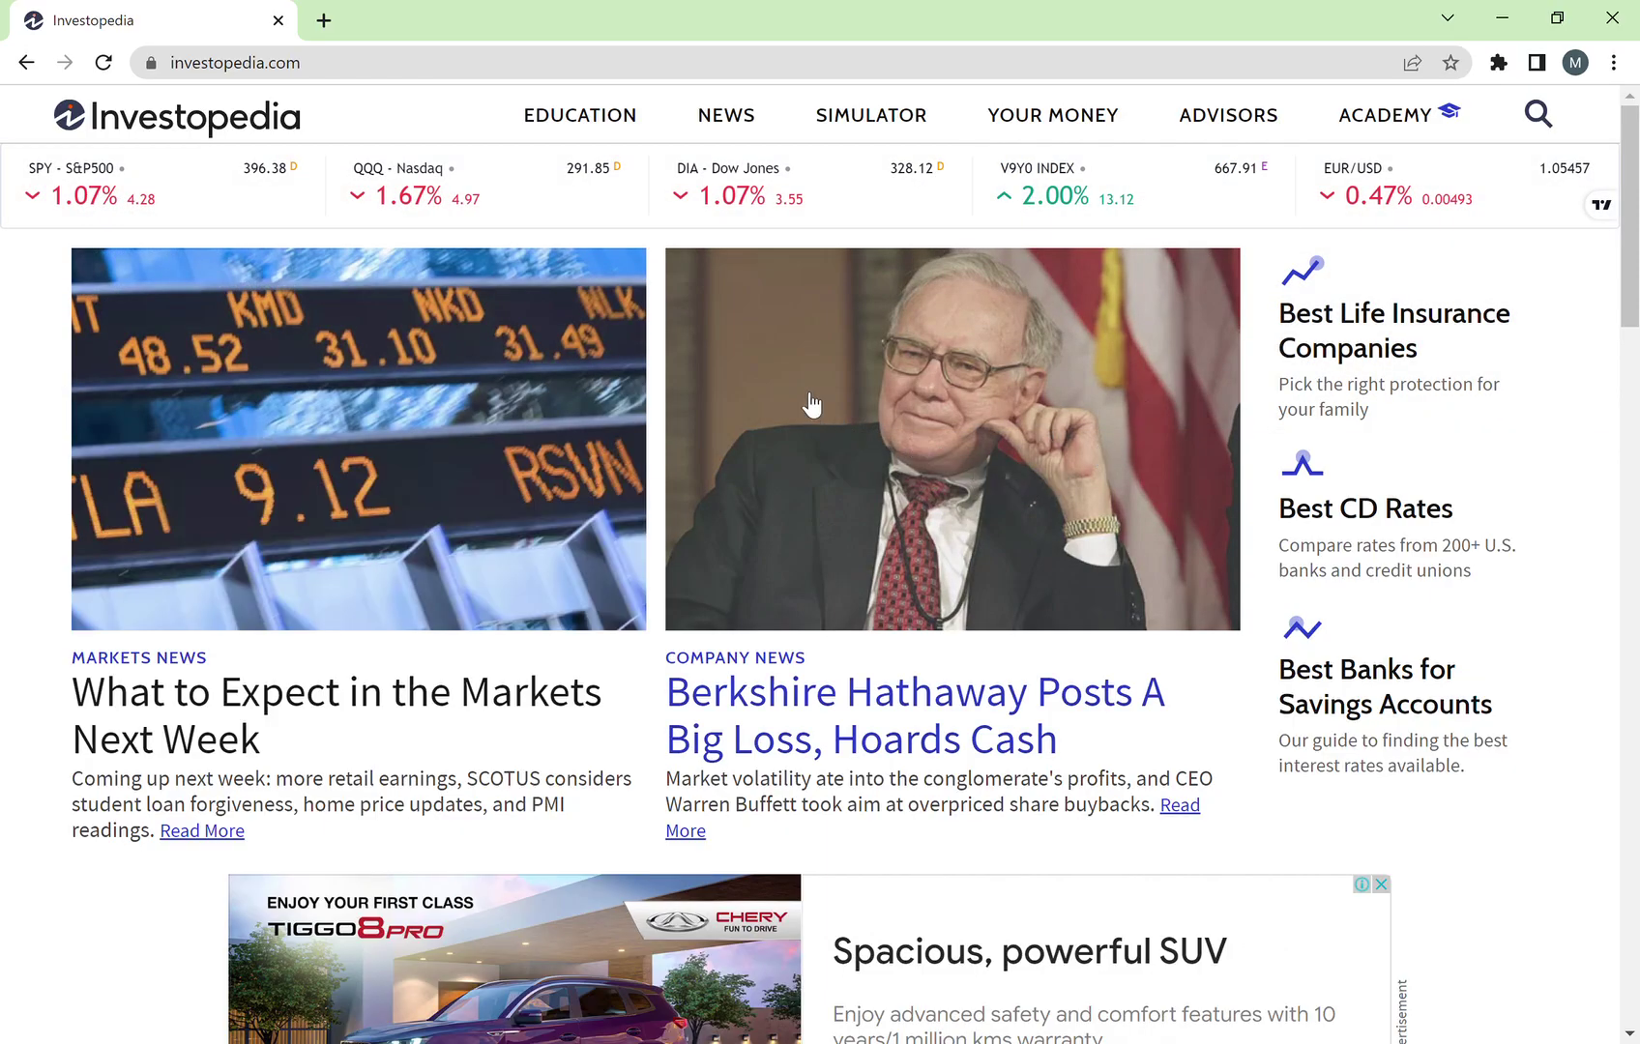
Step: Go to the SIMULATOR section and choose GET STARTED to reach registration
click(891, 125)
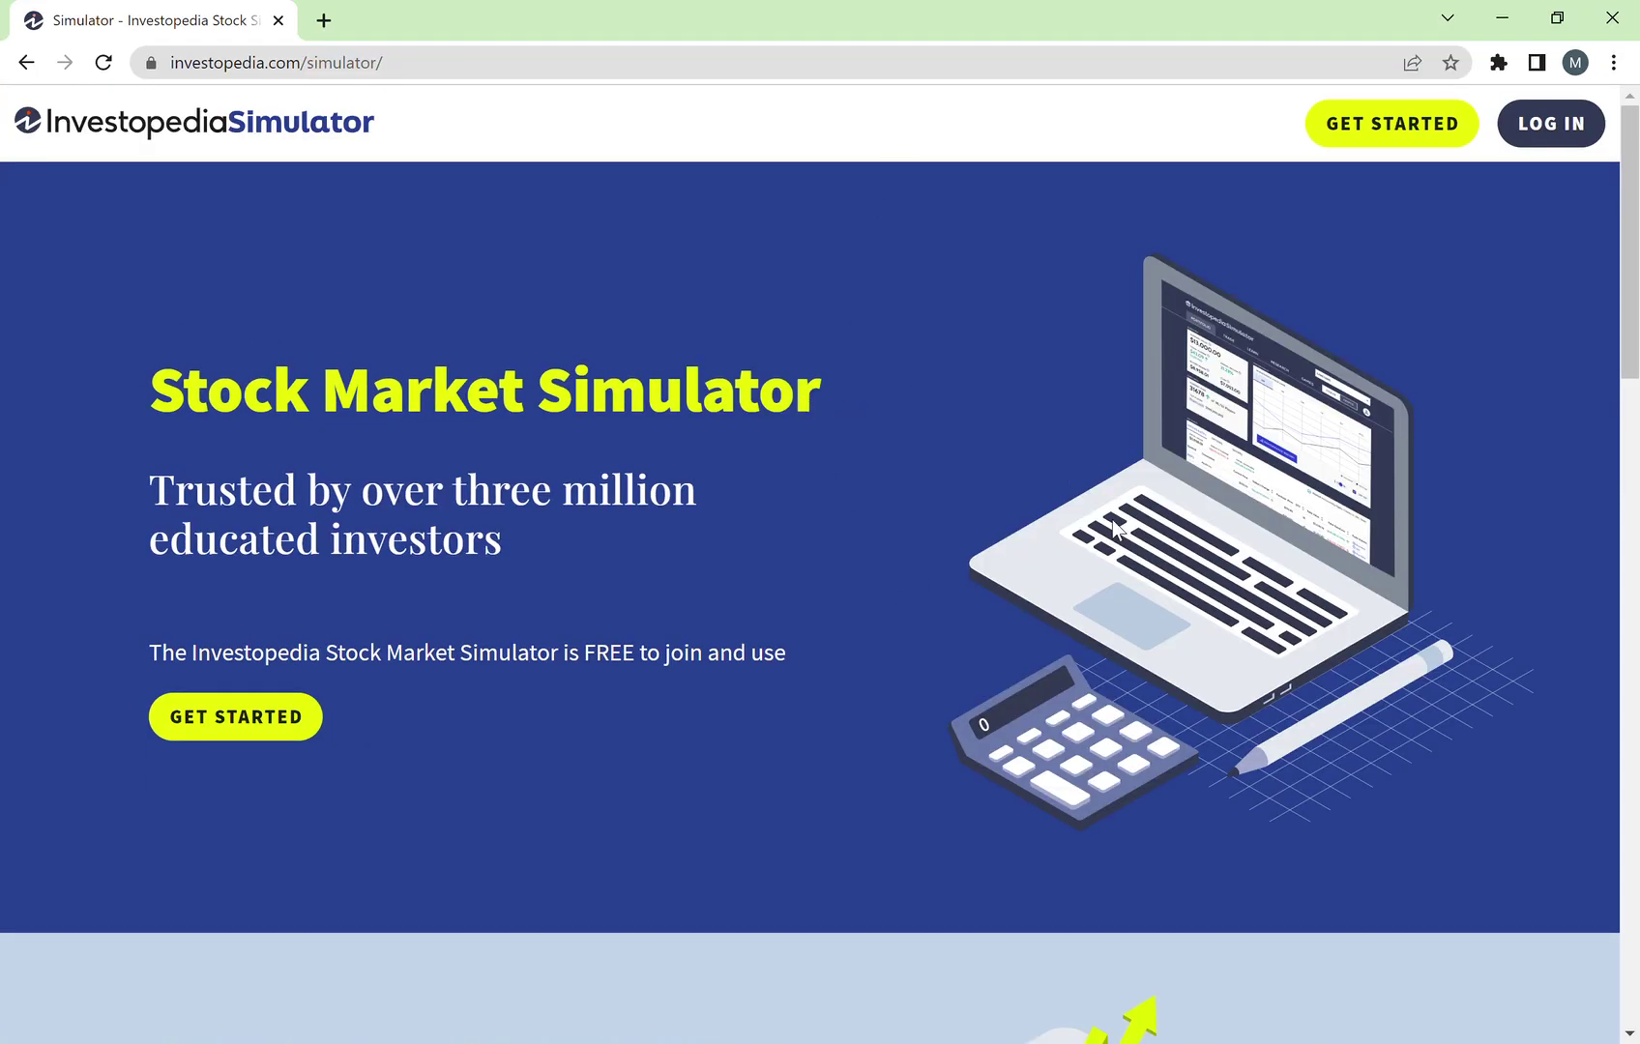
scroll(596, 581, down, 1)
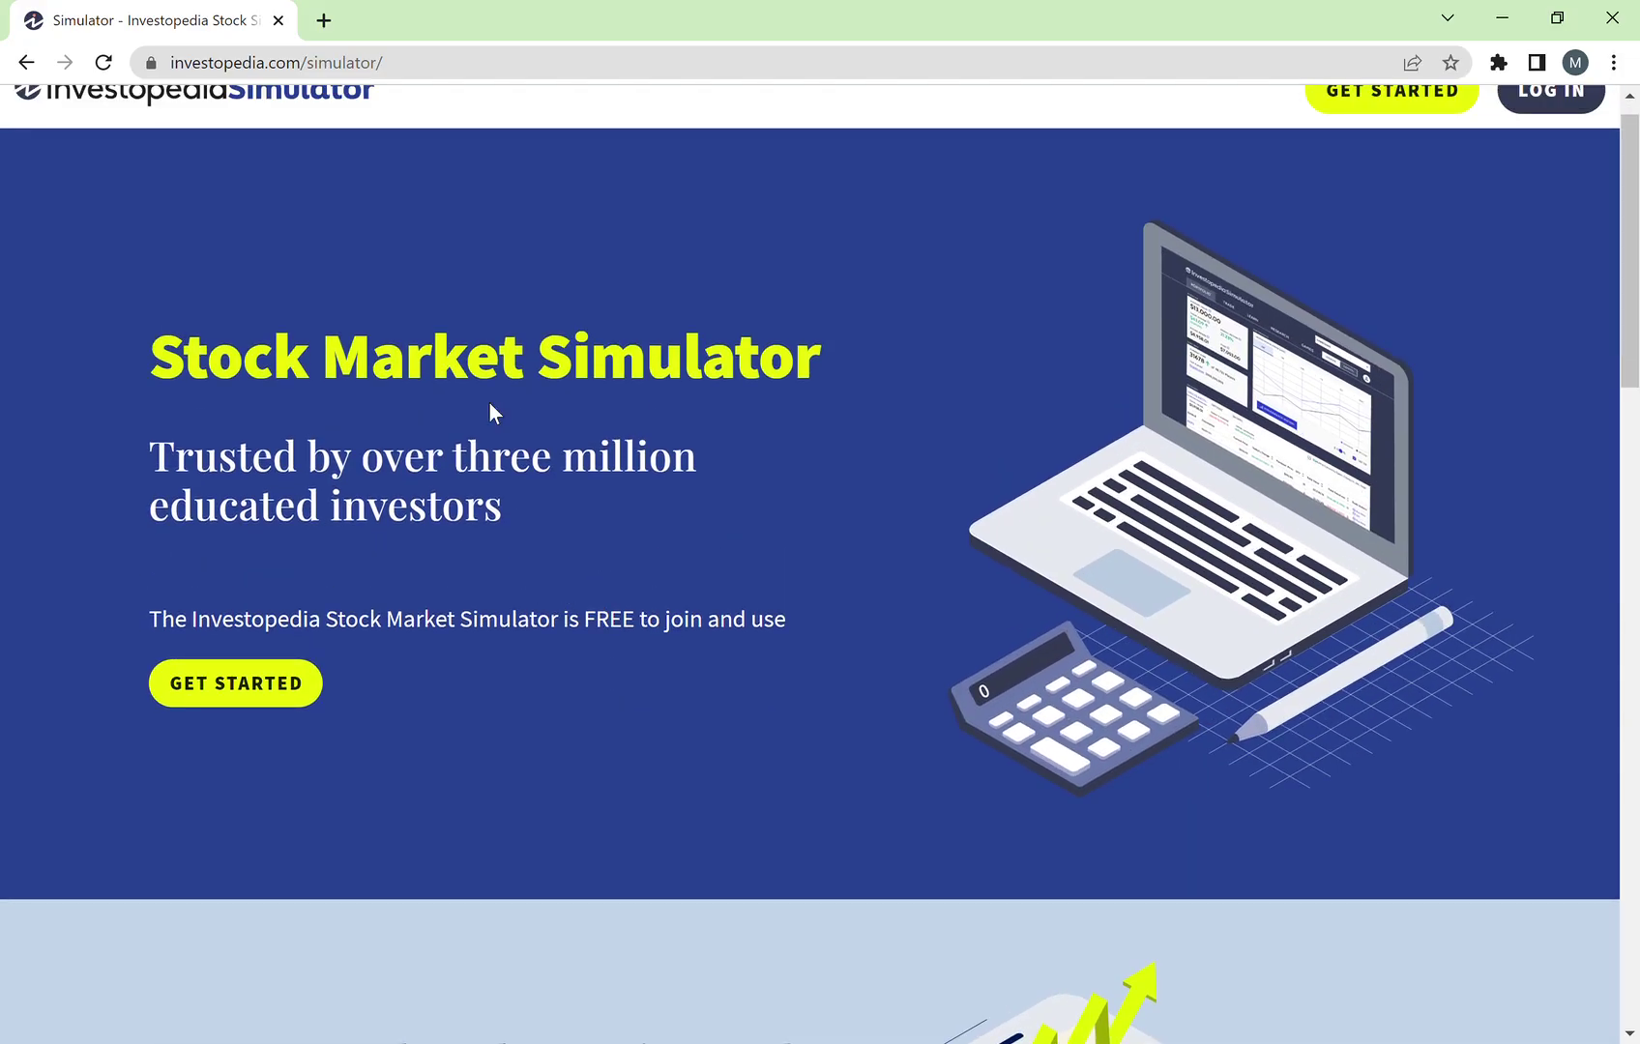
scroll(413, 466, up, 1)
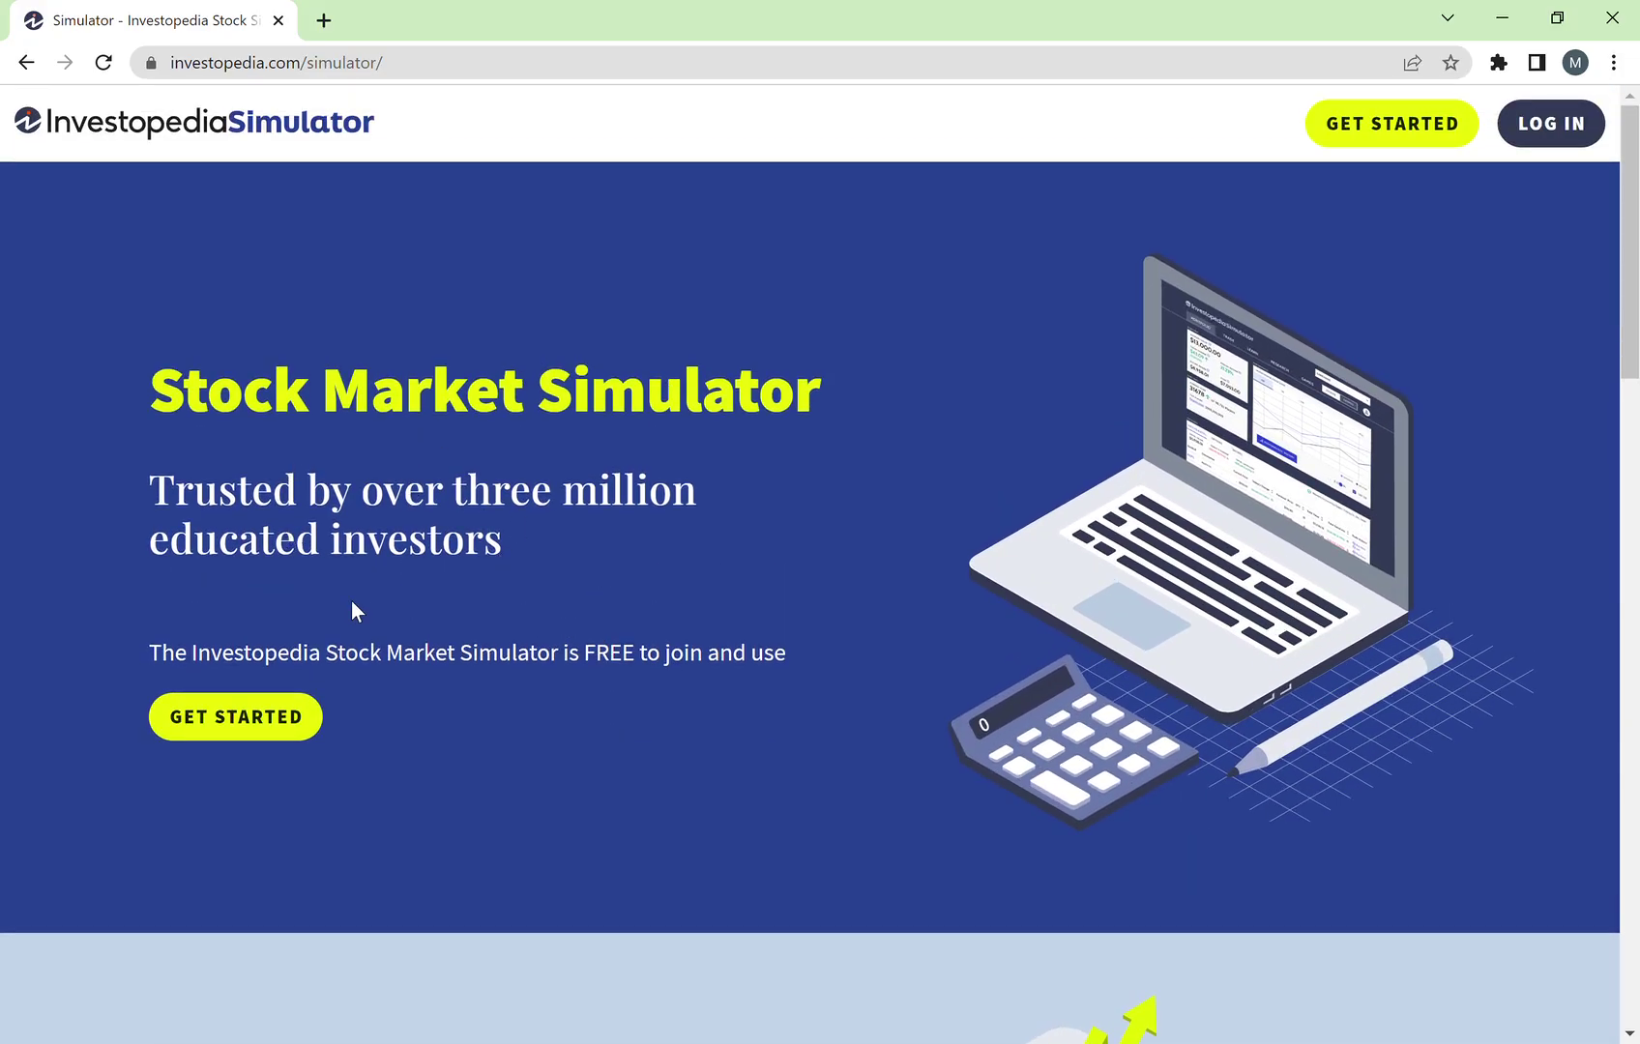
click(261, 714)
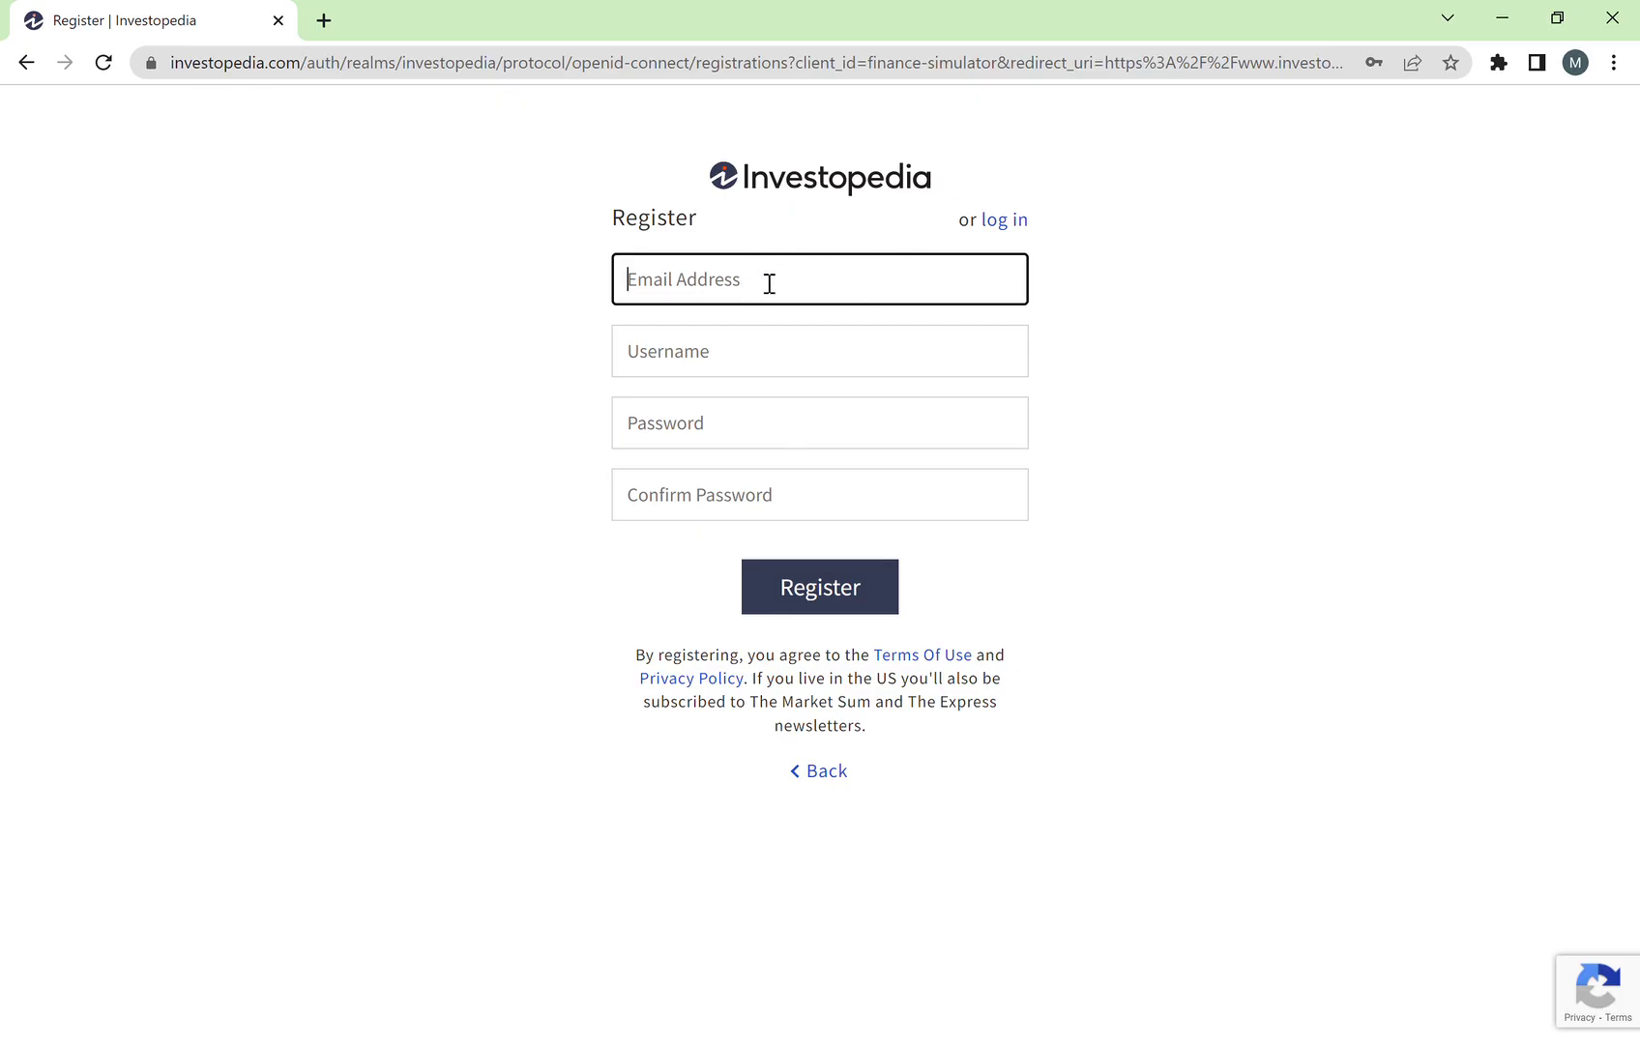
Step: Switch to the log-in form and sign in with the account e-mail and password
click(602, 330)
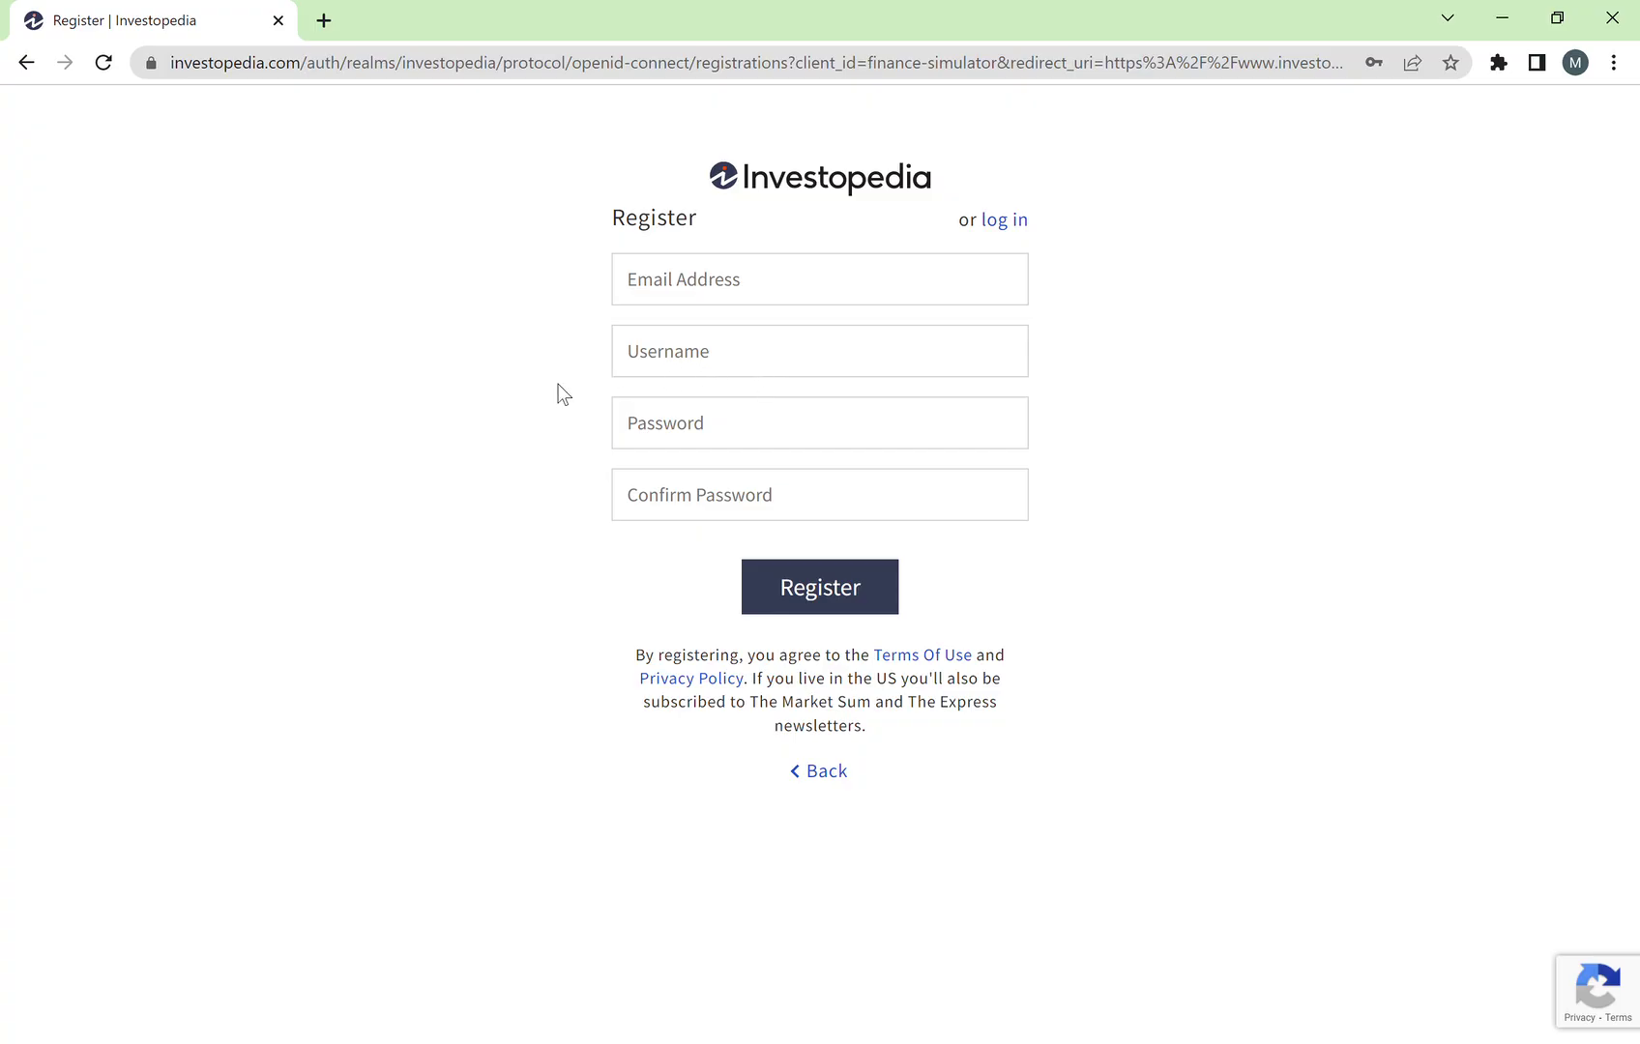
click(1020, 218)
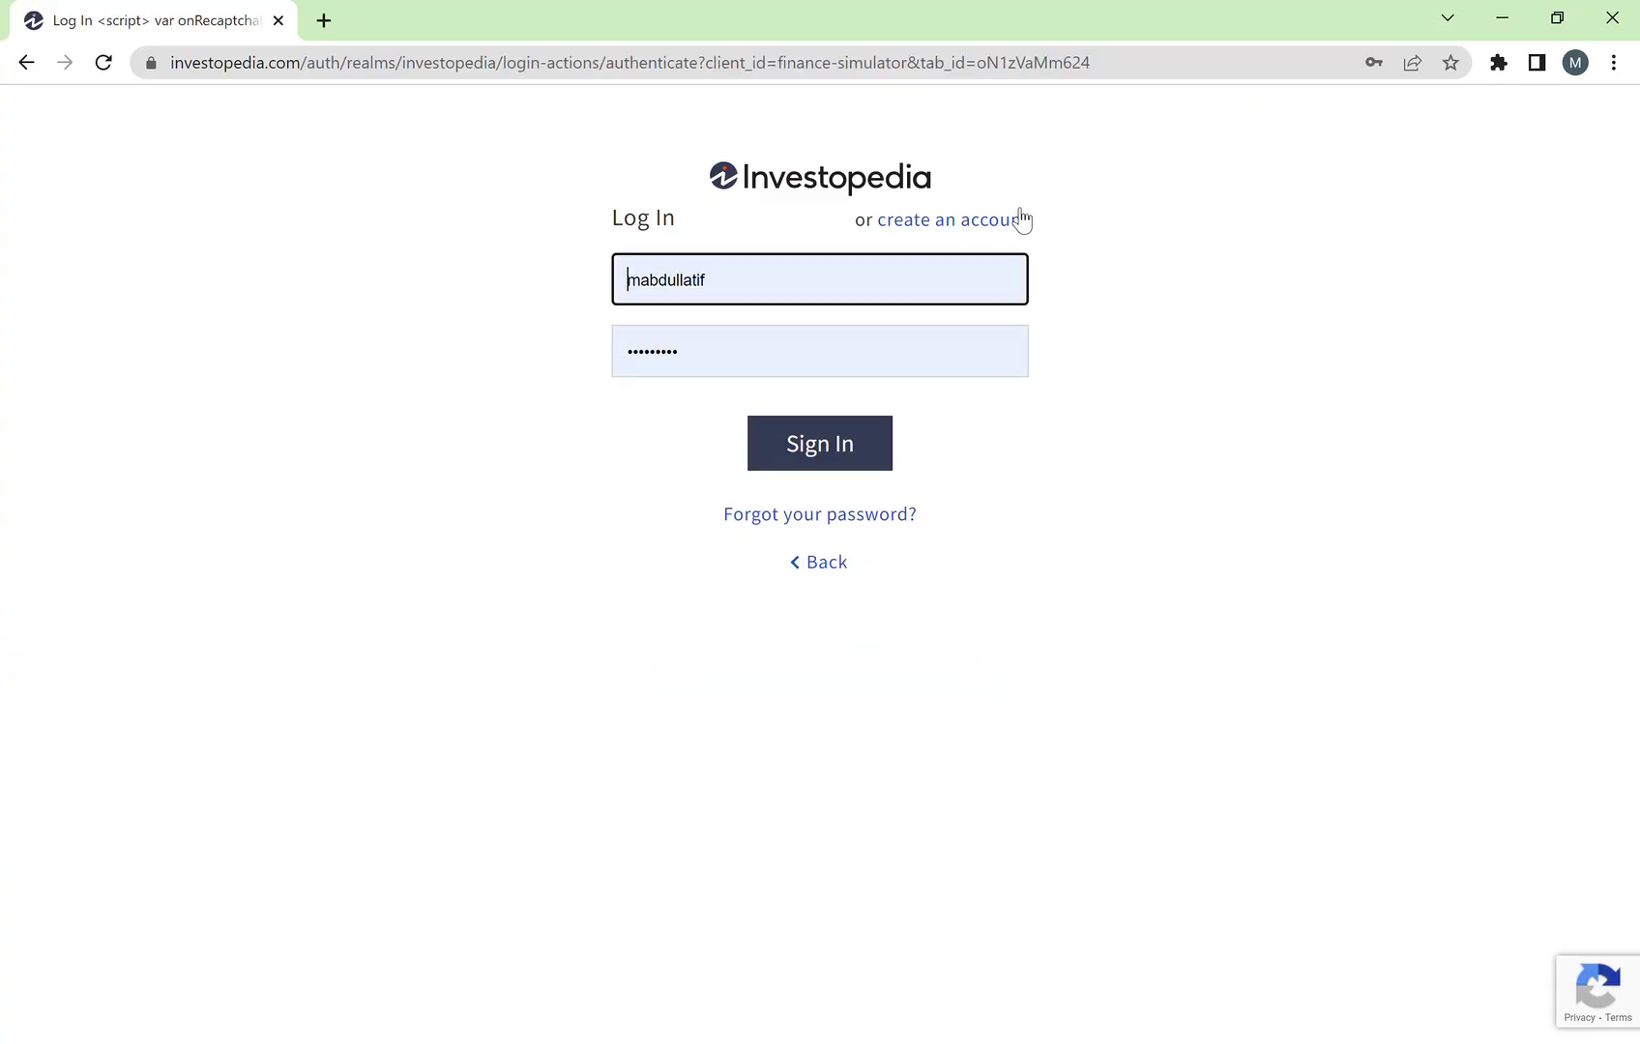
drag(820, 295, 275, 254)
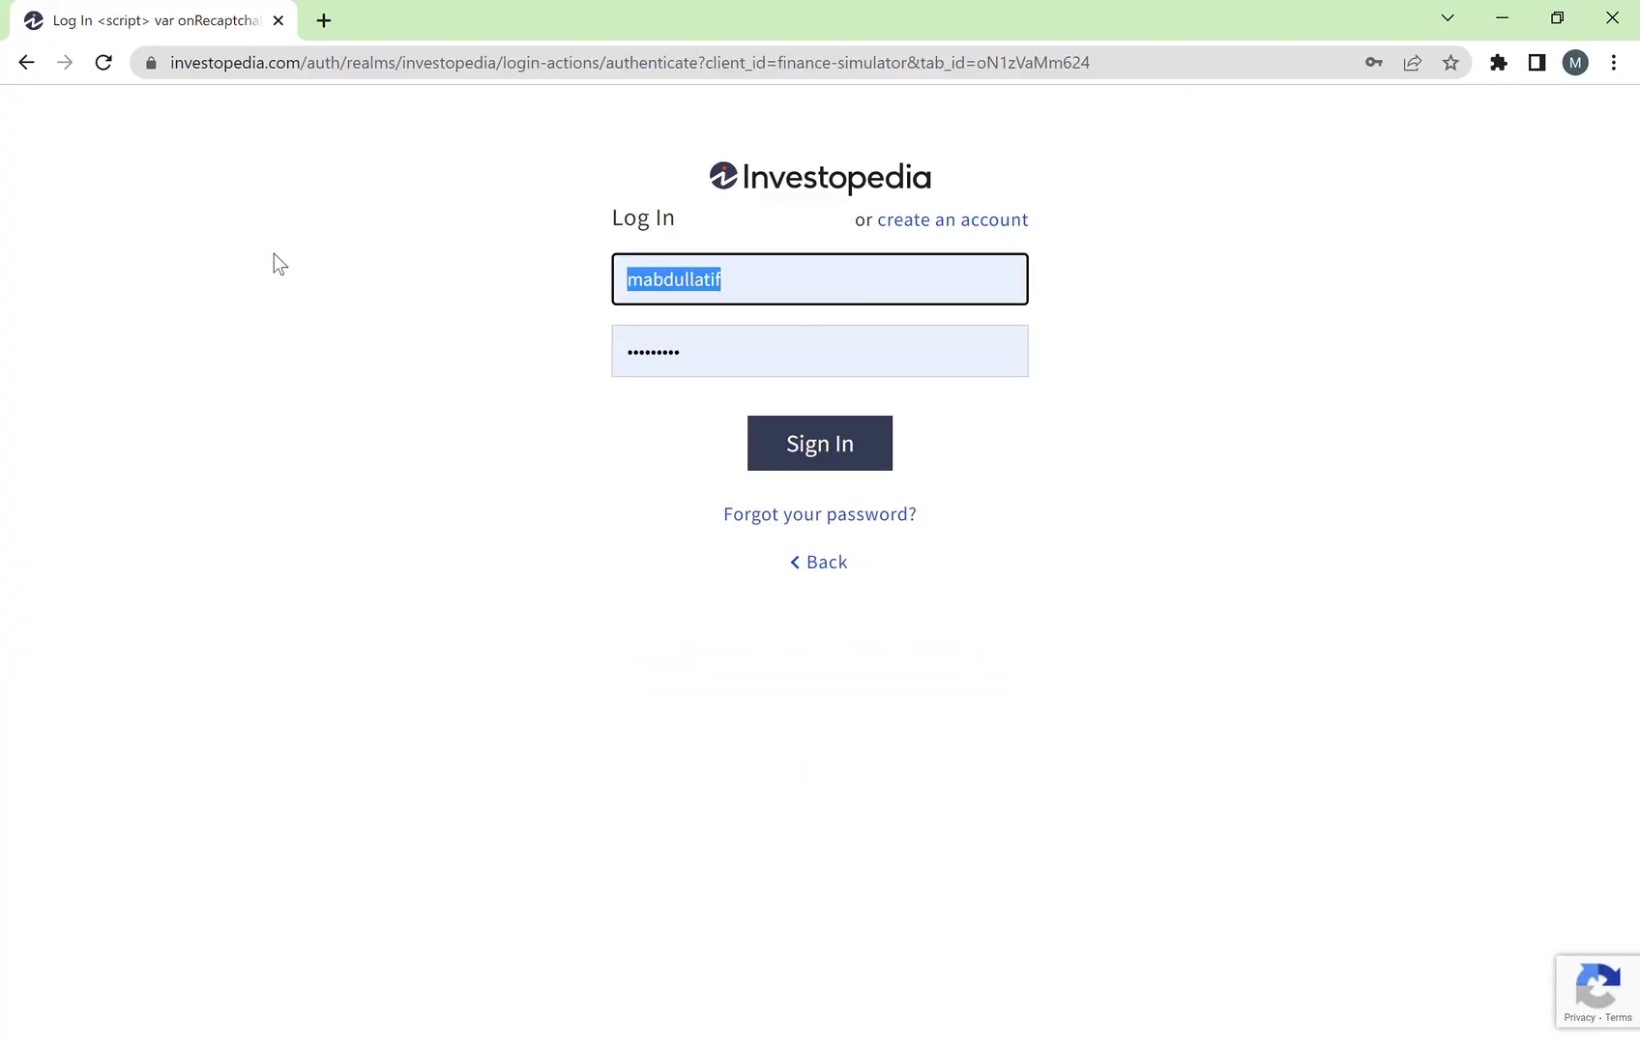
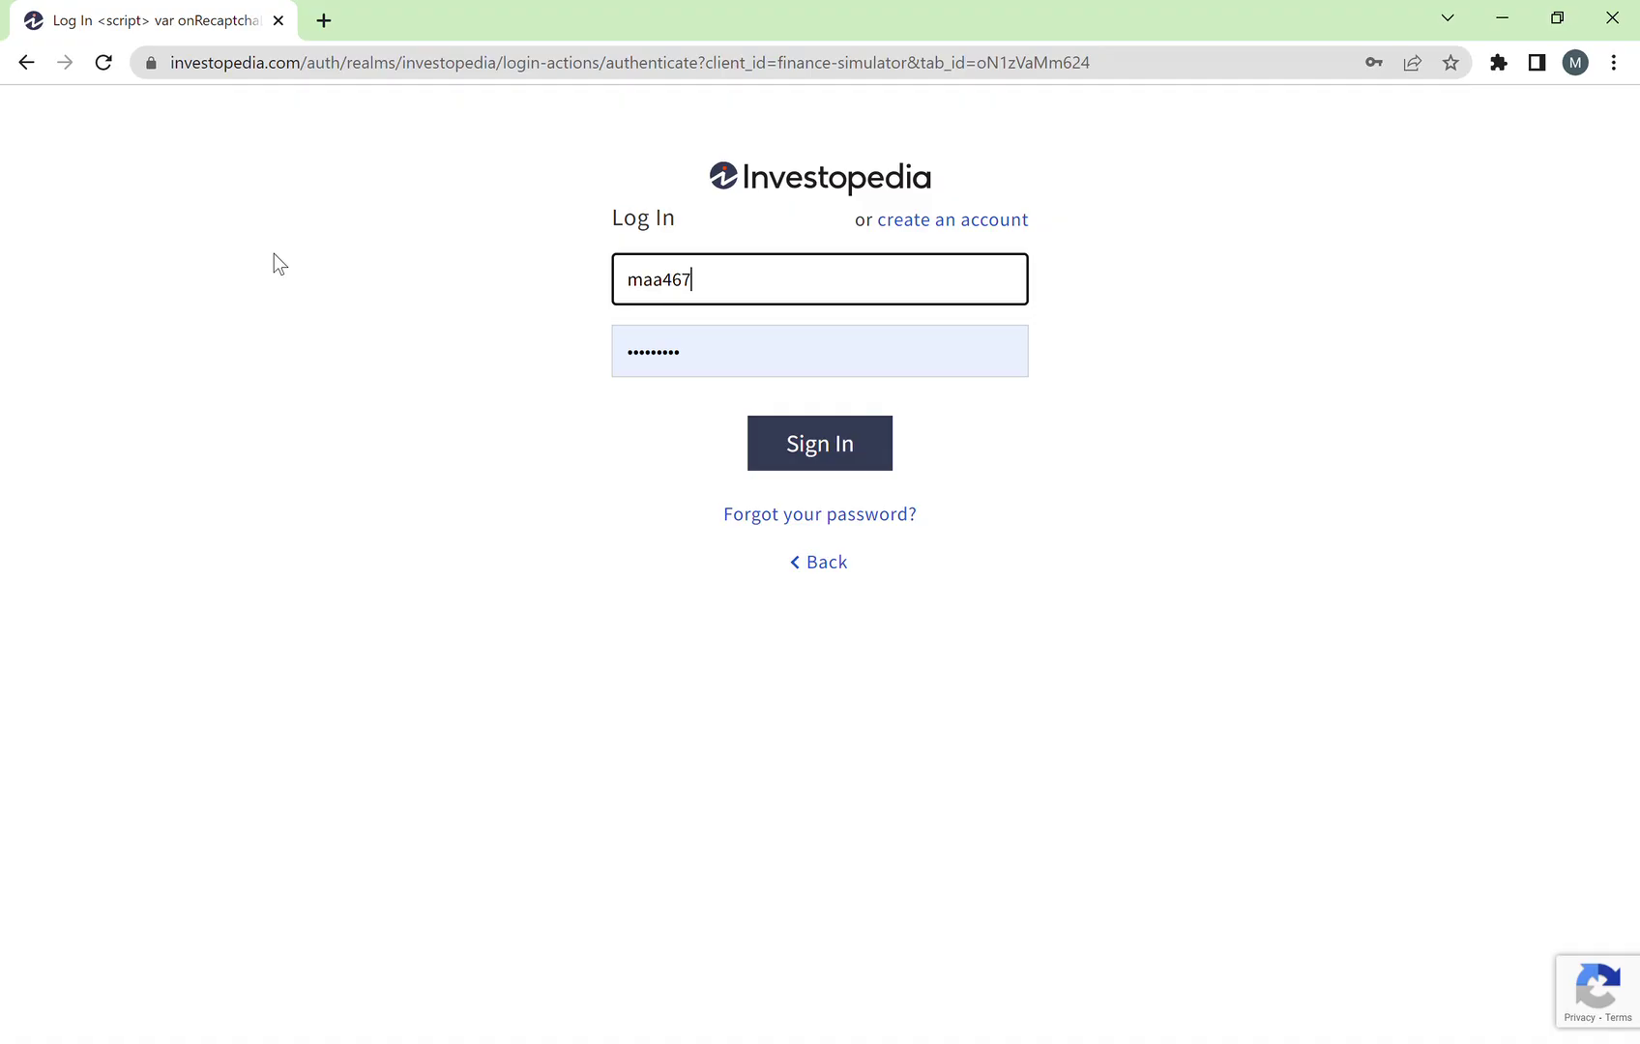
key(Tab)
text(••)
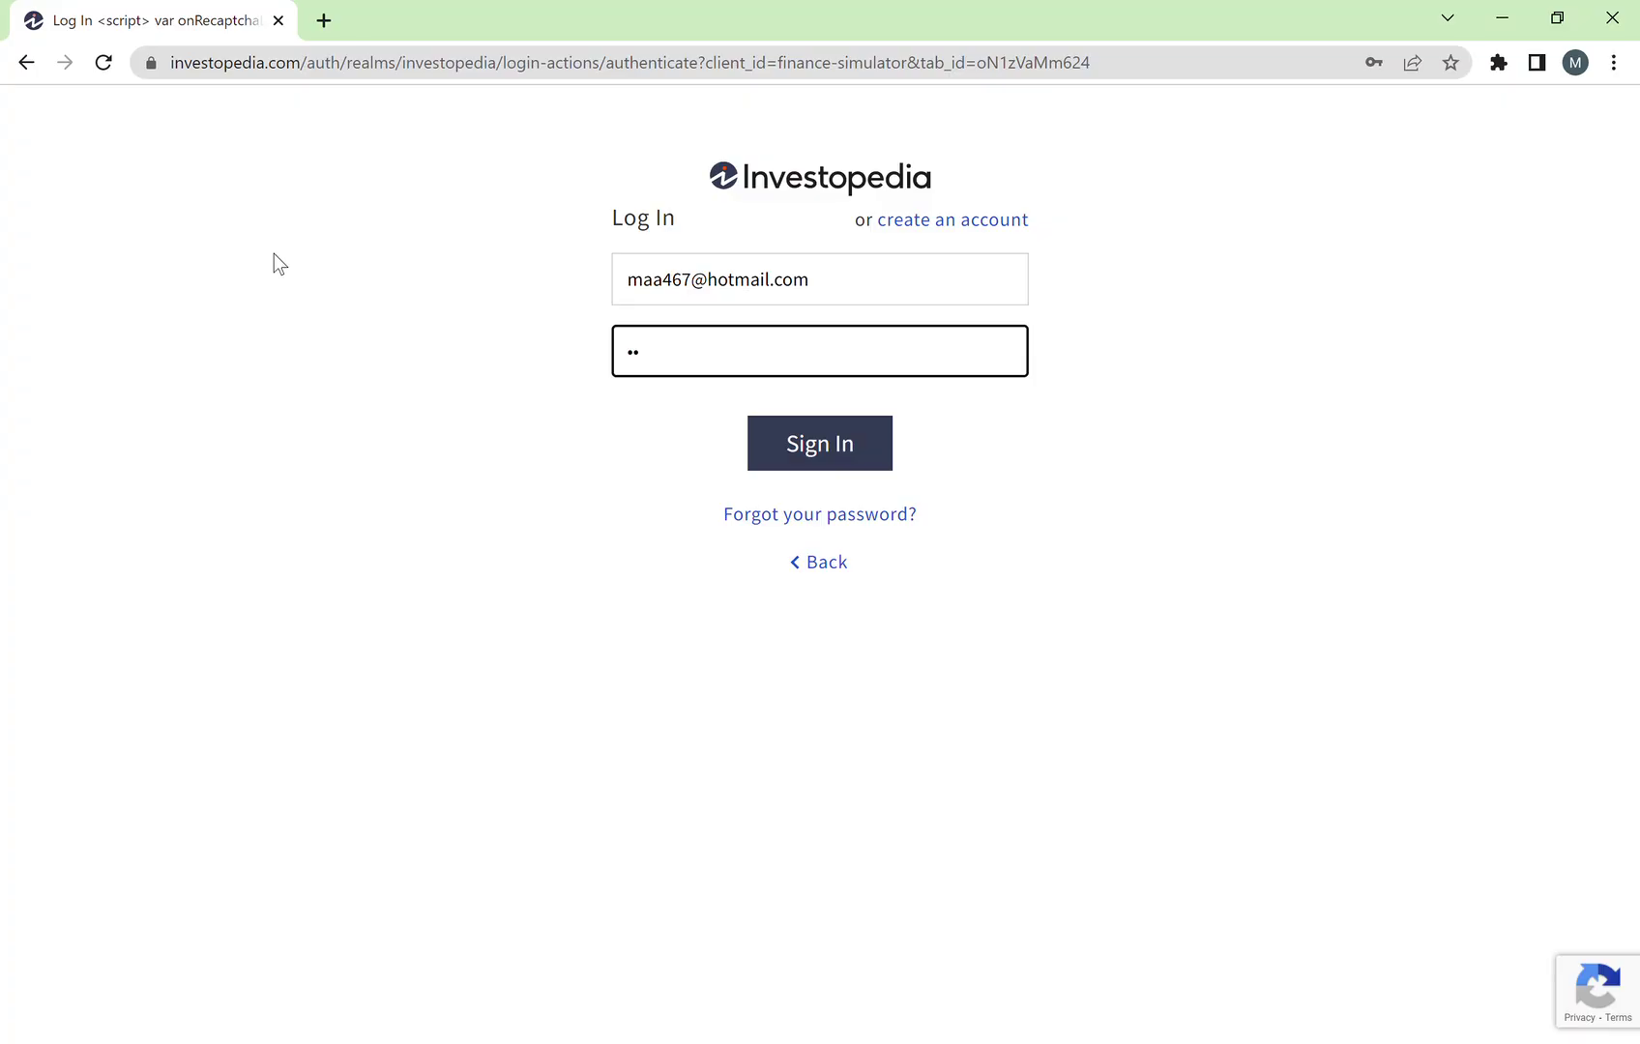
text(•••••••)
key(Return)
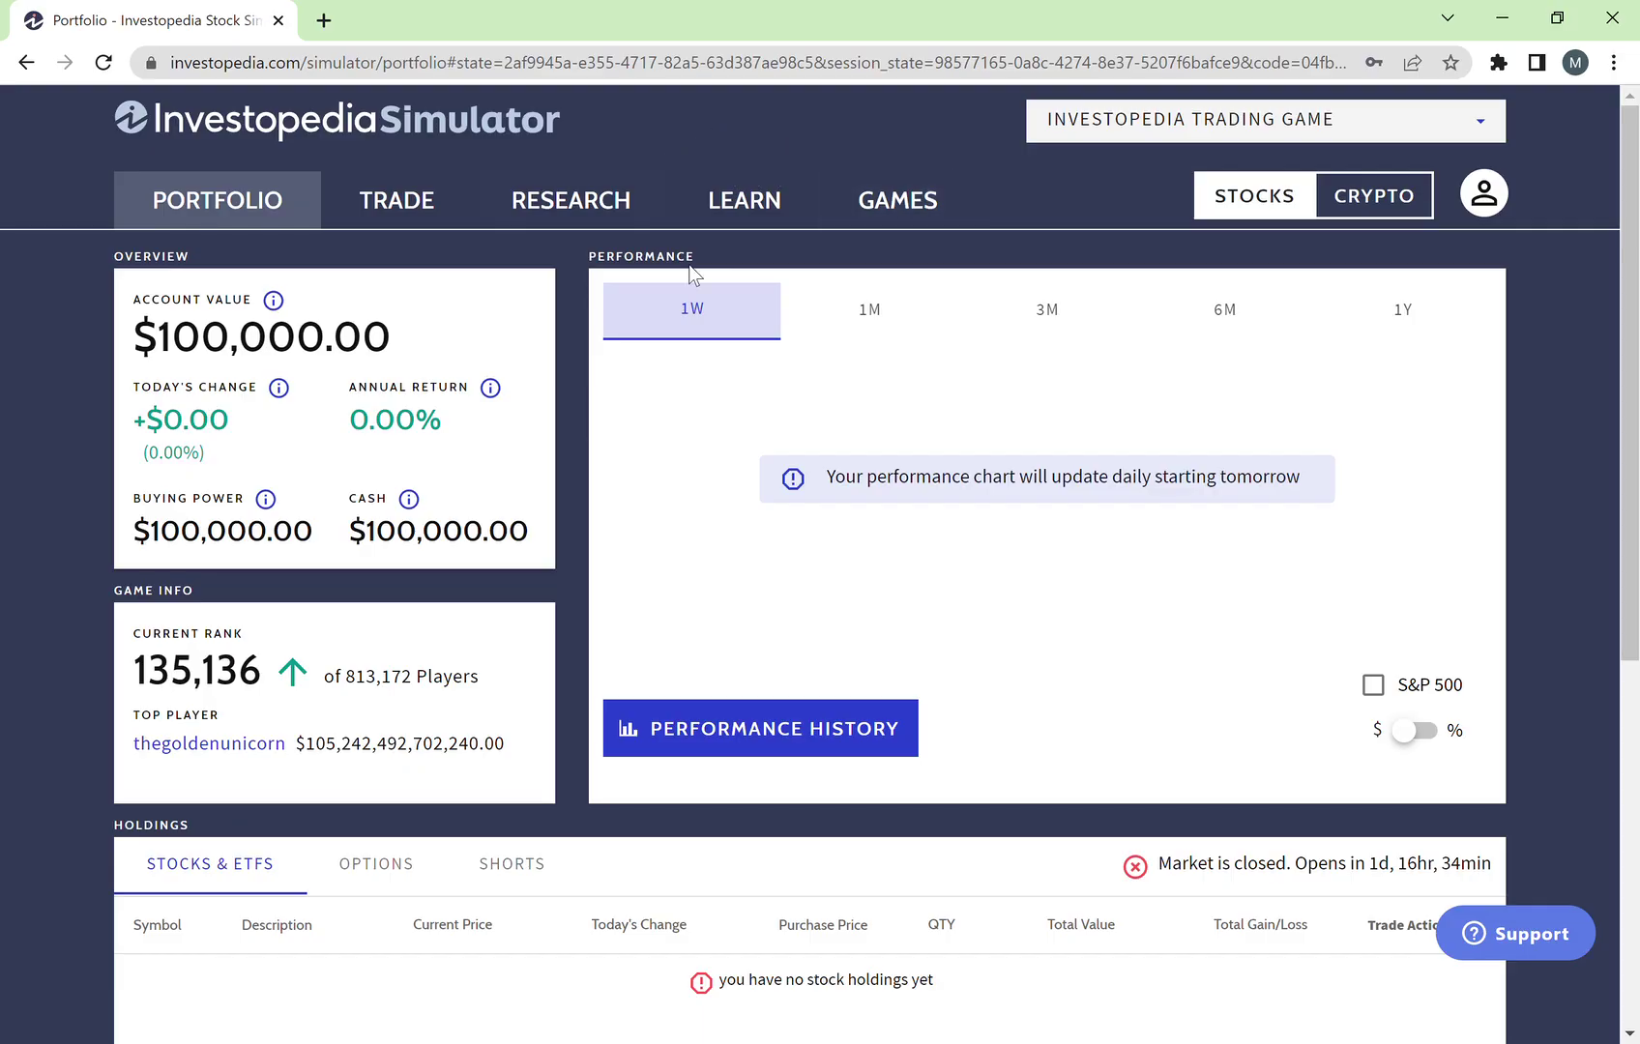
Step: Look over the Portfolio page, then go to the GAMES leaderboard
scroll(466, 491, down, 1)
scroll(466, 491, up, 1)
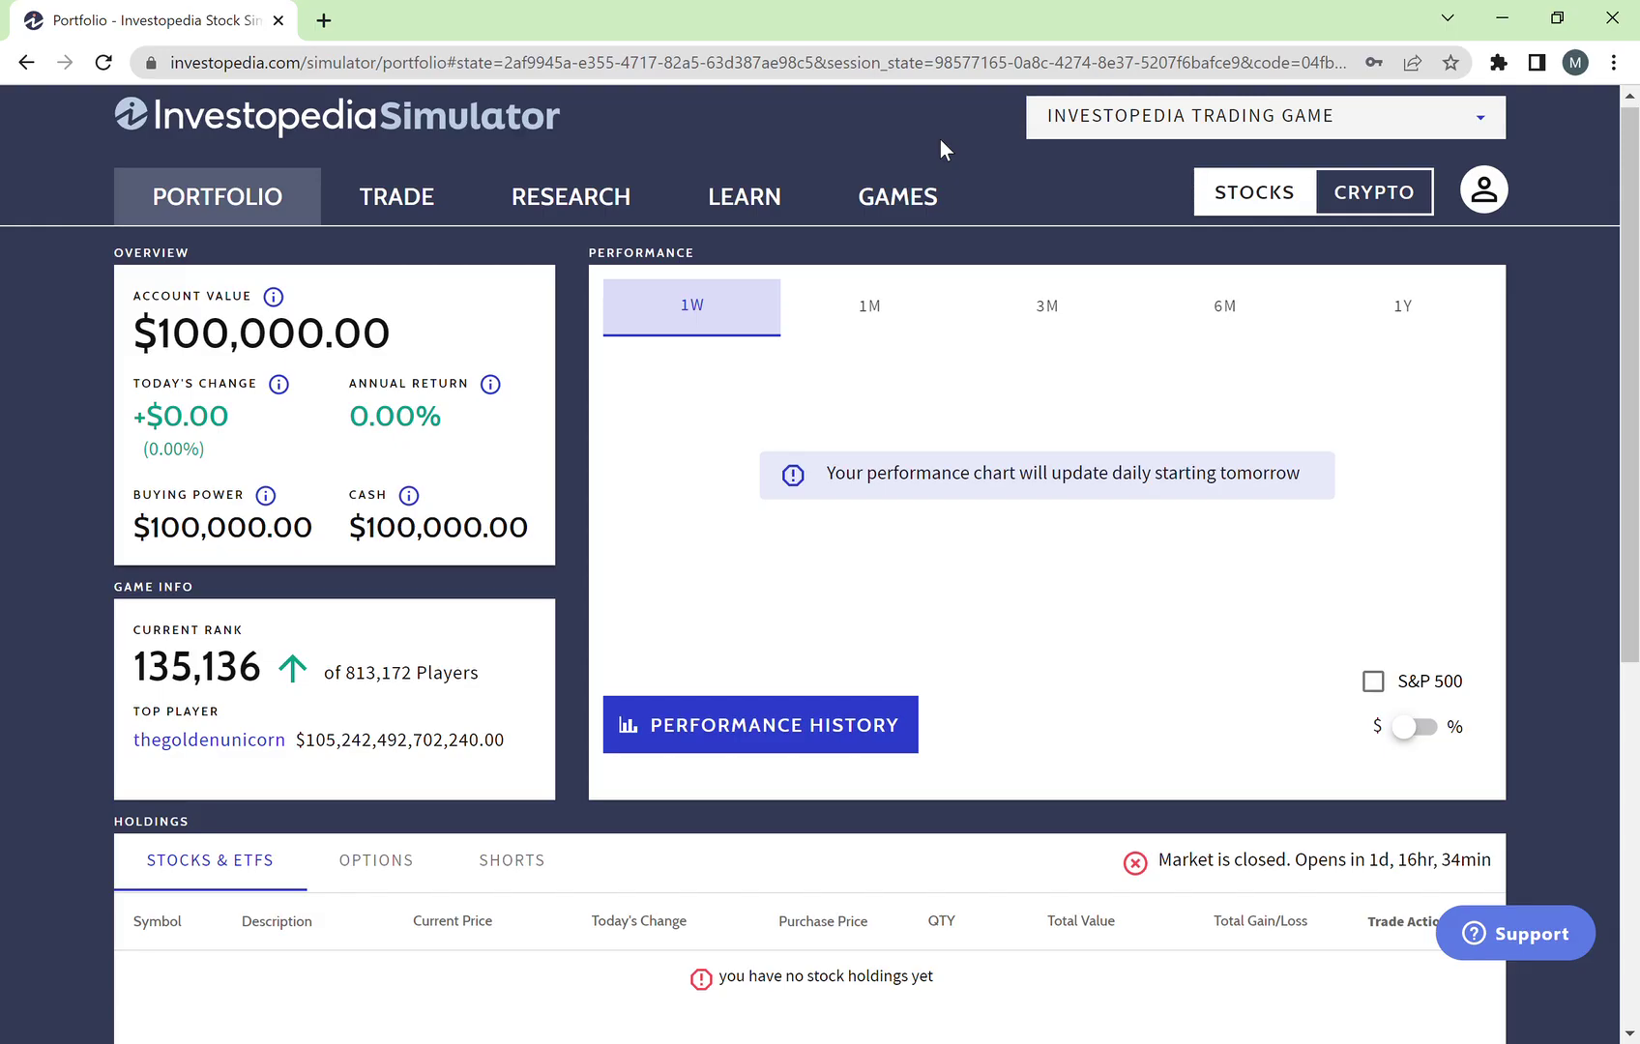
click(891, 203)
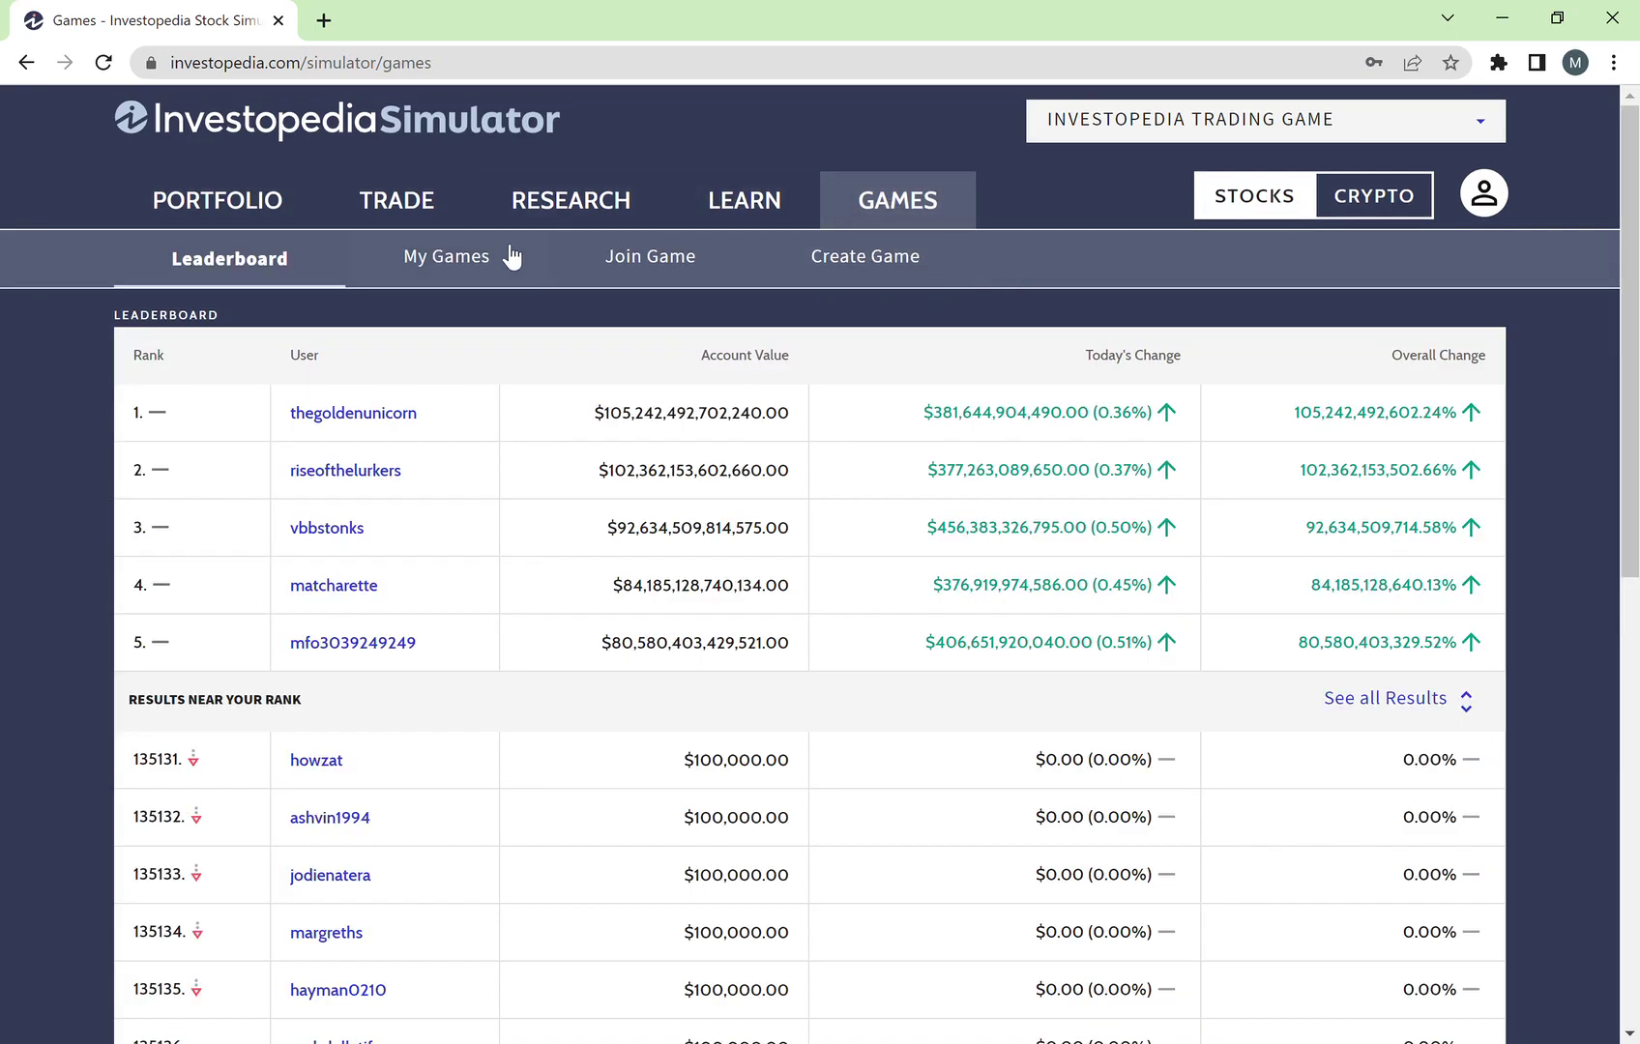
Step: Search the Join Game lookup for 'fin424 sec3'
click(648, 271)
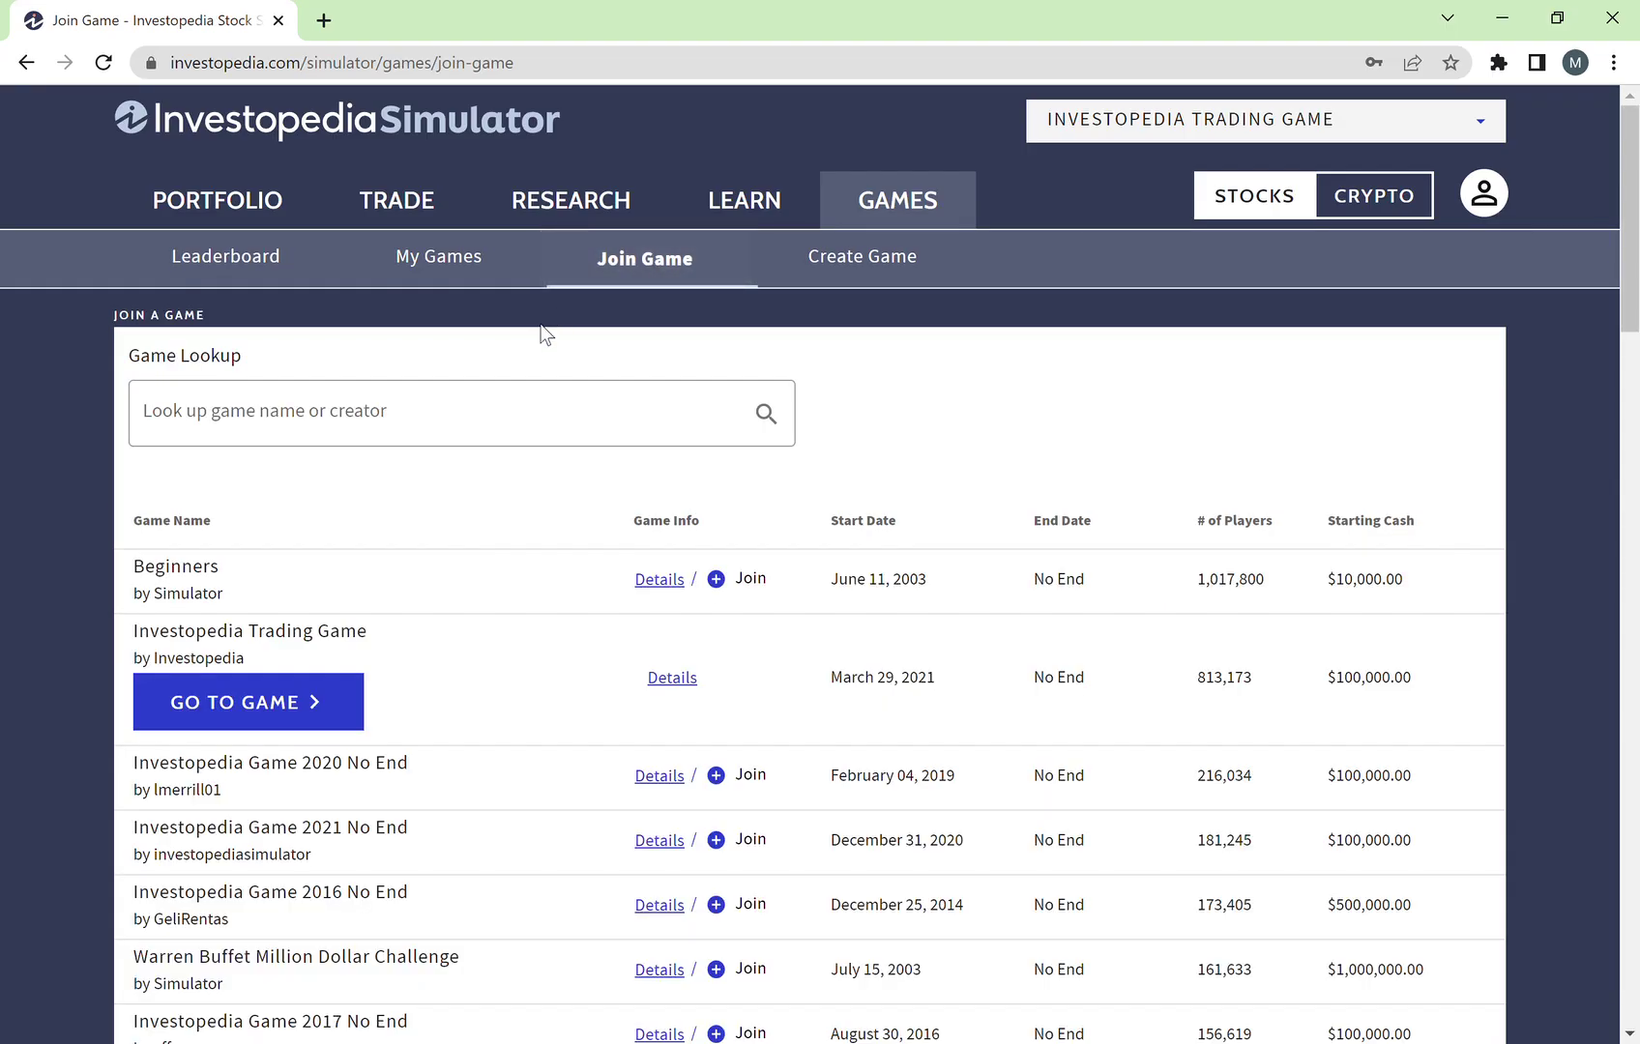
click(498, 420)
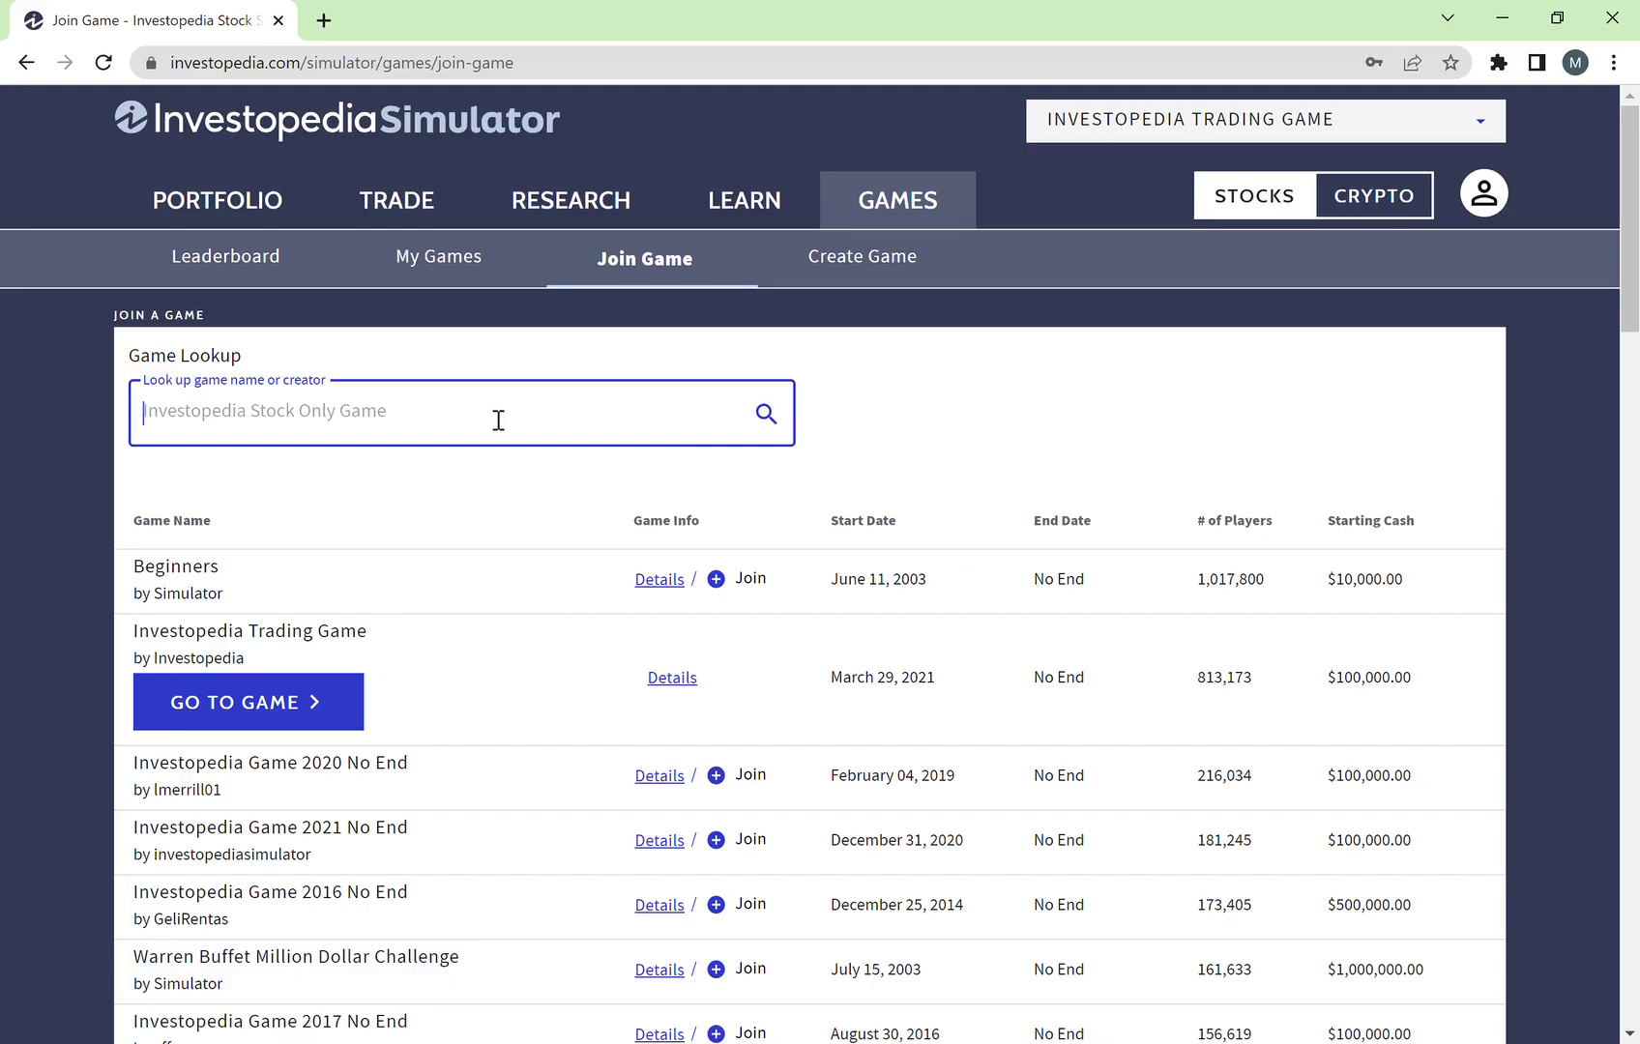
text(fin424)
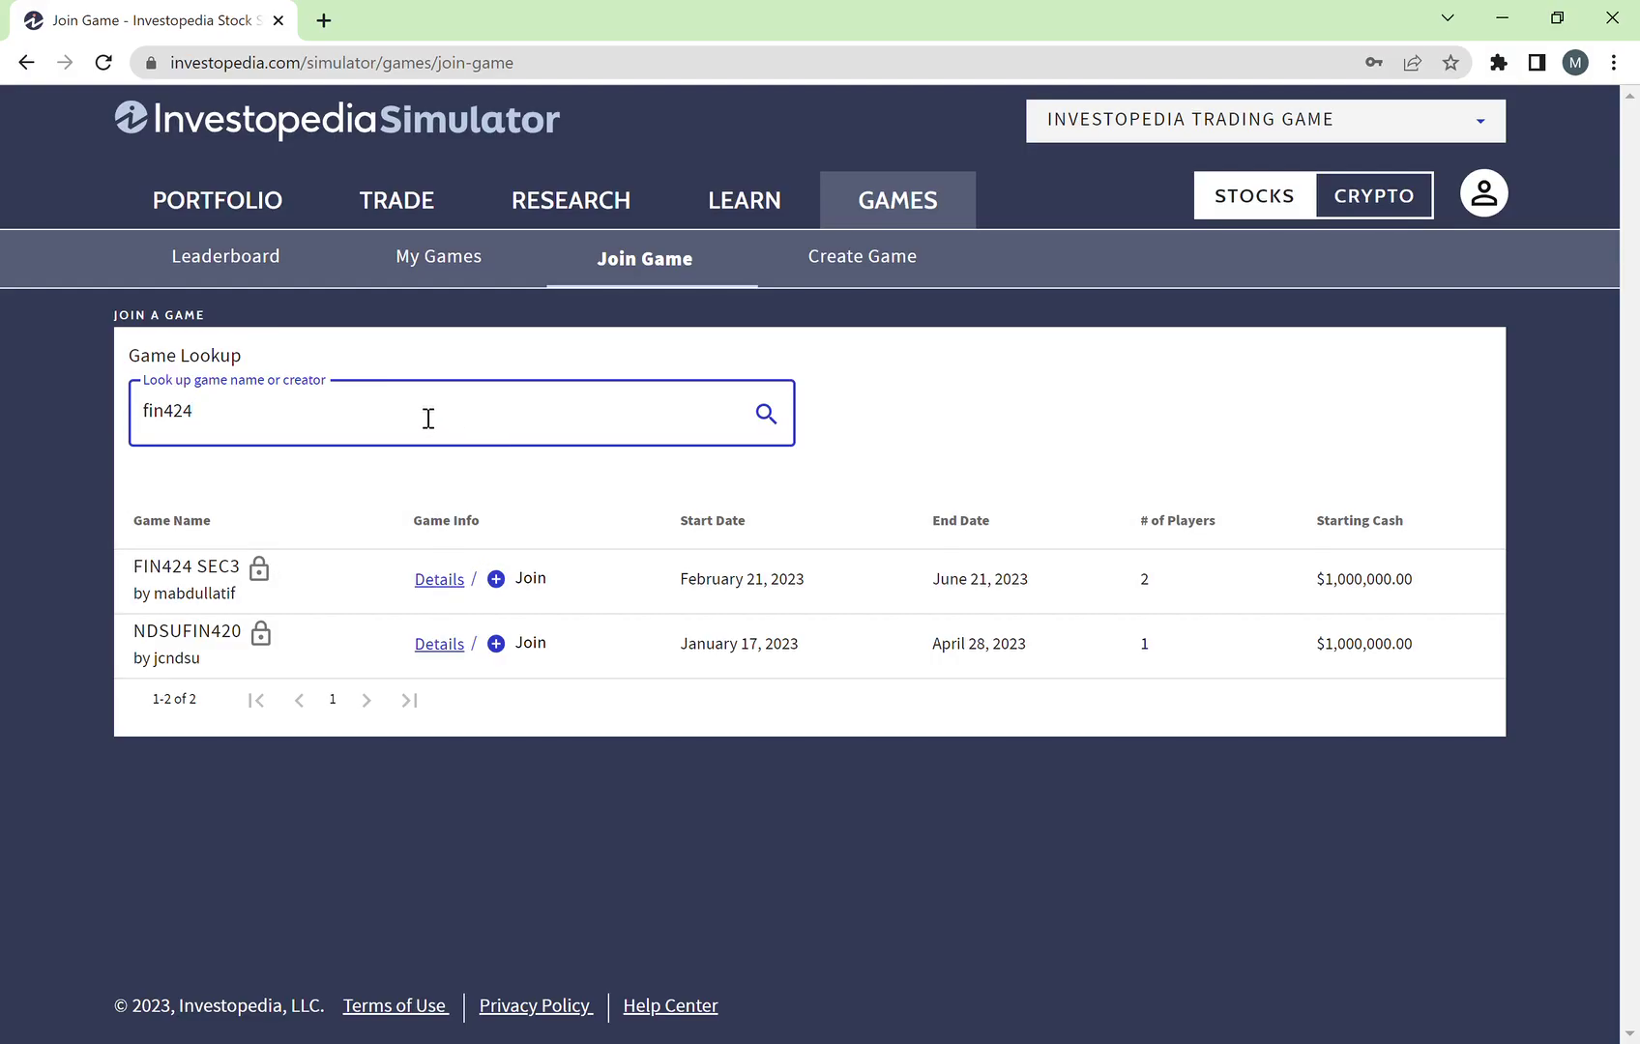
text(sec3)
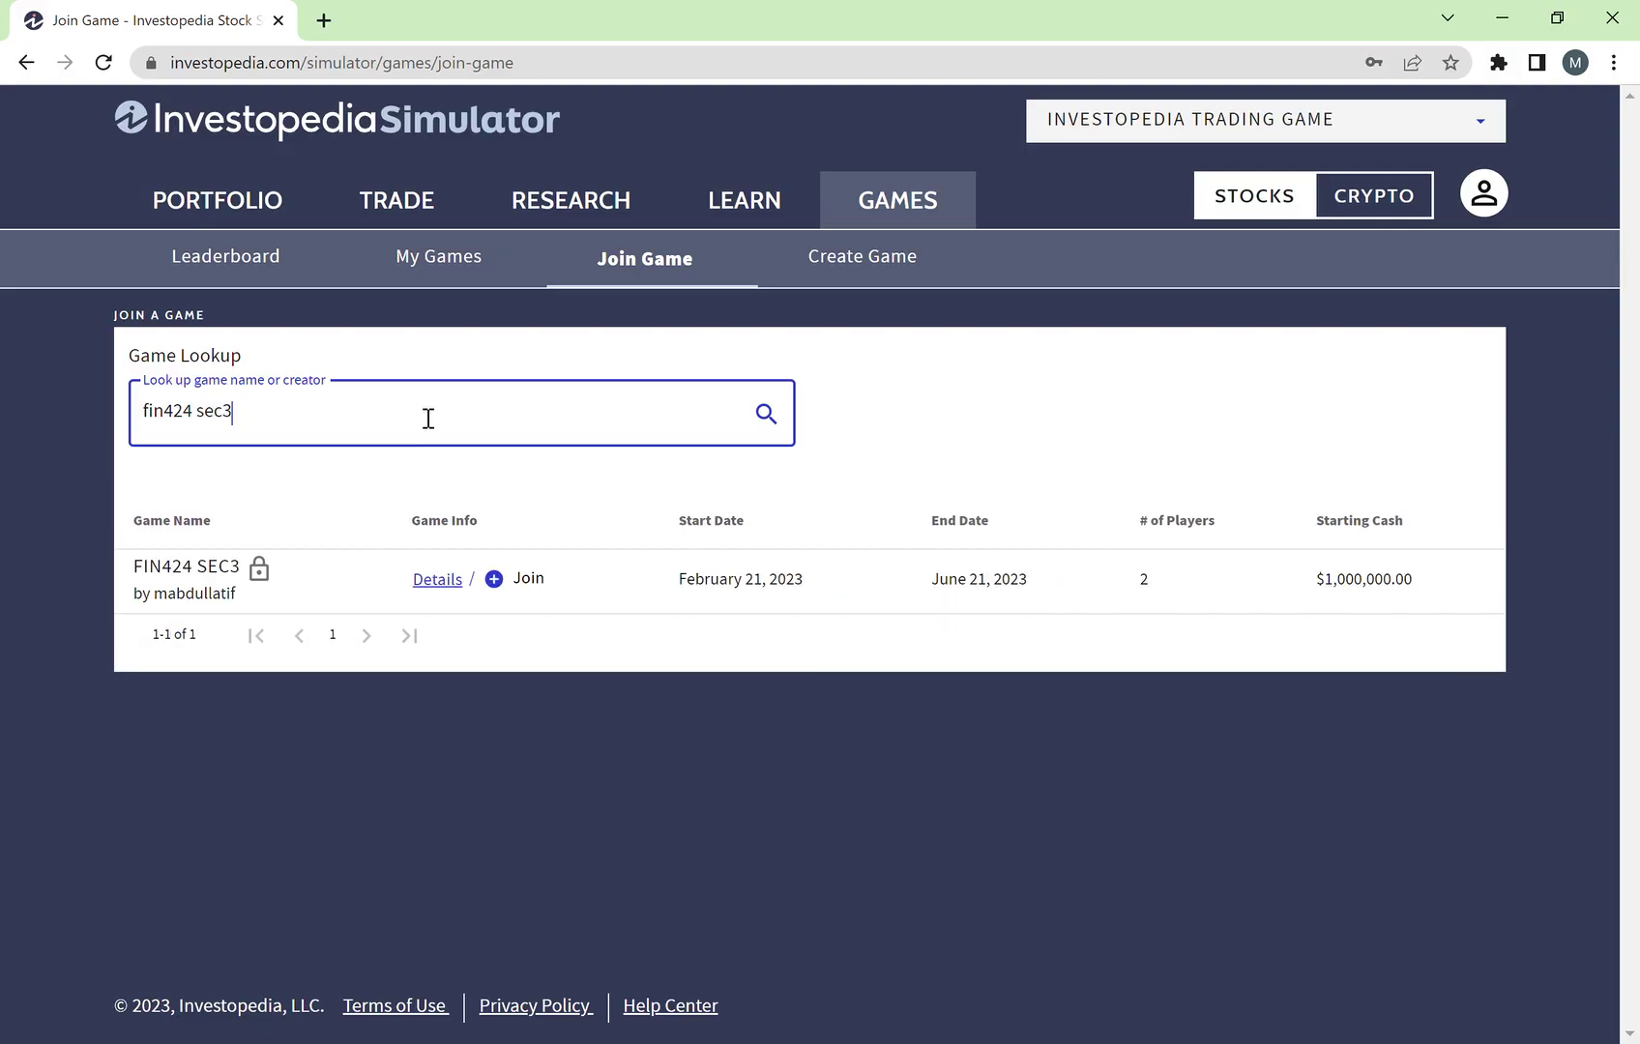
Step: Join FIN424 SEC3 by entering the private game's password and confirming
click(503, 588)
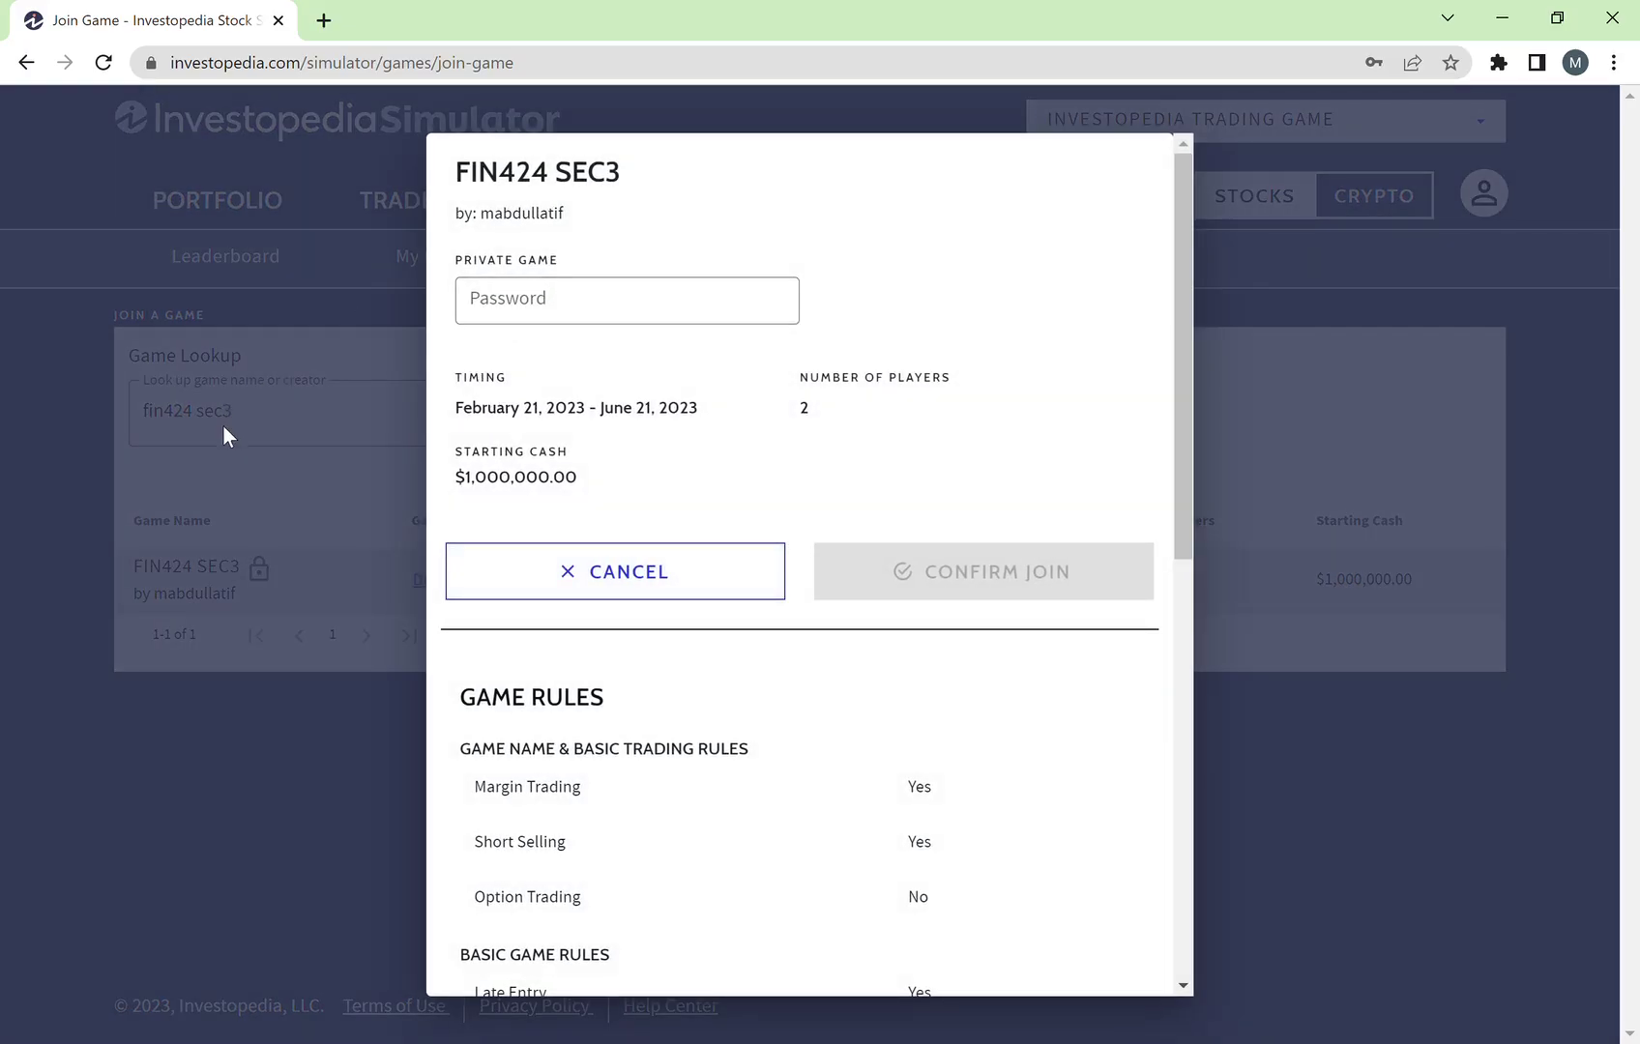
click(624, 555)
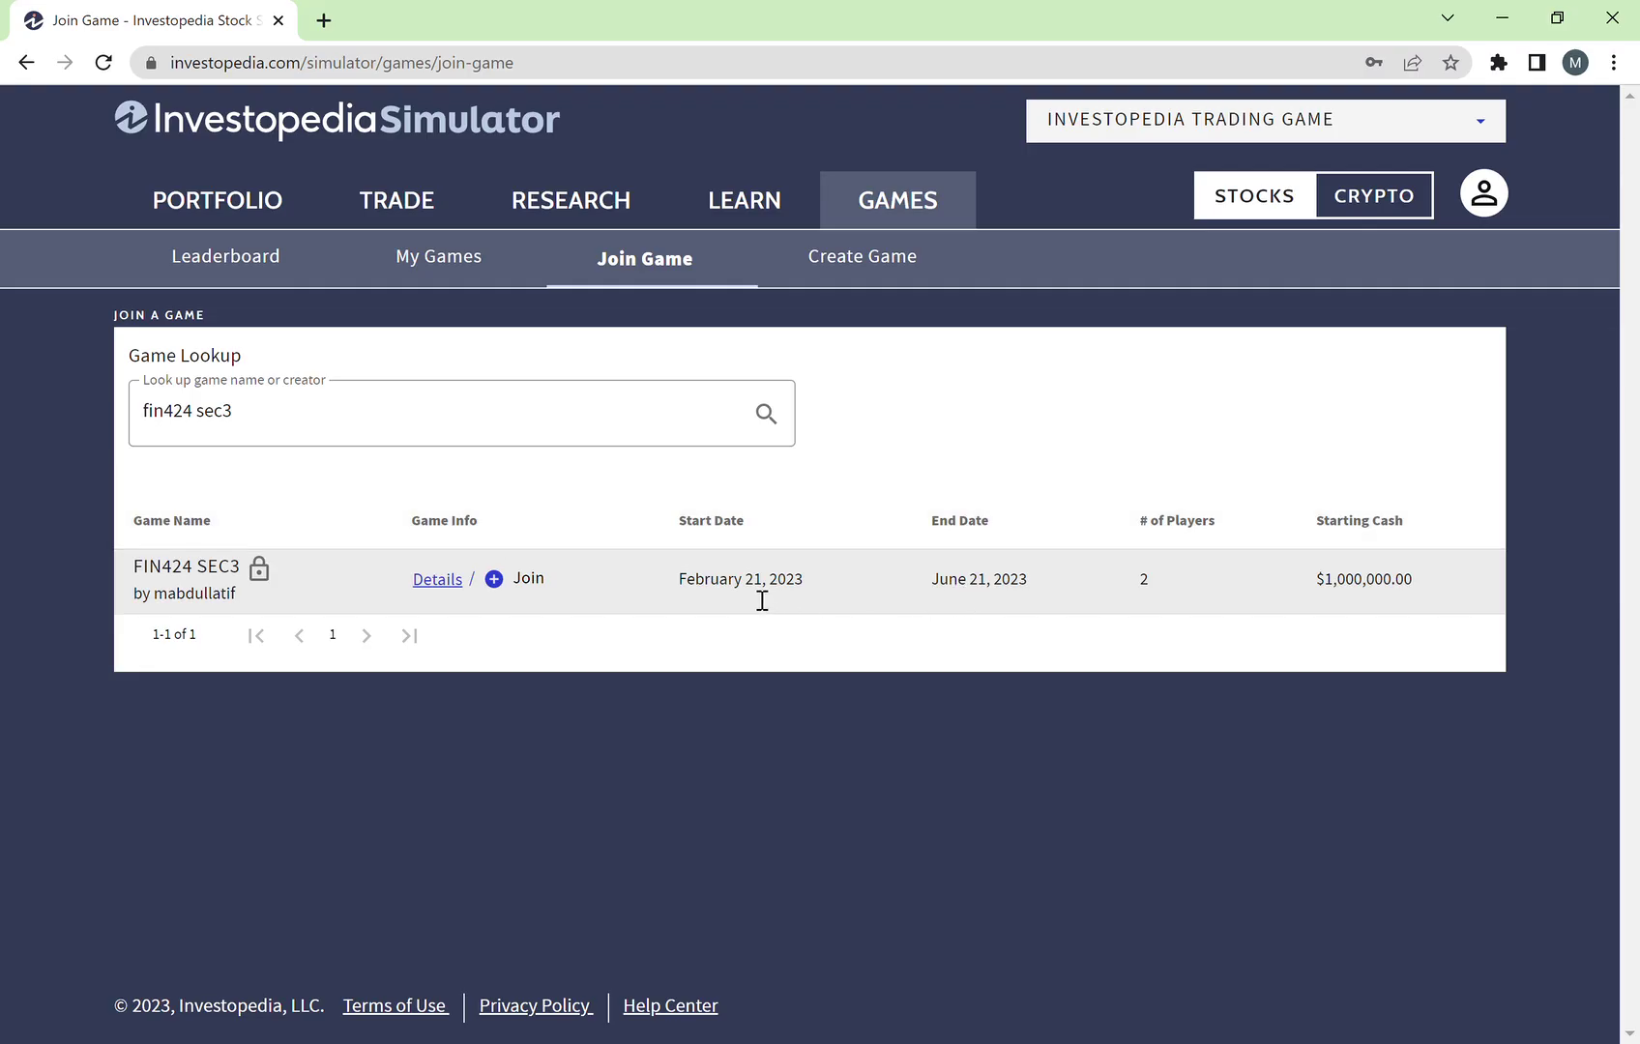
click(495, 582)
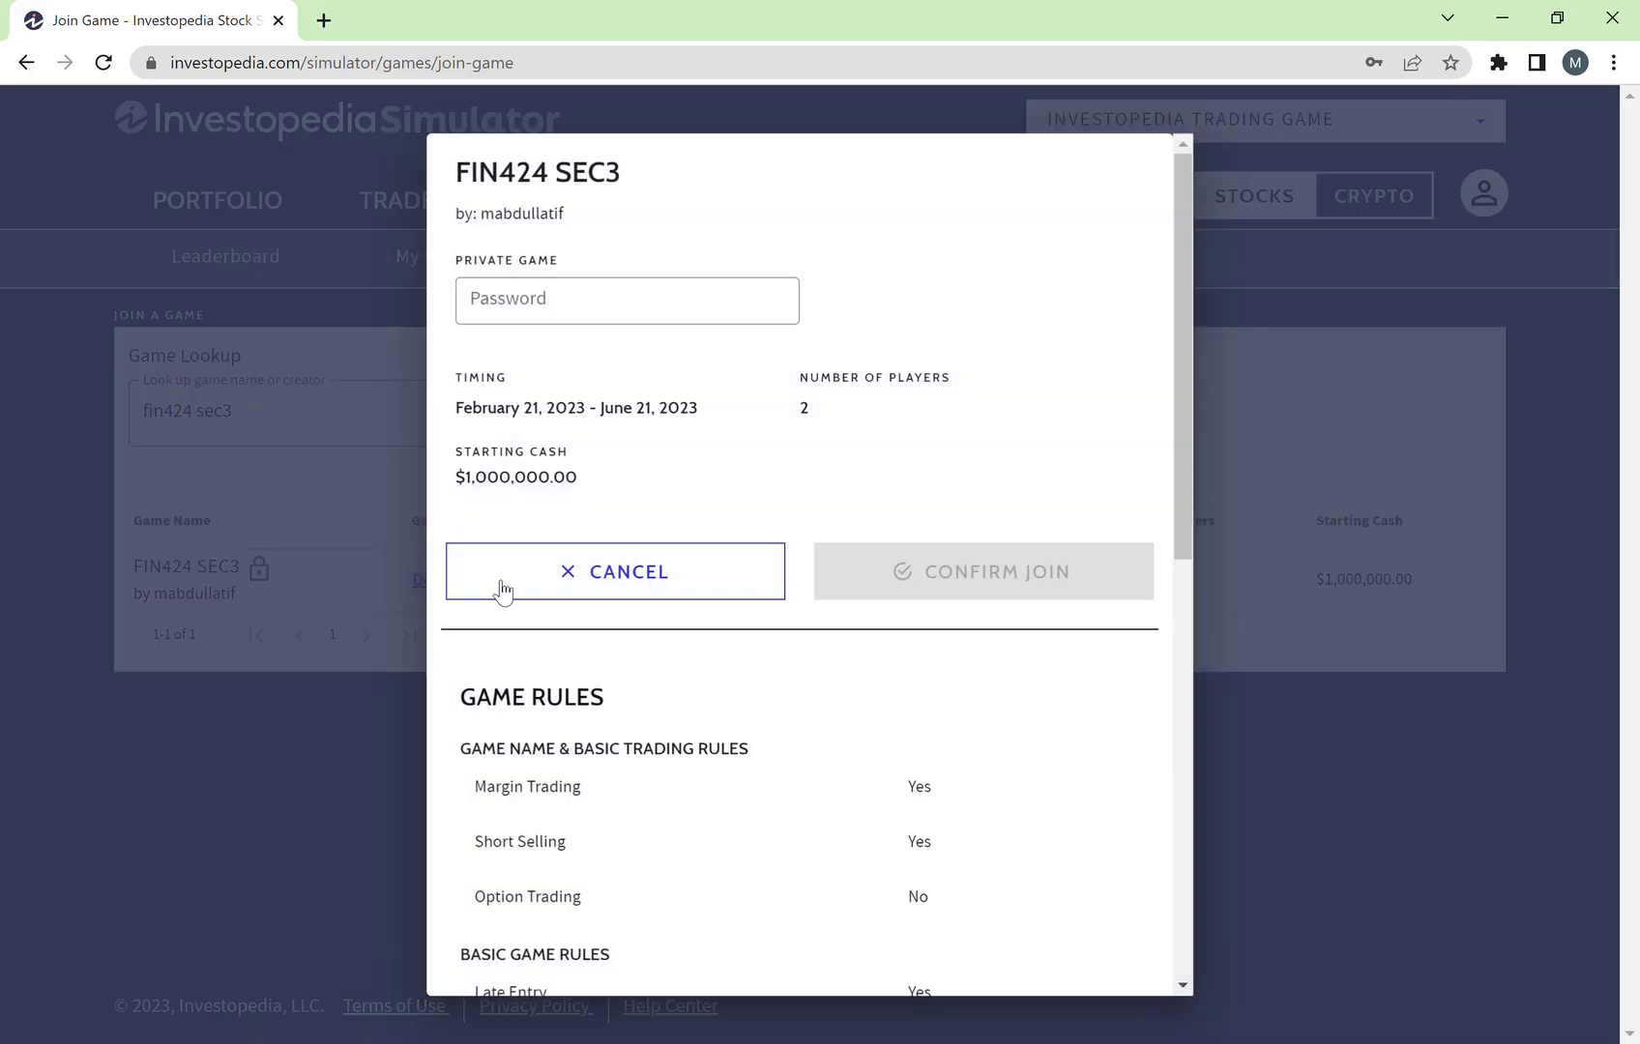
click(600, 324)
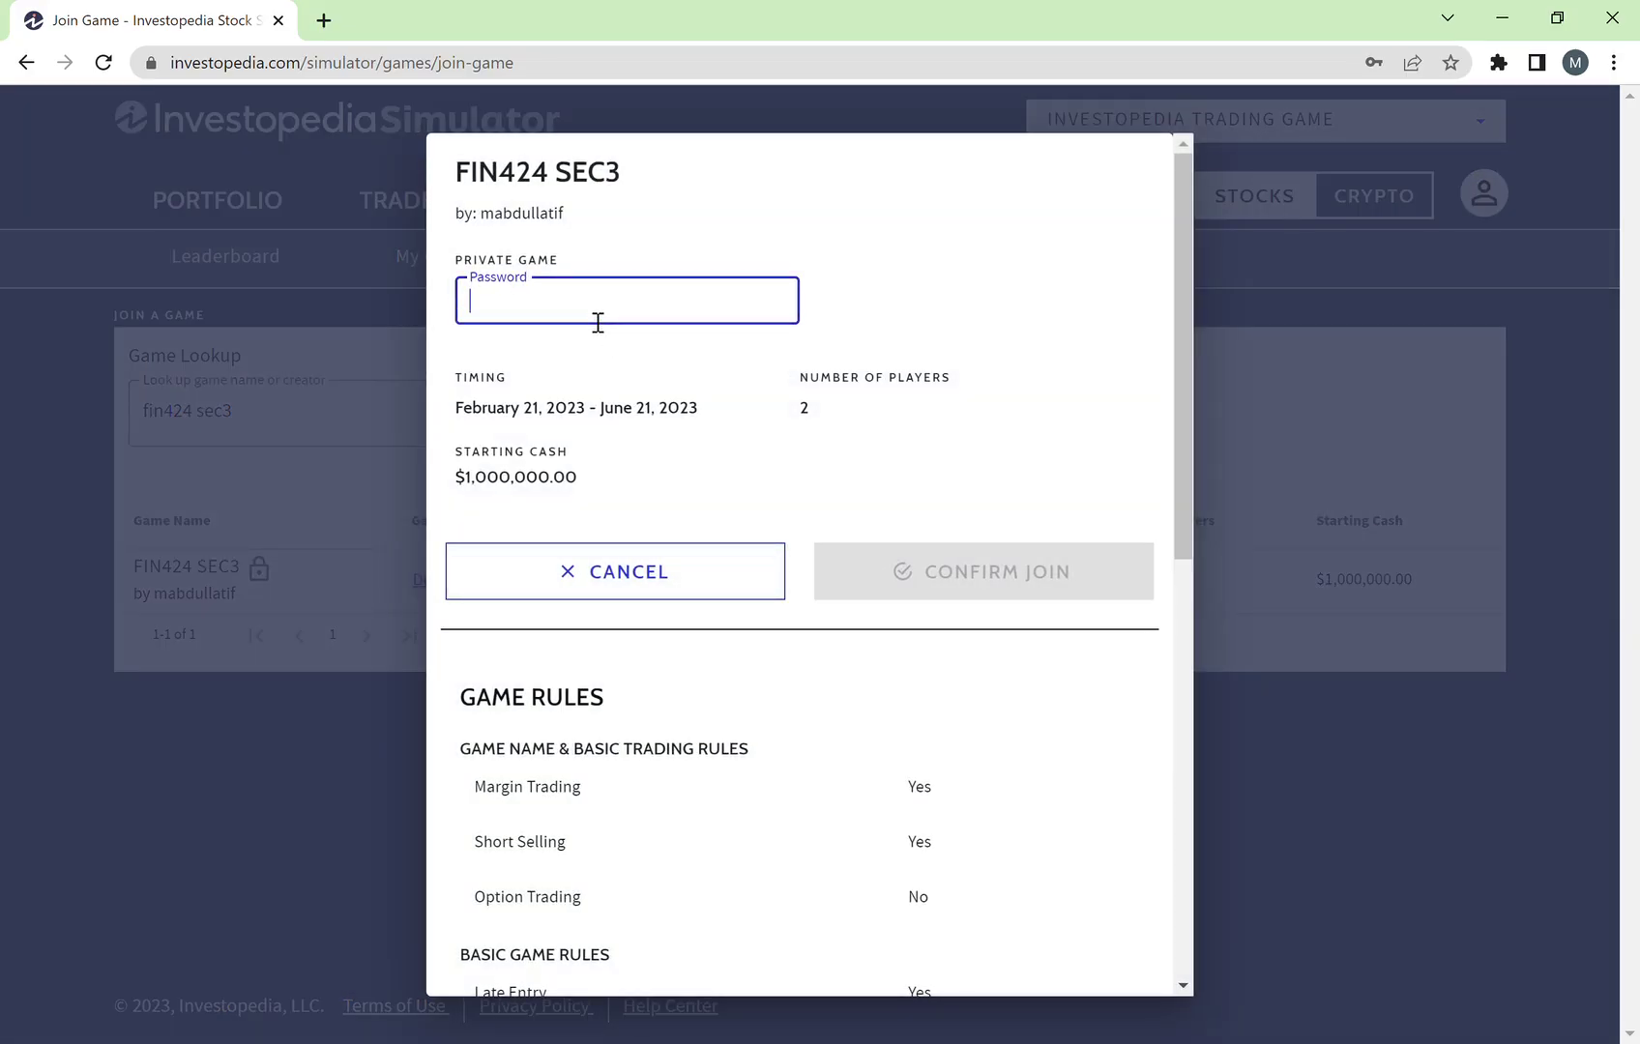
text(•••••)
key(BackSpace)
key(BackSpace)
key(BackSpace)
text(••••••••••)
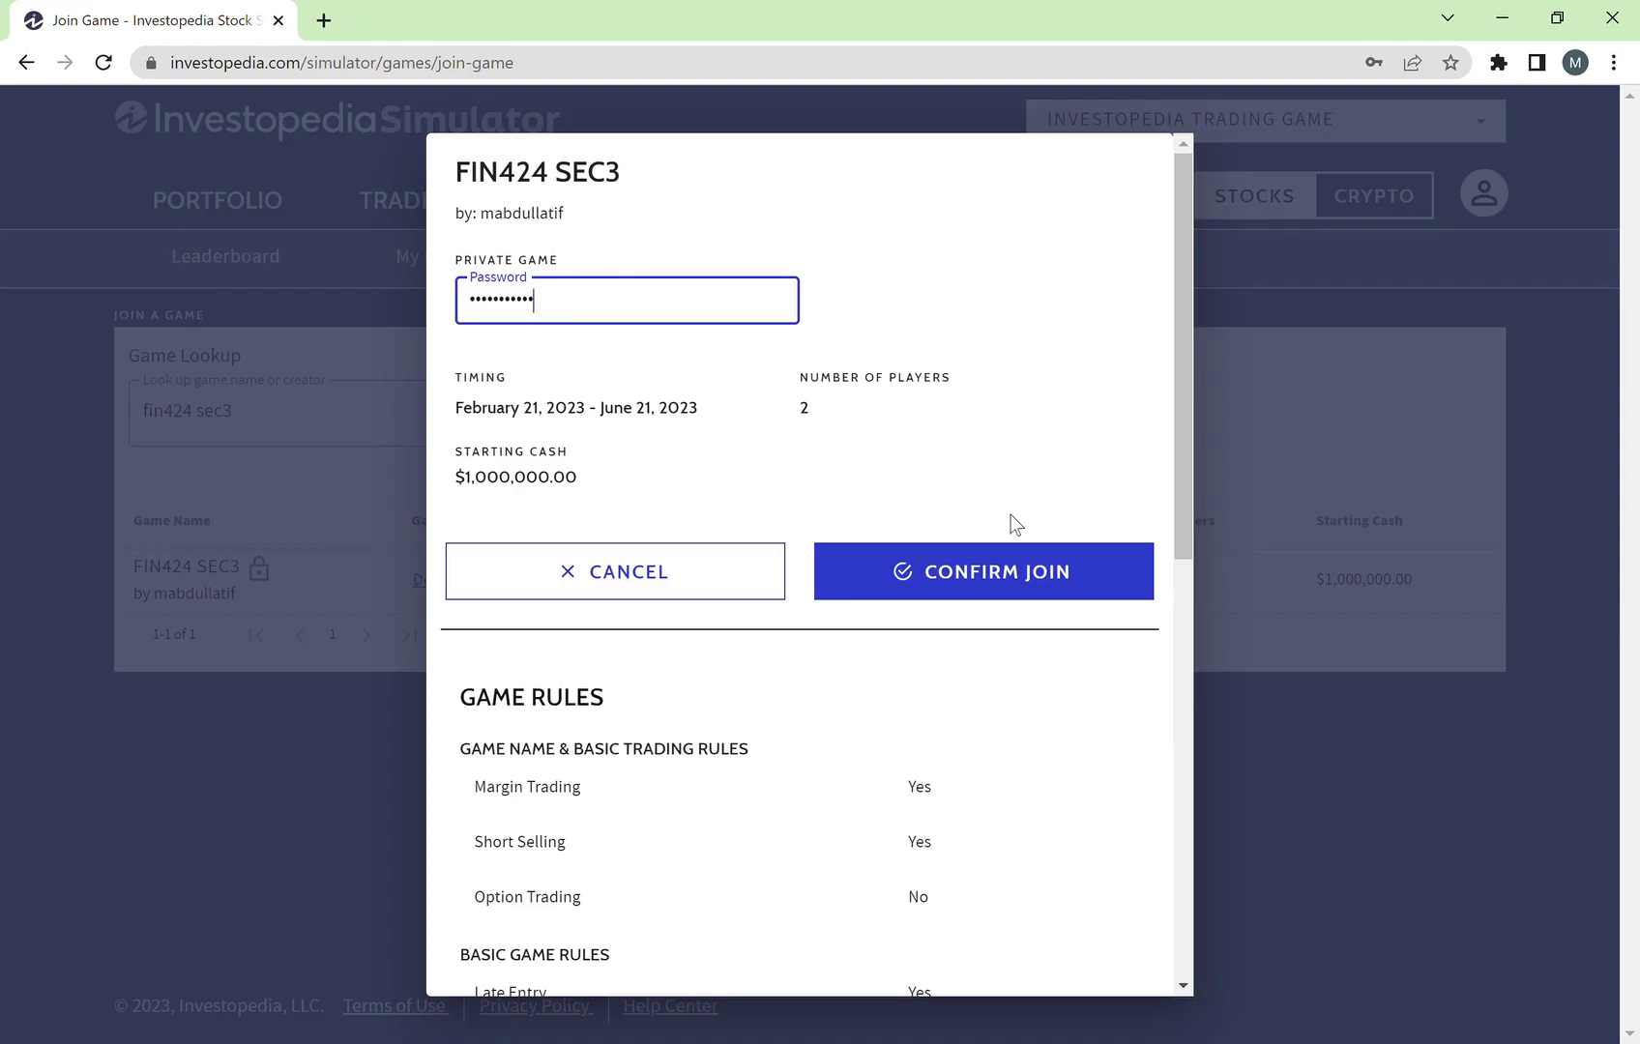
click(994, 594)
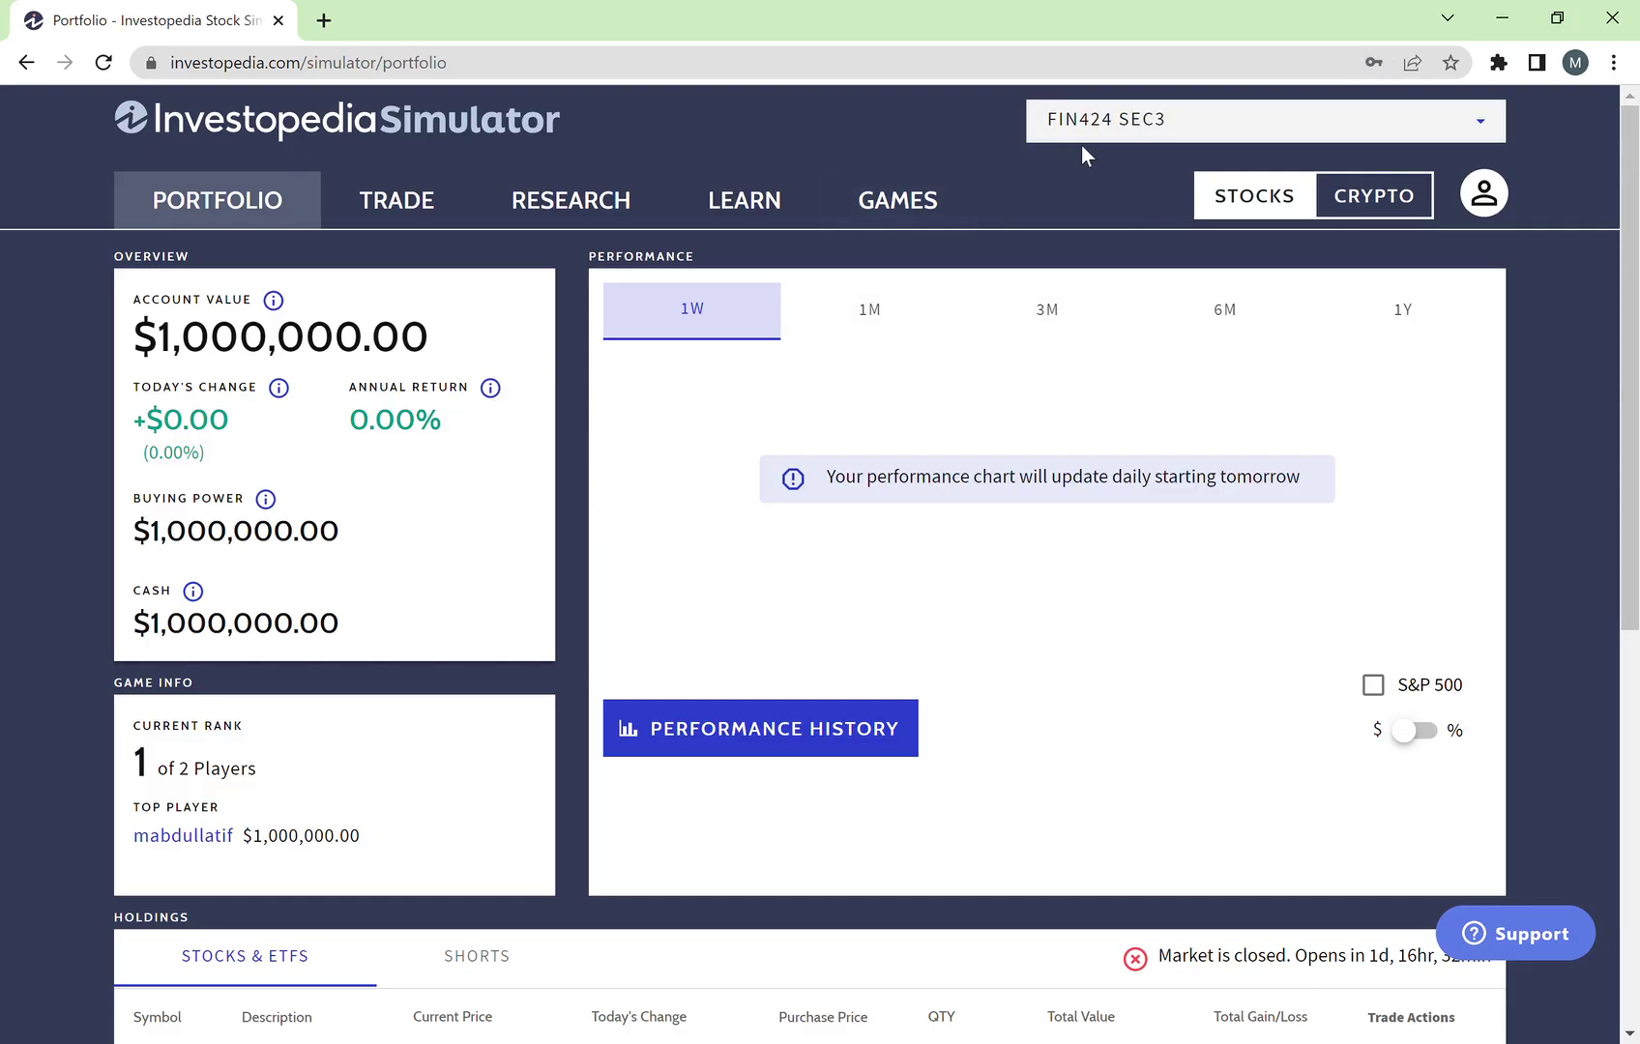
Step: Use the game dropdown to switch to Investopedia Trading Game, then to FIN424 SEC3
click(1169, 140)
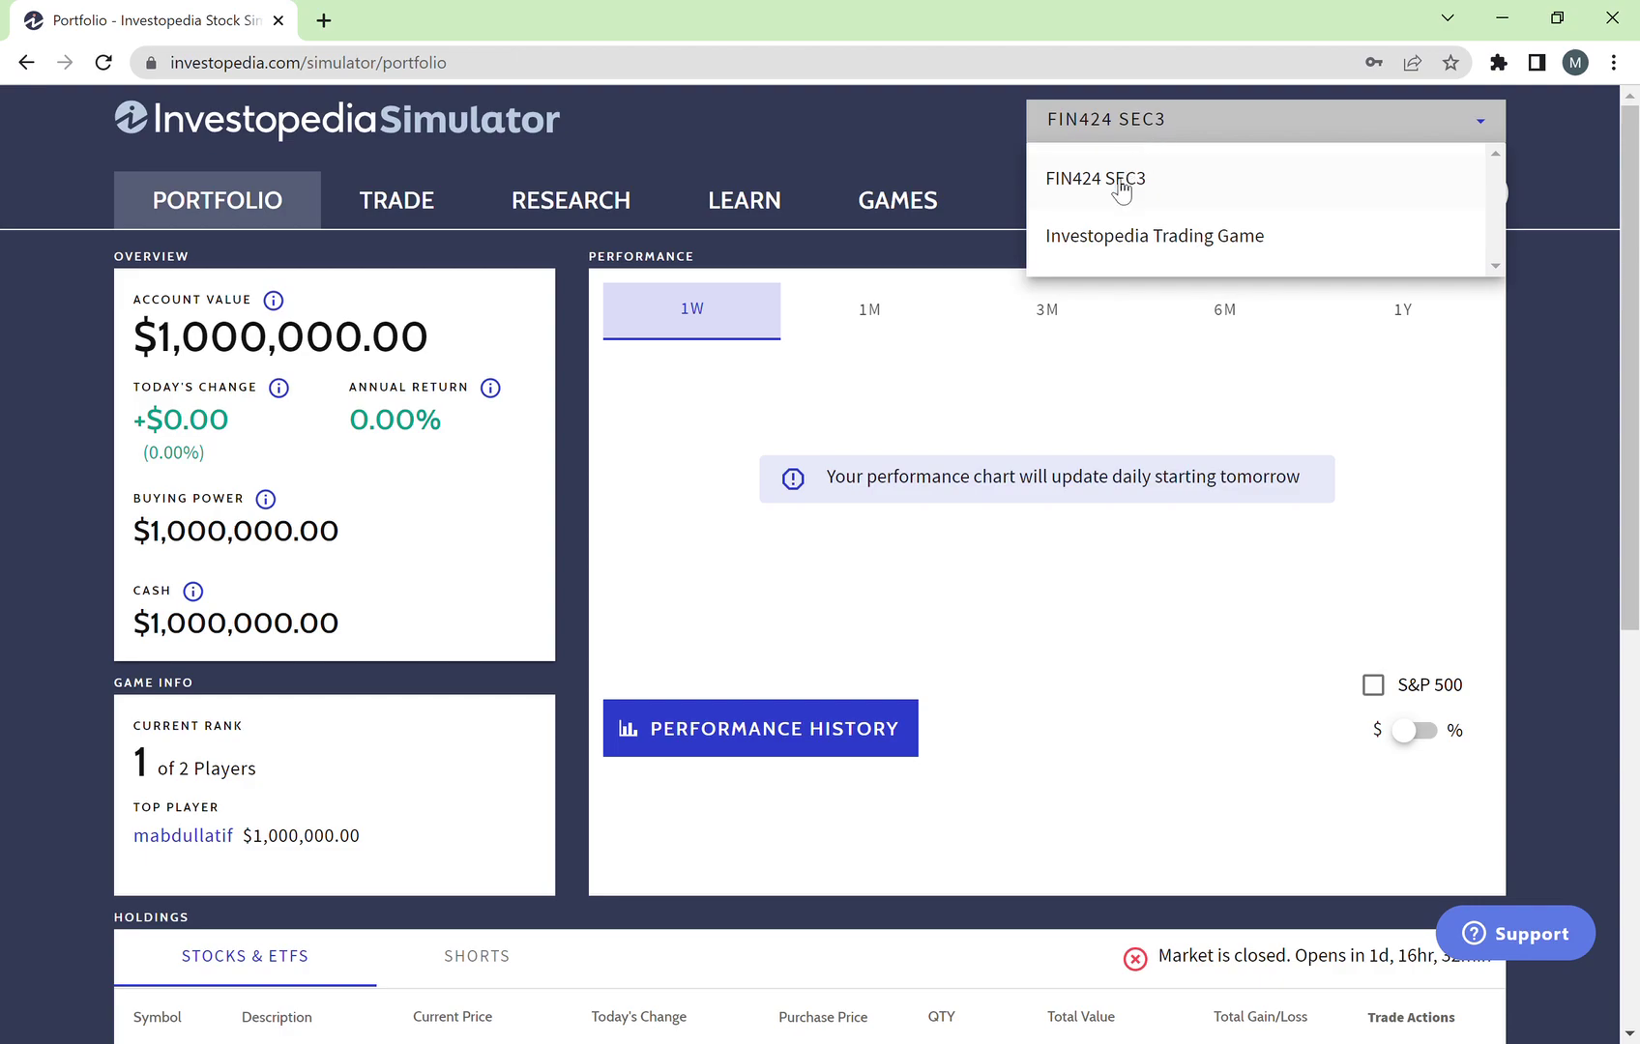
click(1168, 251)
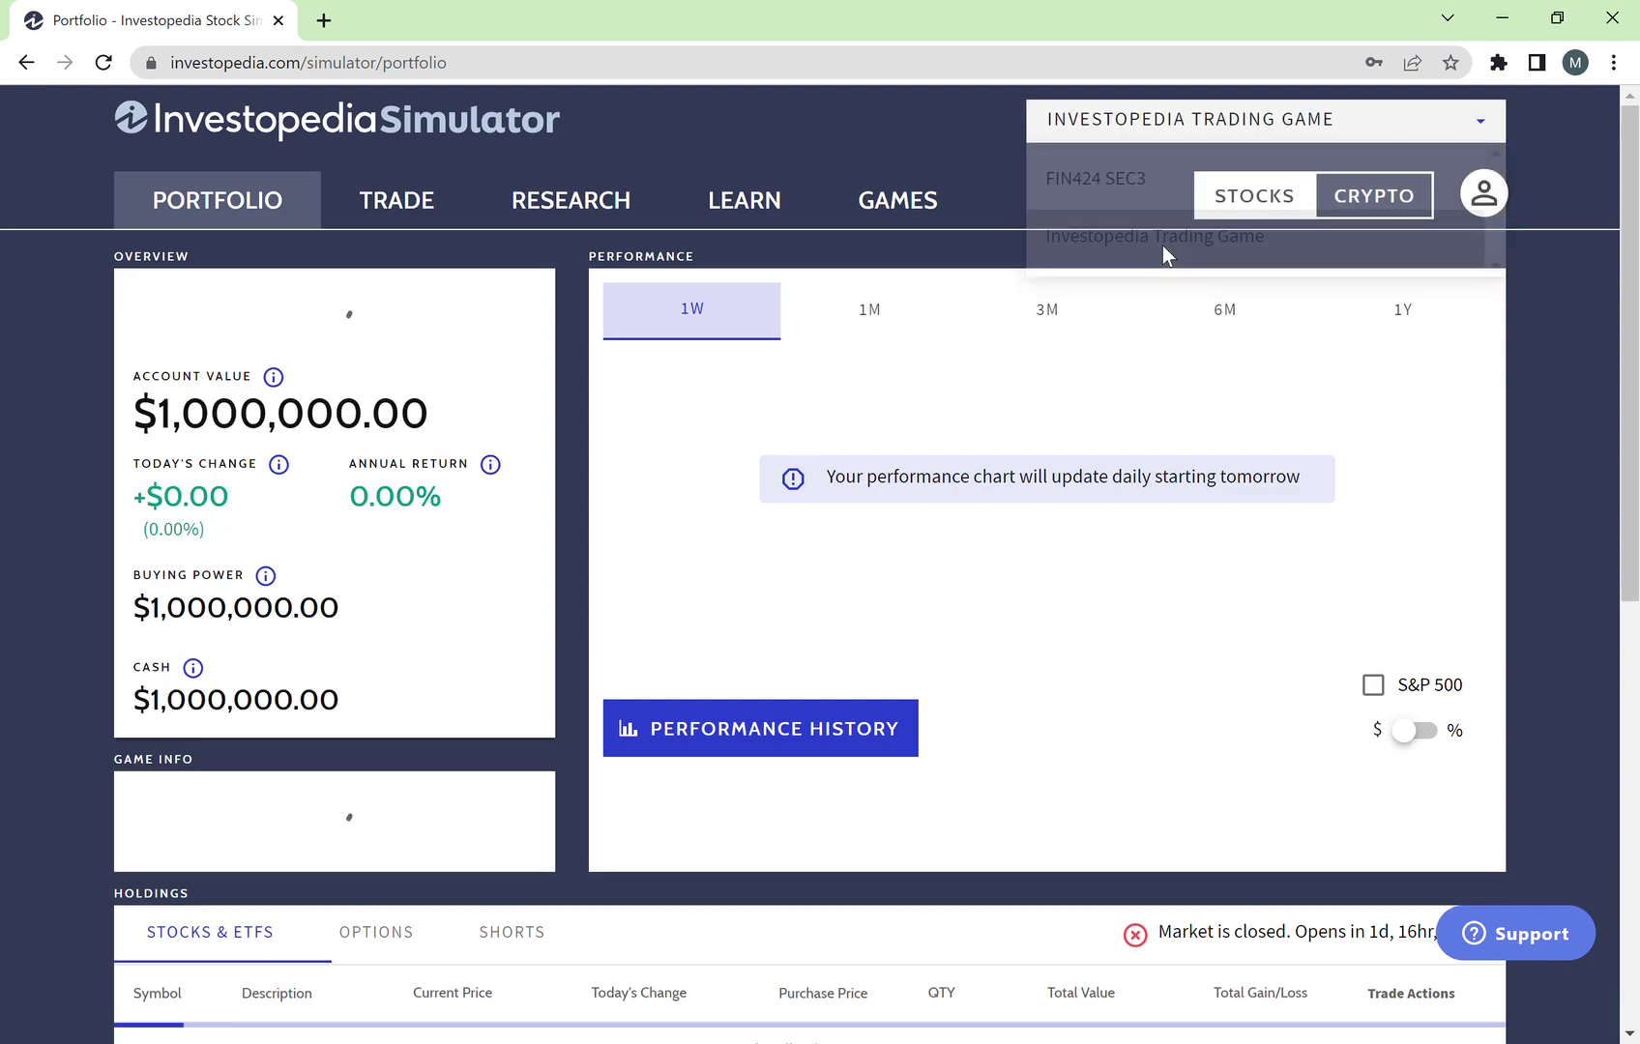
click(1151, 141)
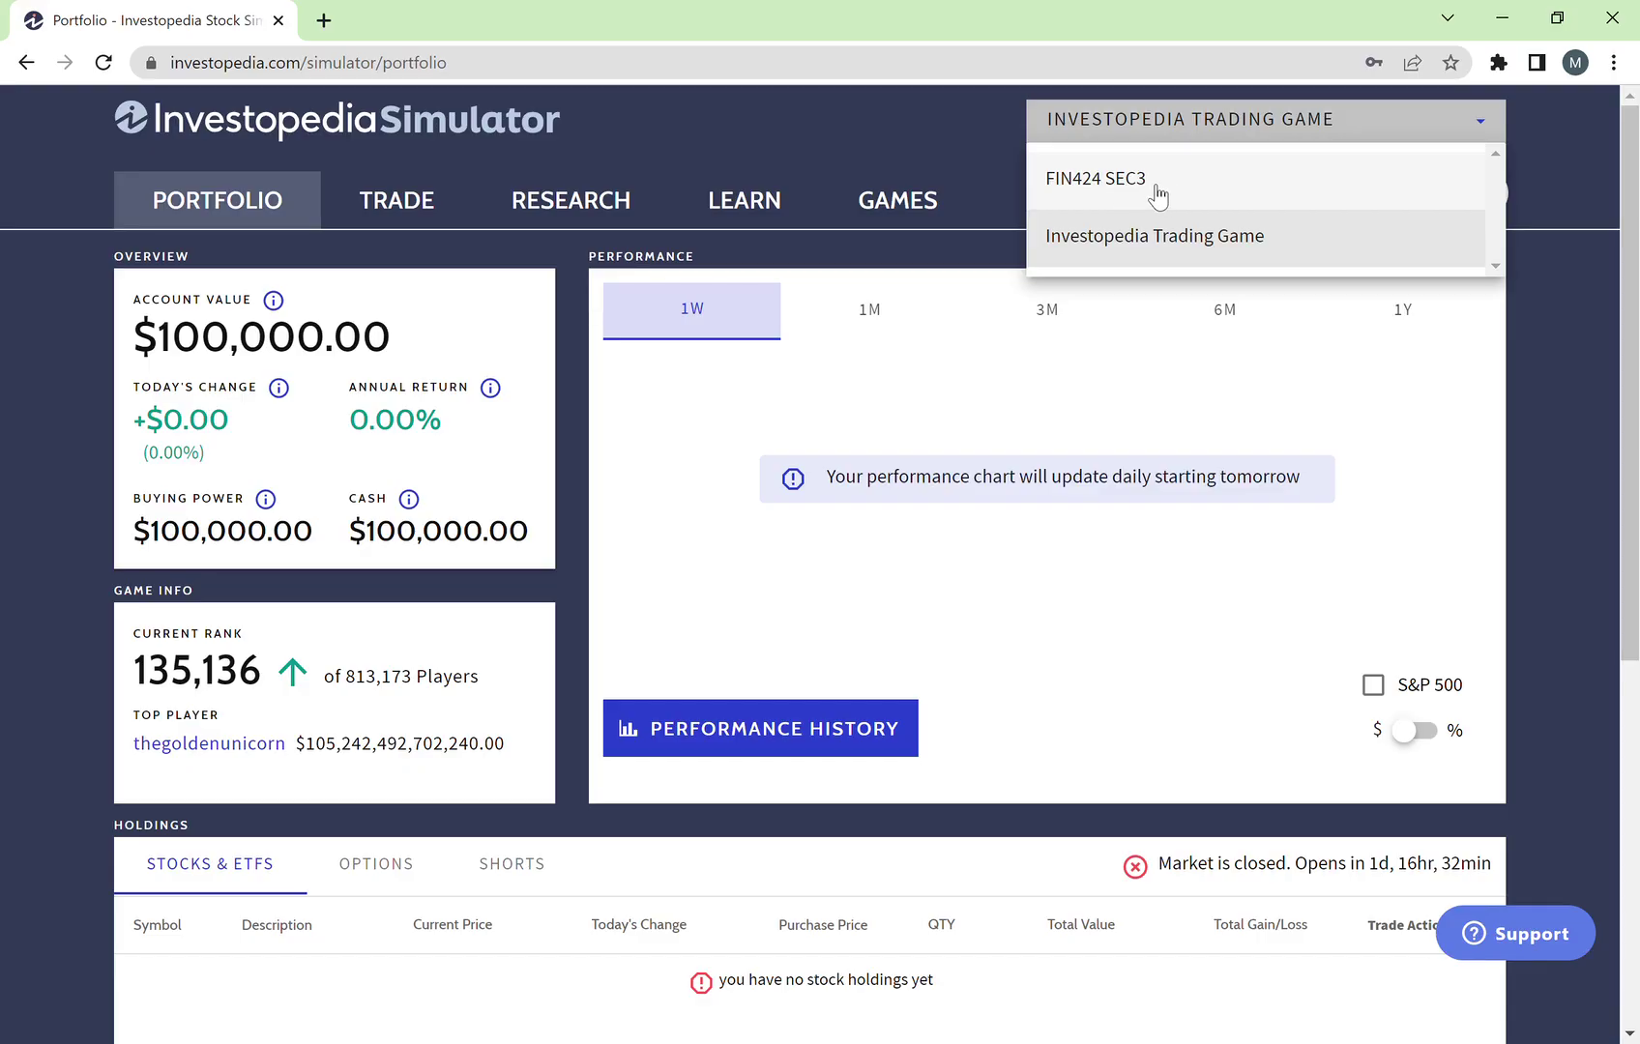
click(1149, 193)
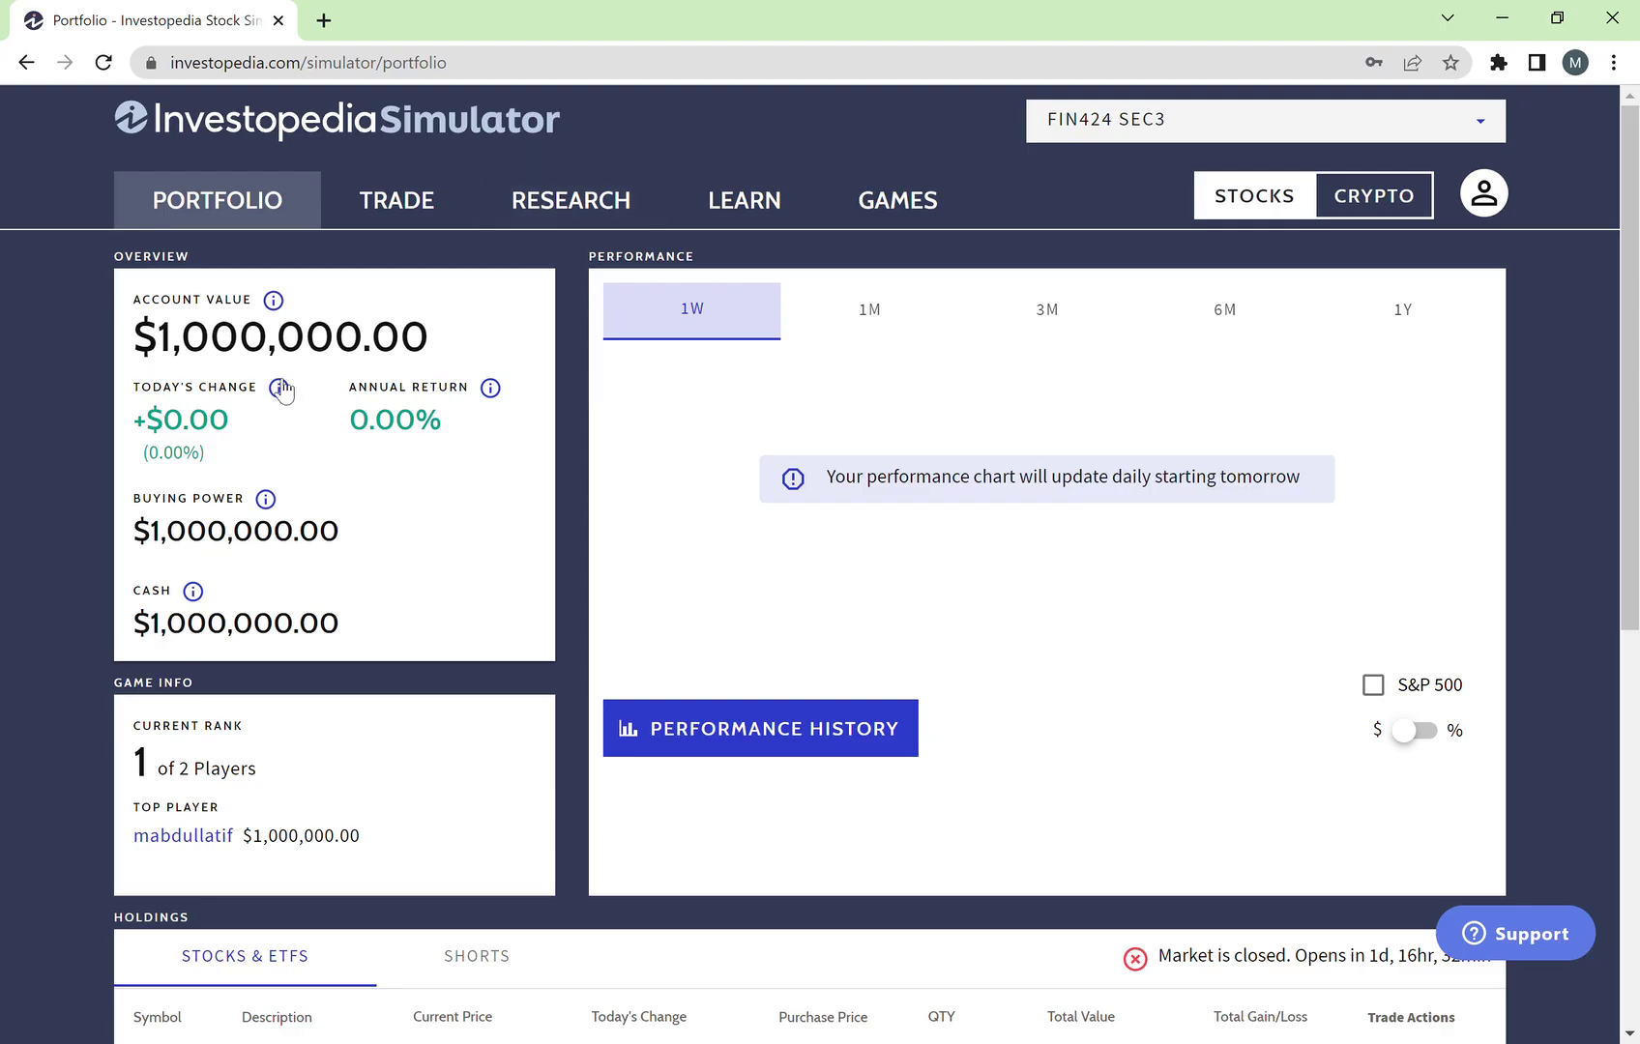
Step: Highlight the account value, today's change and annual return figures on the portfolio
drag(141, 304, 312, 340)
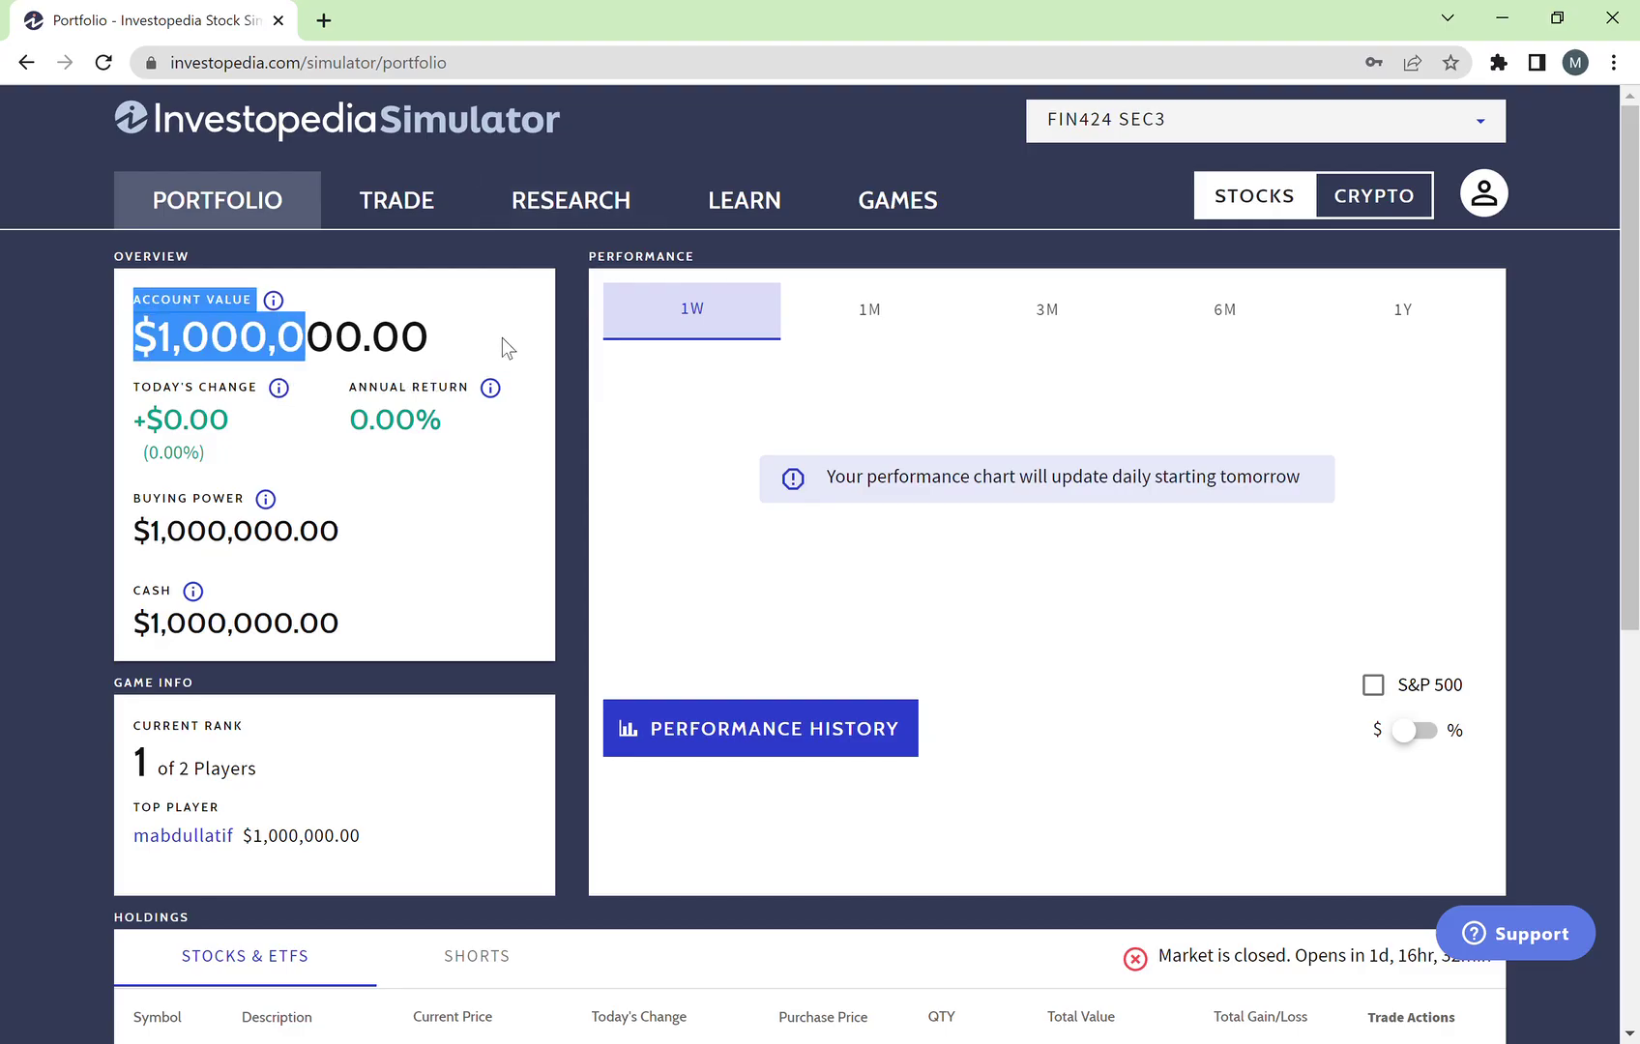
click(501, 348)
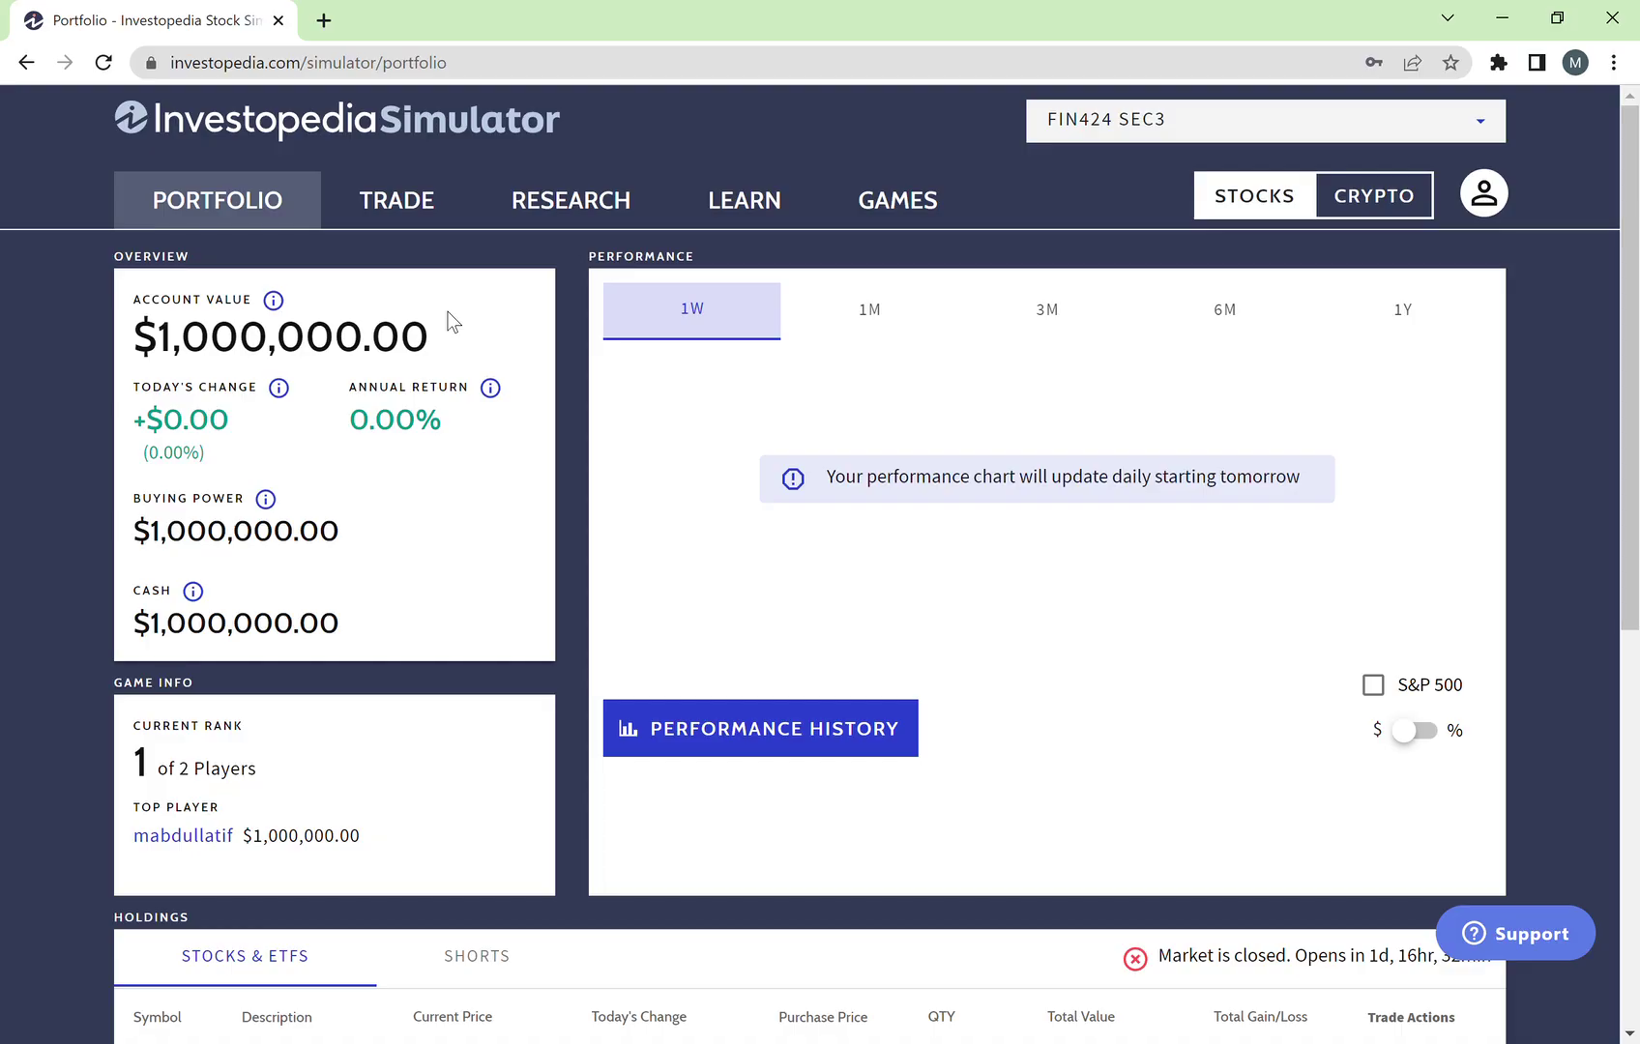
scroll(410, 447, down, 1)
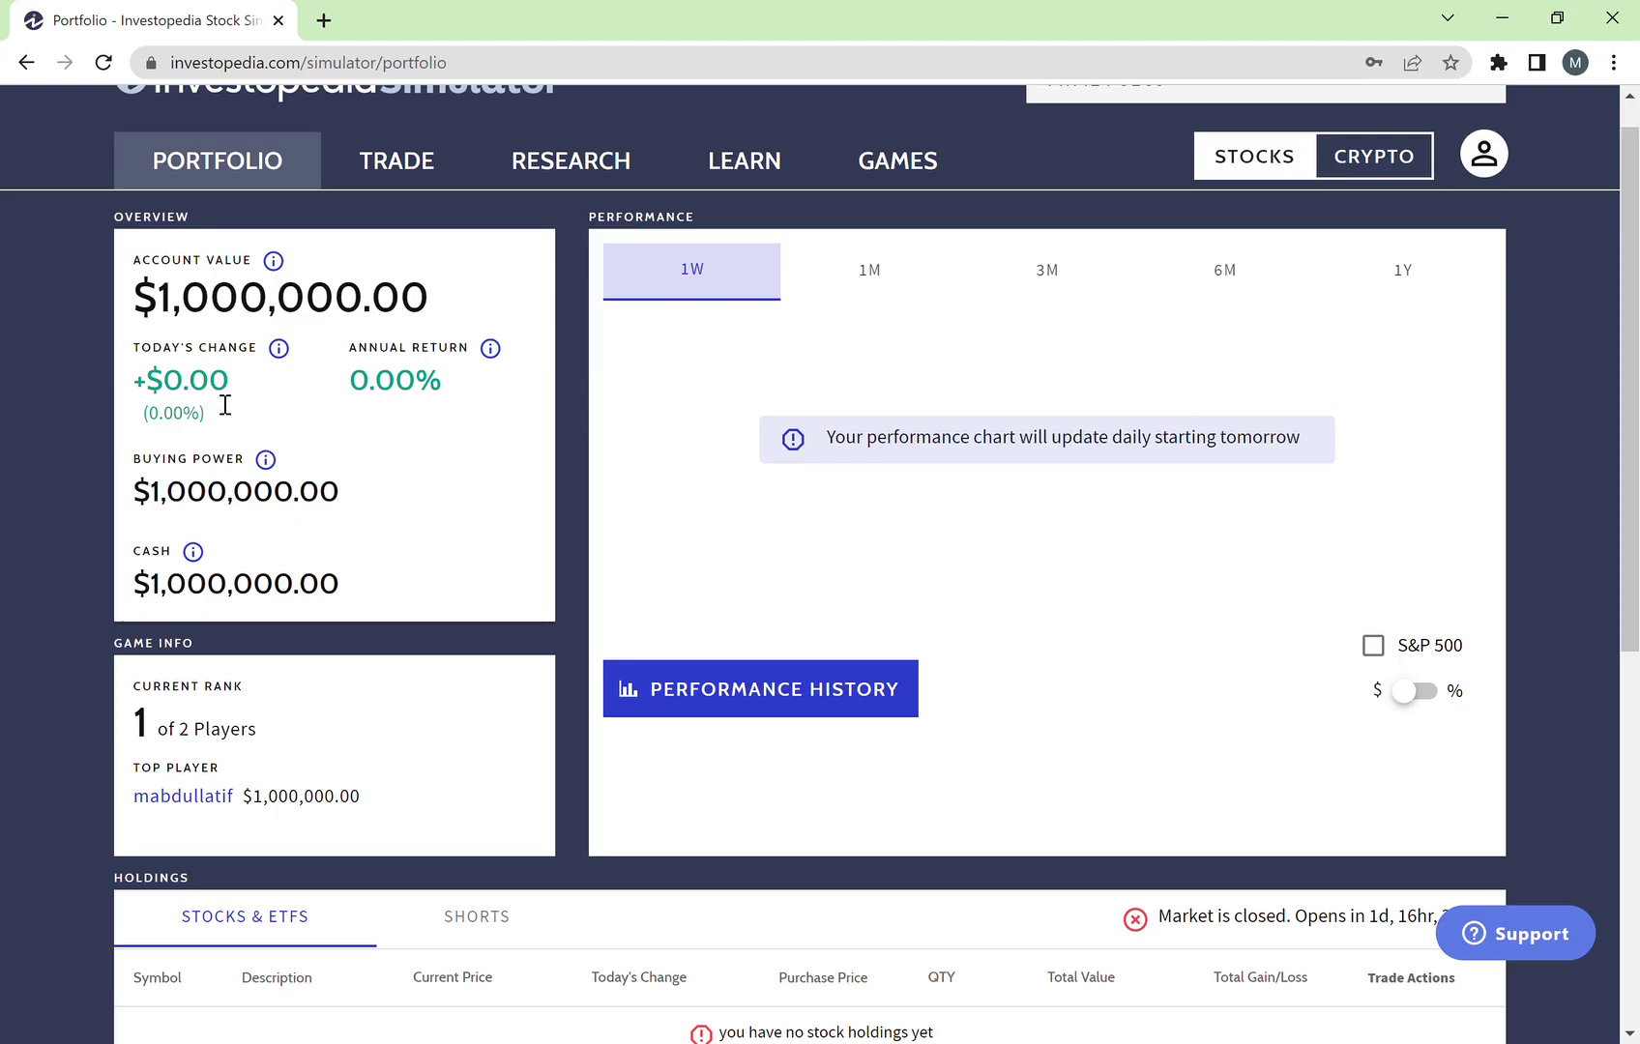
drag(269, 384, 133, 382)
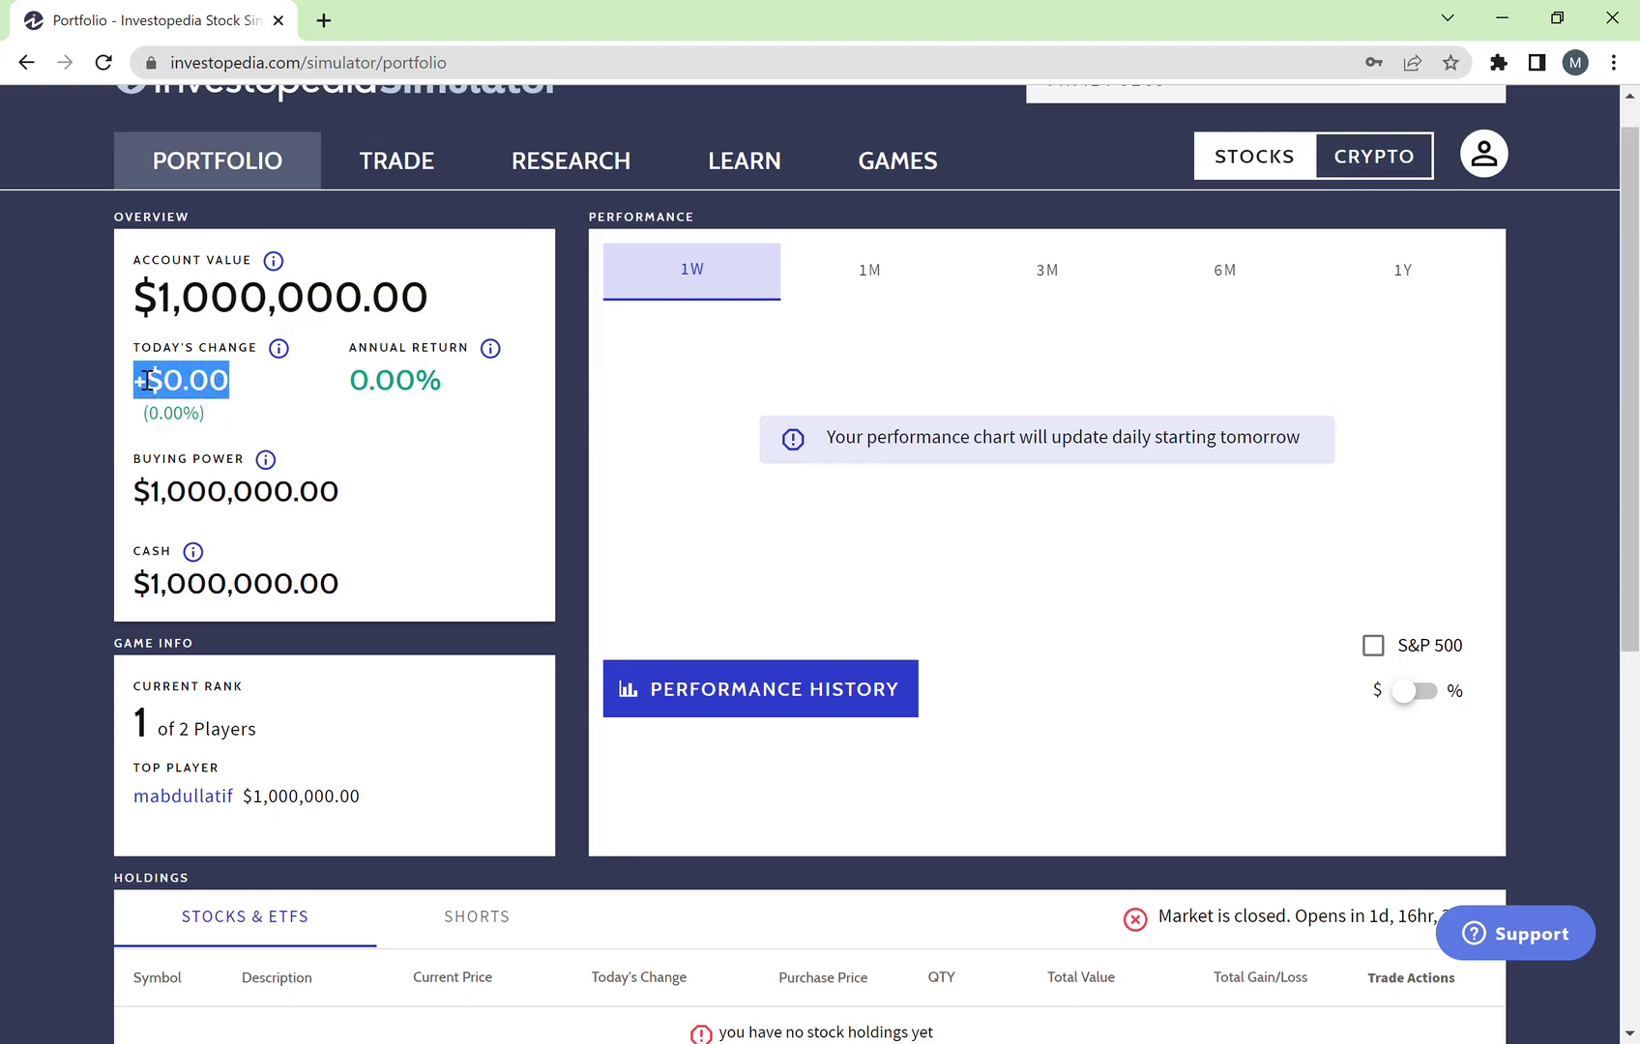
click(213, 416)
drag(234, 404, 489, 387)
click(489, 386)
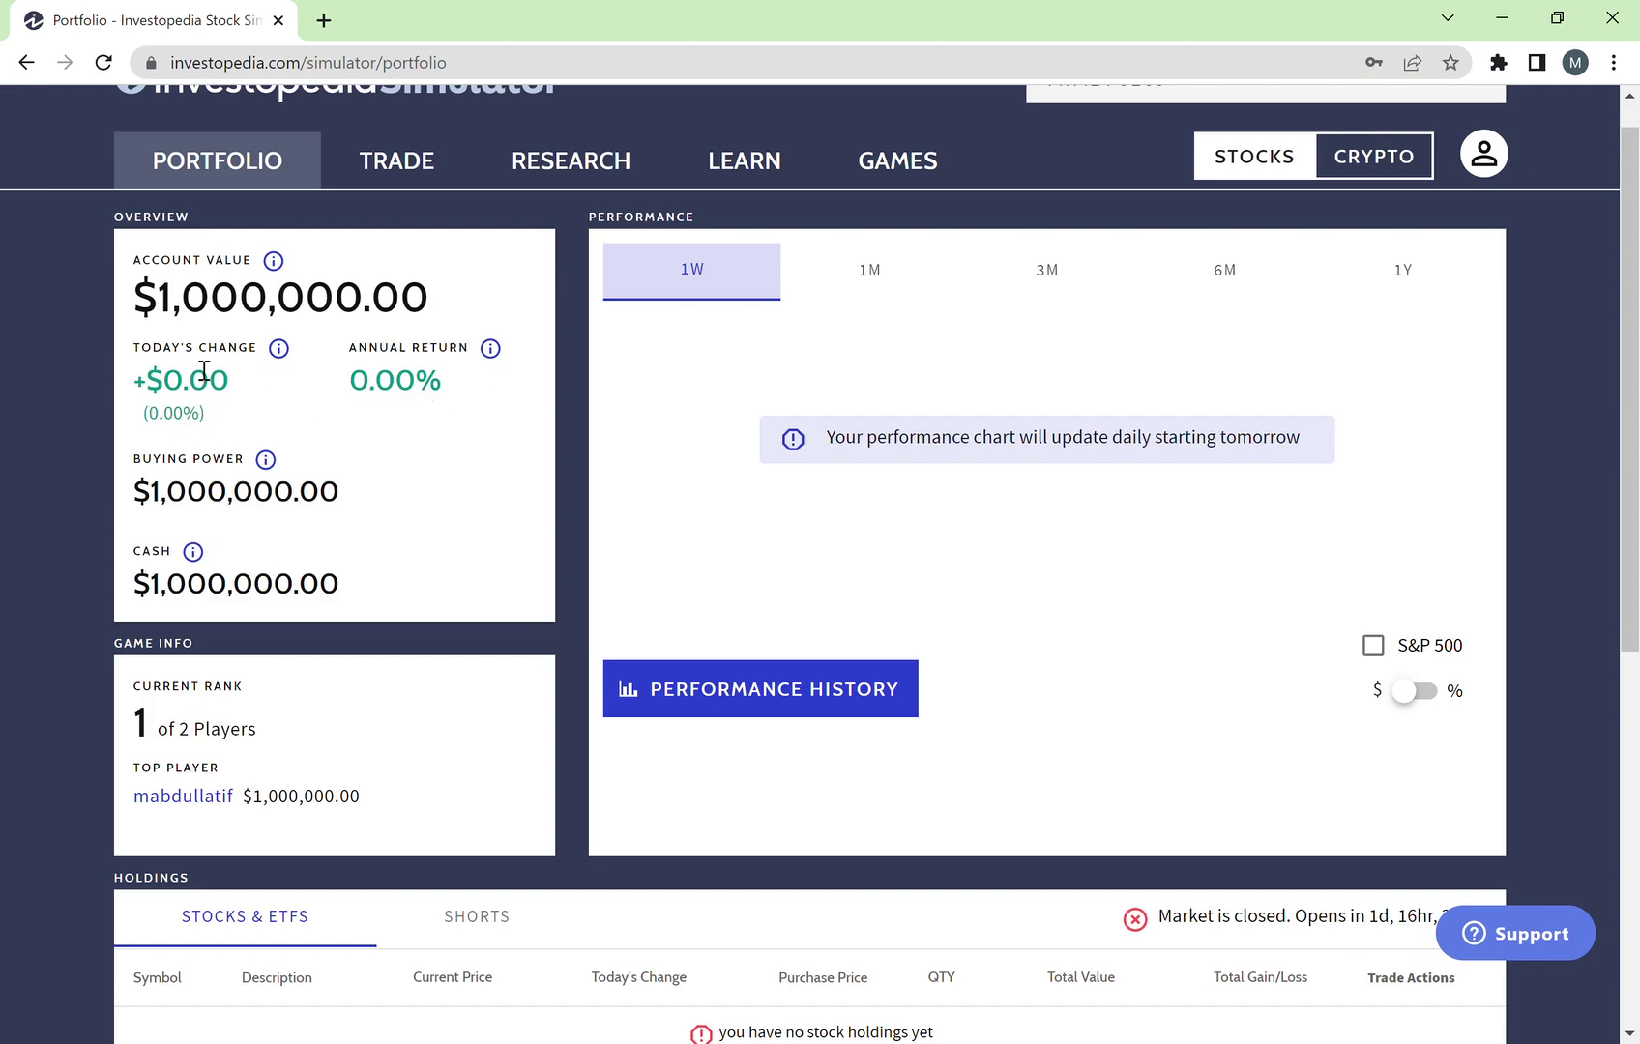
double_click(155, 350)
click(388, 401)
drag(488, 388, 348, 381)
click(441, 408)
Step: Scroll down through the FIN424 SEC3 portfolio page and back to the top
scroll(384, 494, down, 1)
scroll(384, 445, down, 1)
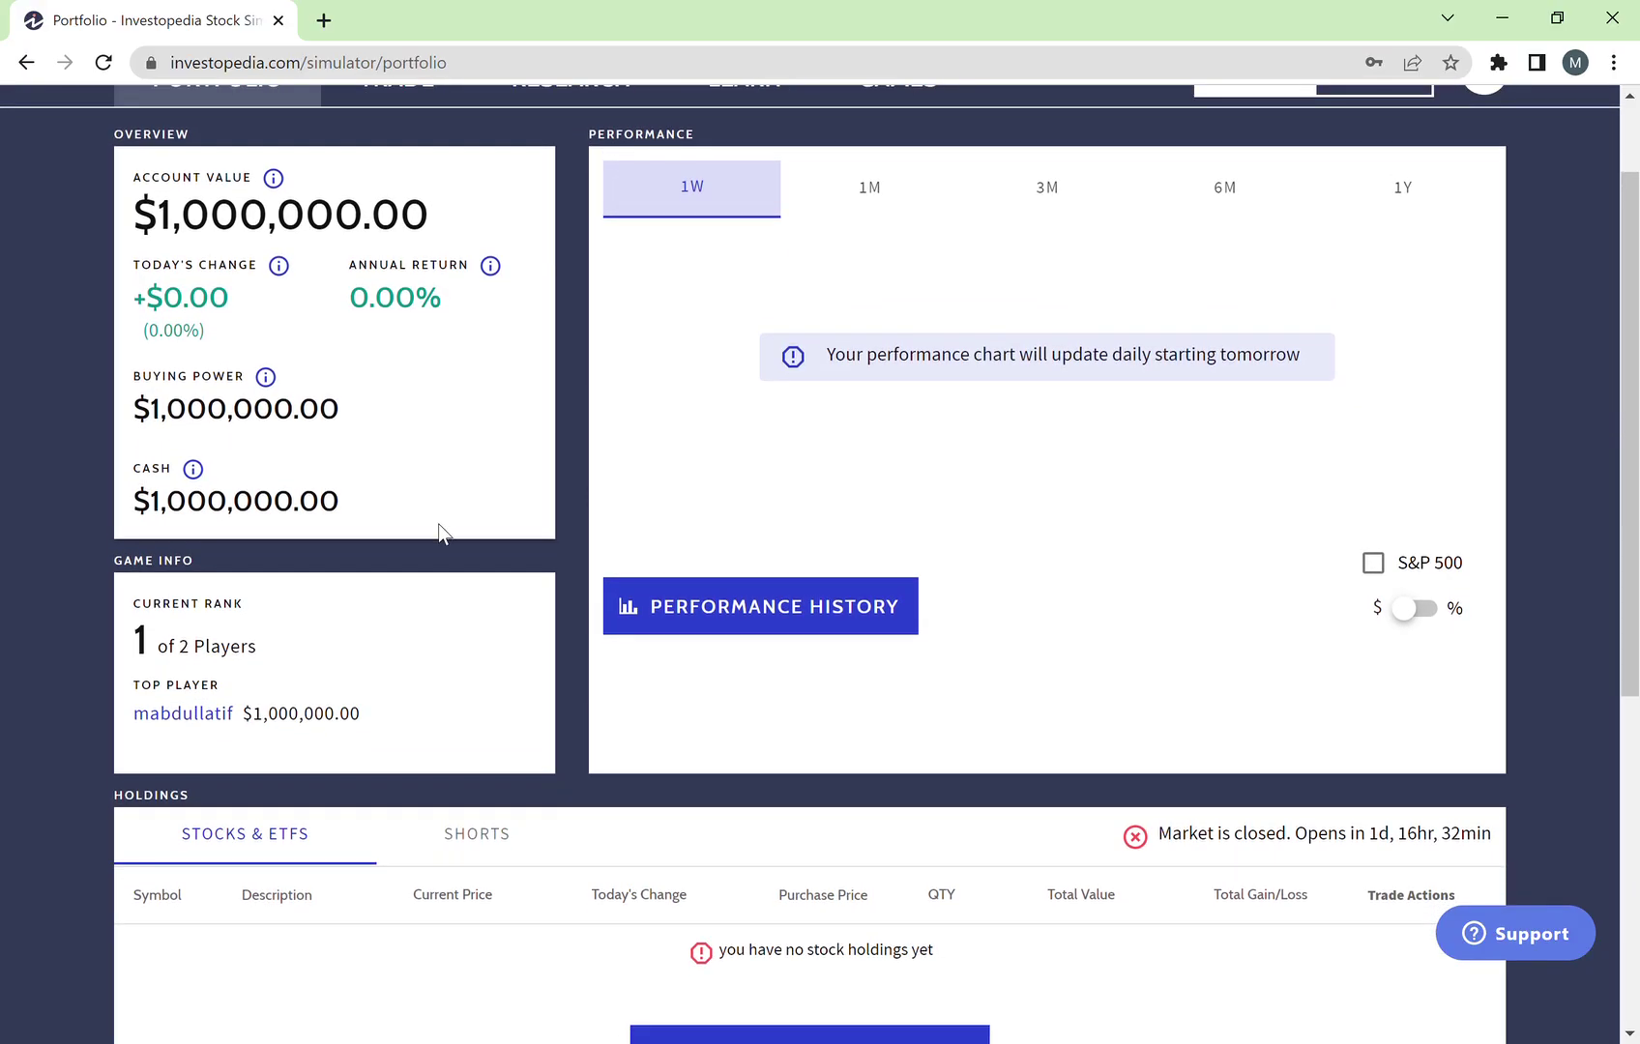
scroll(438, 526, down, 3)
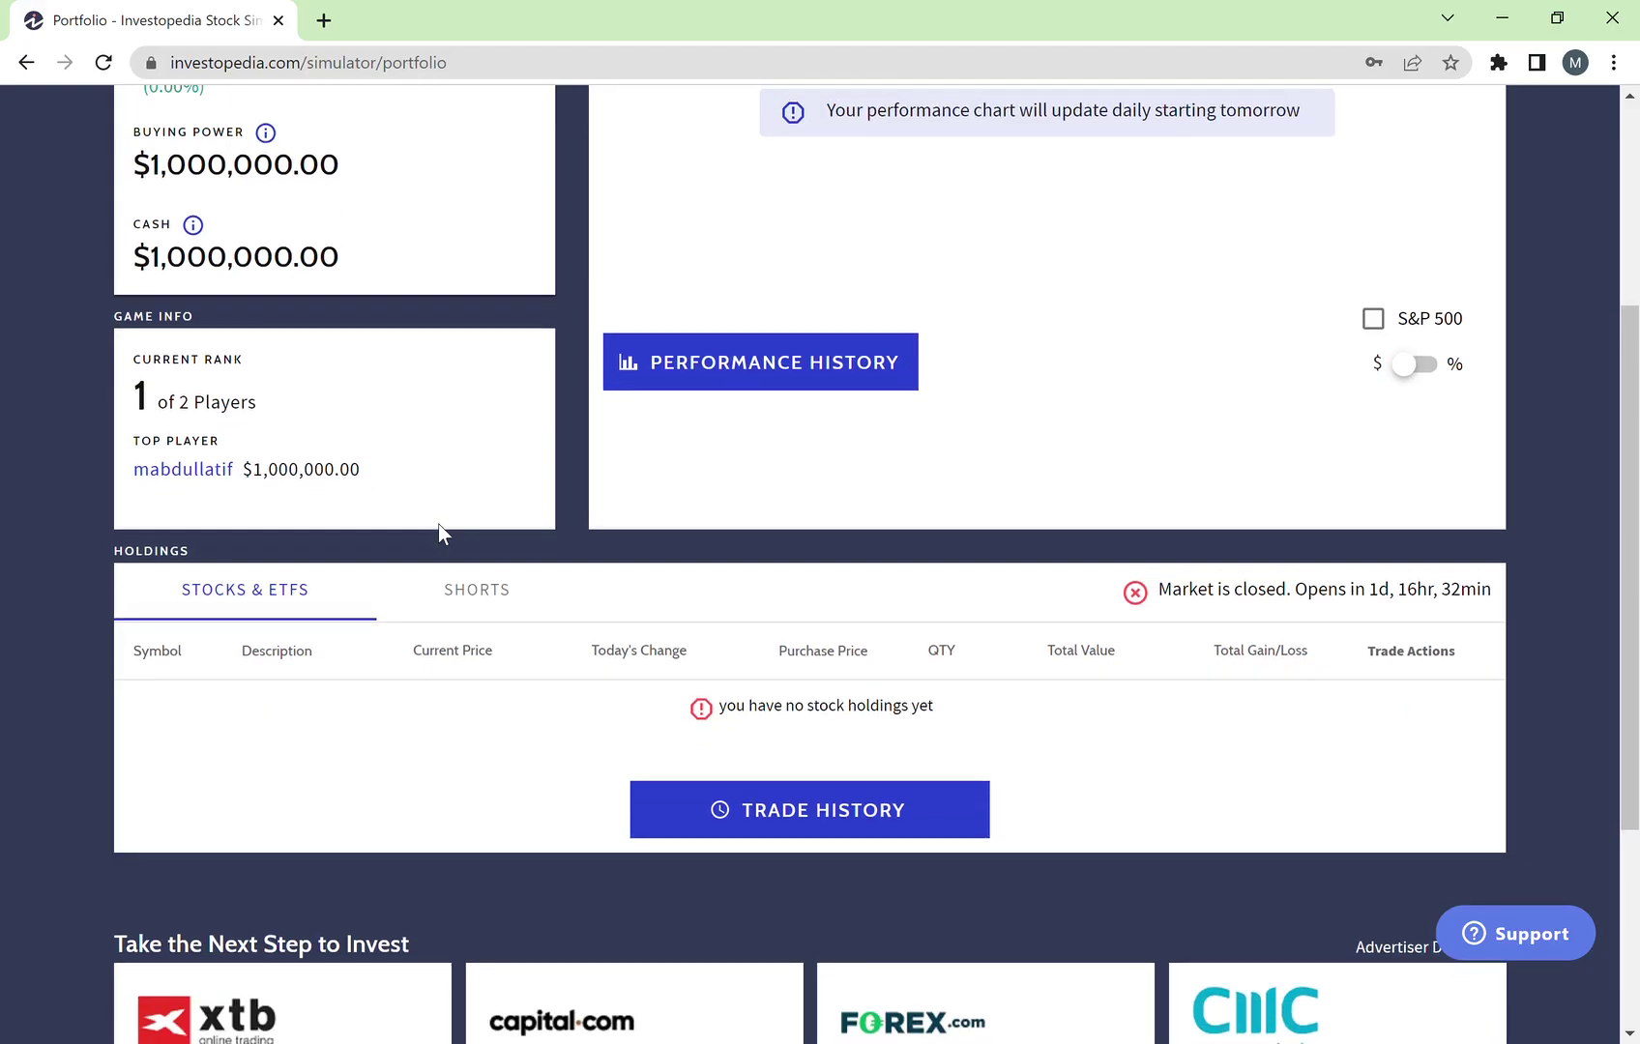
scroll(438, 524, up, 1)
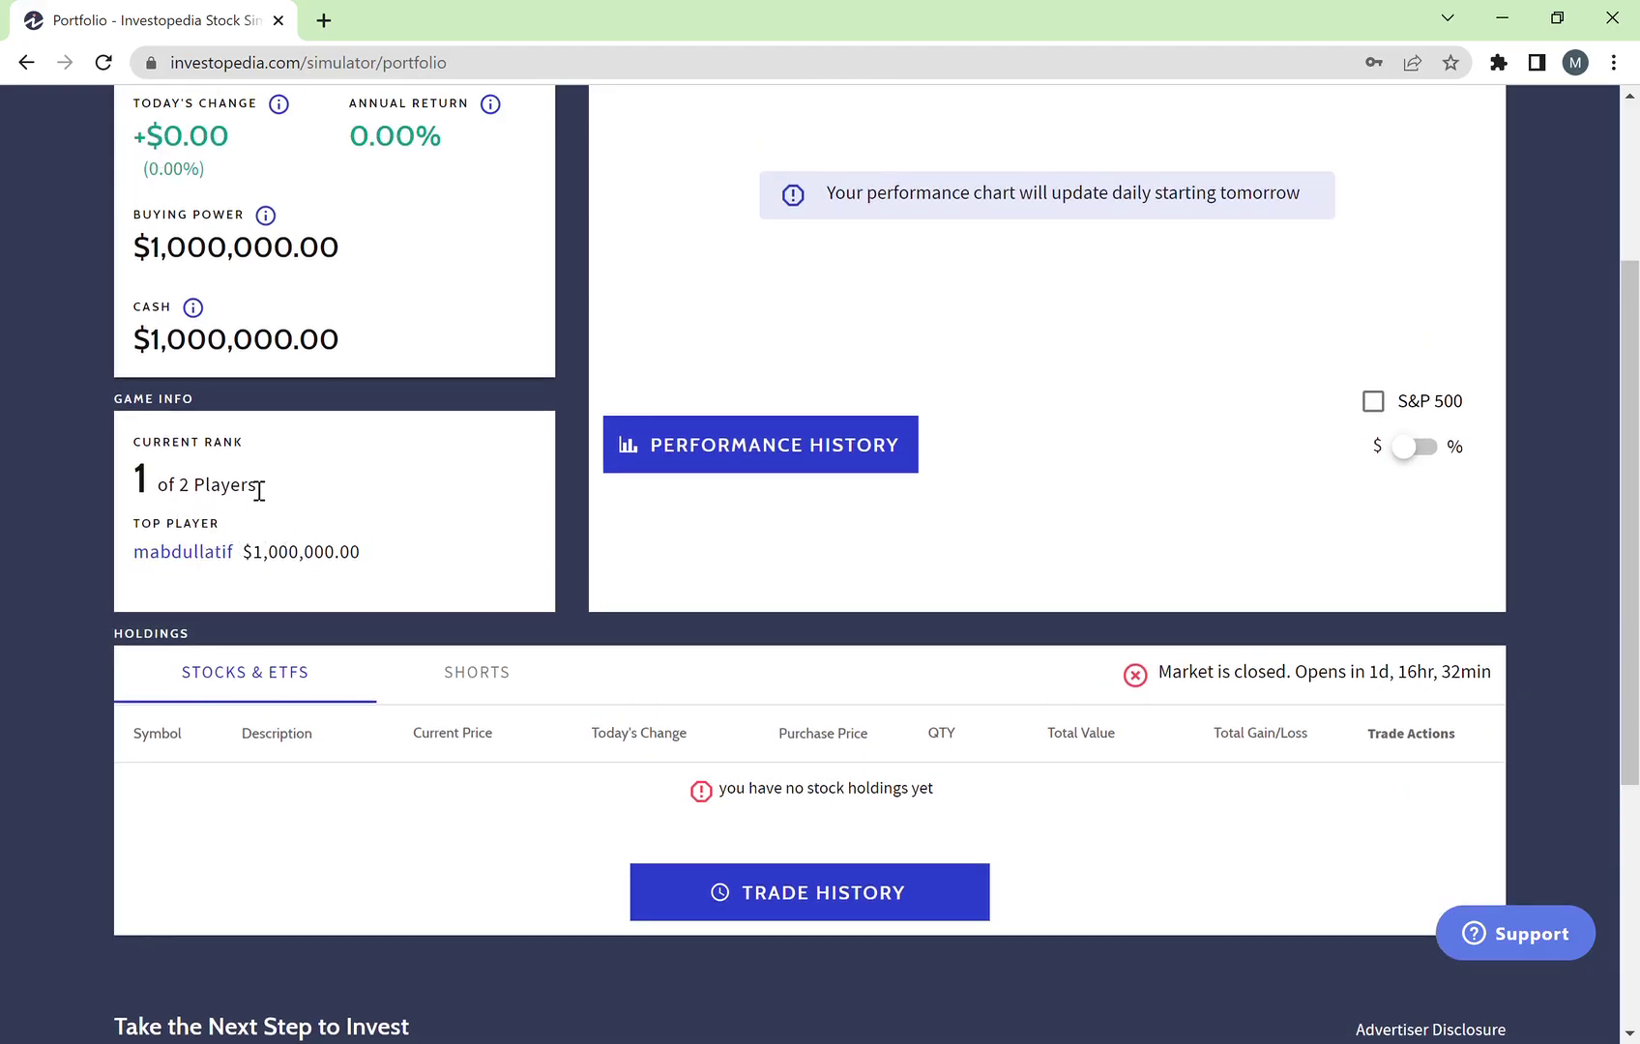
scroll(259, 490, down, 2)
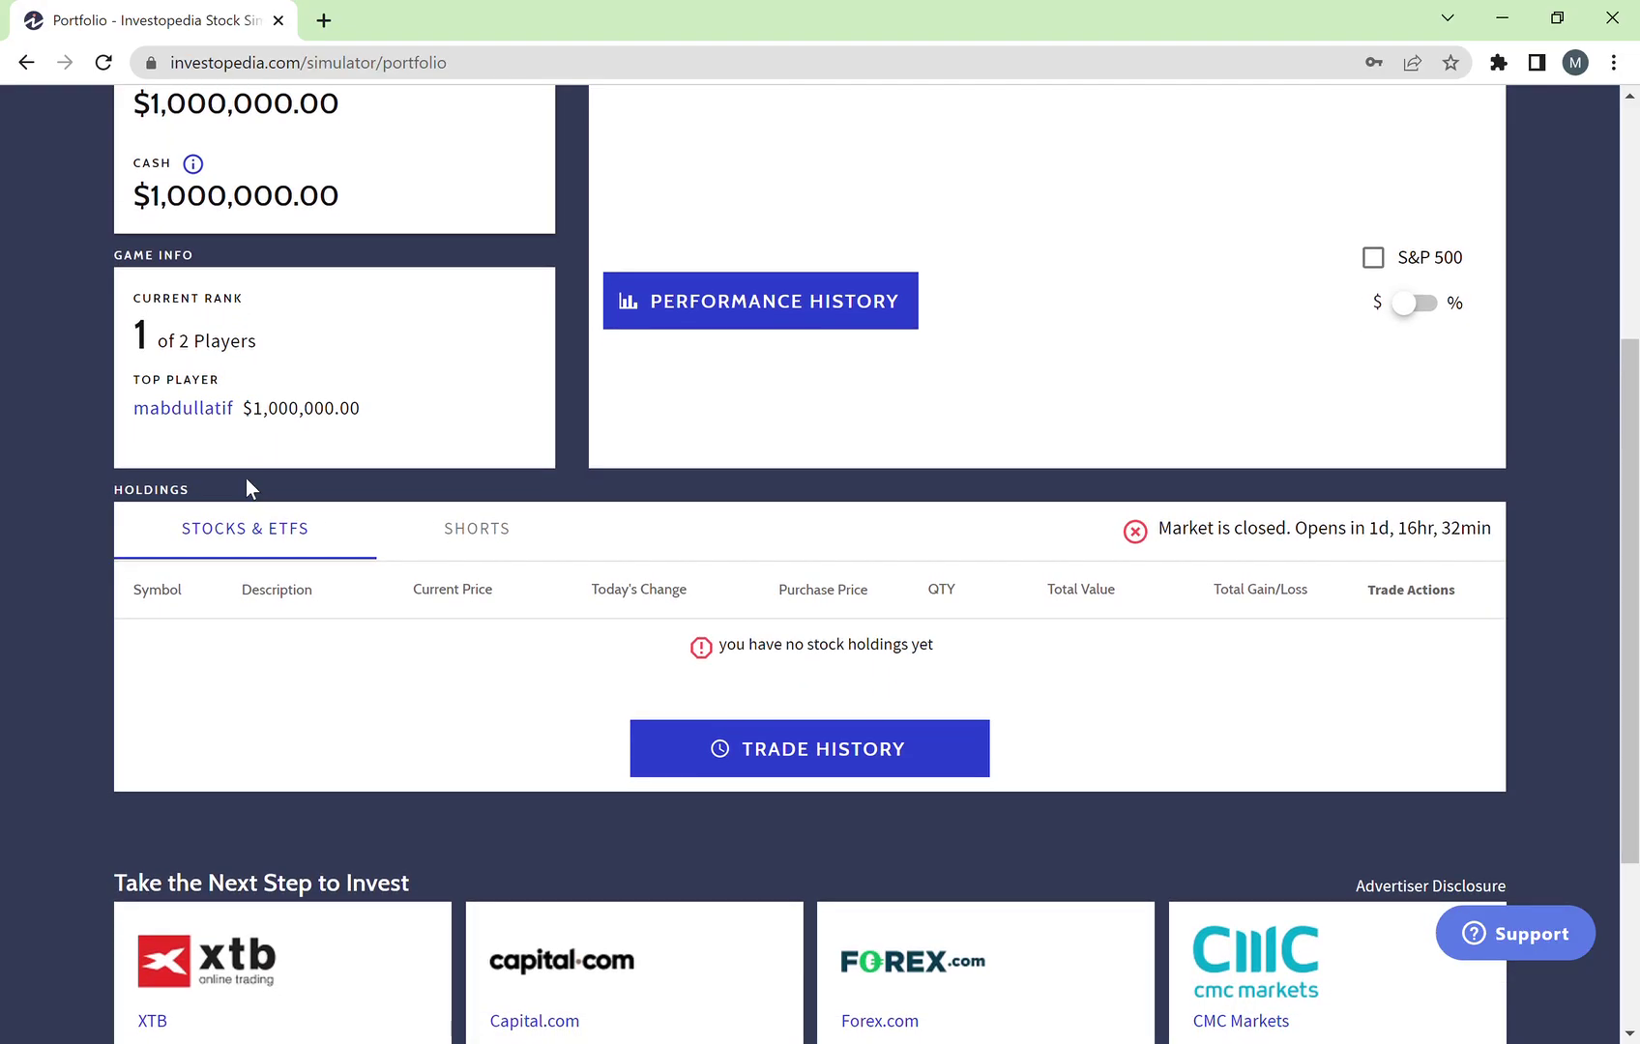
scroll(584, 678, down, 1)
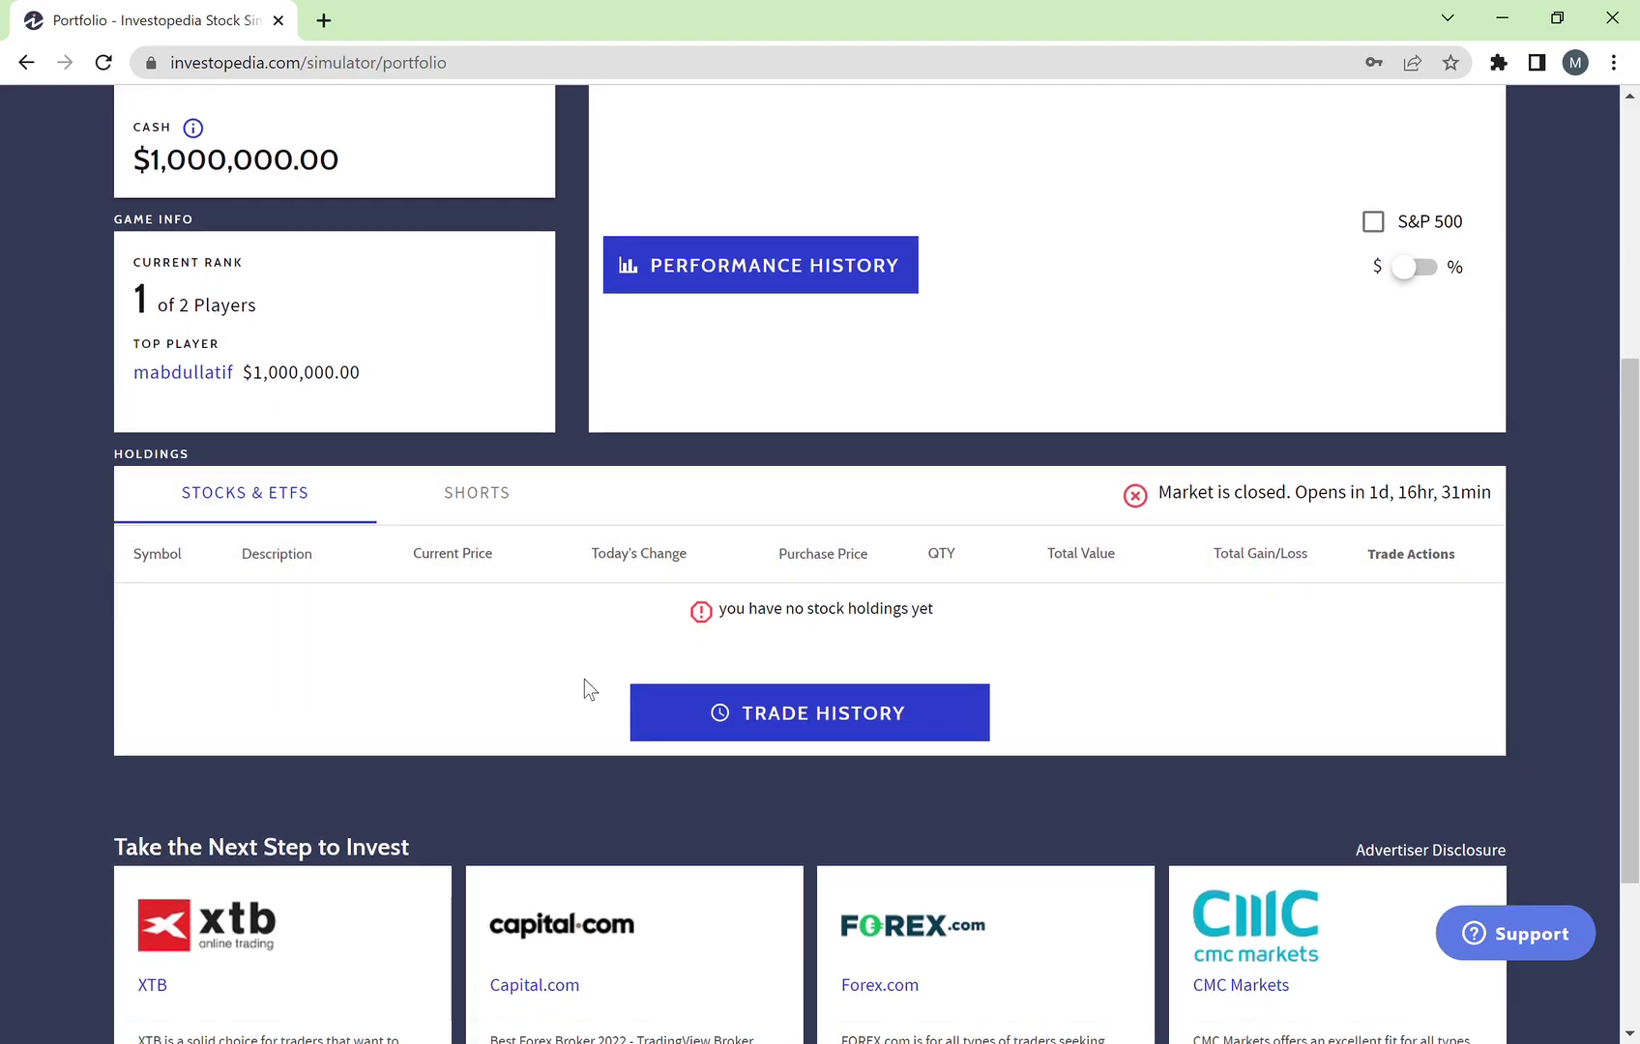
scroll(584, 678, up, 2)
scroll(584, 679, down, 1)
scroll(584, 679, up, 2)
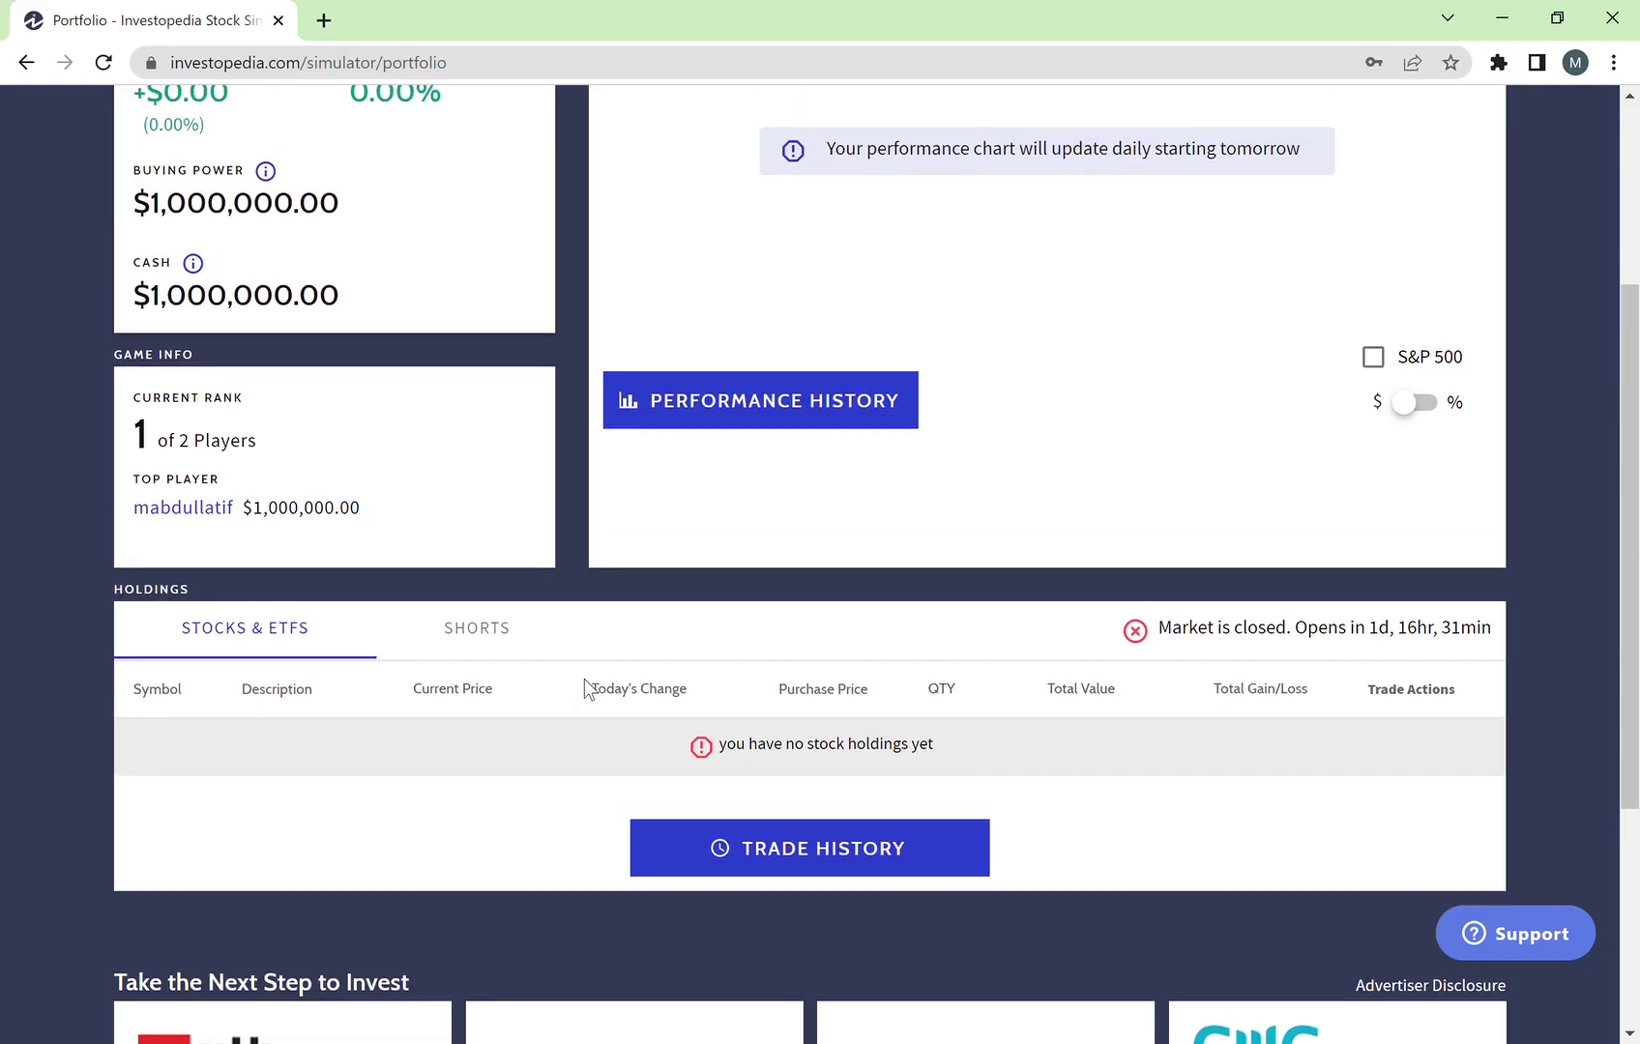
scroll(586, 689, up, 1)
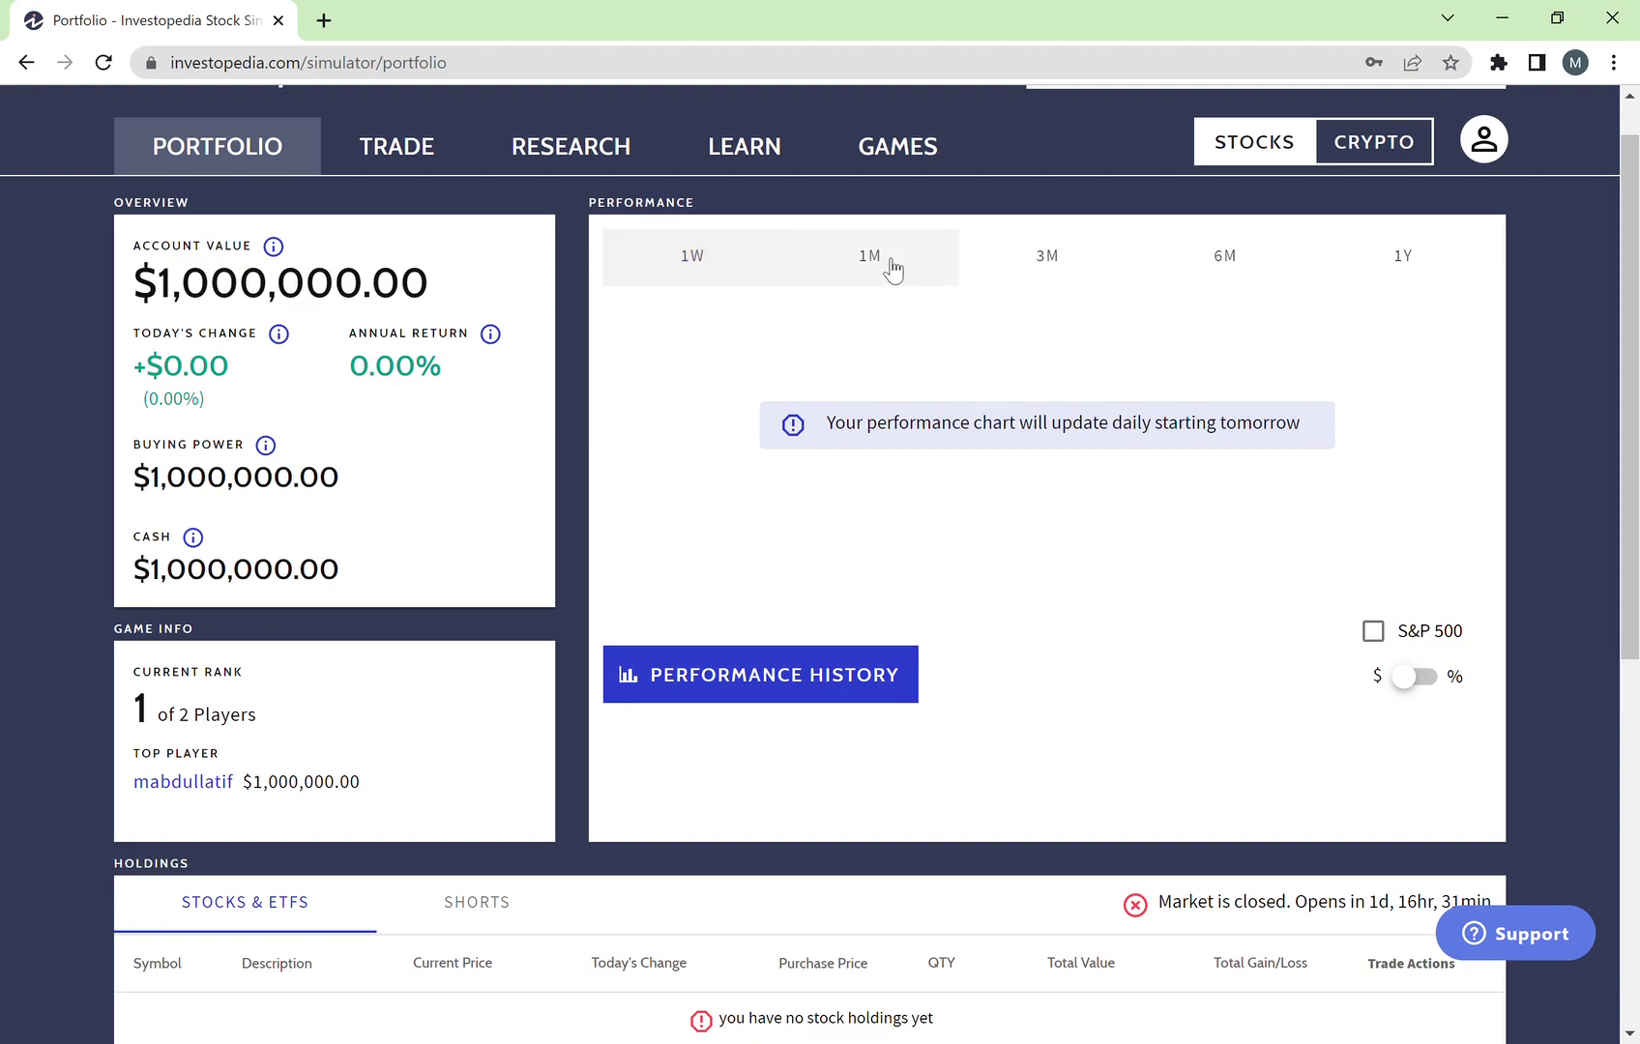
Step: Switch the Performance chart from 1M to the 3M period
click(923, 267)
click(1010, 273)
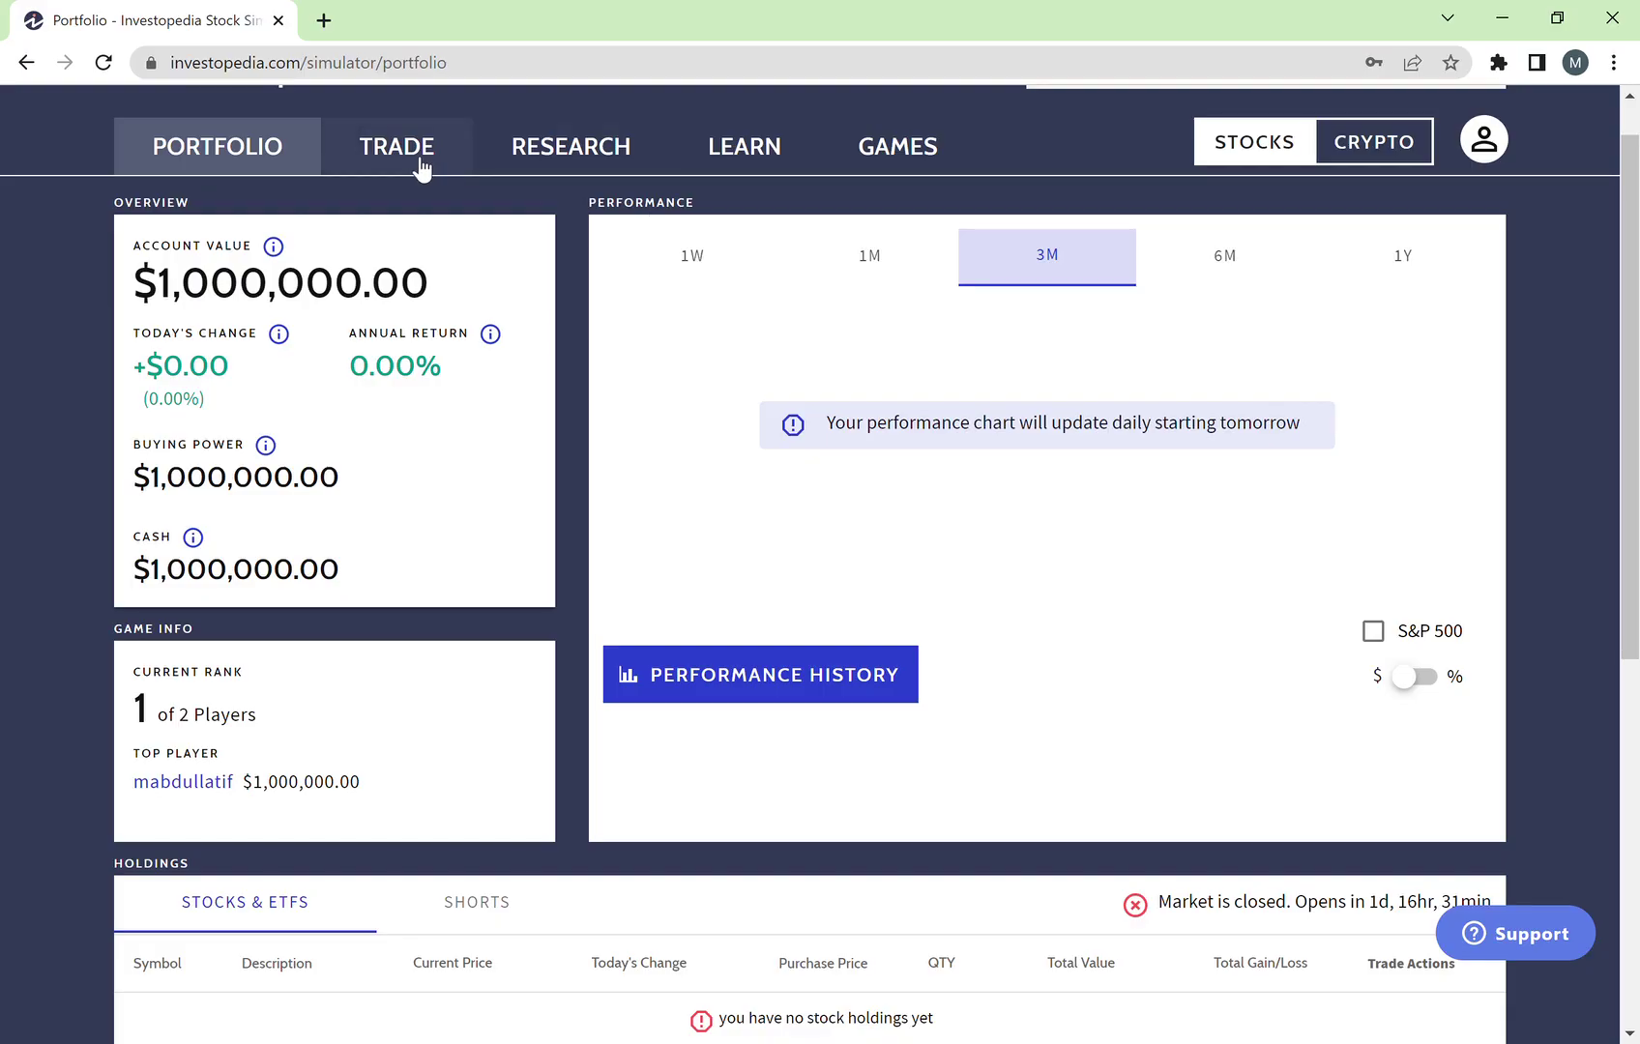
scroll(664, 227, up, 1)
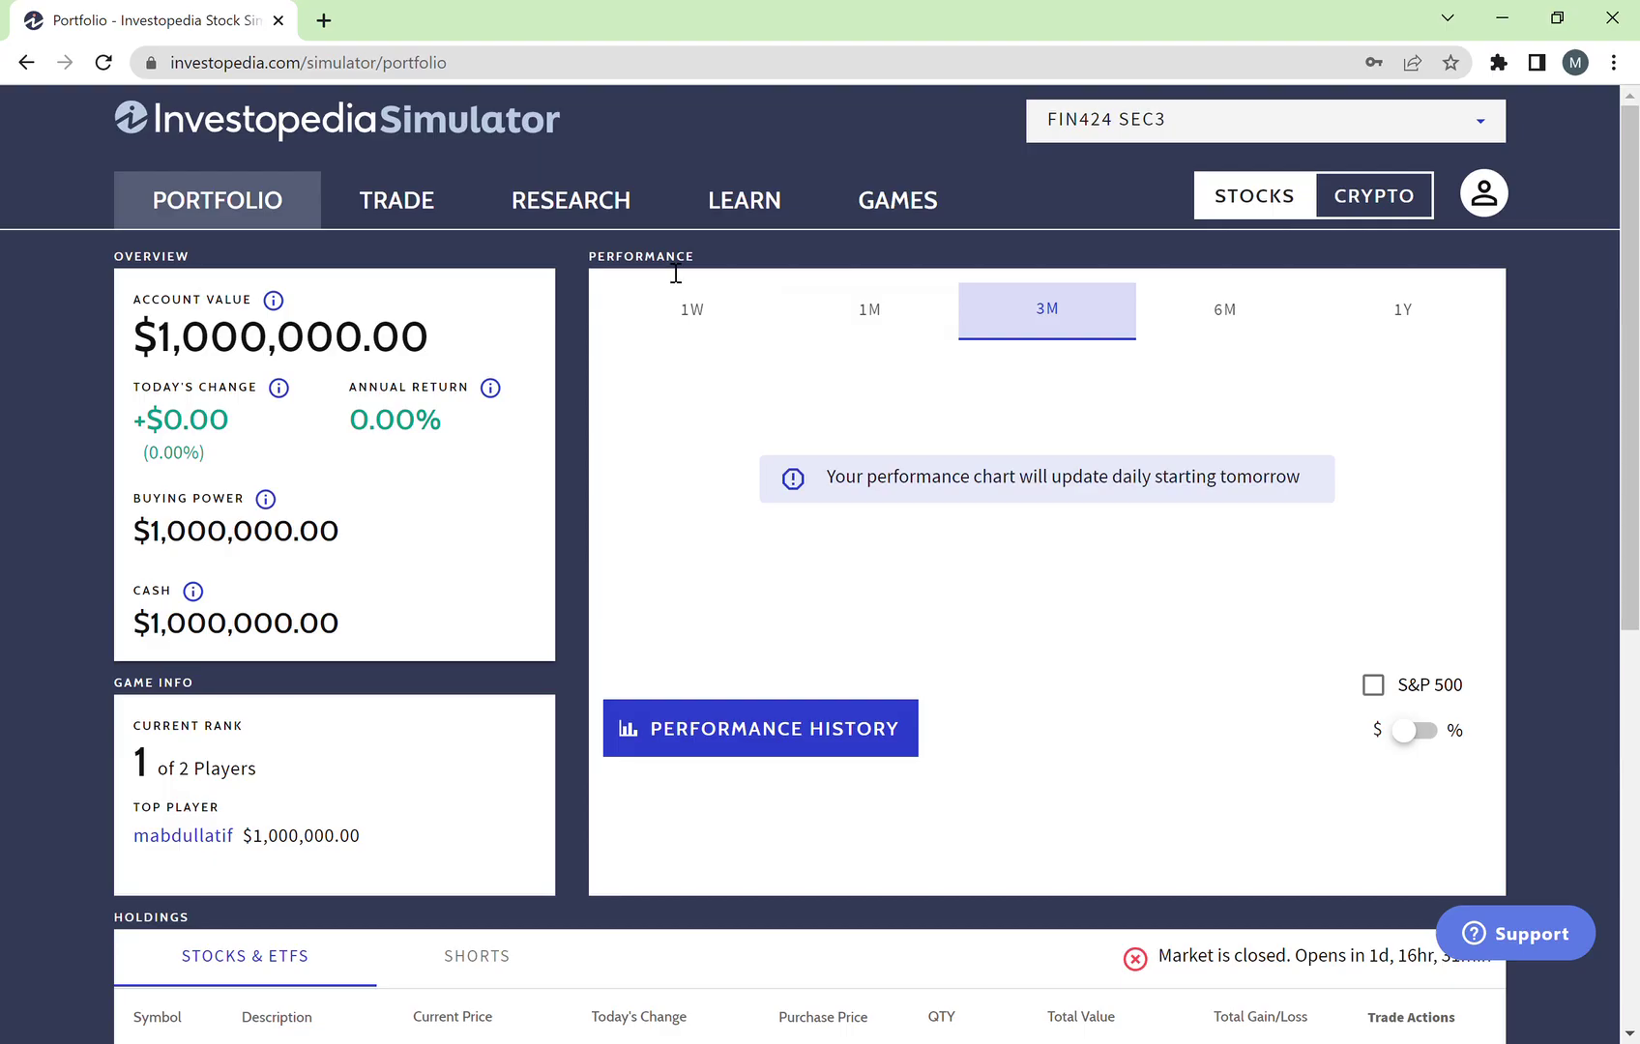
Step: Open TRADE, check Order Status, and return to the Stocks order form
click(400, 205)
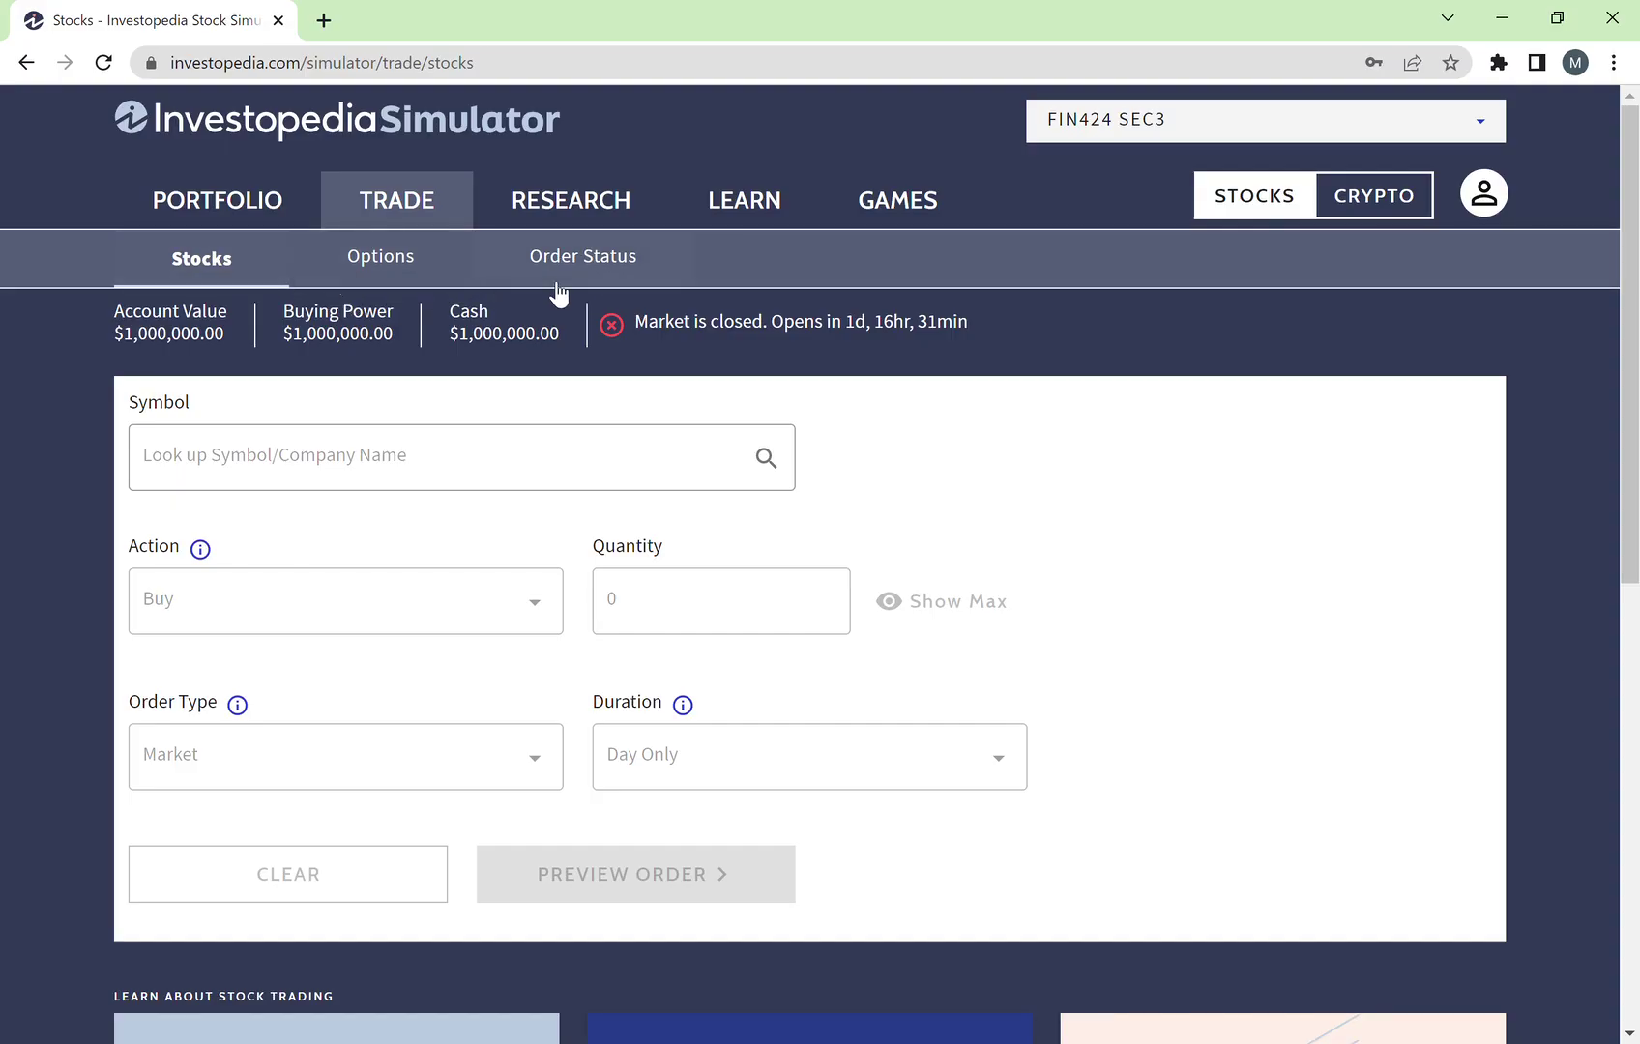
click(638, 287)
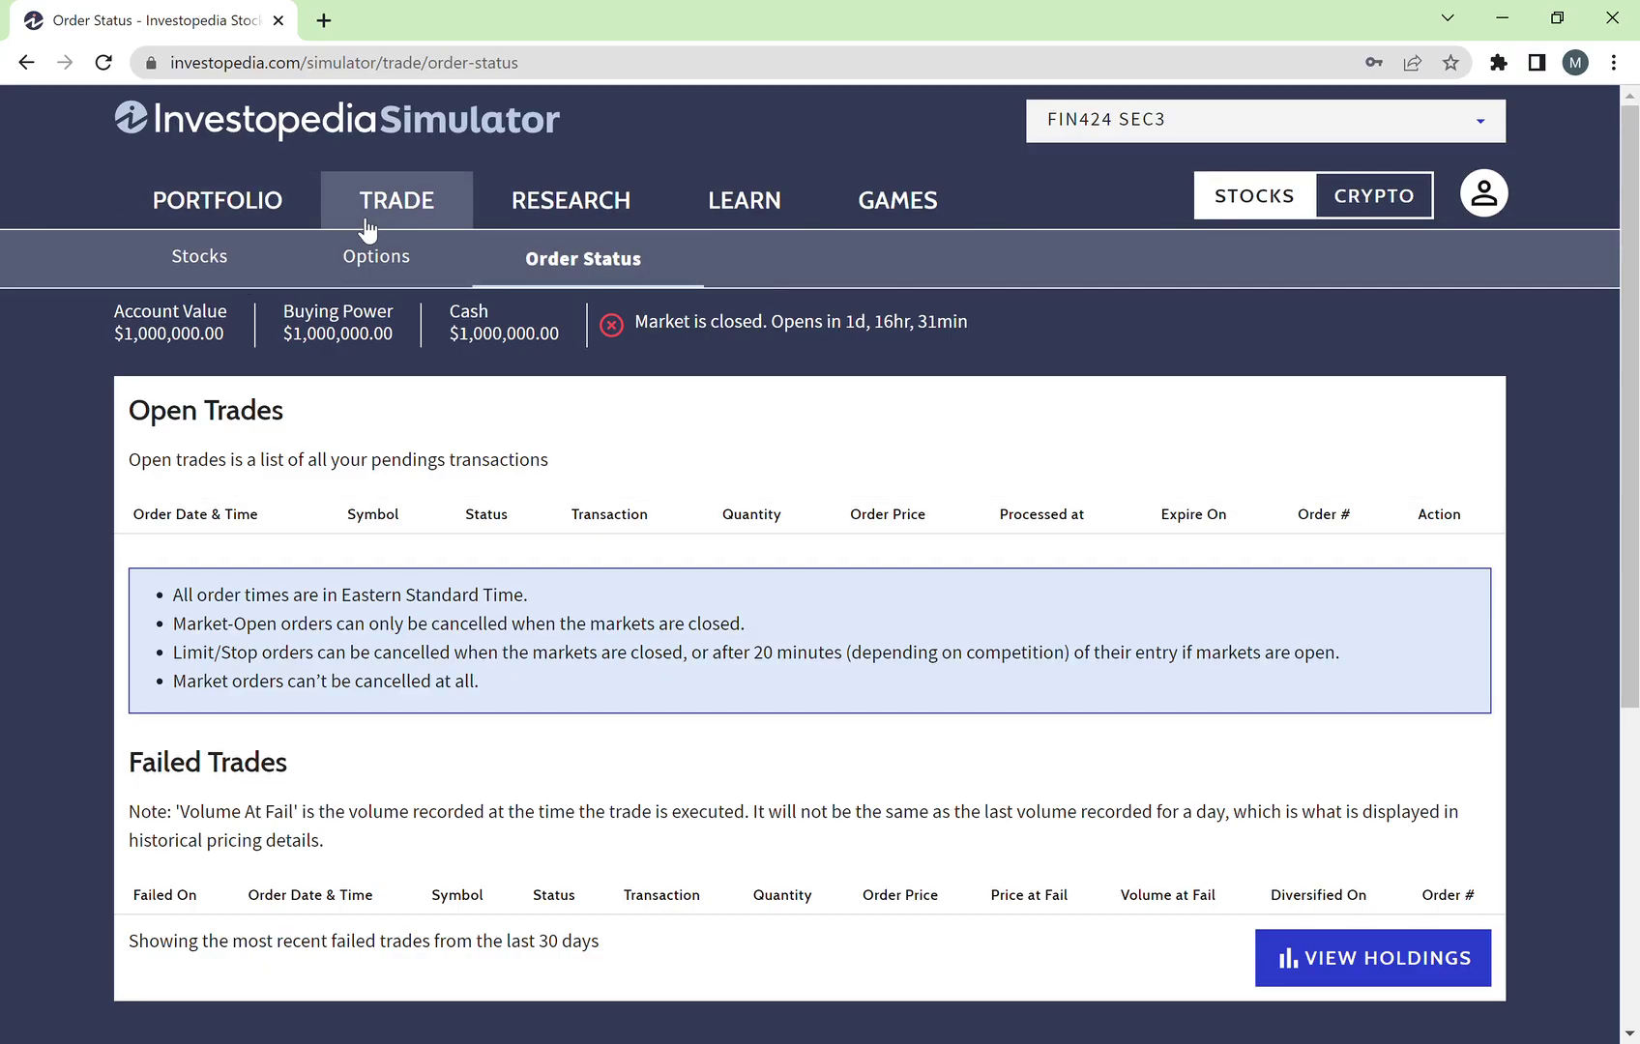
click(212, 284)
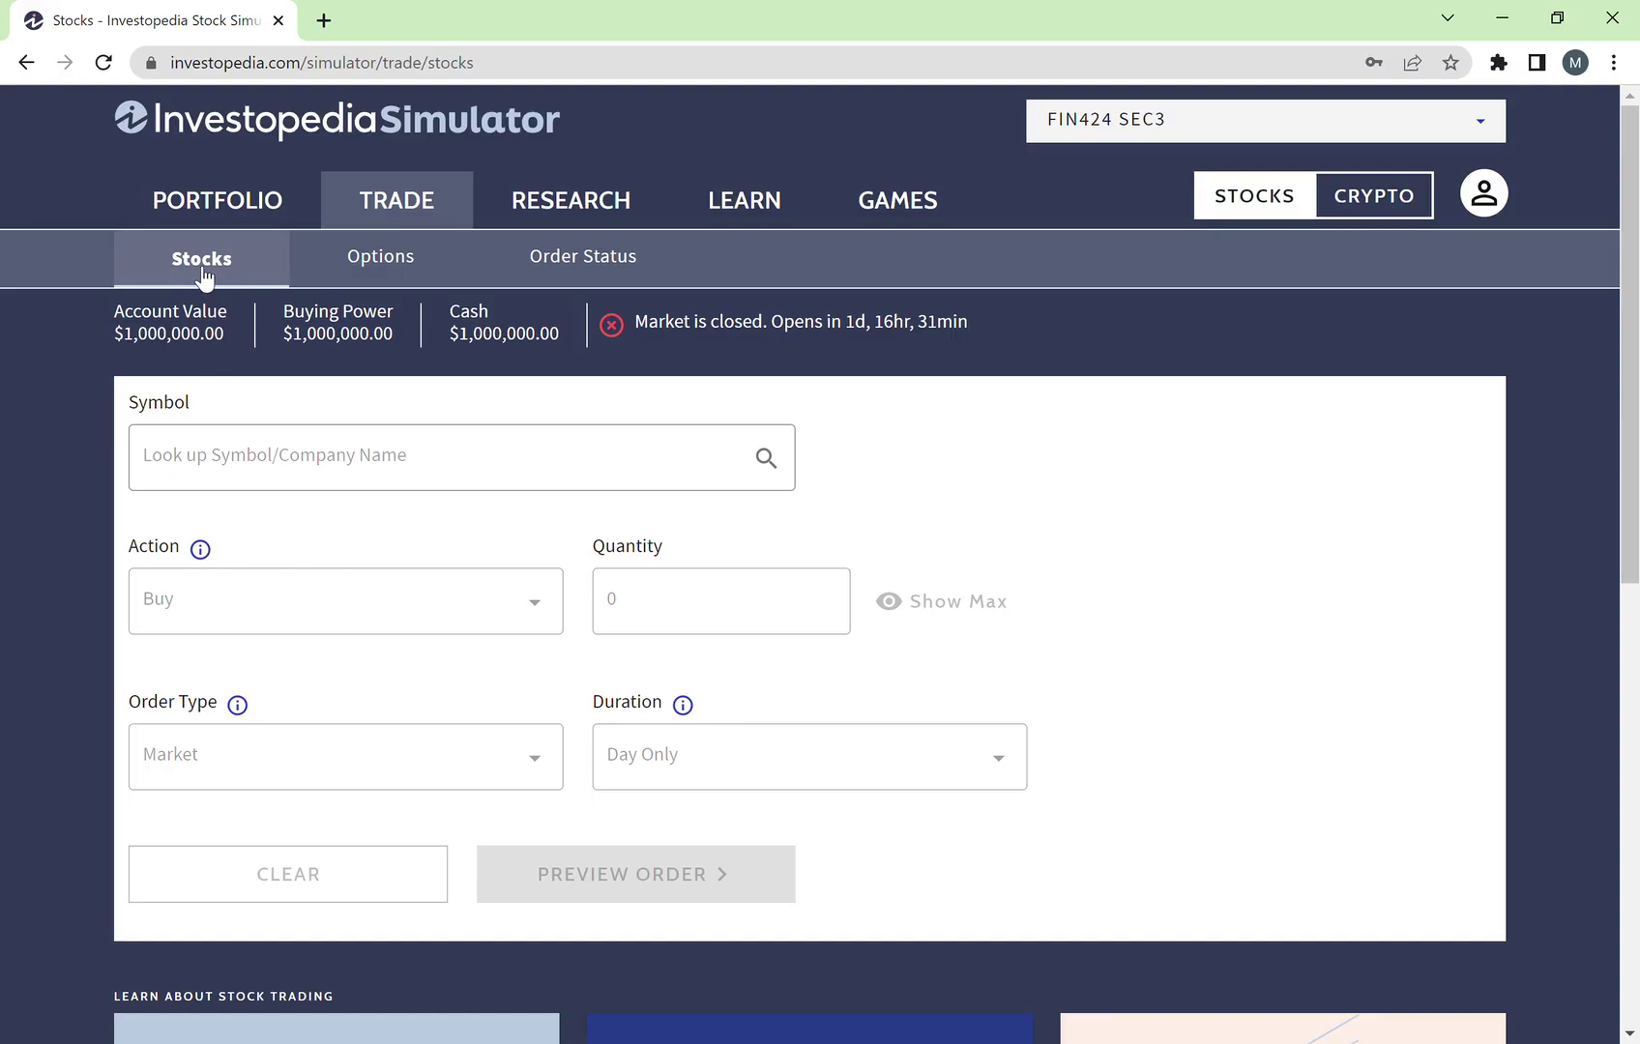
Step: Search the Symbol field for 'aapl', then replace it with 'apple'
click(241, 457)
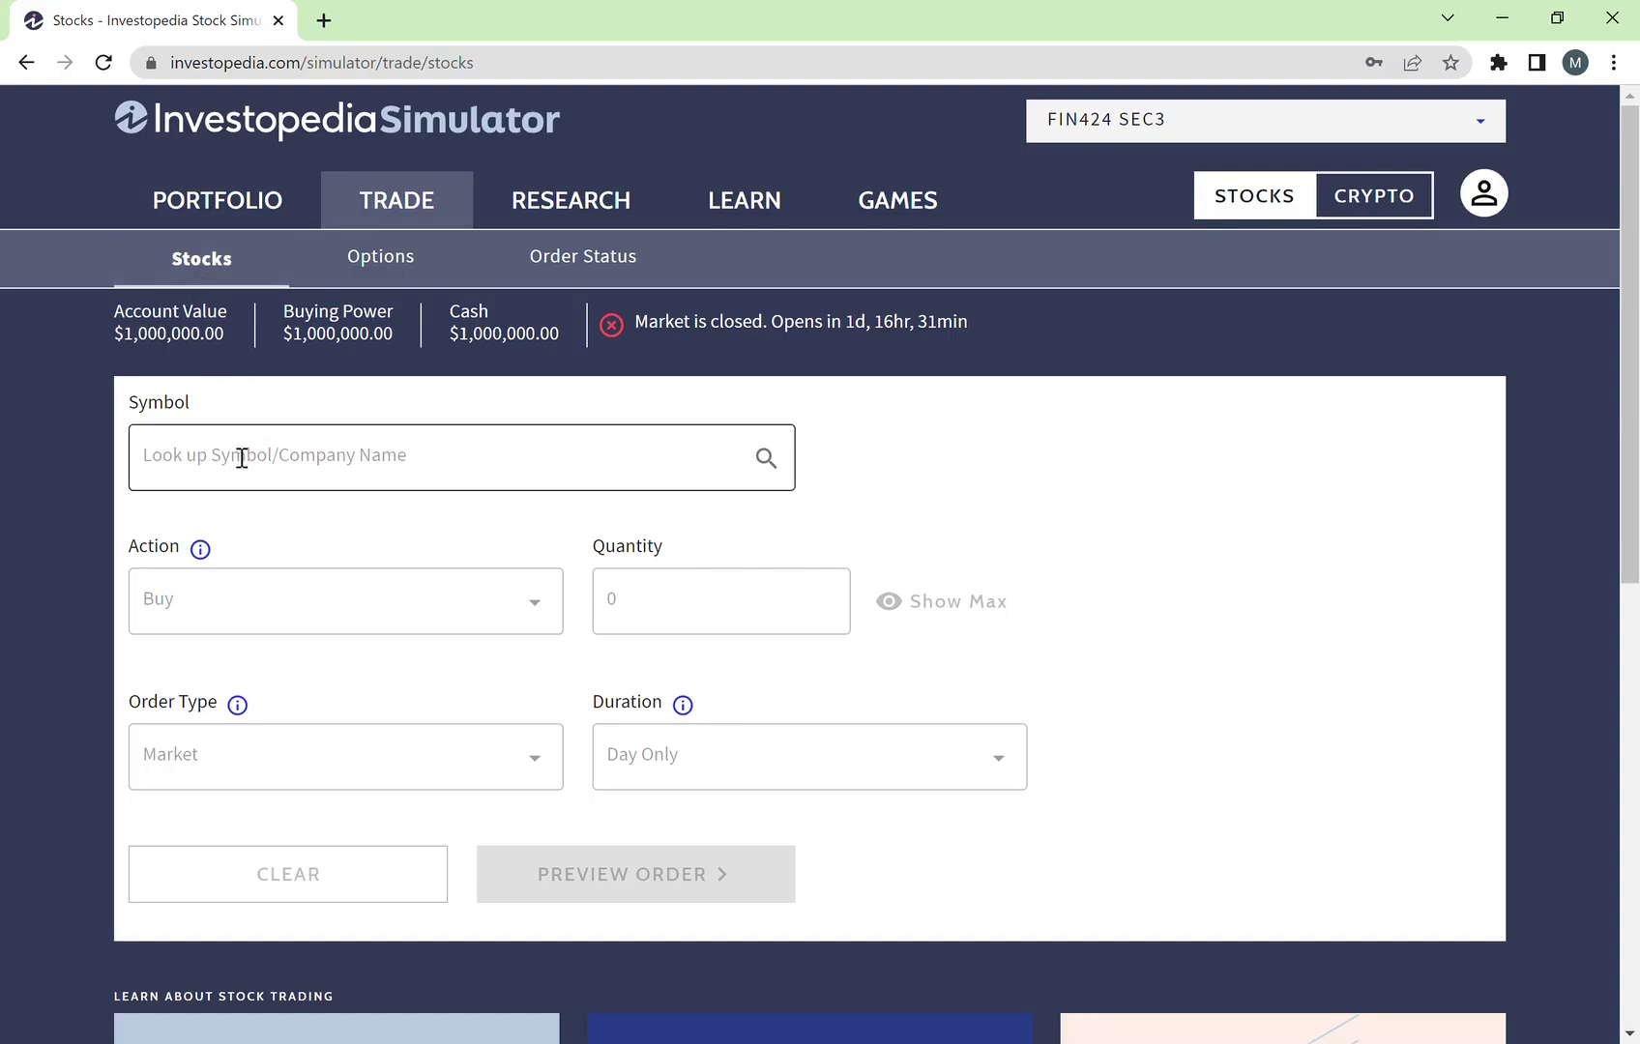
click(242, 457)
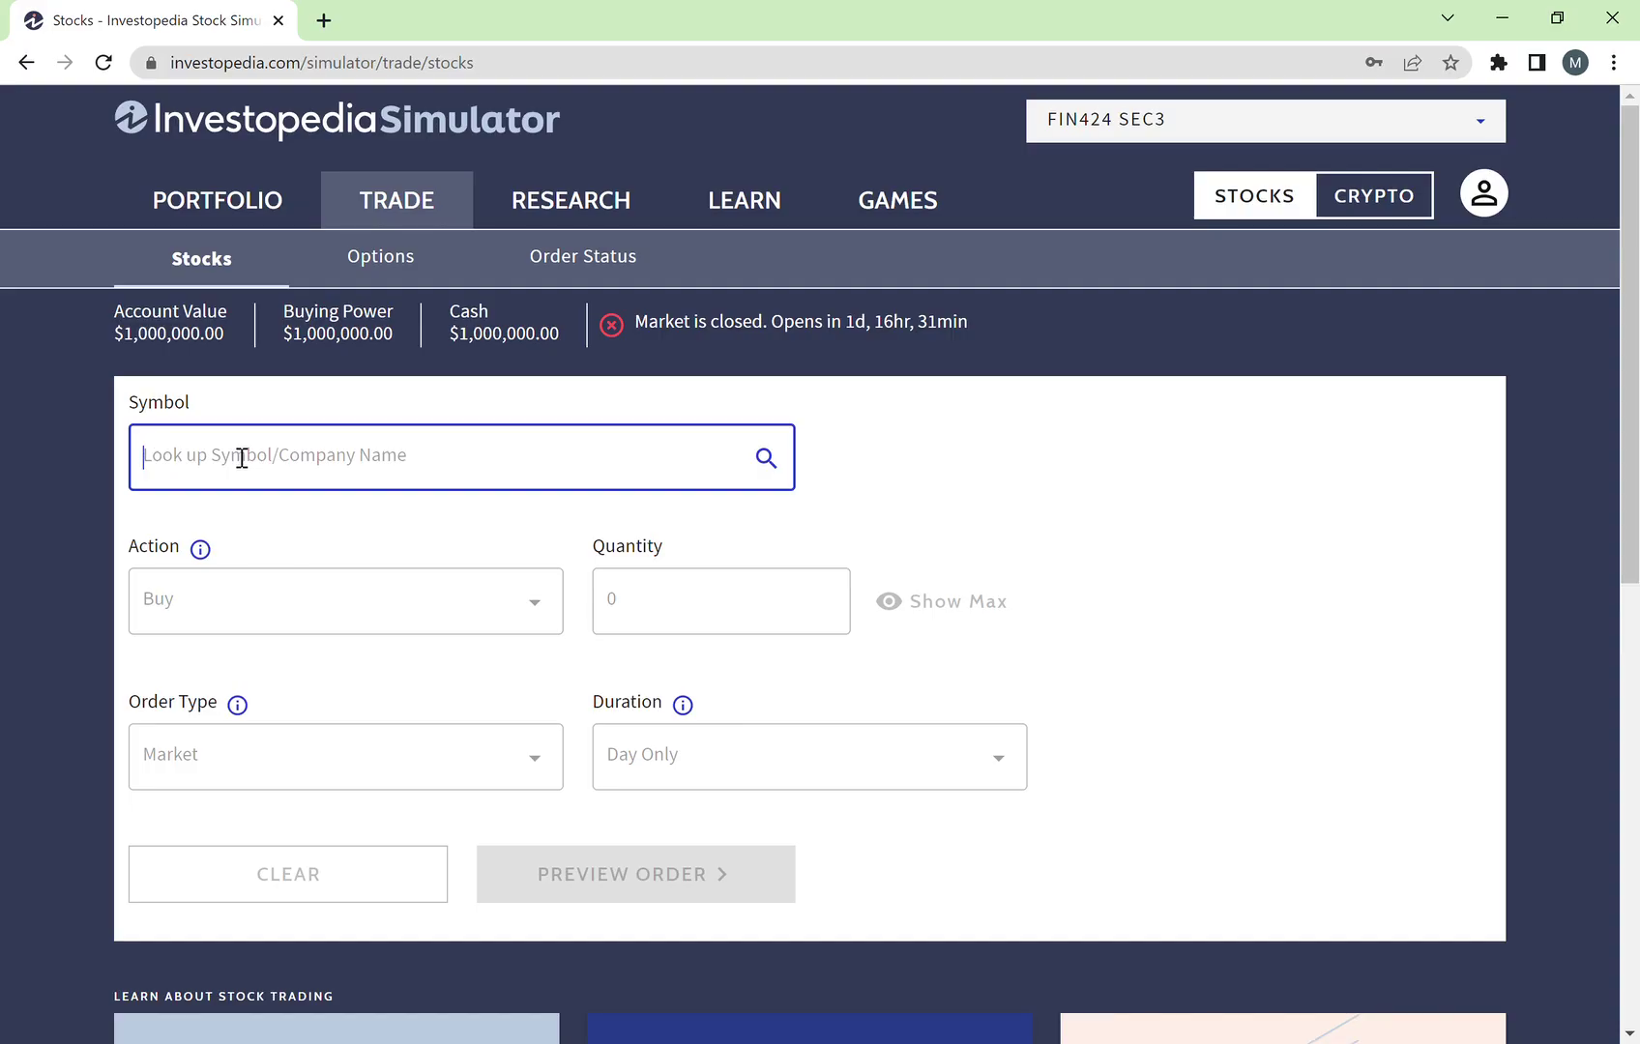
click(232, 407)
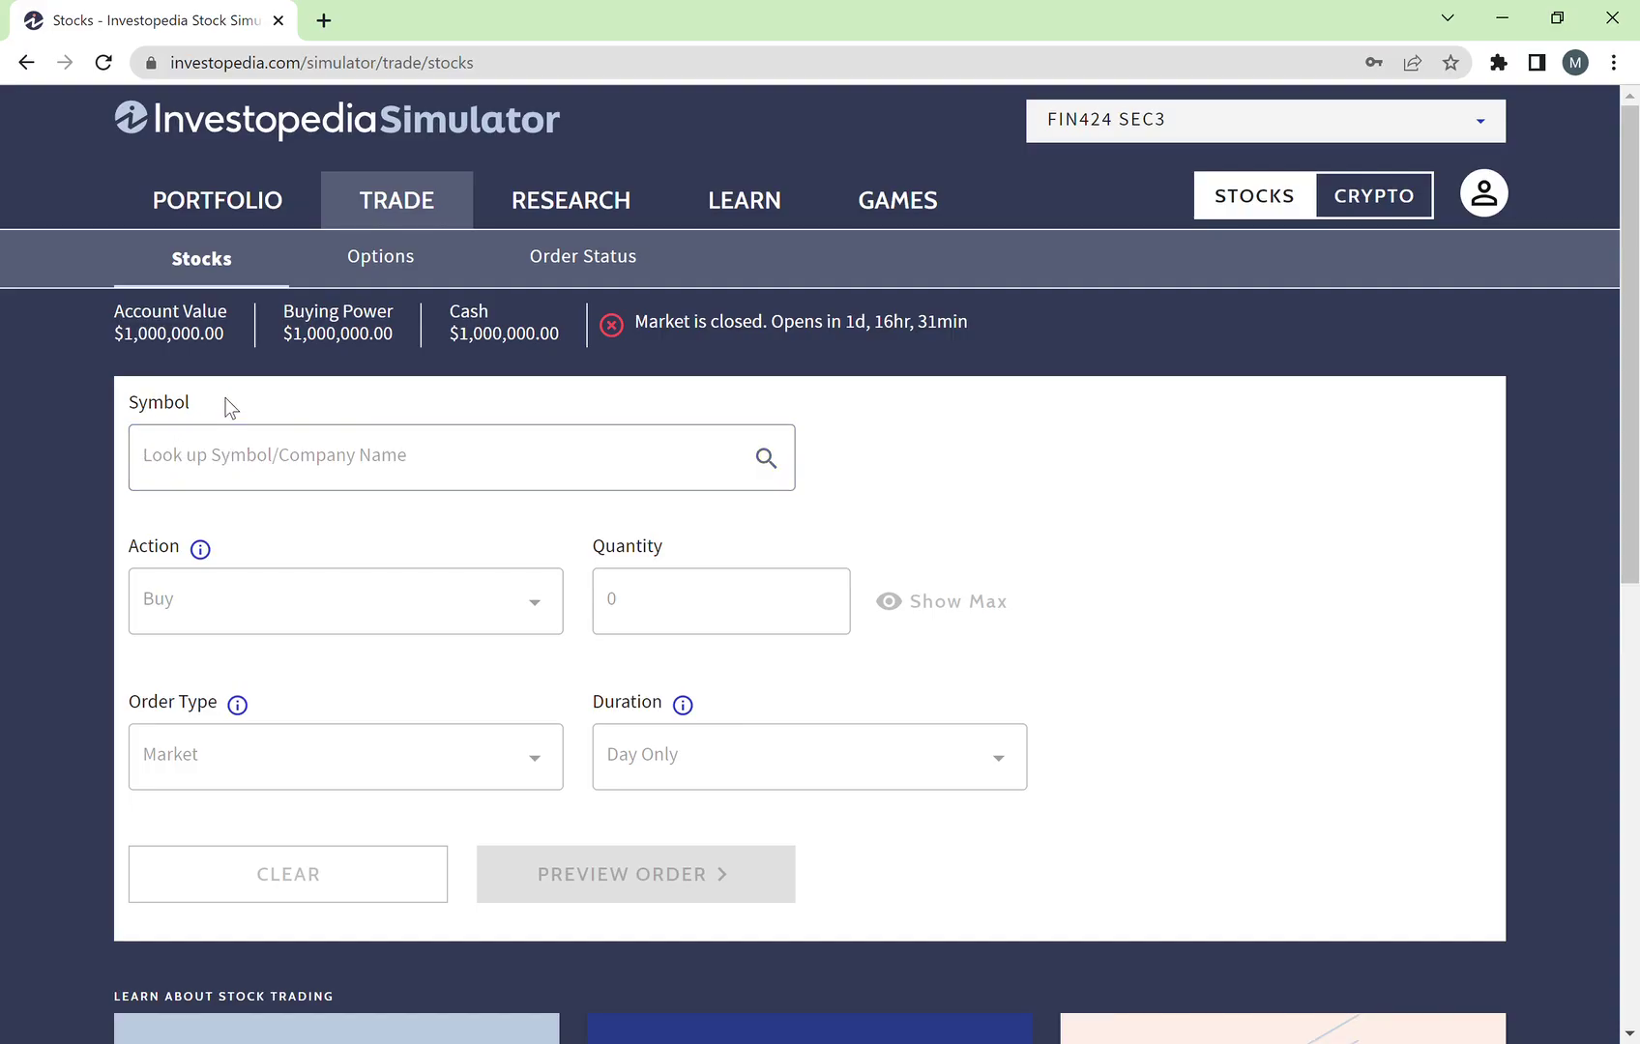
click(258, 459)
text(aapl)
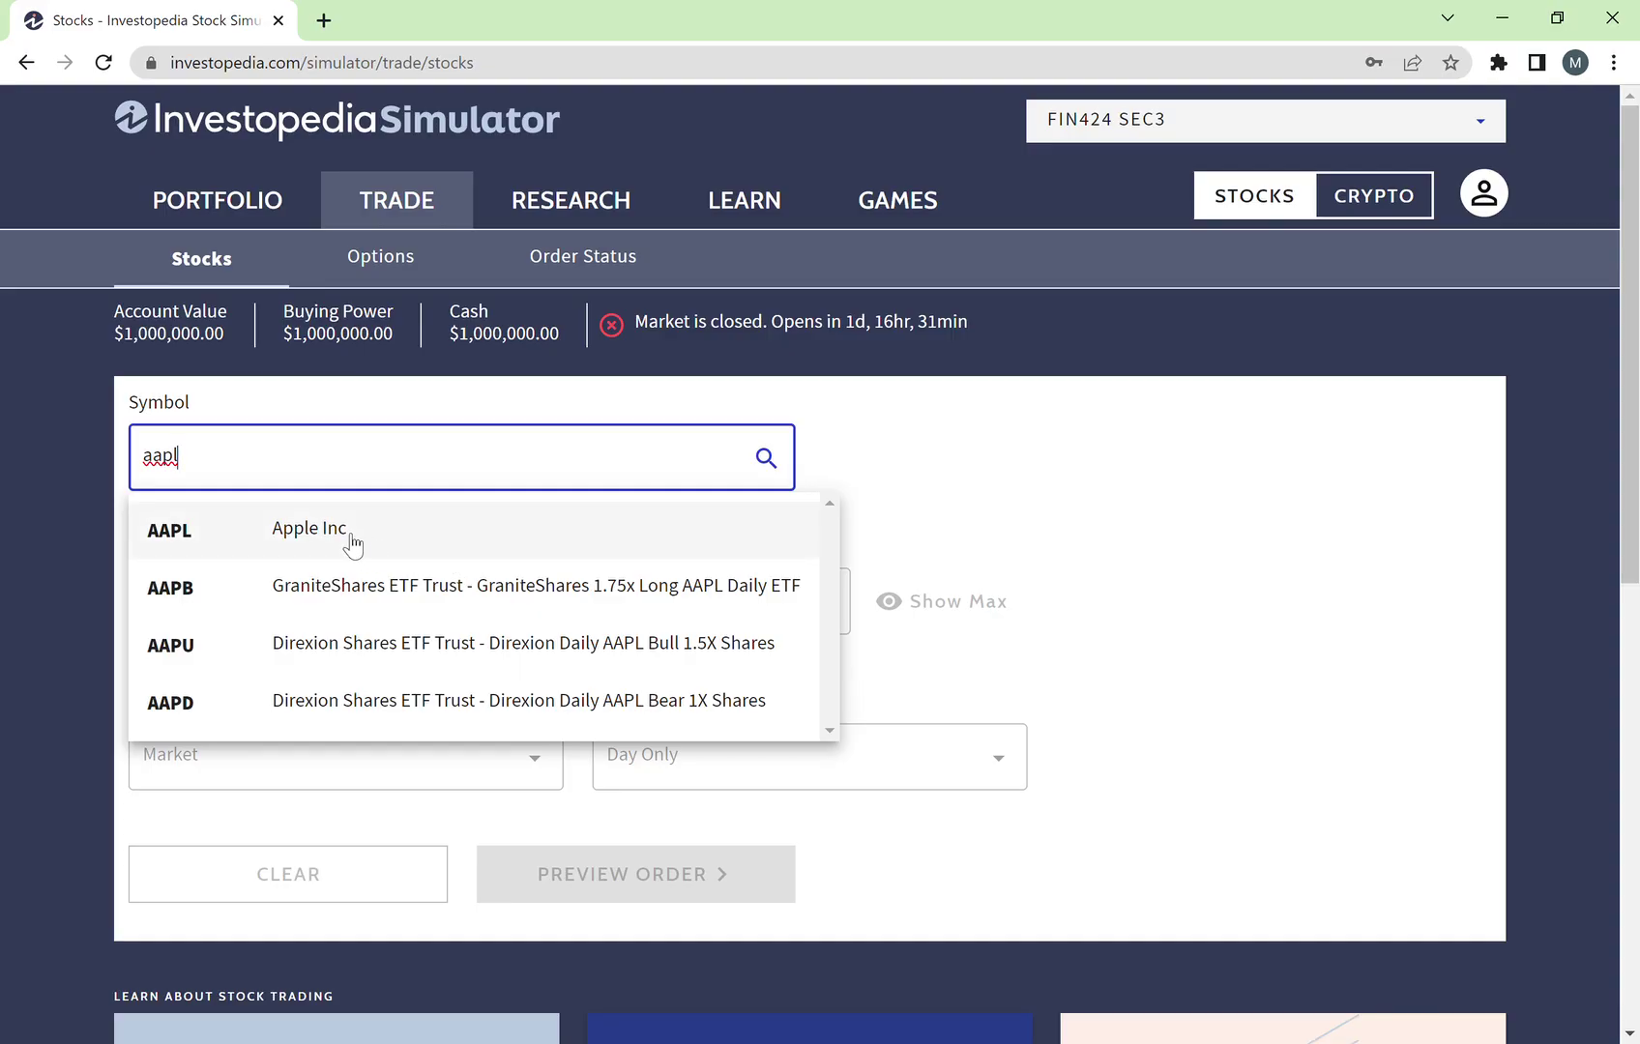
drag(400, 465, 66, 427)
text(apple)
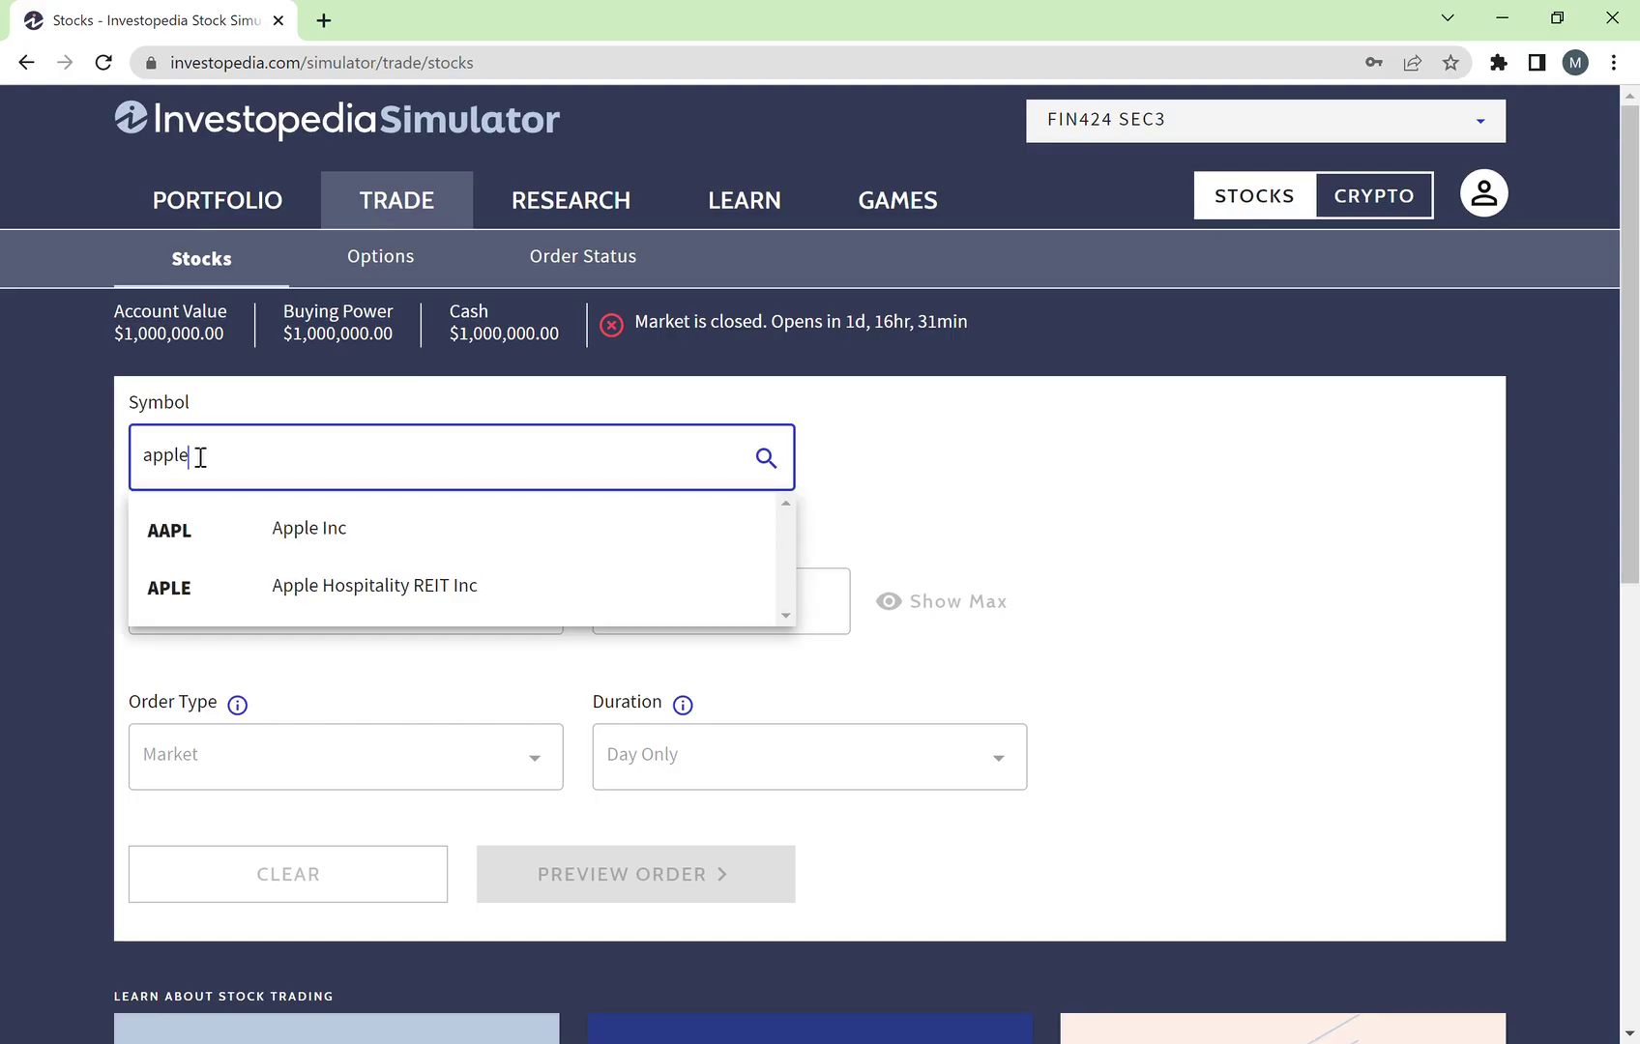
Step: Clear the search, try 'google', then enter 'aapl' again
drag(383, 472, 3, 402)
key(BackSpace)
text(google)
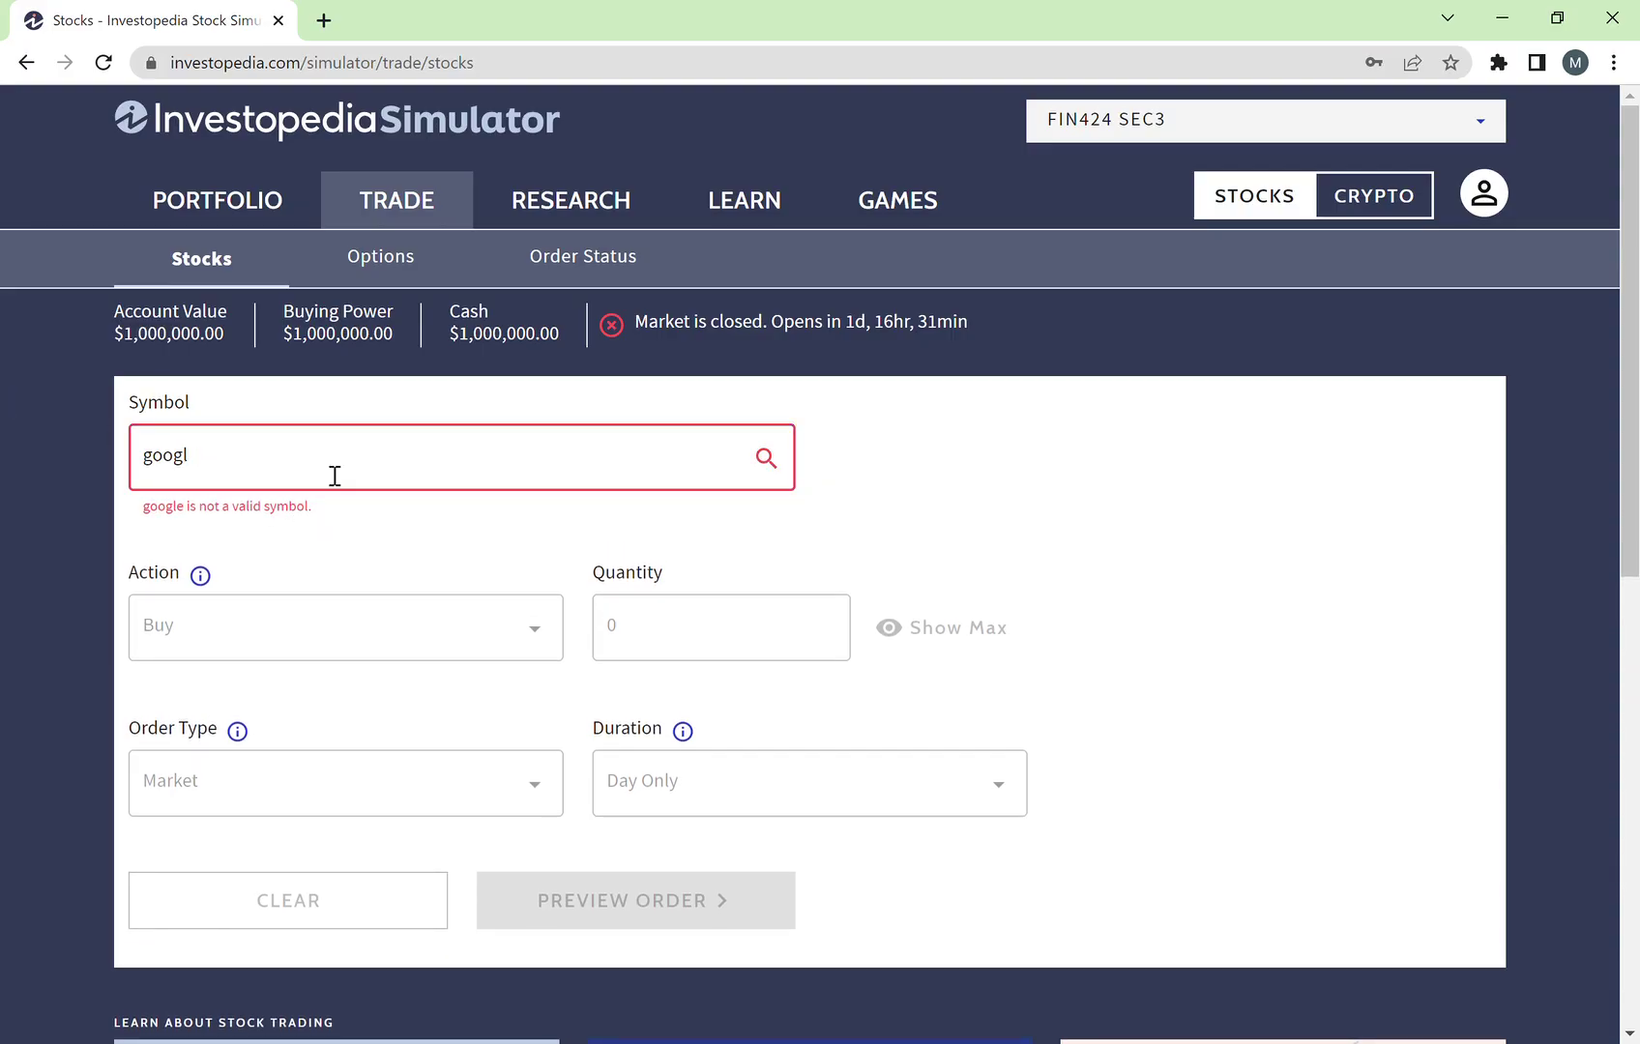
key(BackSpace)
key(BackSpace)
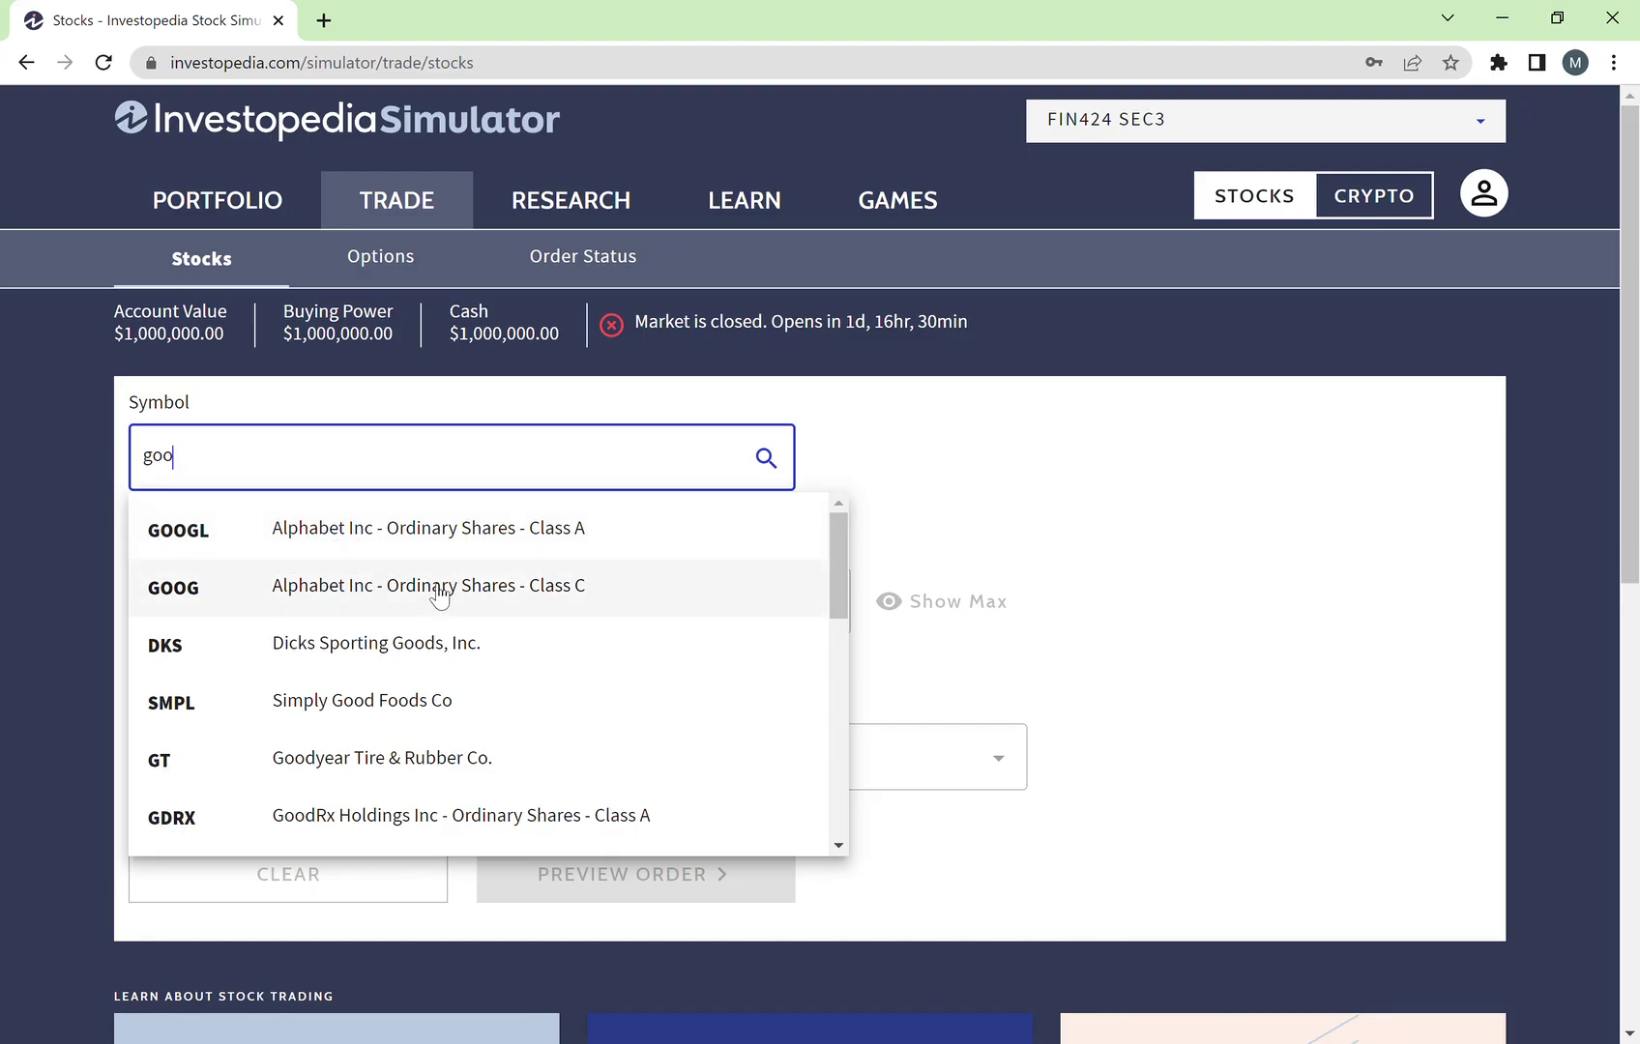
drag(626, 469, 3, 375)
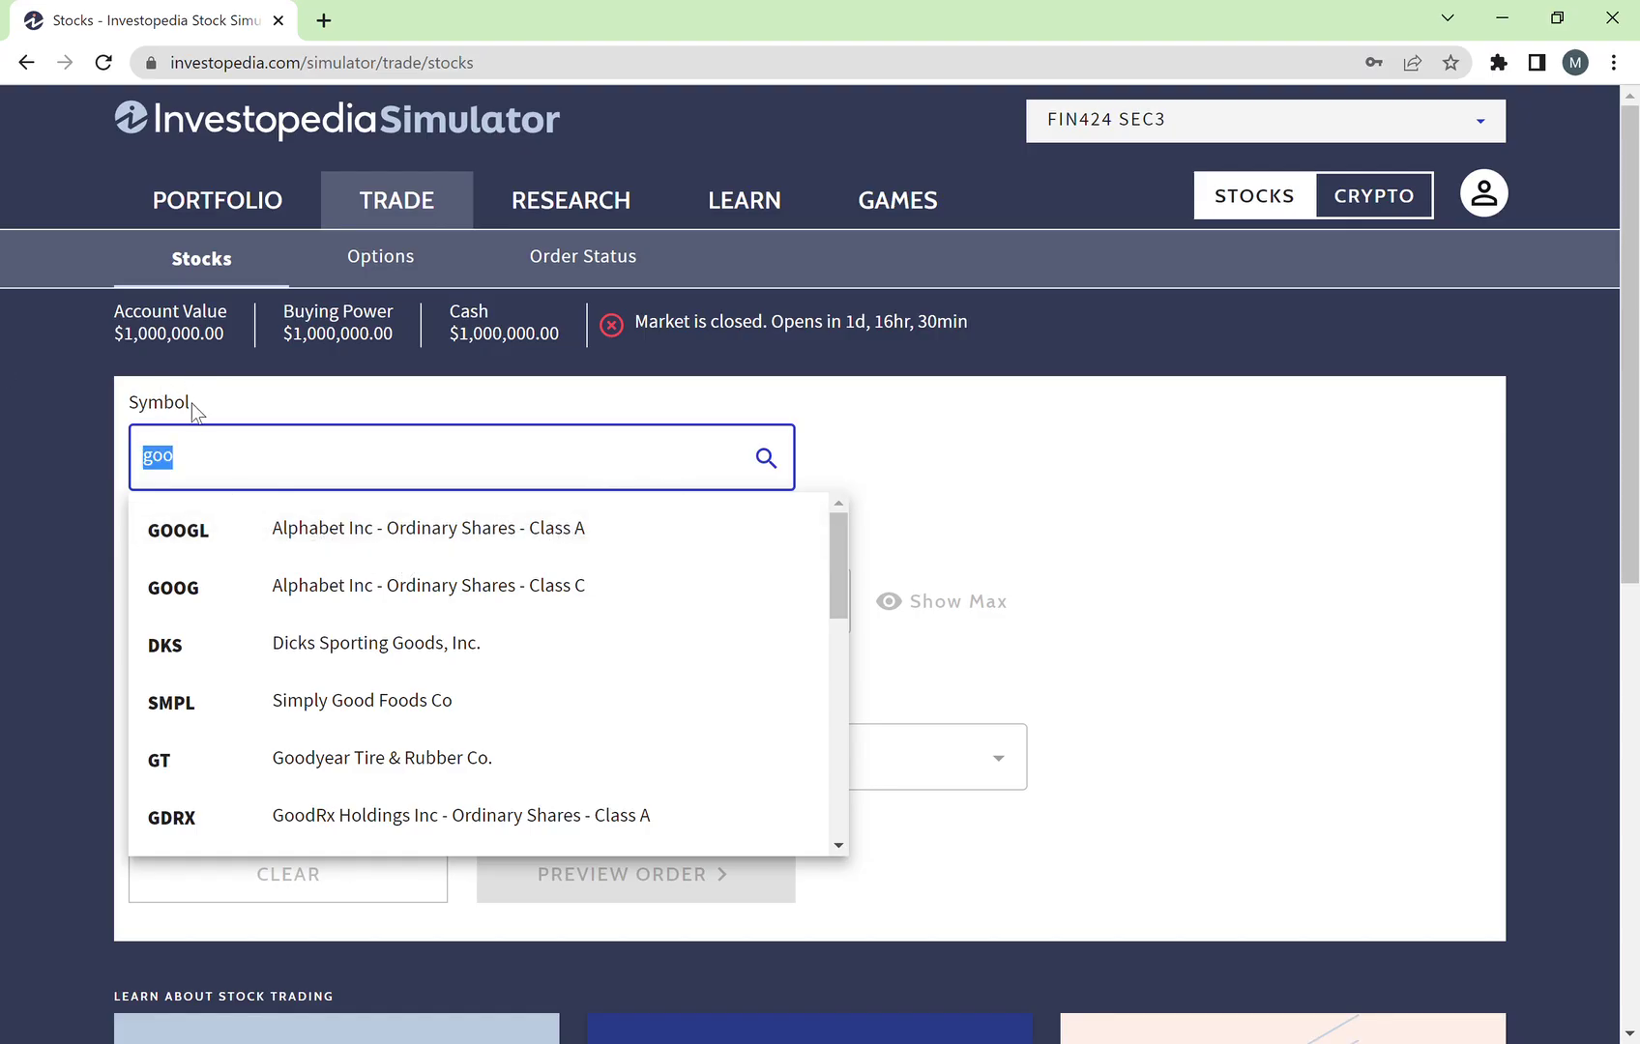
key(BackSpace)
text(aapl)
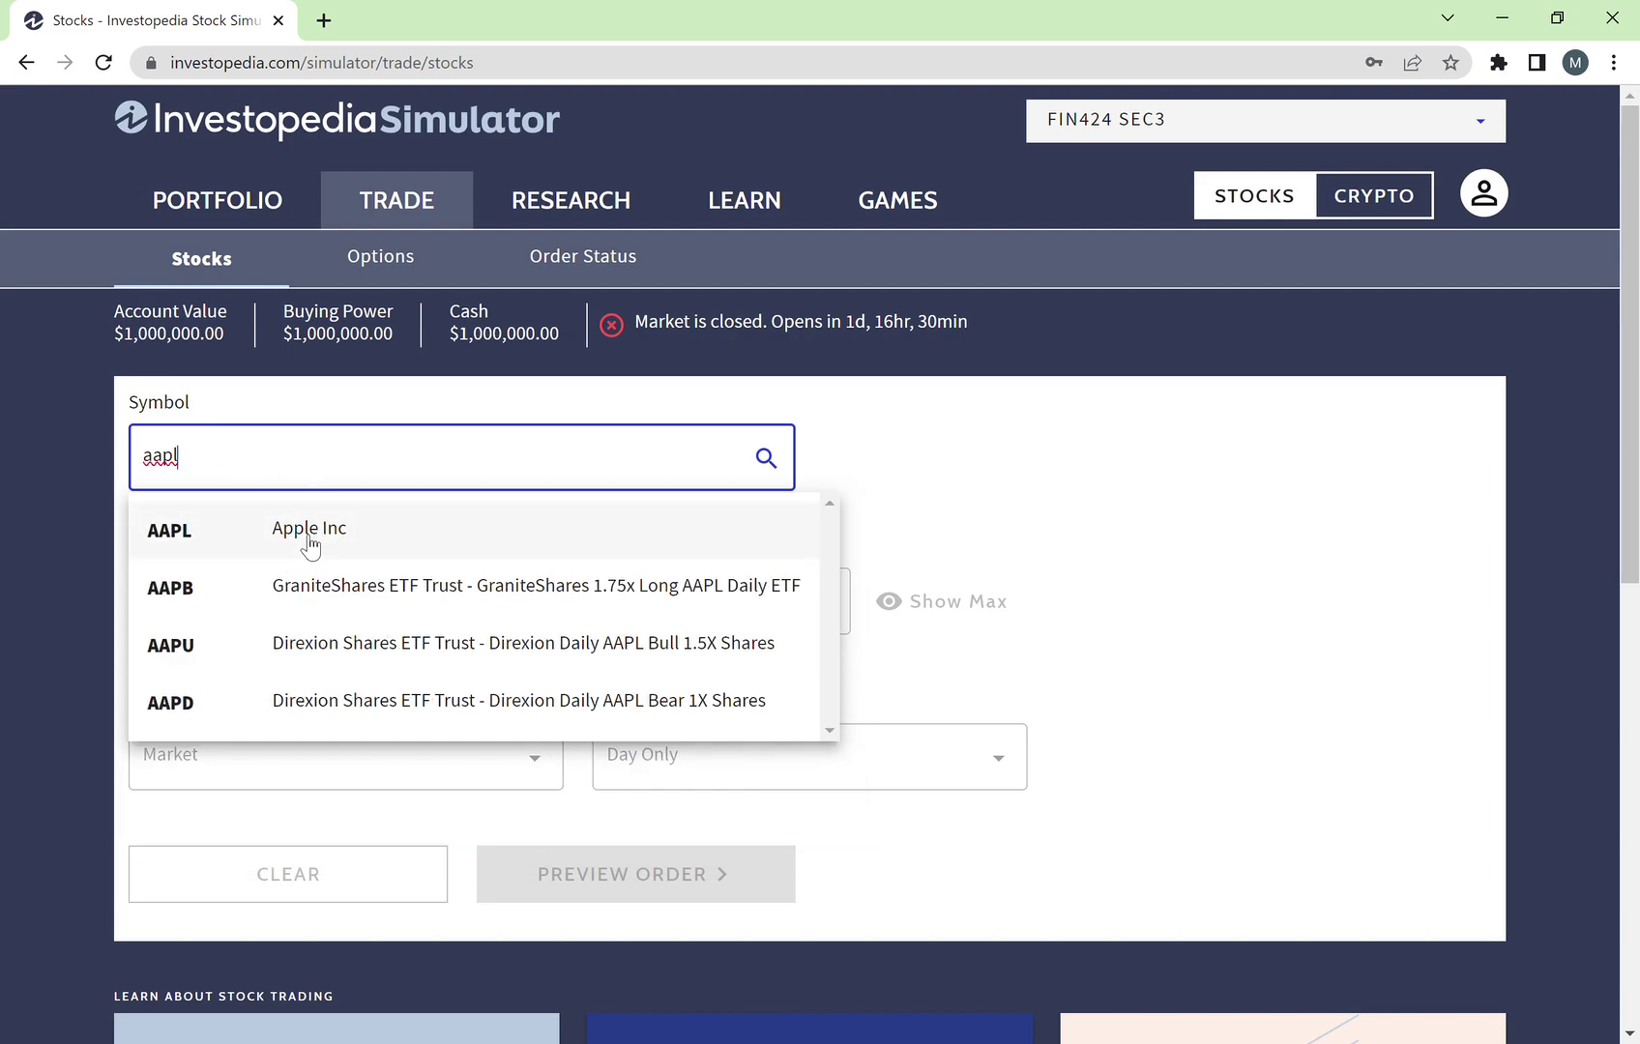
Step: Select Apple Inc and highlight its 146.71 price and −2.69 change
click(308, 541)
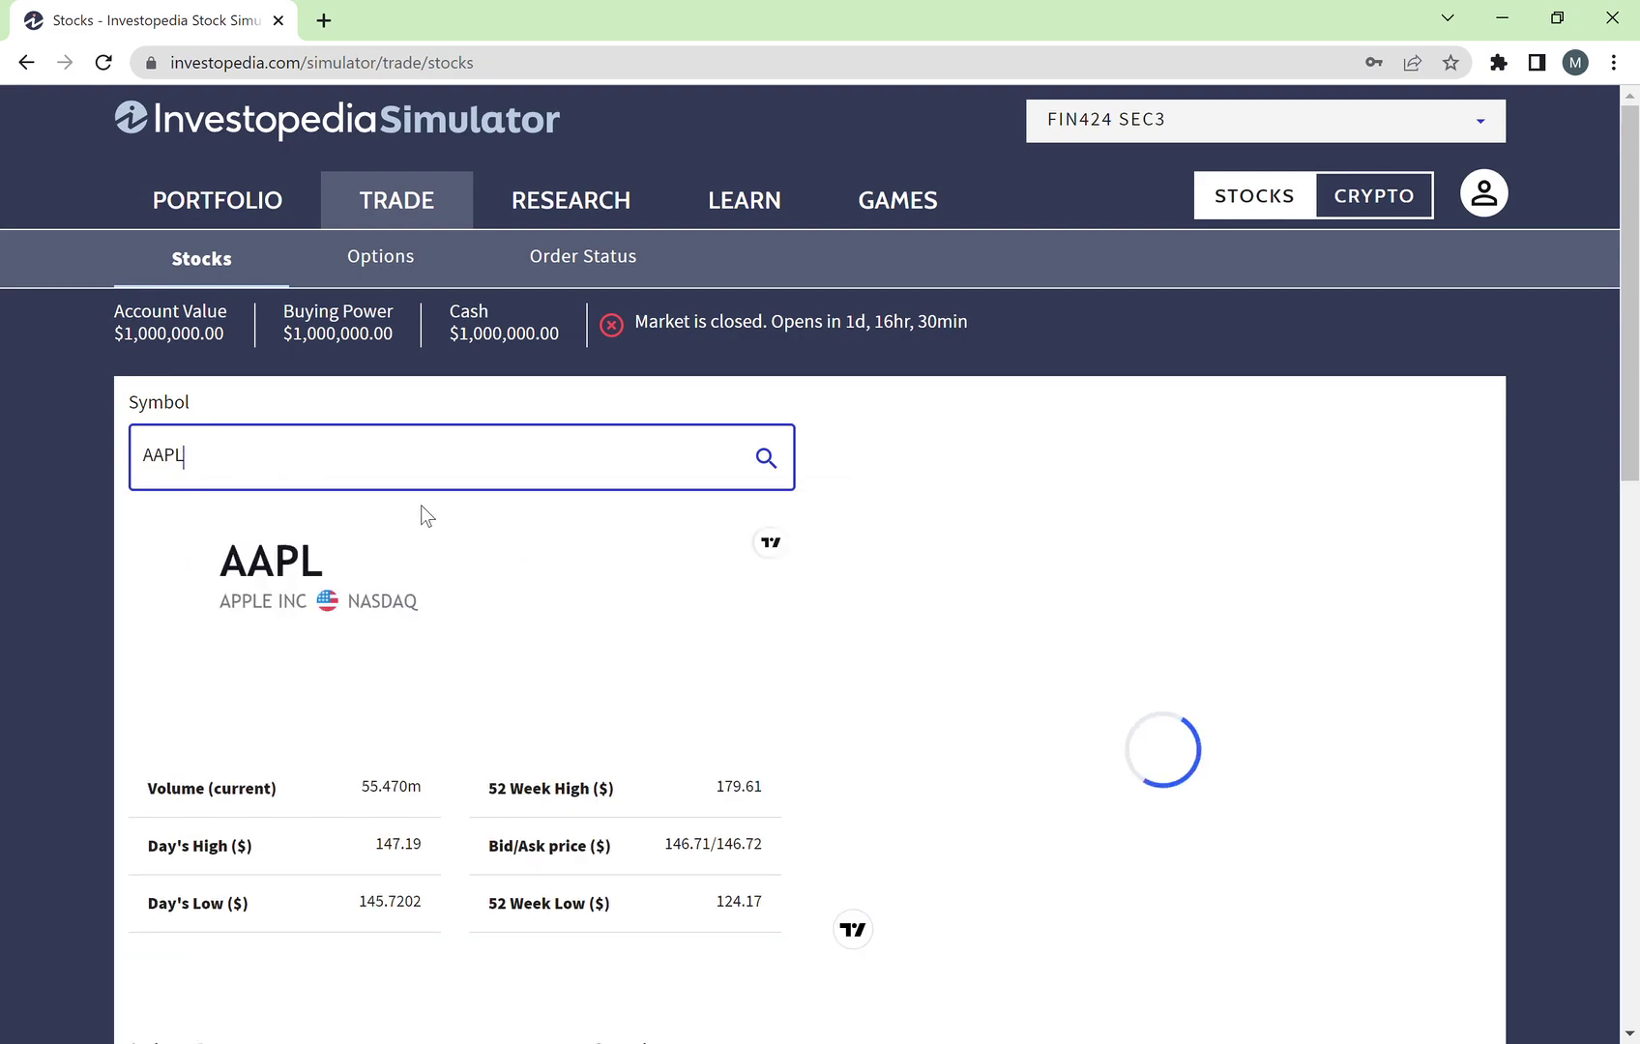
scroll(459, 580, down, 2)
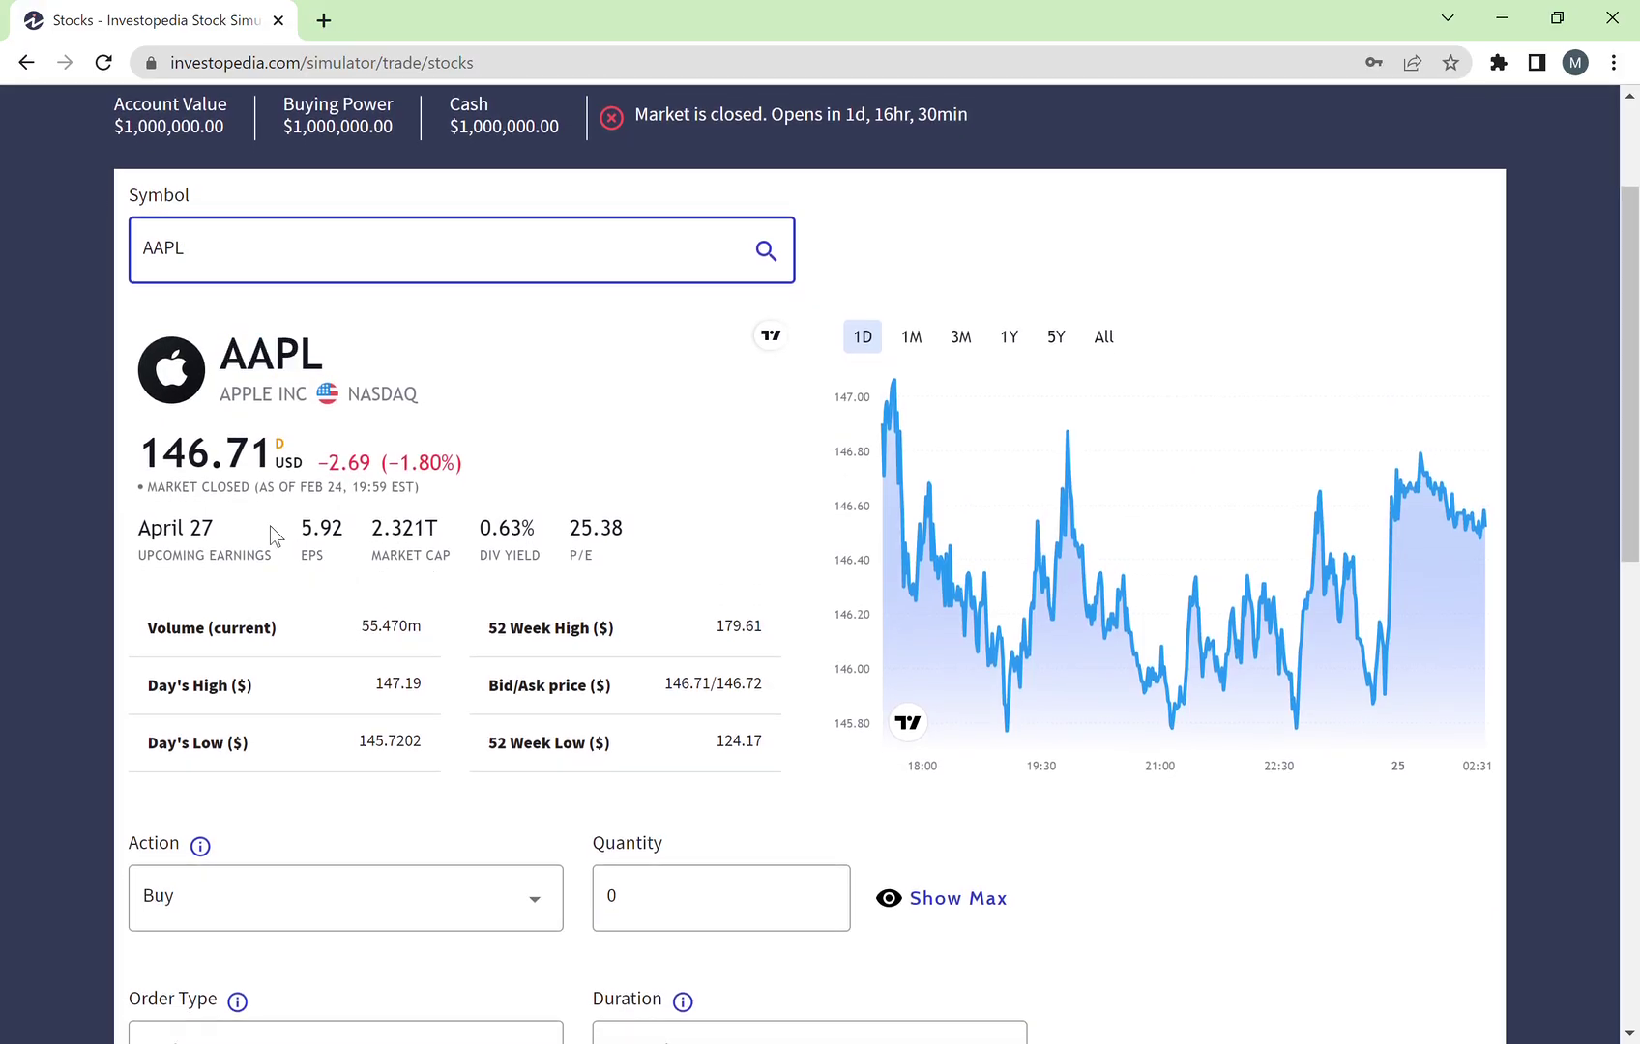
drag(161, 454, 311, 469)
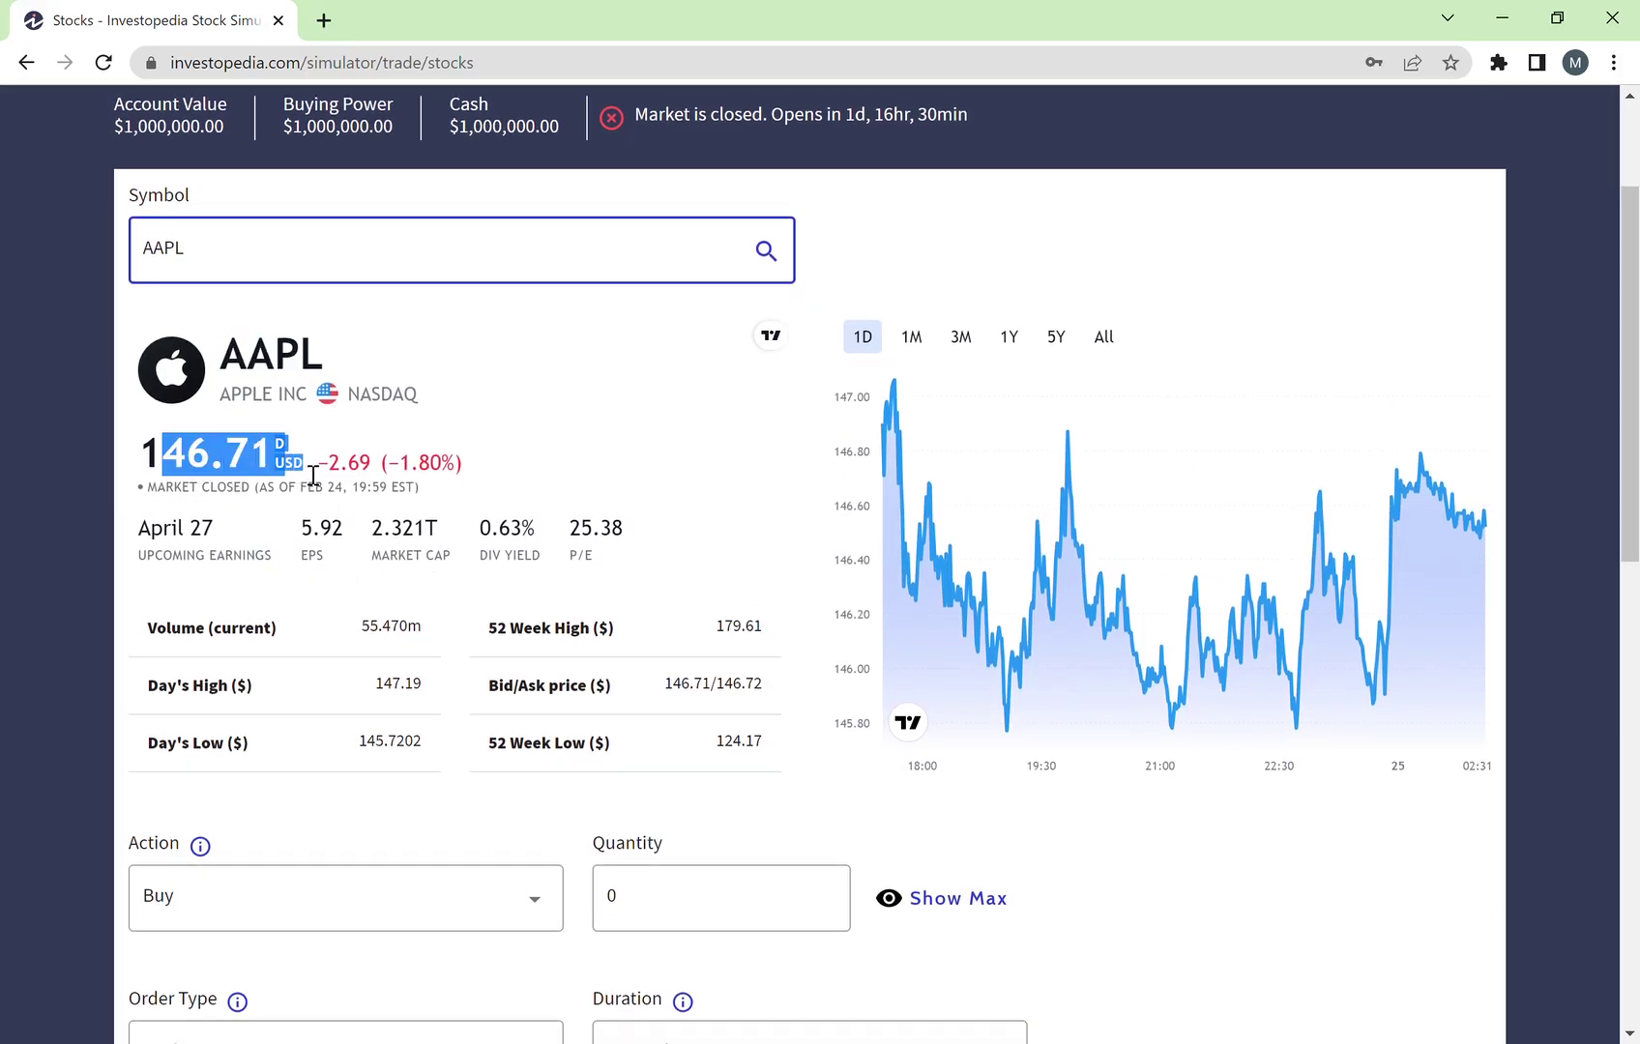
click(225, 502)
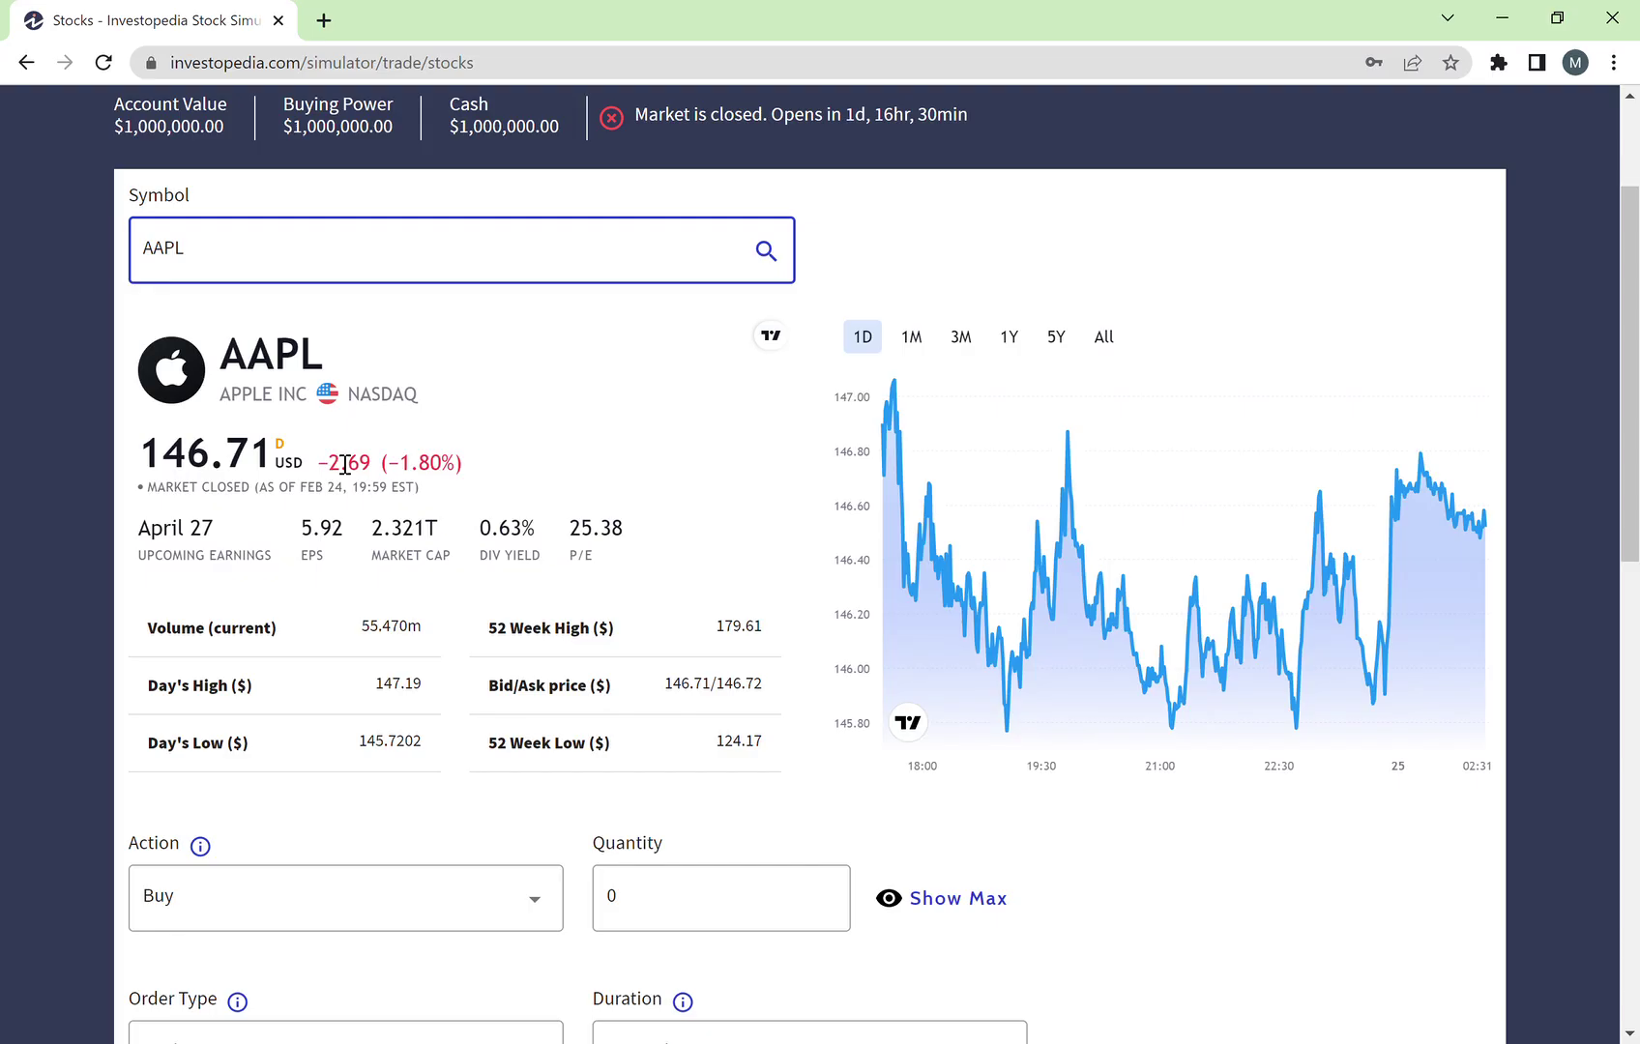
drag(320, 469, 461, 480)
click(379, 474)
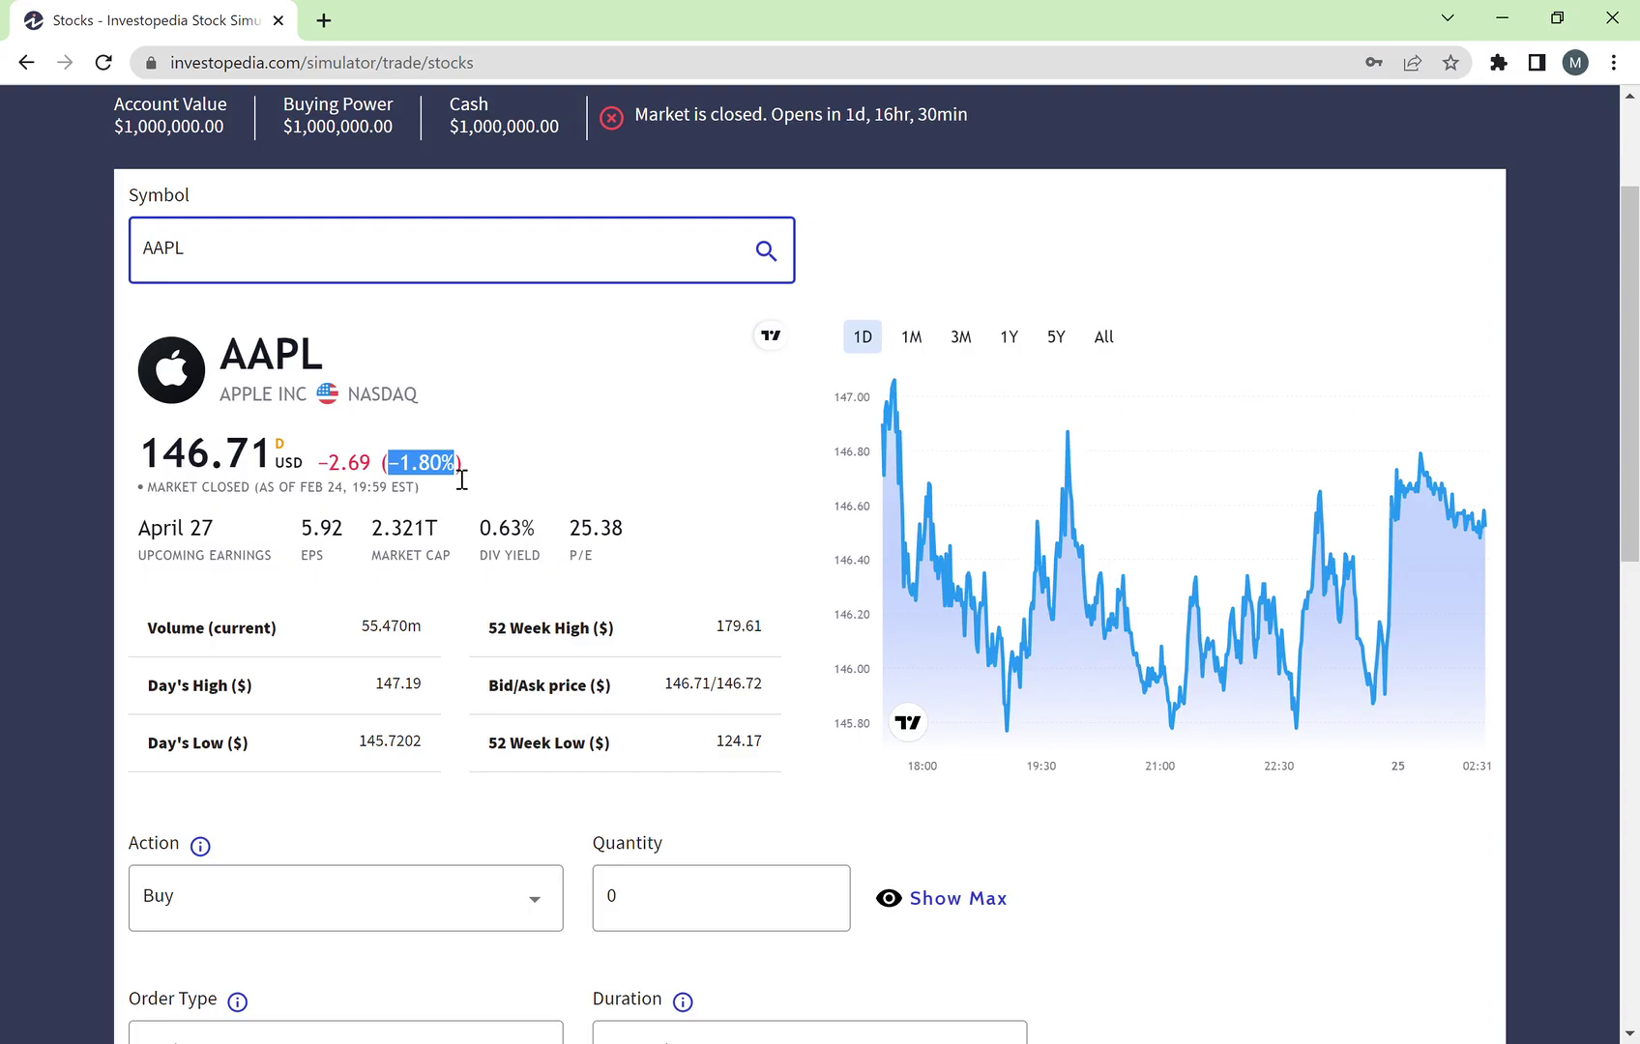
click(583, 468)
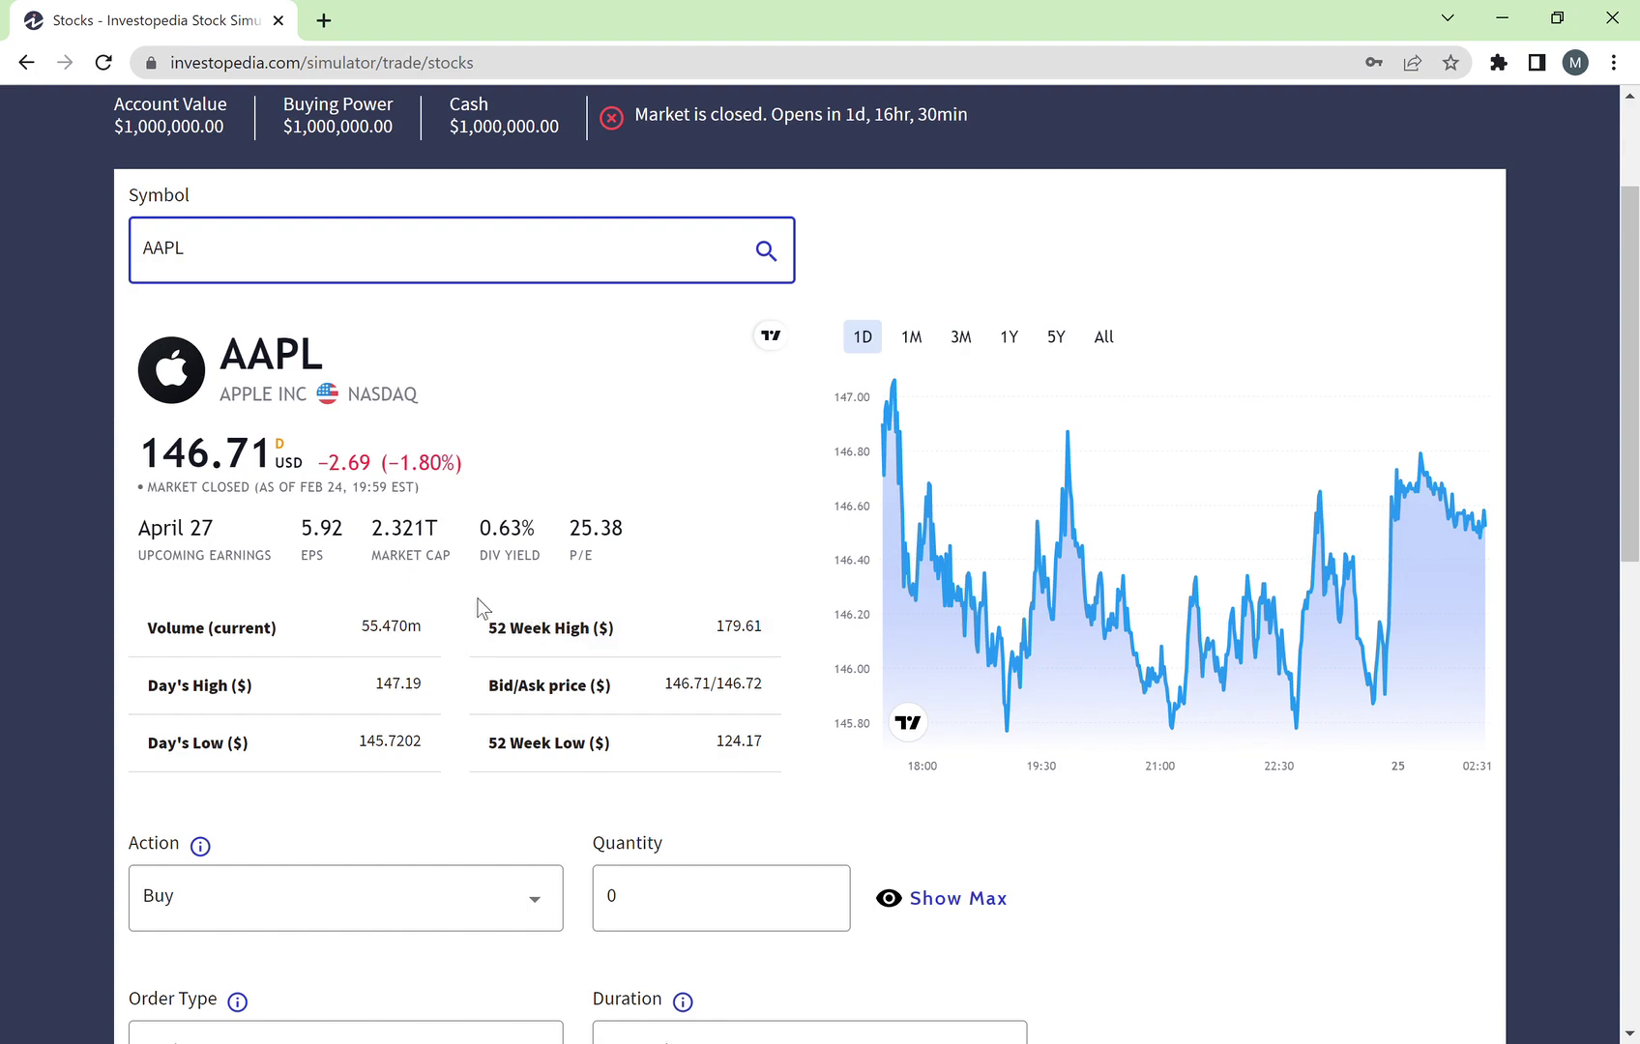
Step: Step the AAPL chart through 1M, 3M and 1D, ending on the 1Y range
click(914, 340)
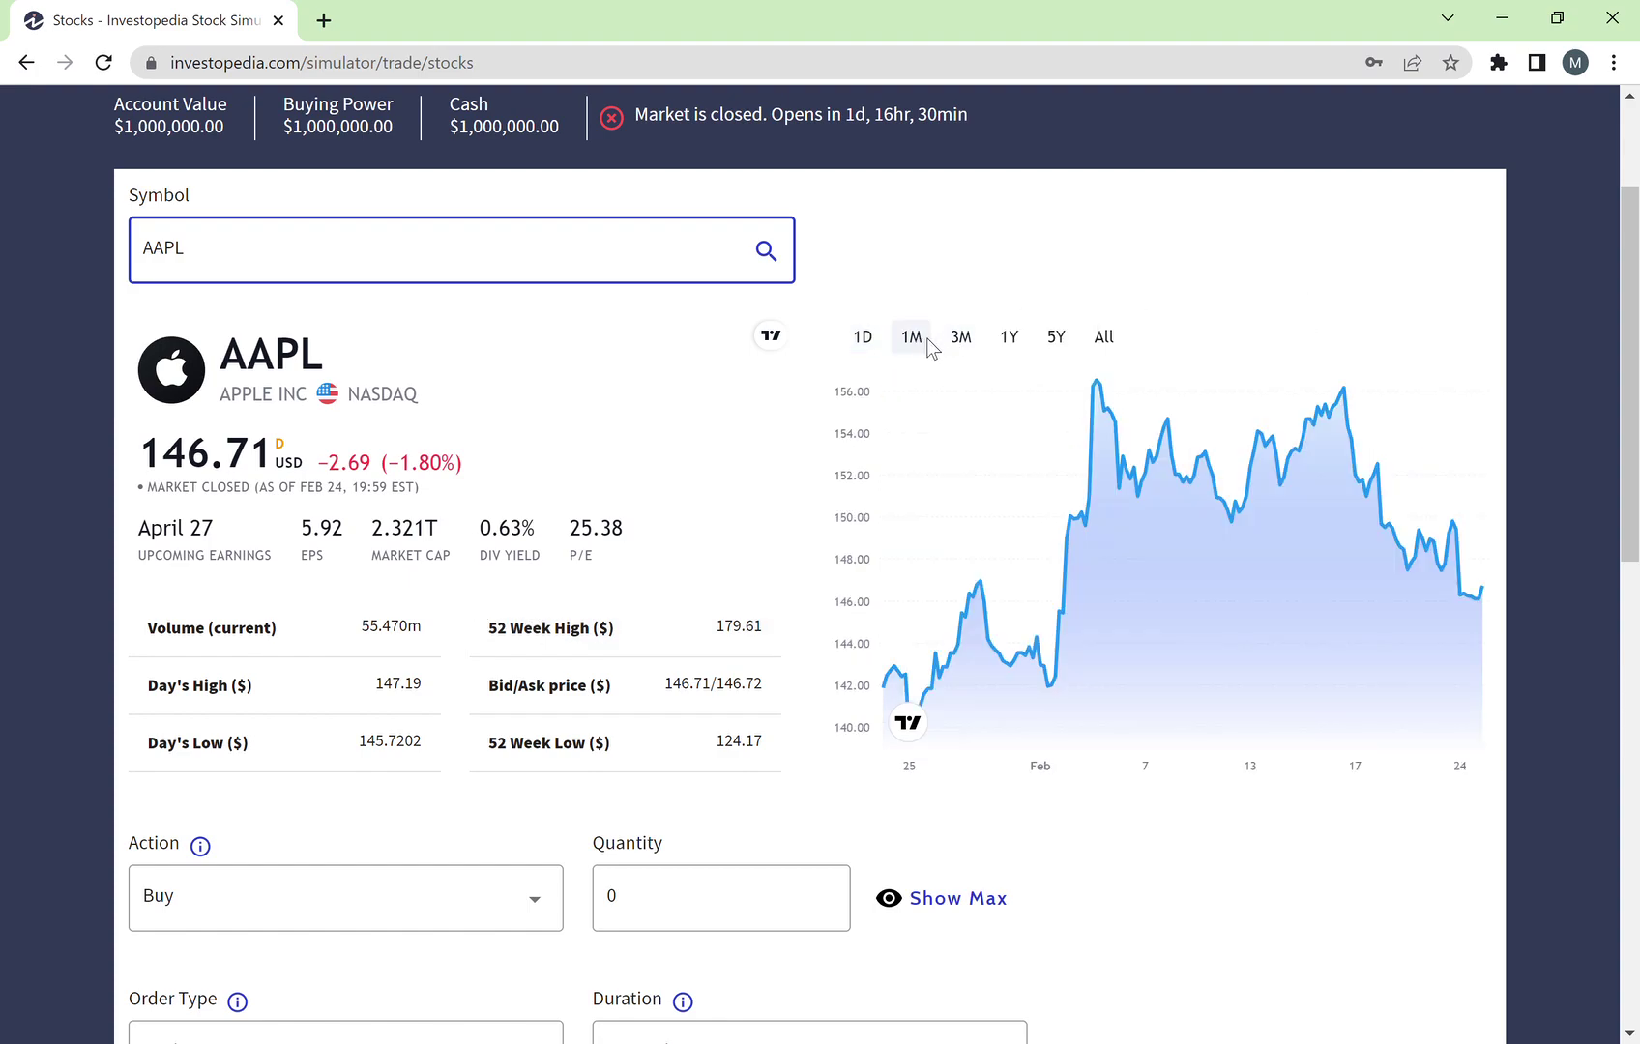
click(961, 340)
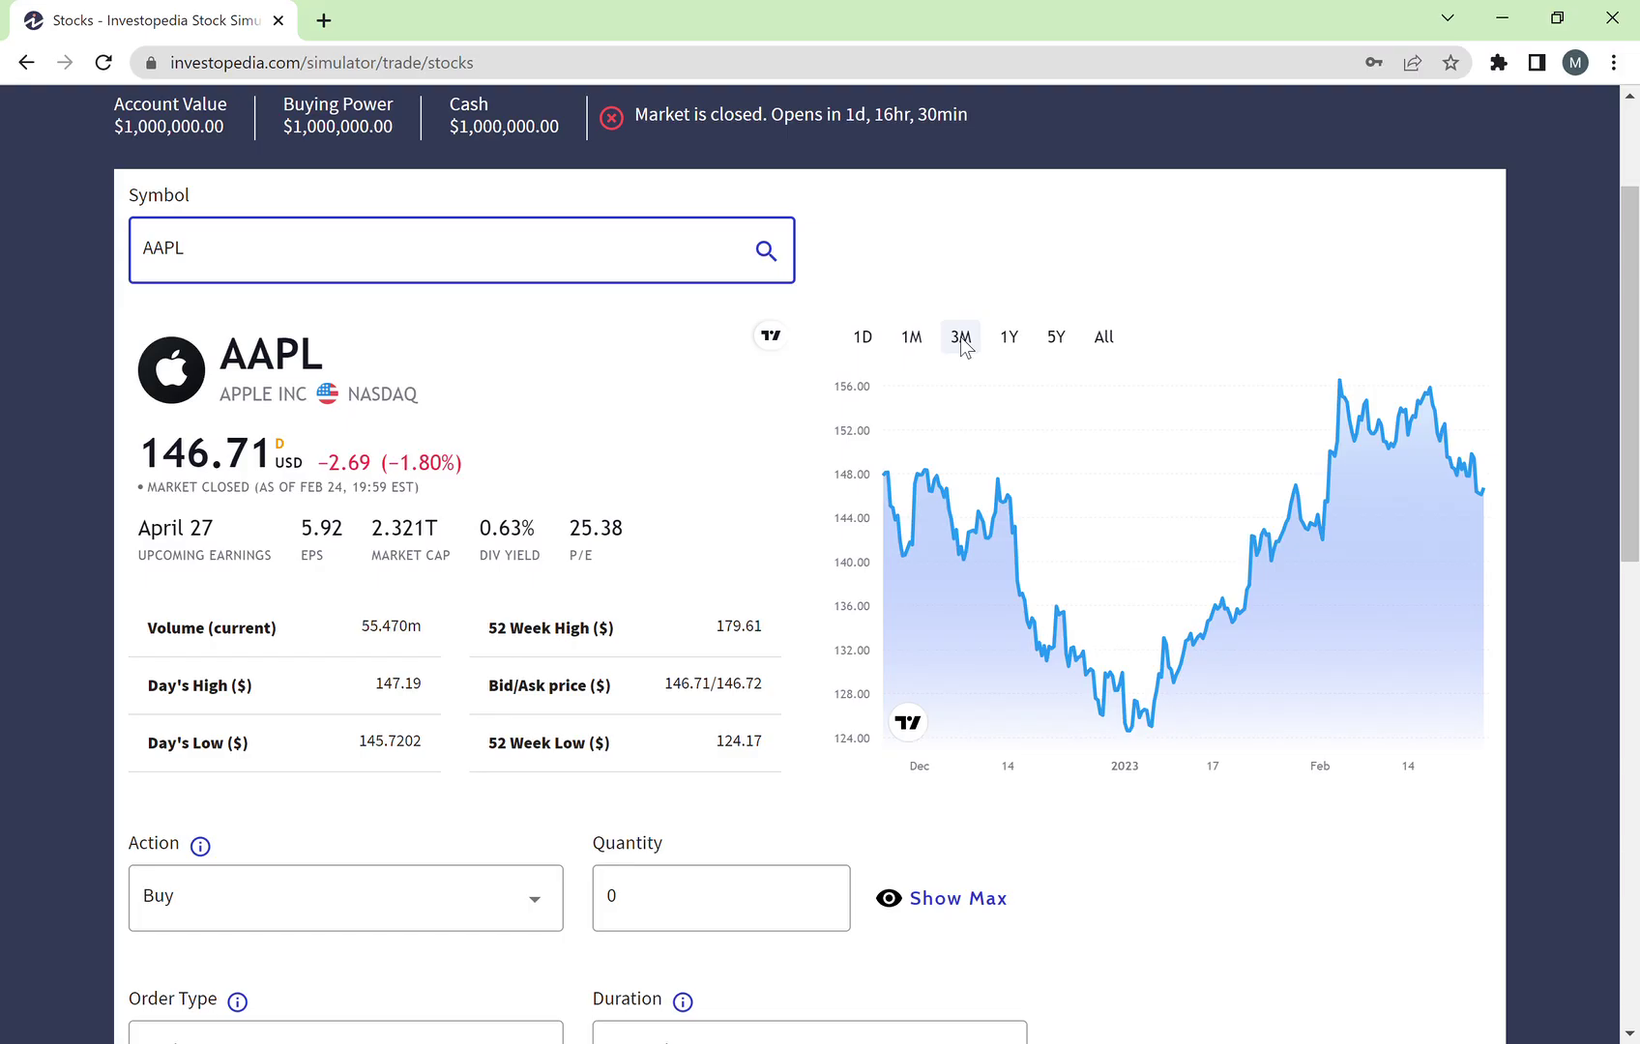
click(864, 338)
click(913, 339)
click(958, 338)
click(1011, 339)
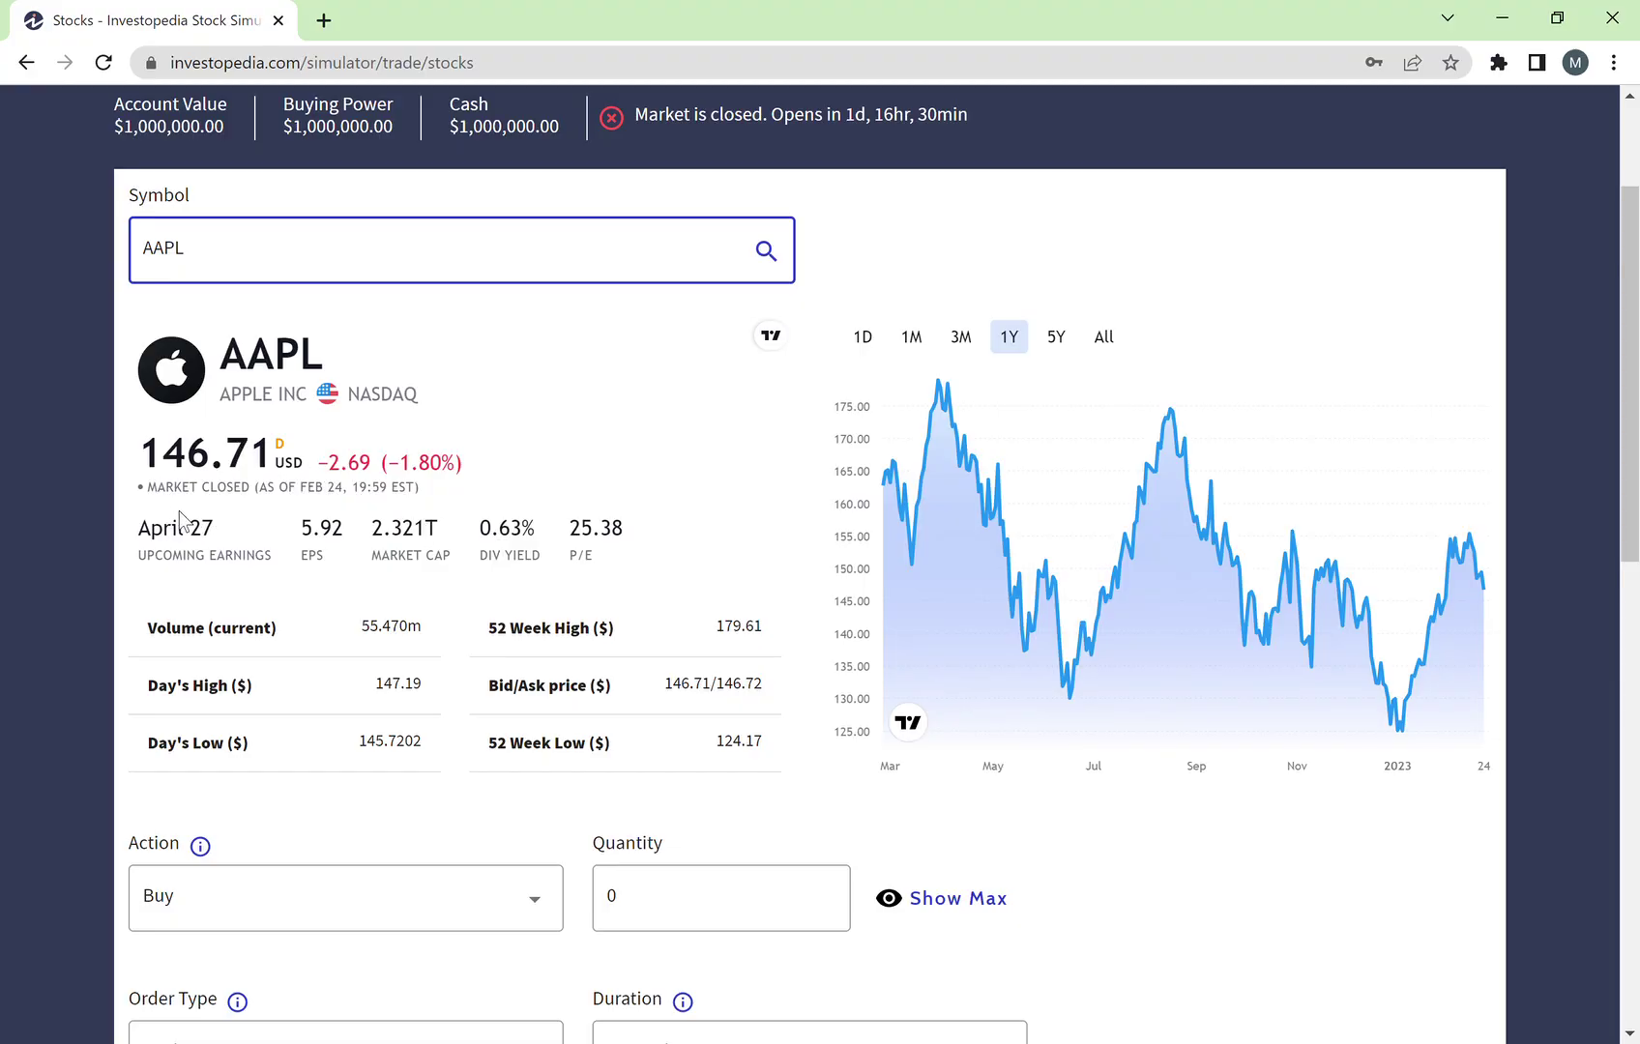
Step: Highlight the MARKET CLOSED notice and the quote's date
drag(149, 490, 261, 498)
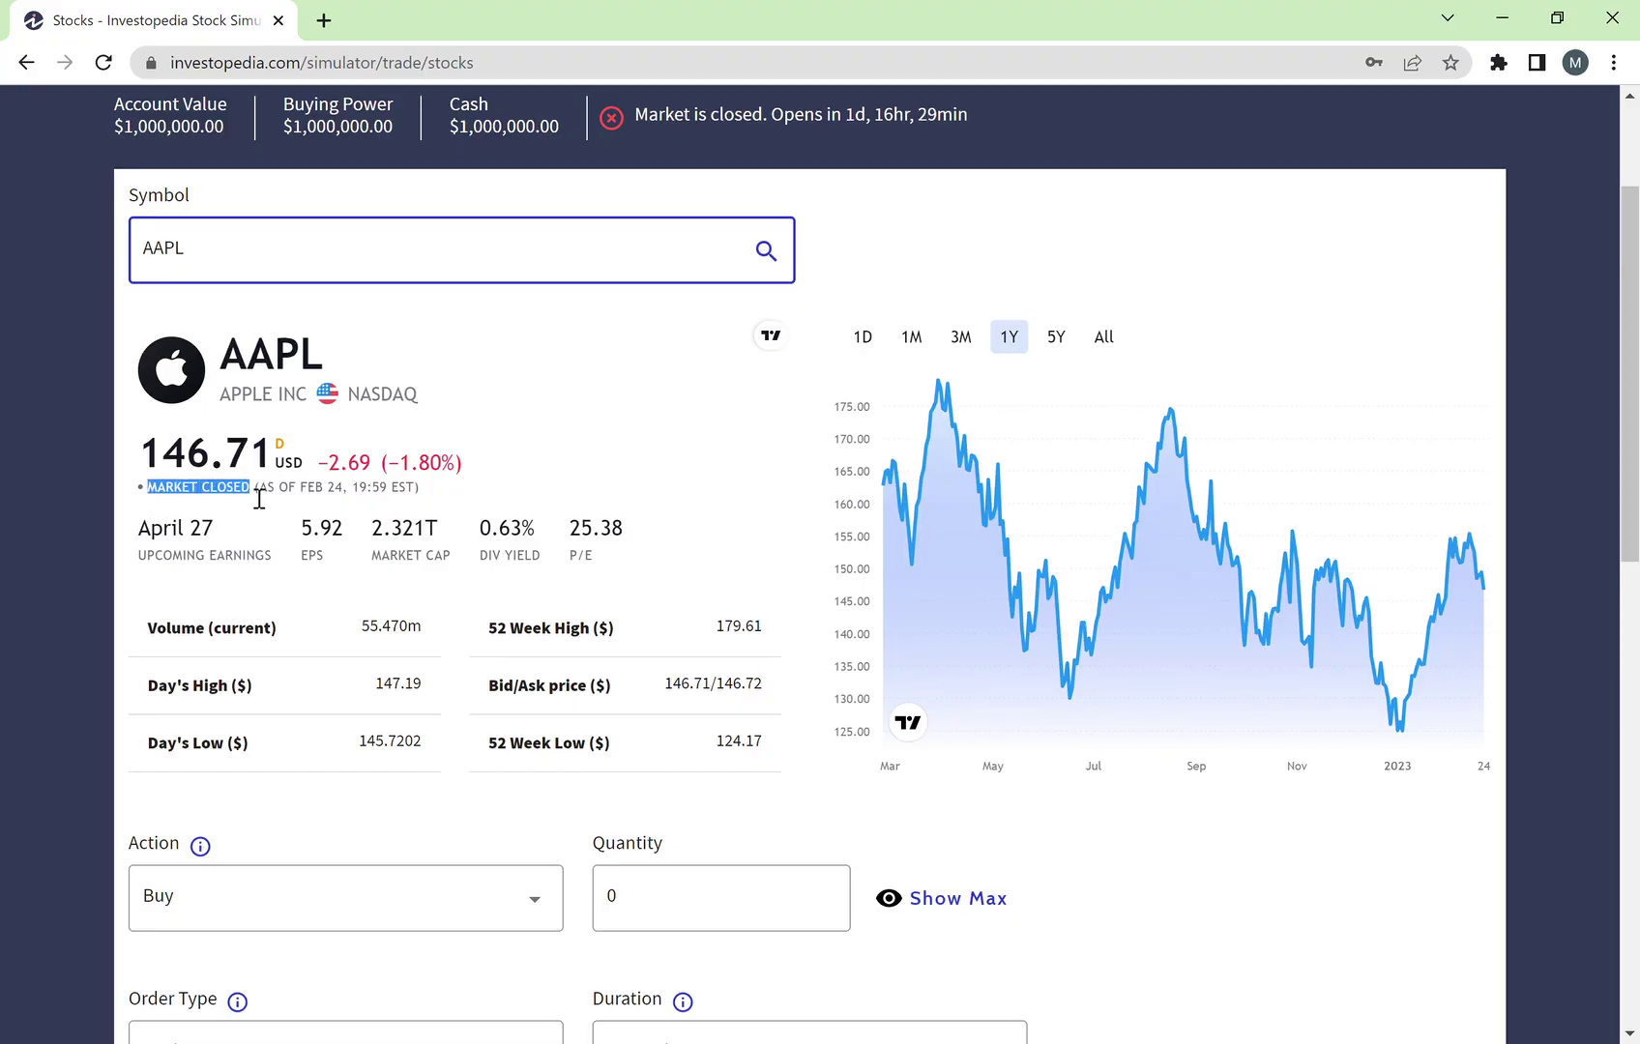
click(259, 499)
drag(261, 498, 364, 501)
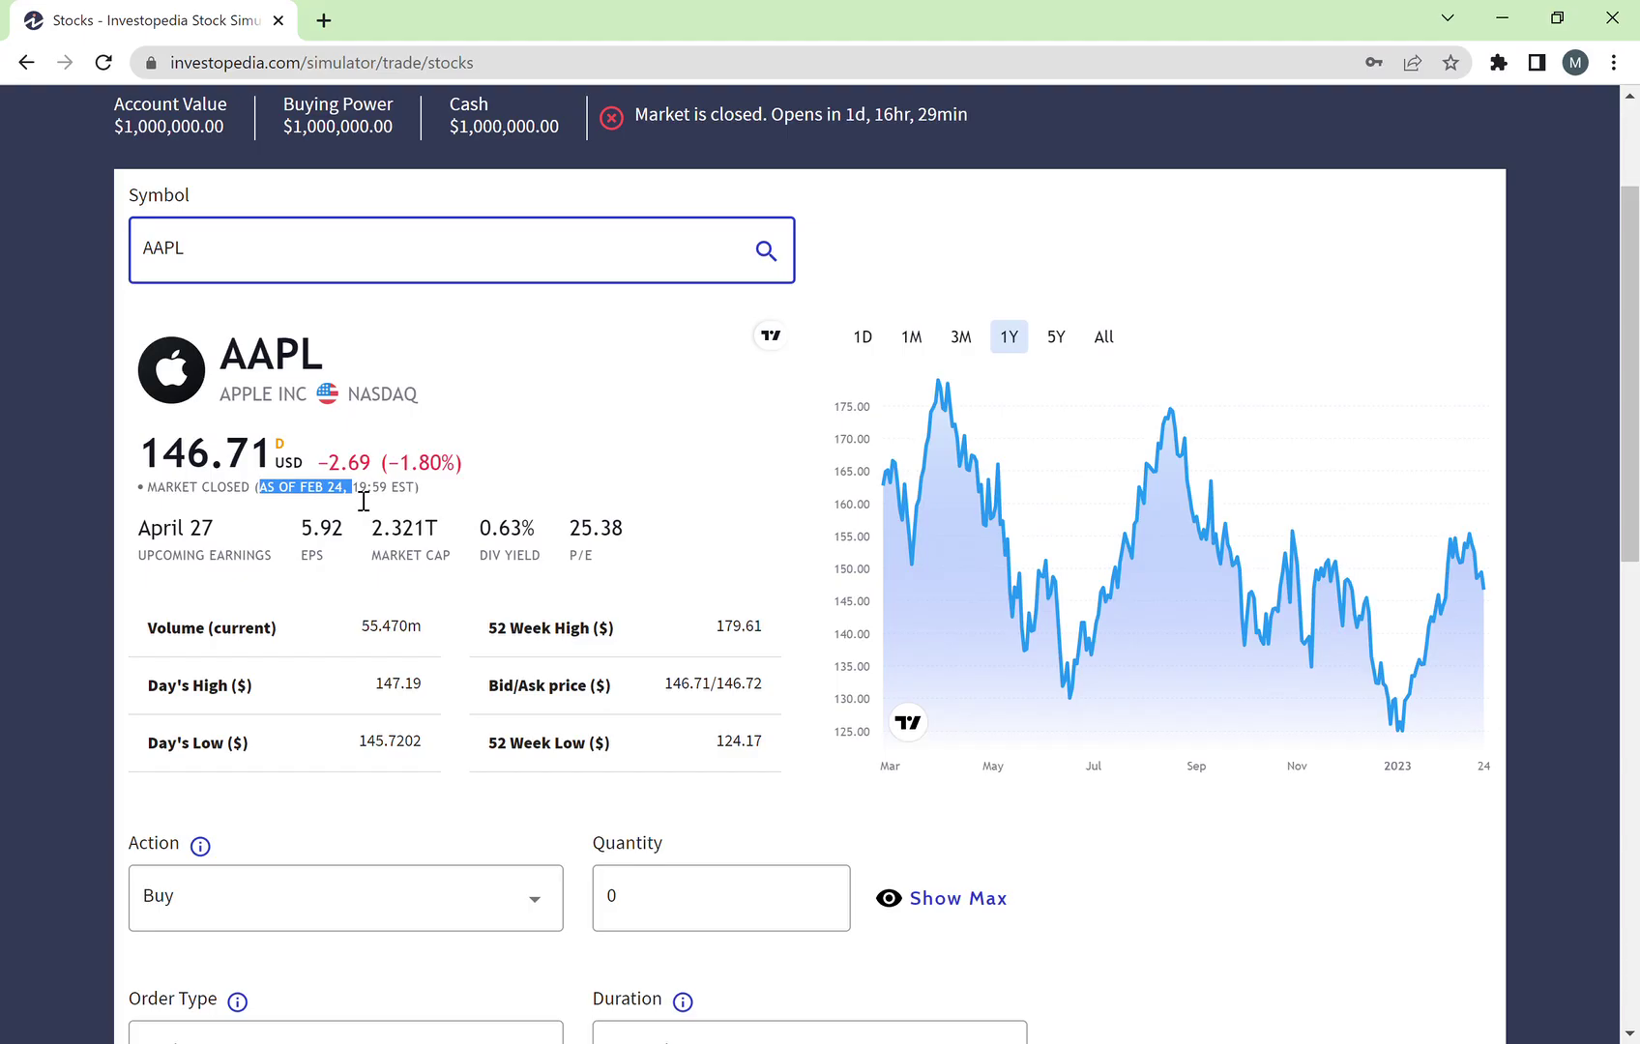
click(364, 501)
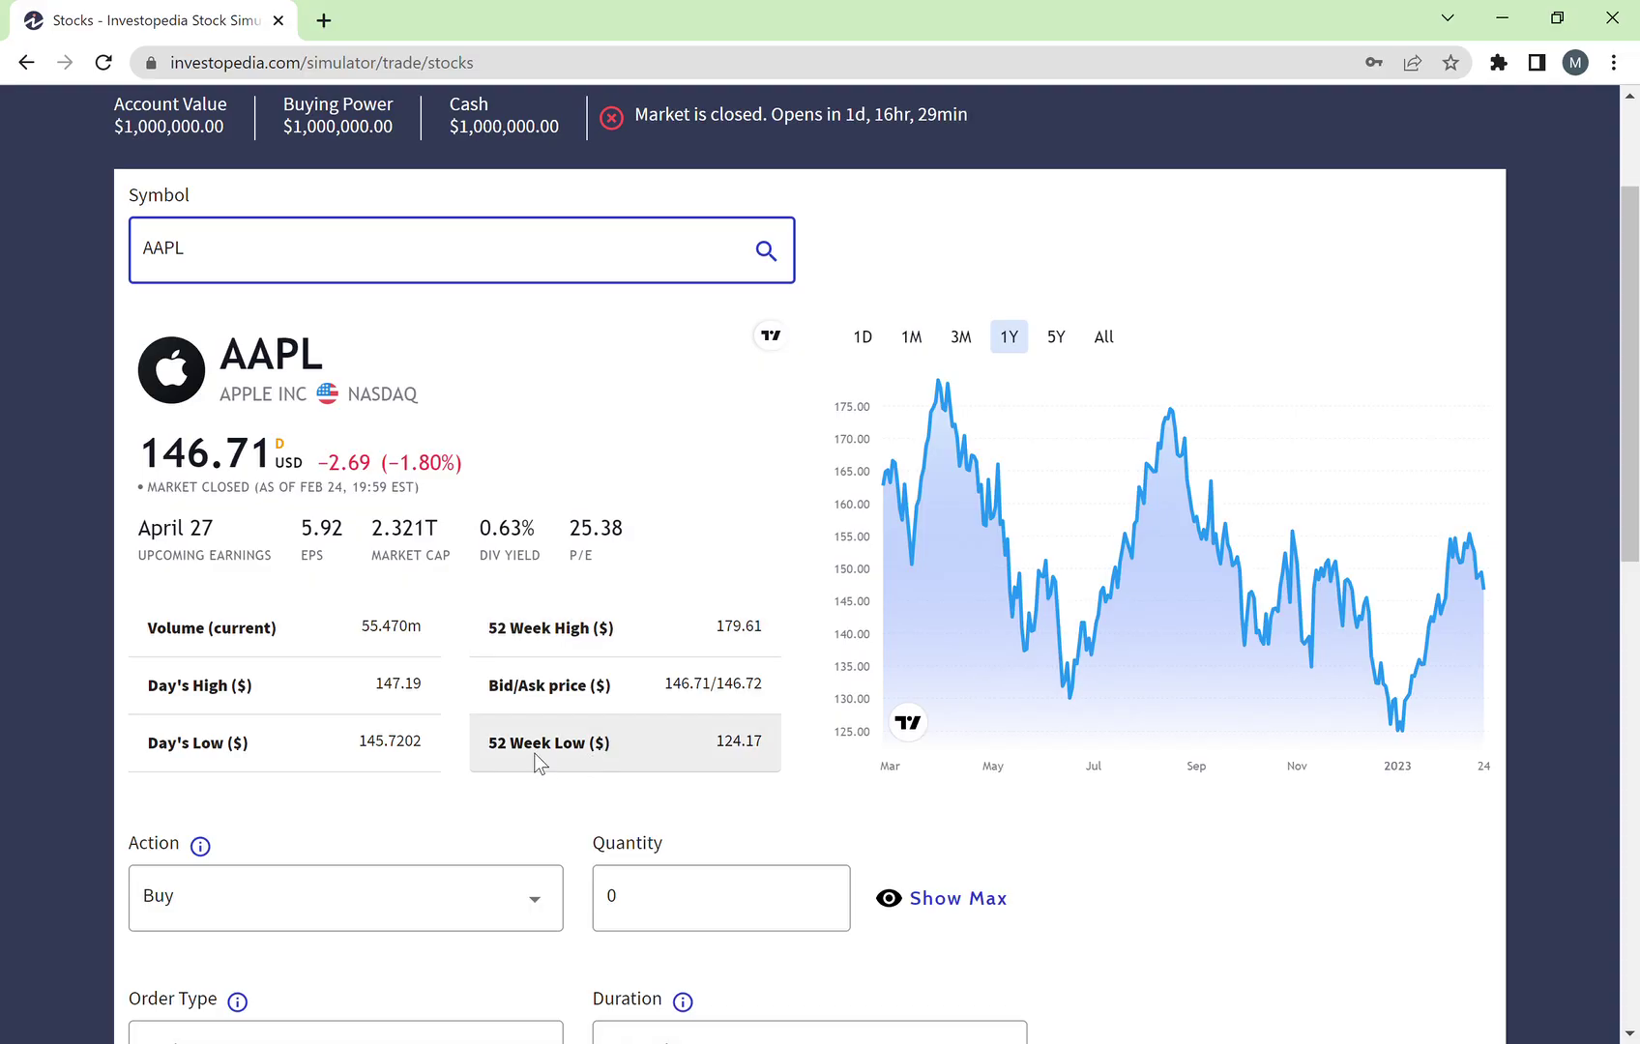
Step: Confirm Buy as the trade action on the AAPL order, leaving it unchanged
scroll(520, 658, down, 1)
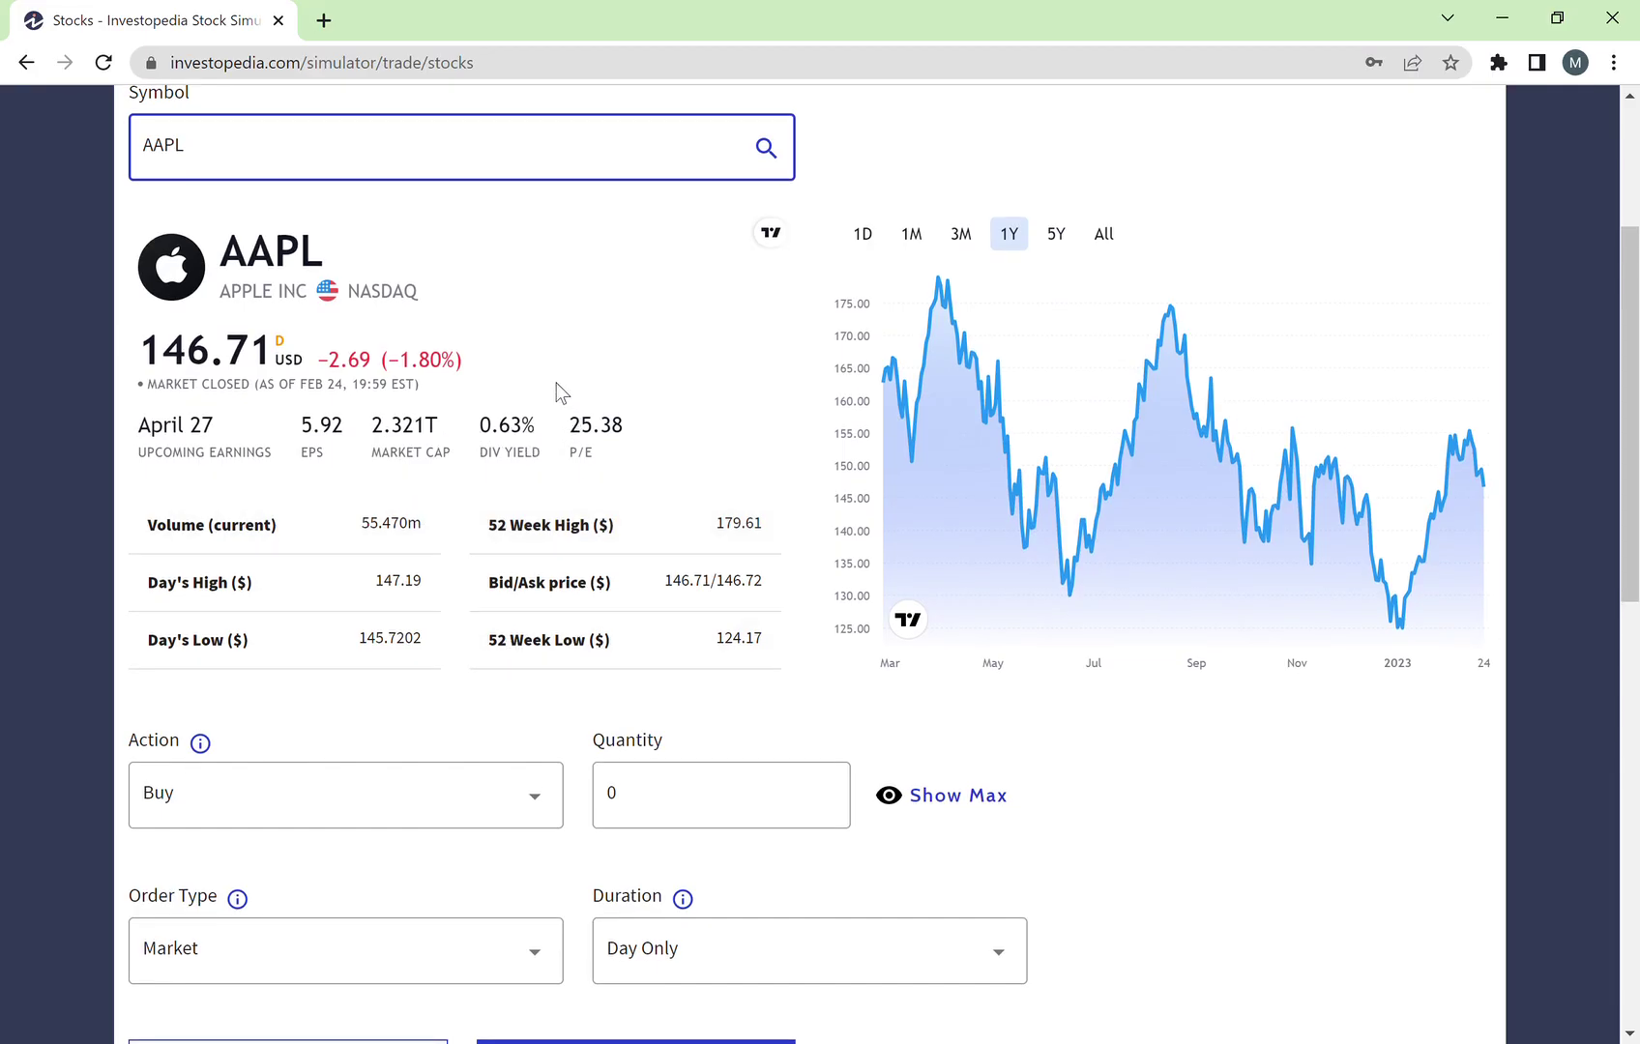
scroll(677, 334, down, 1)
scroll(690, 324, up, 3)
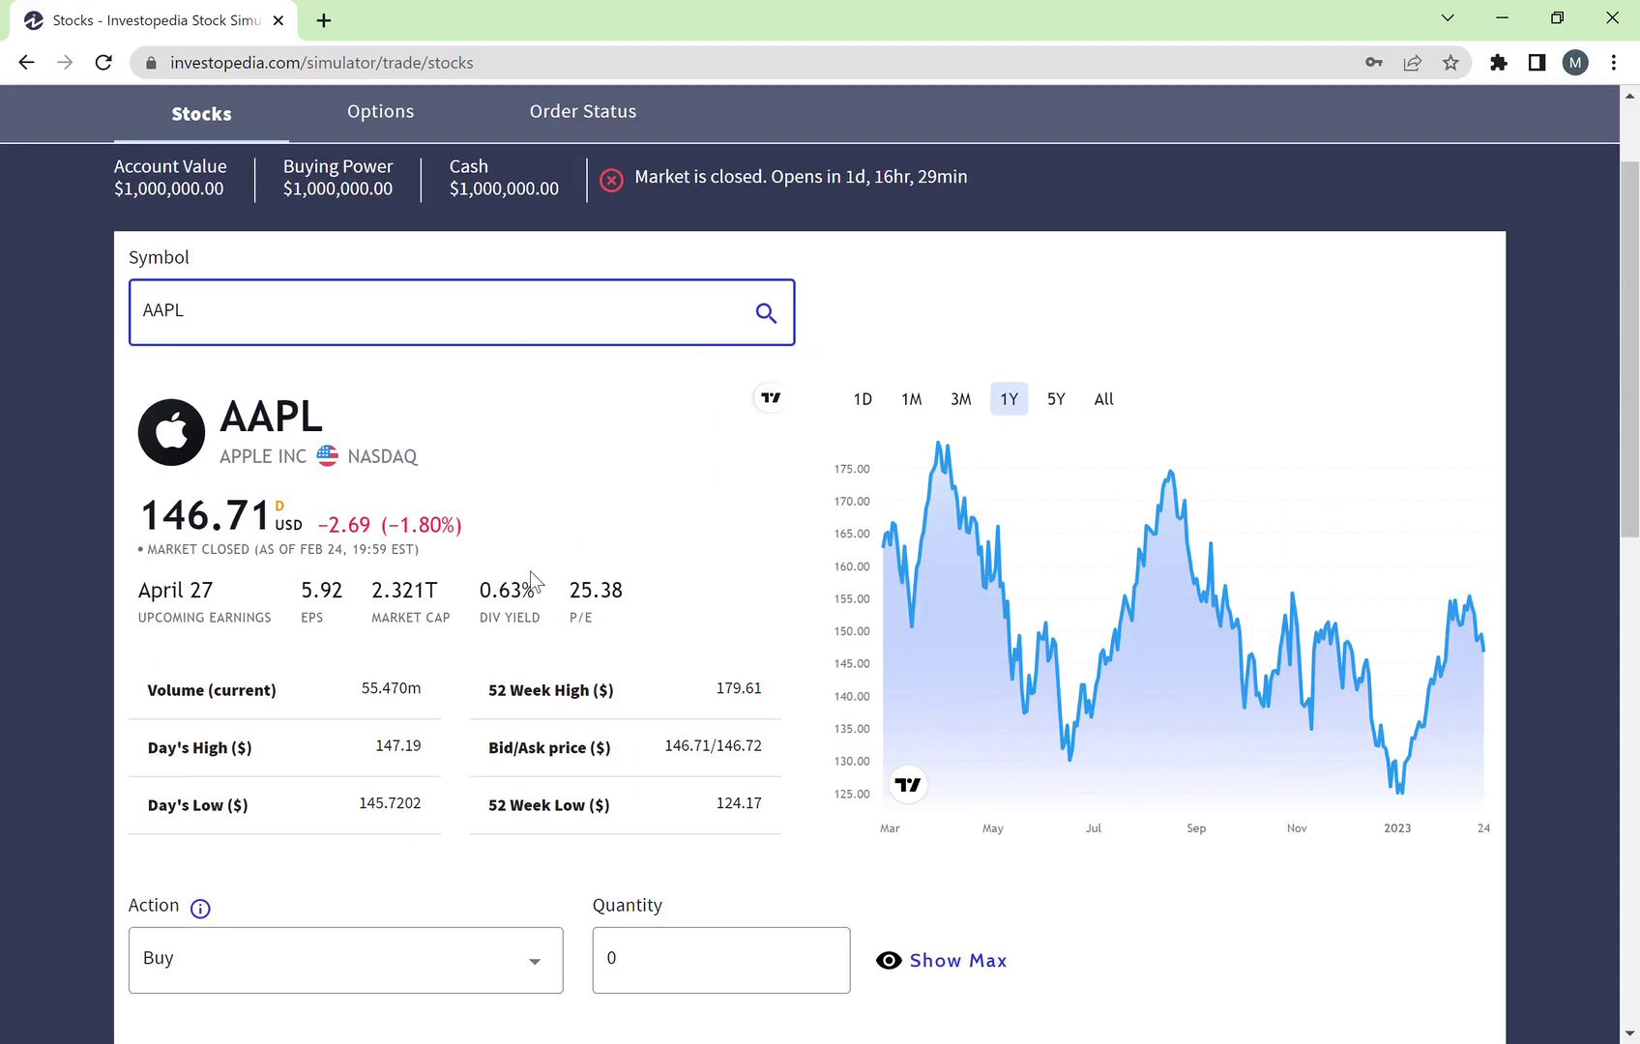
scroll(529, 578, down, 2)
scroll(532, 581, down, 1)
scroll(425, 629, down, 1)
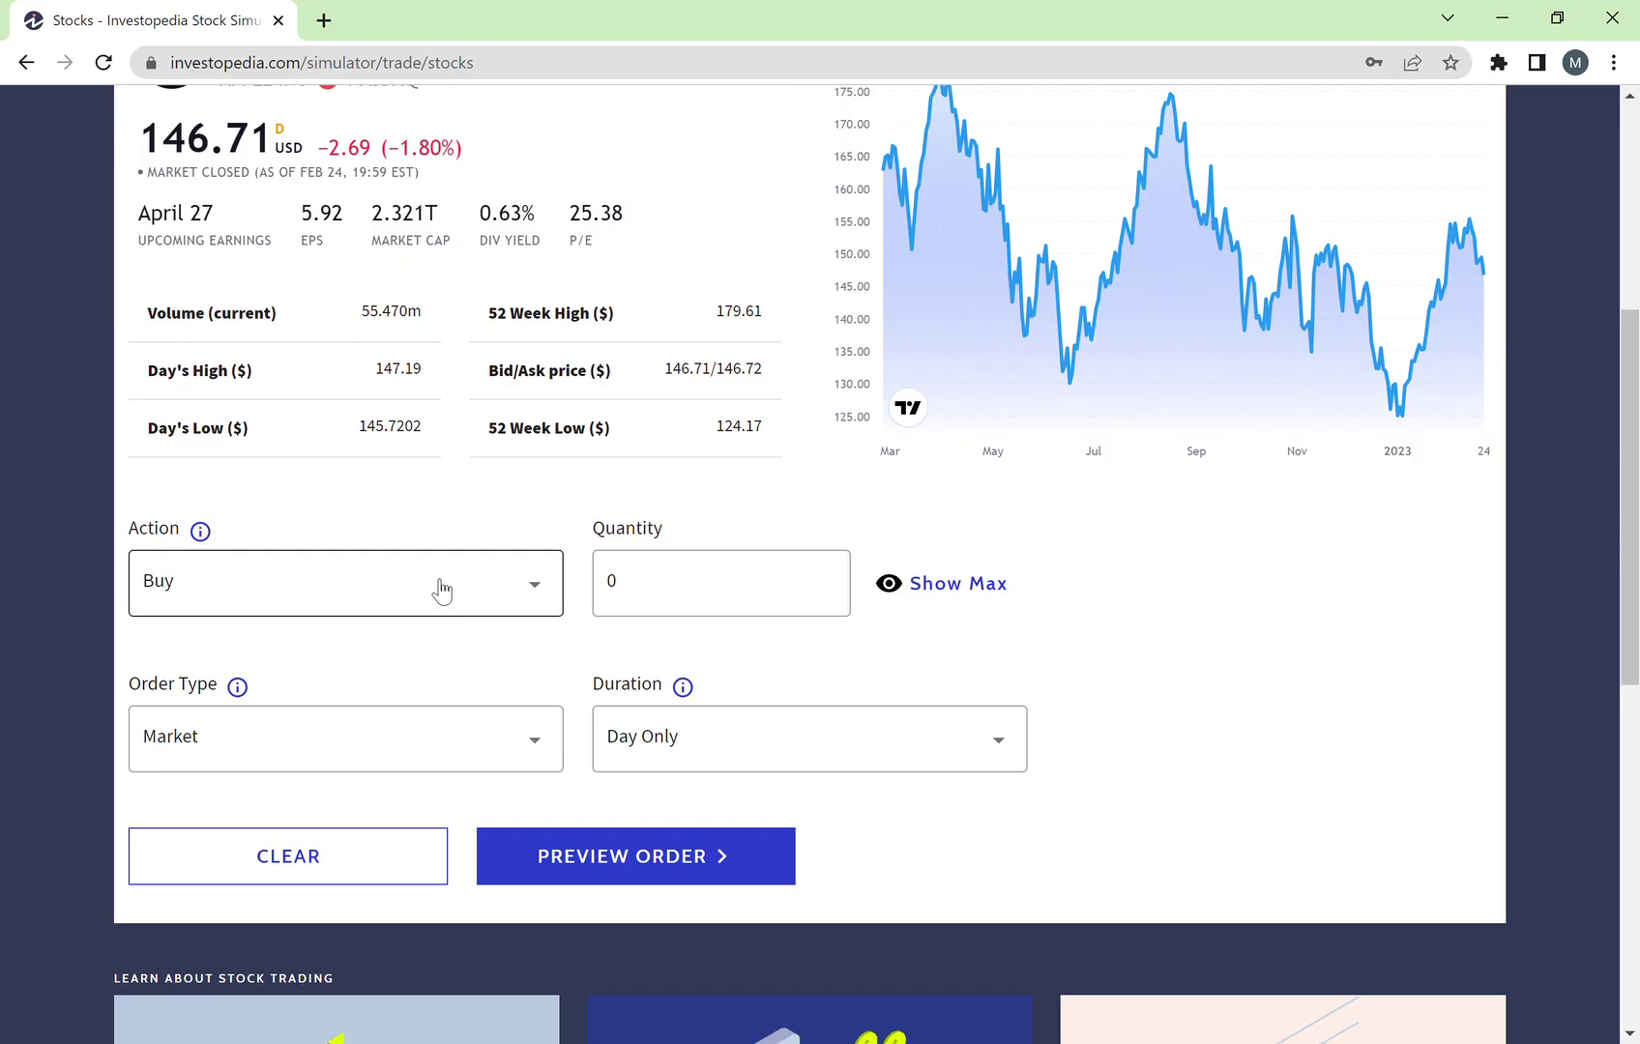
click(529, 596)
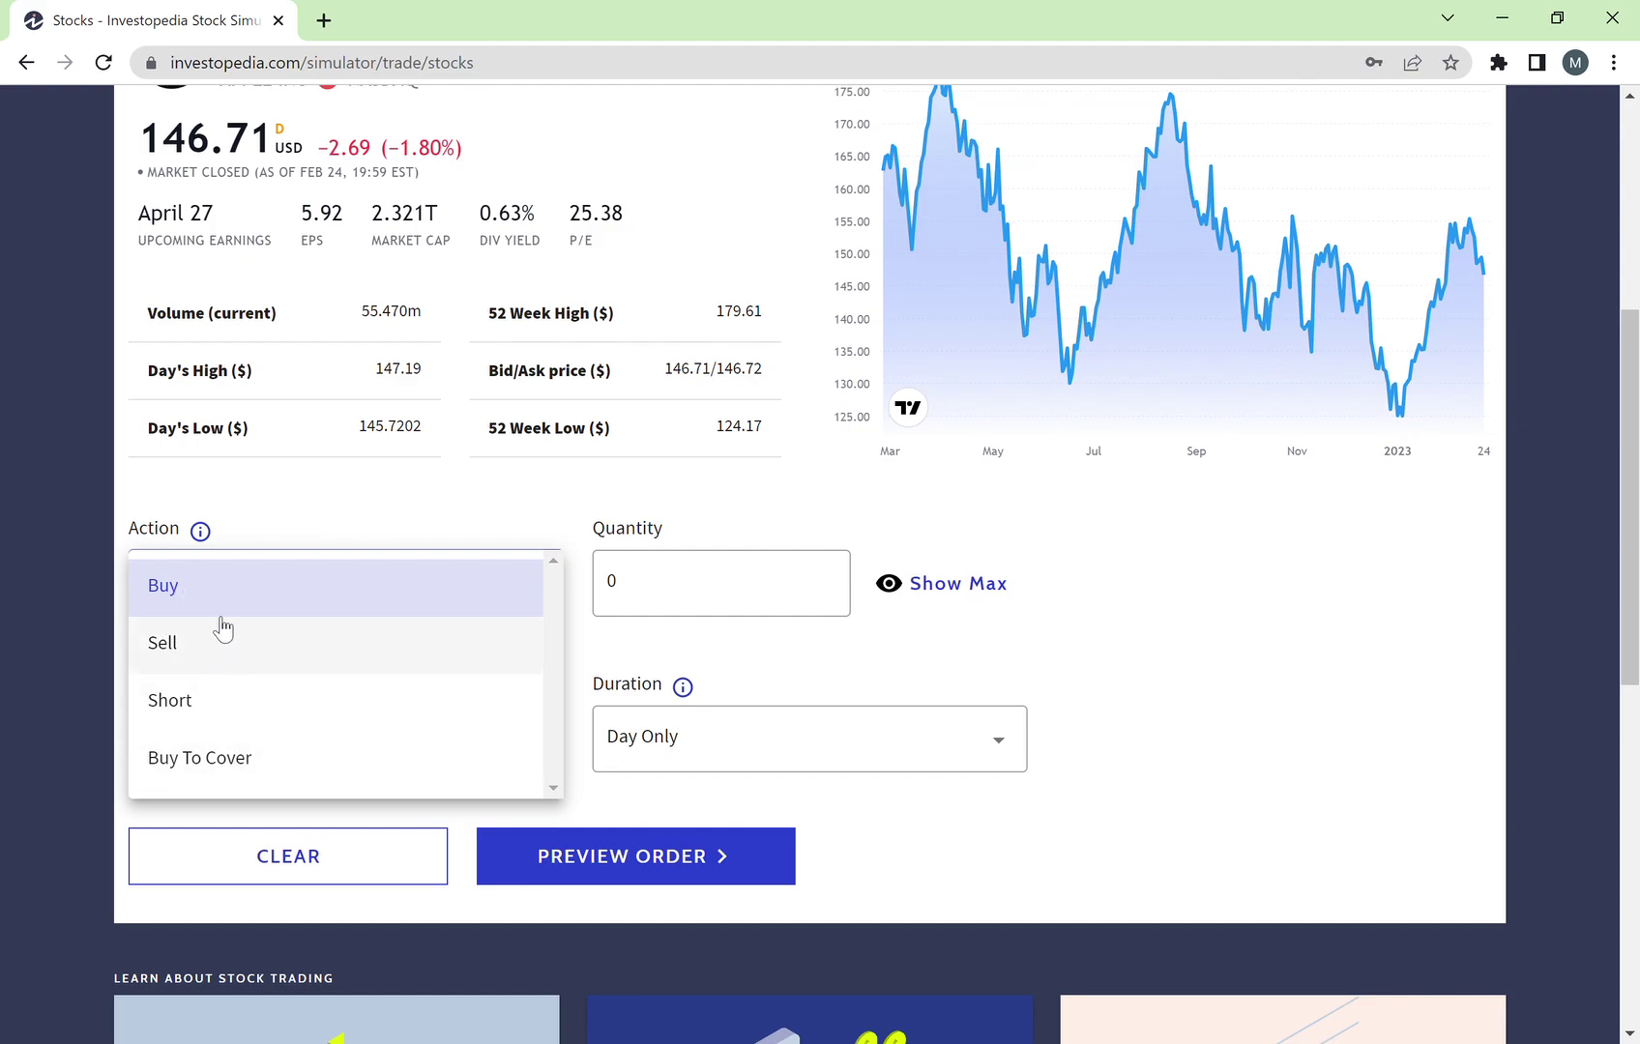
click(289, 529)
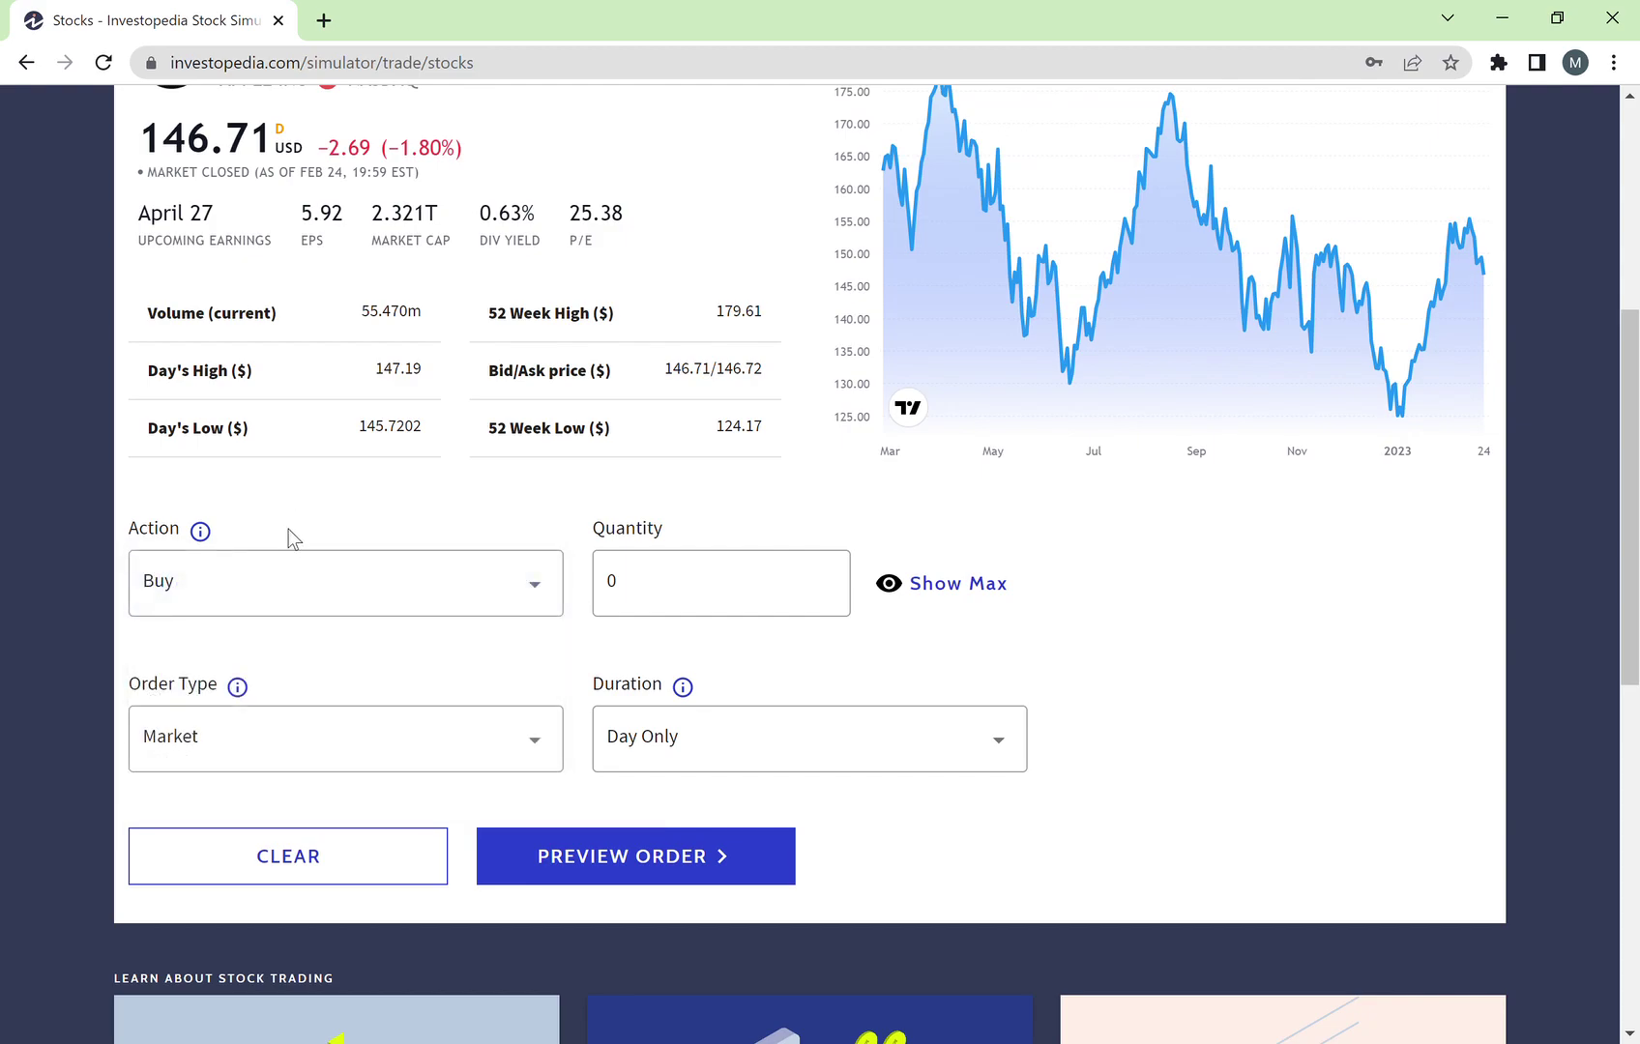
click(265, 576)
click(339, 539)
Step: Replace the quantity of 0 with 50 shares
scroll(339, 540, up, 1)
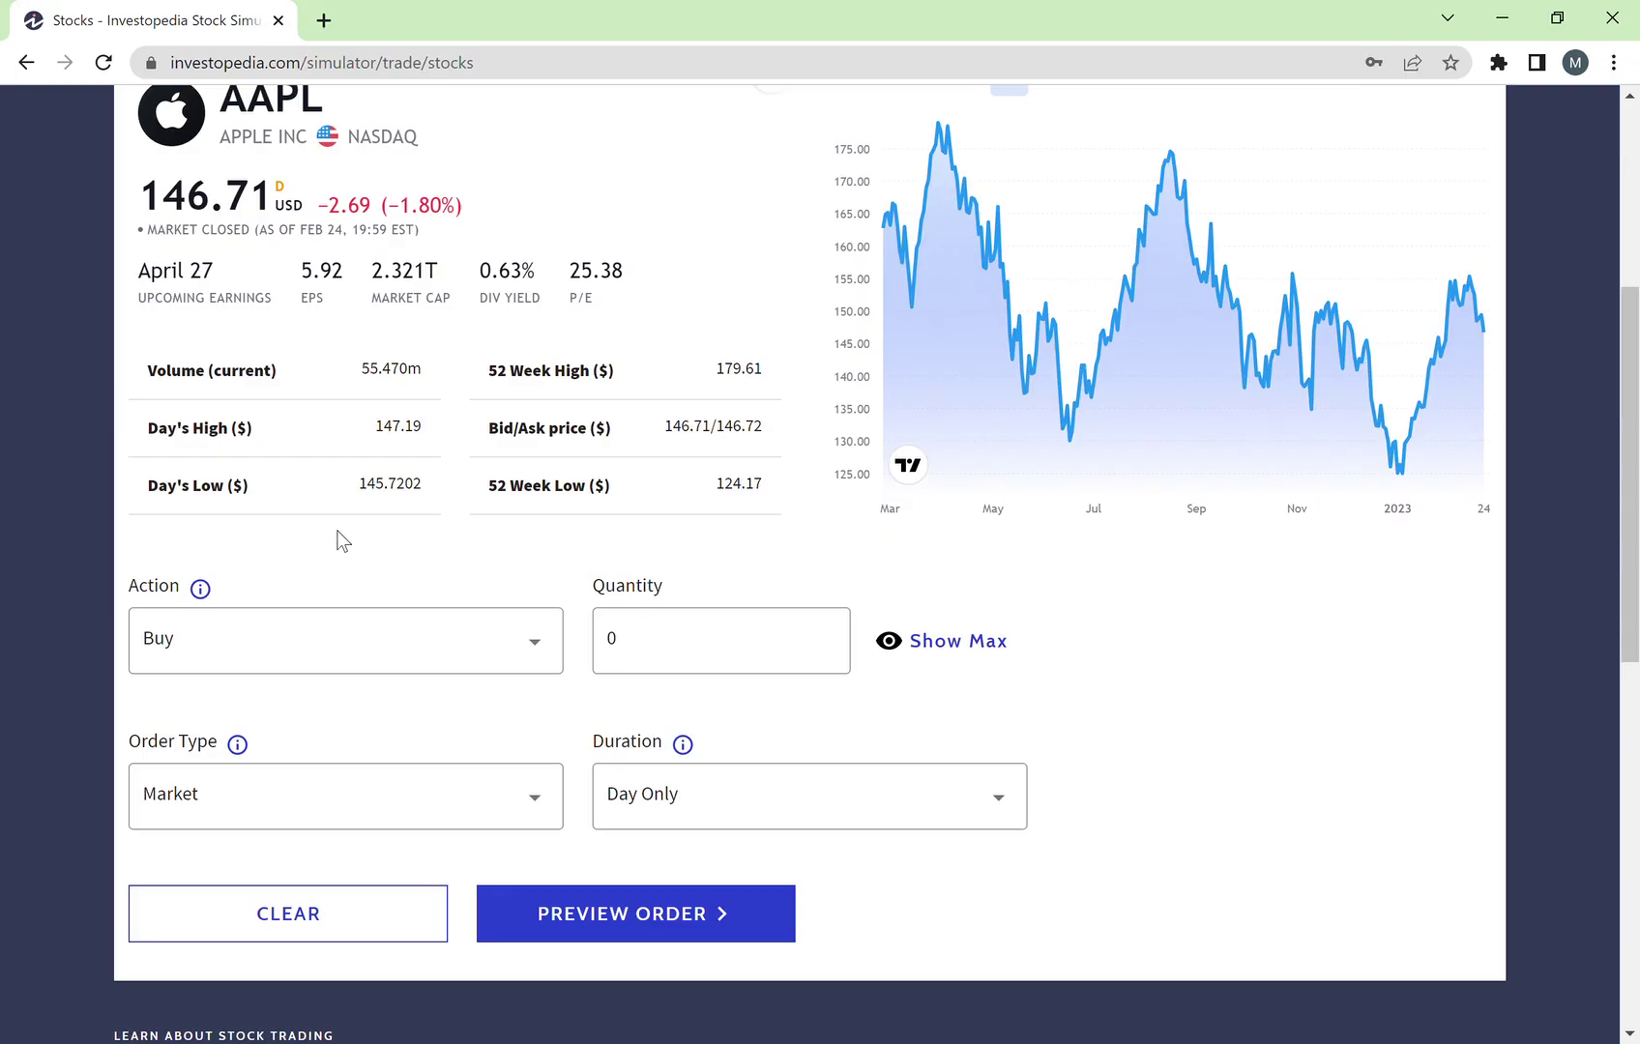
drag(690, 646, 607, 657)
scroll(411, 556, up, 2)
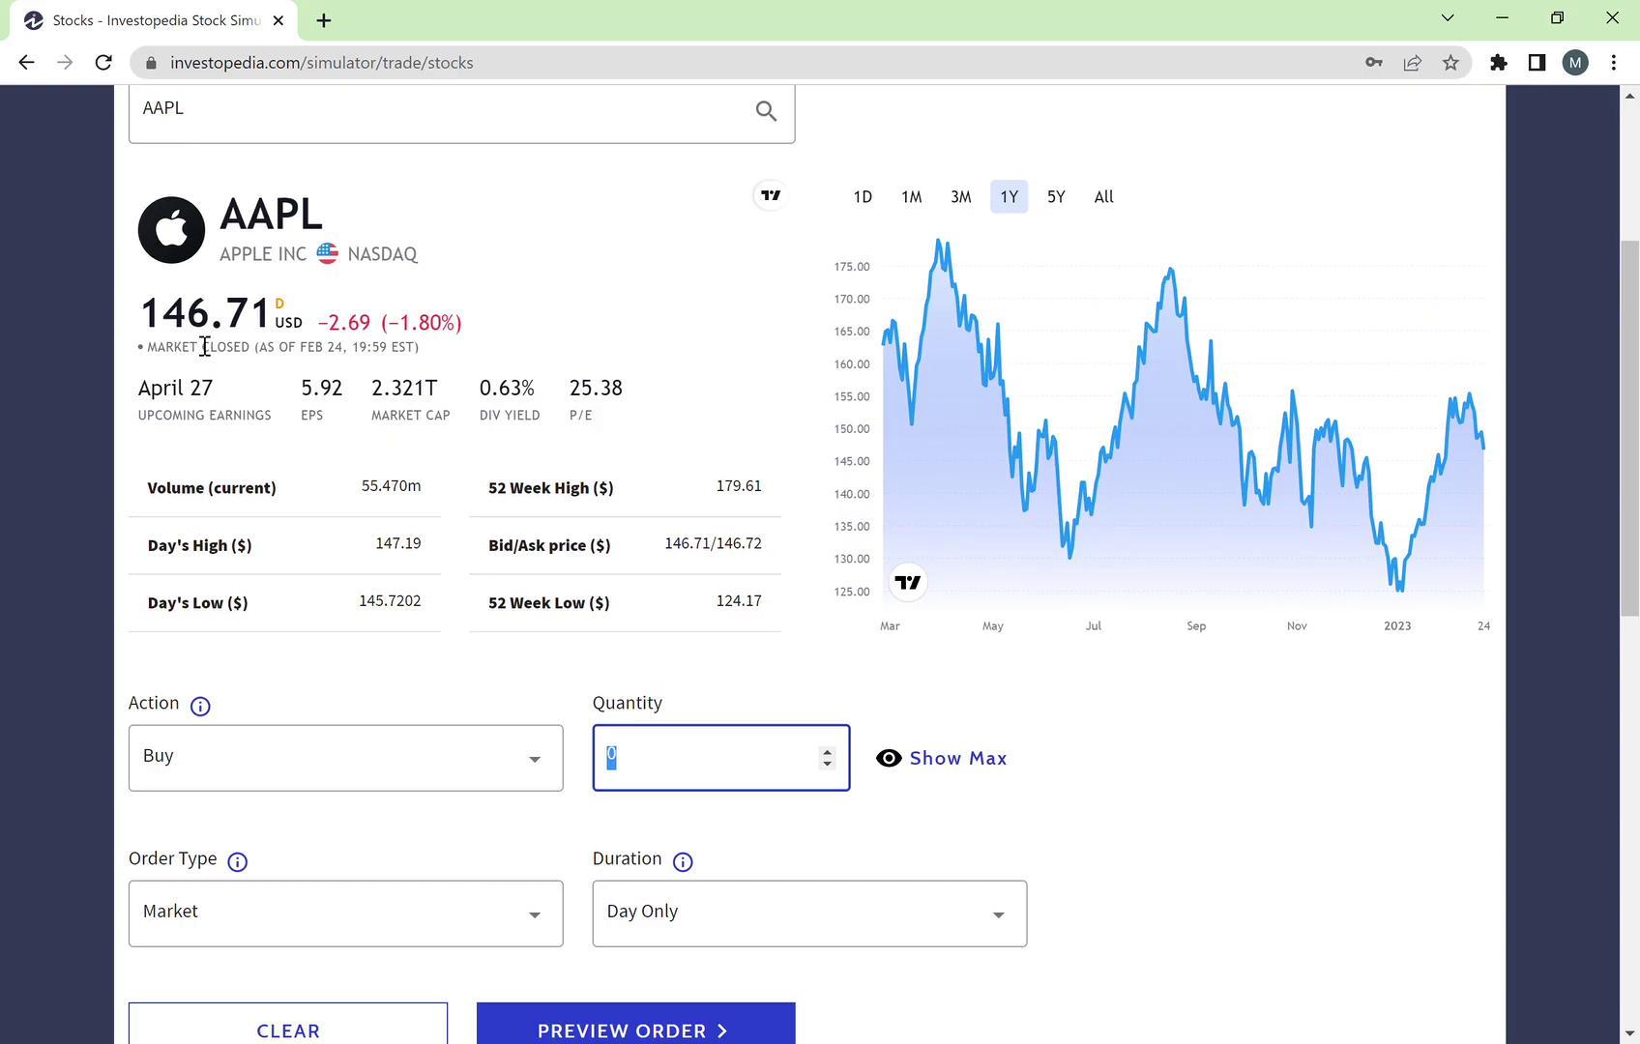
text(50)
click(1209, 786)
Step: Confirm Market as the order type, leaving it unchanged
scroll(871, 803, down, 1)
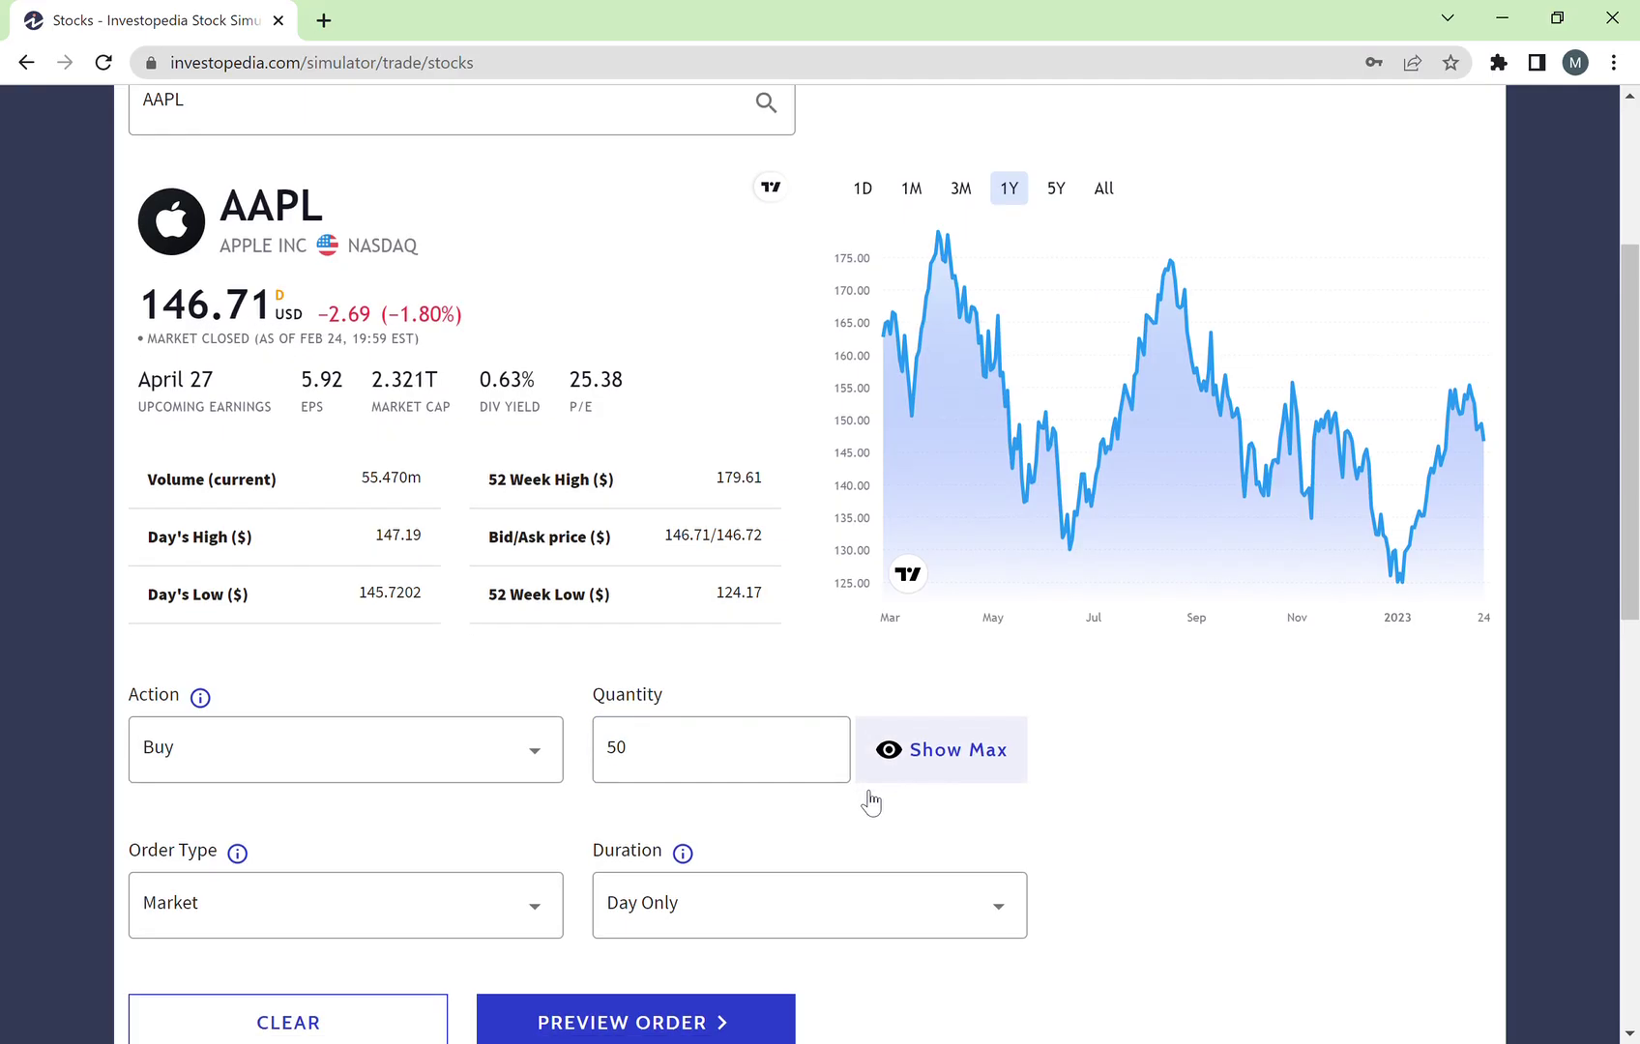
scroll(871, 803, down, 2)
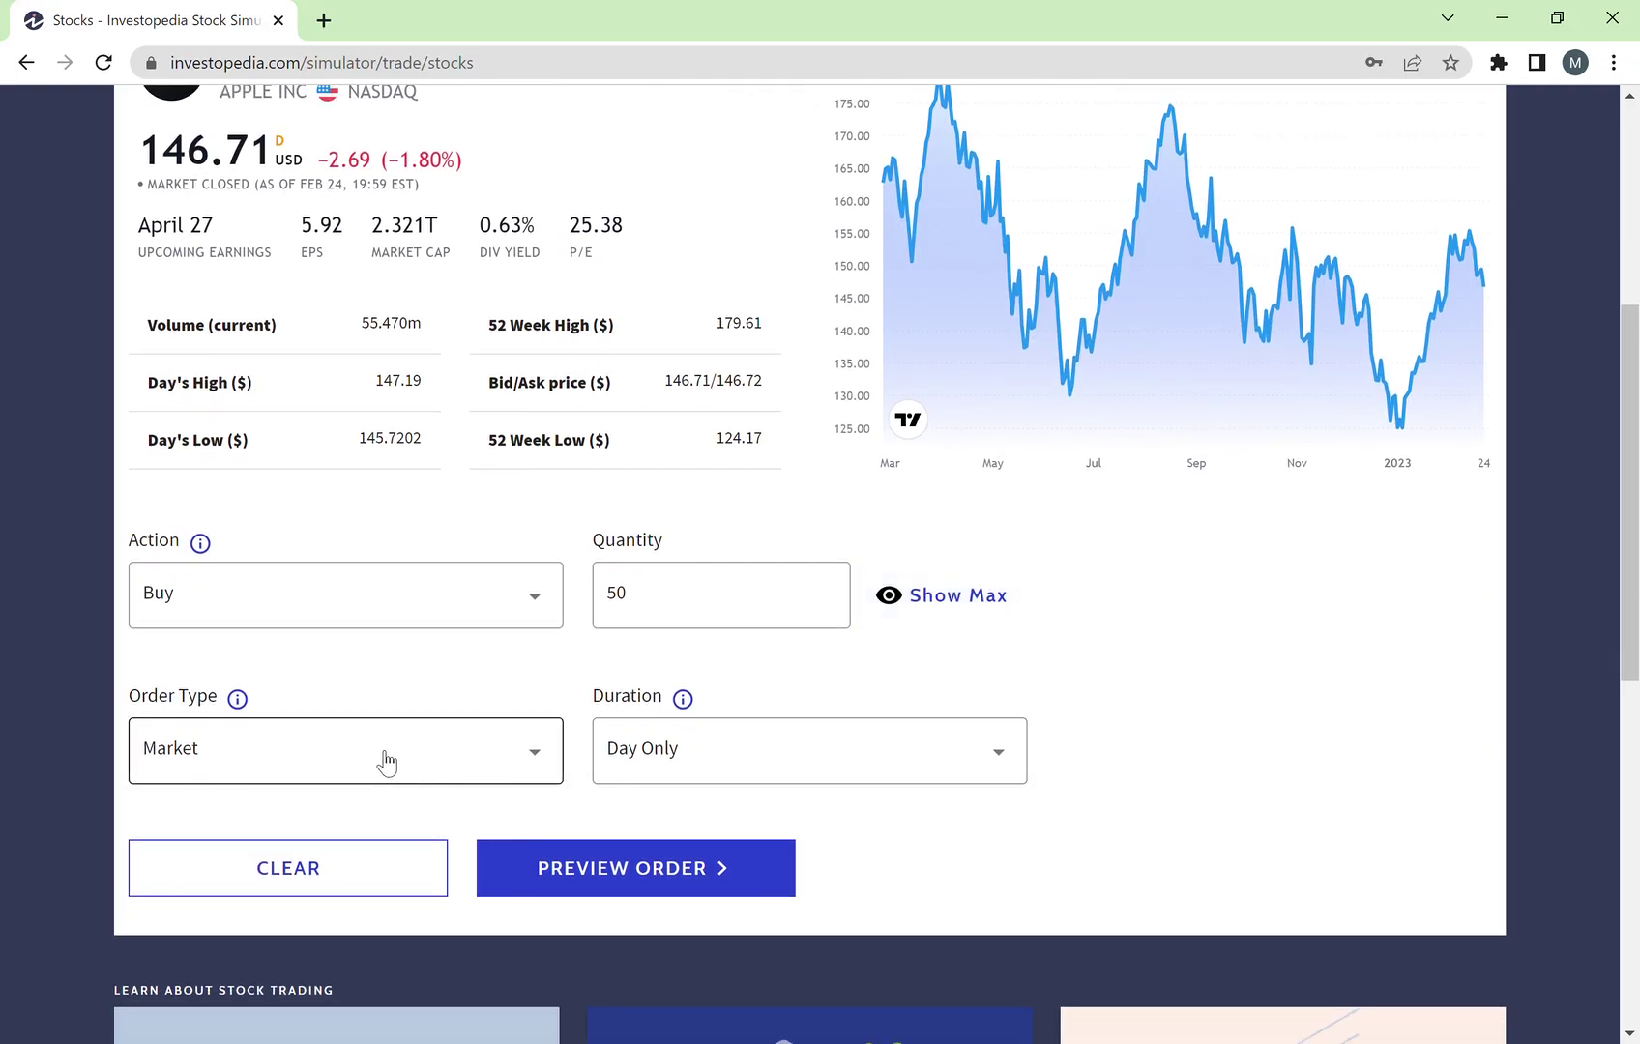
click(470, 771)
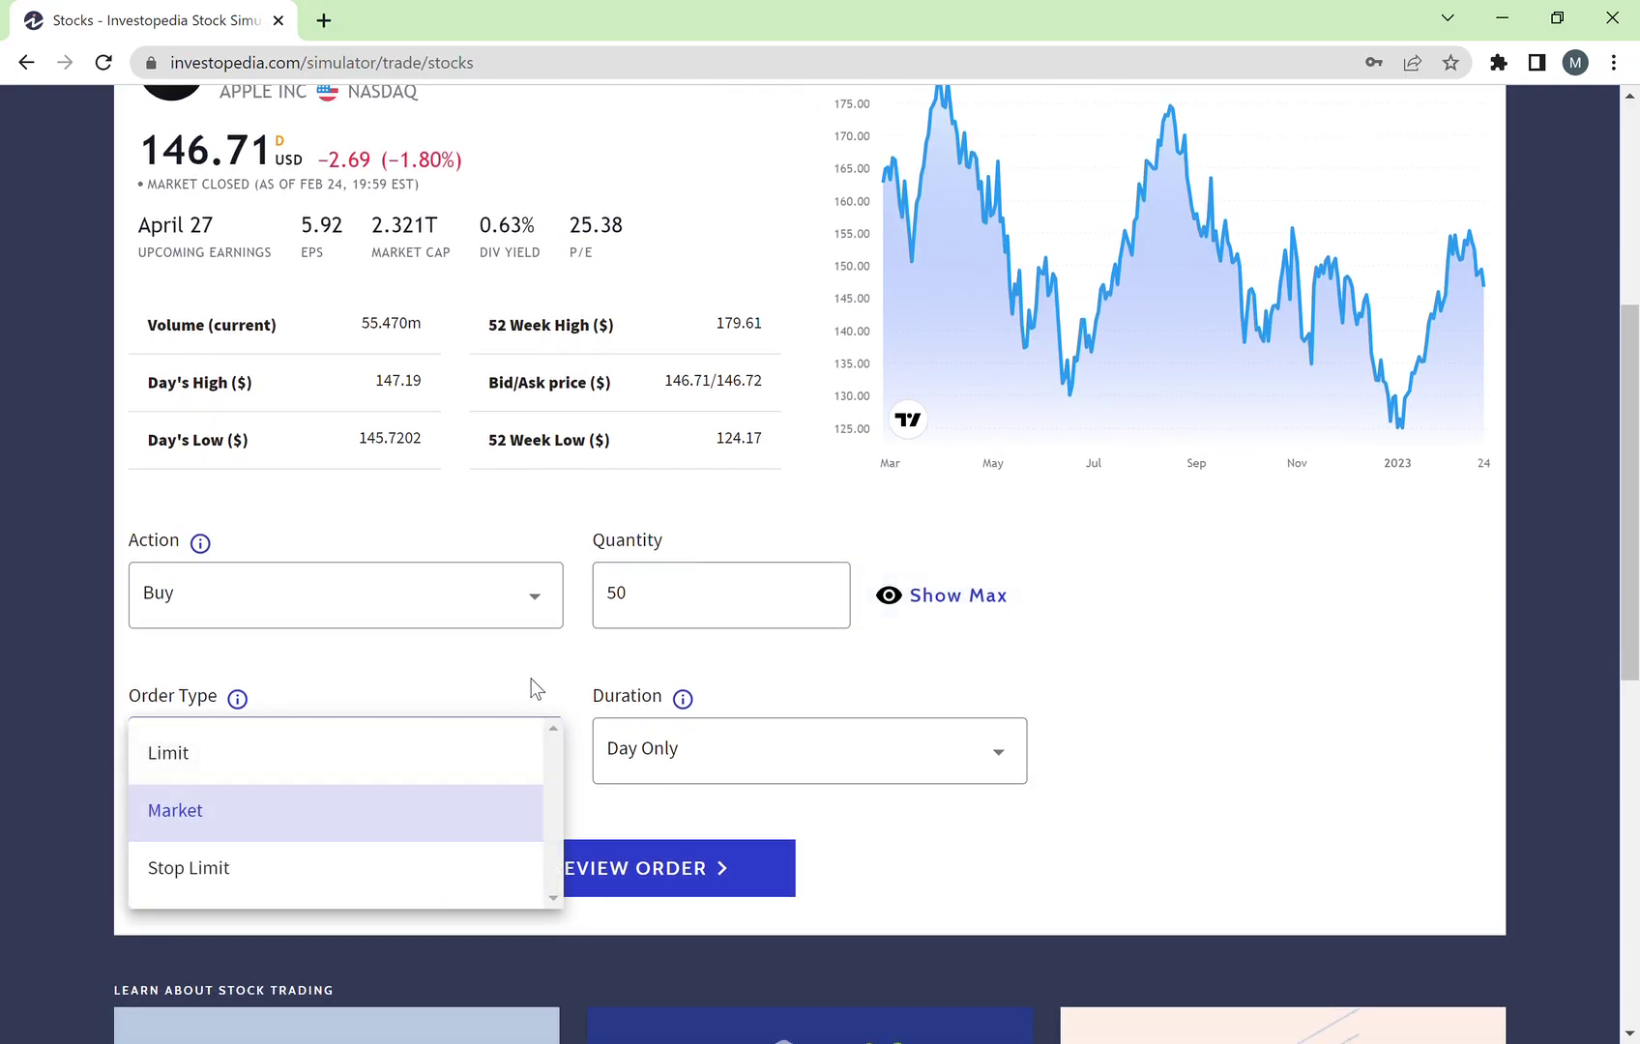
click(396, 814)
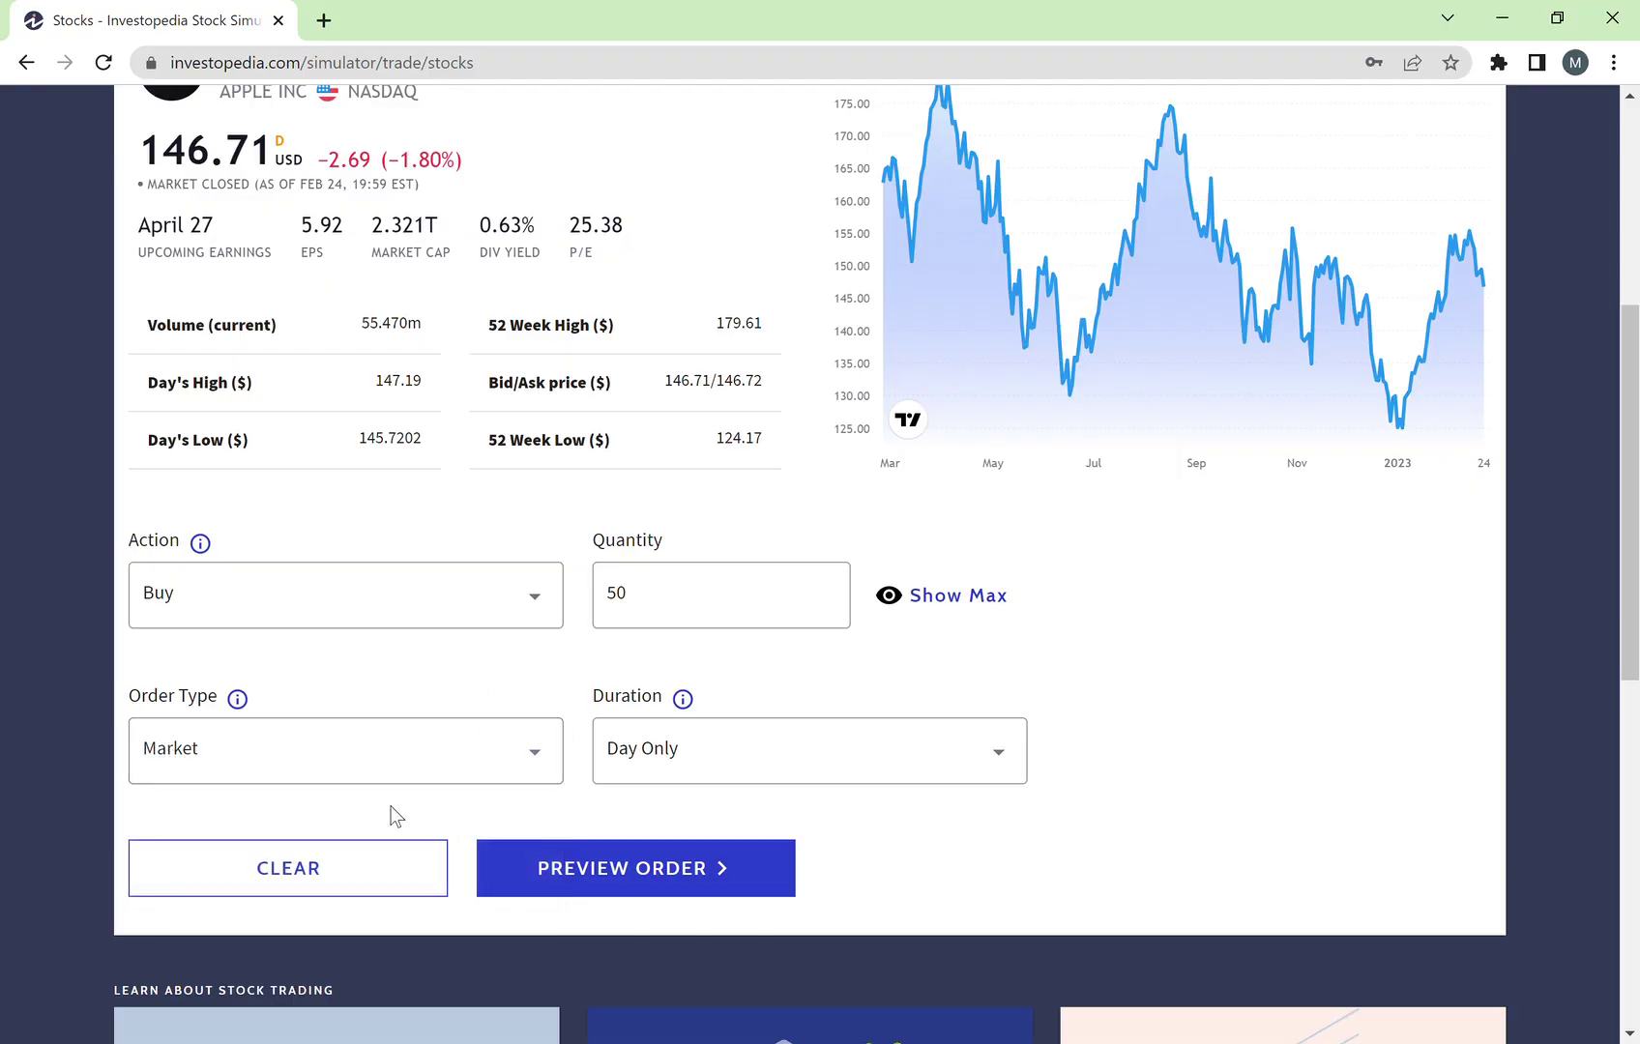
click(367, 759)
click(399, 672)
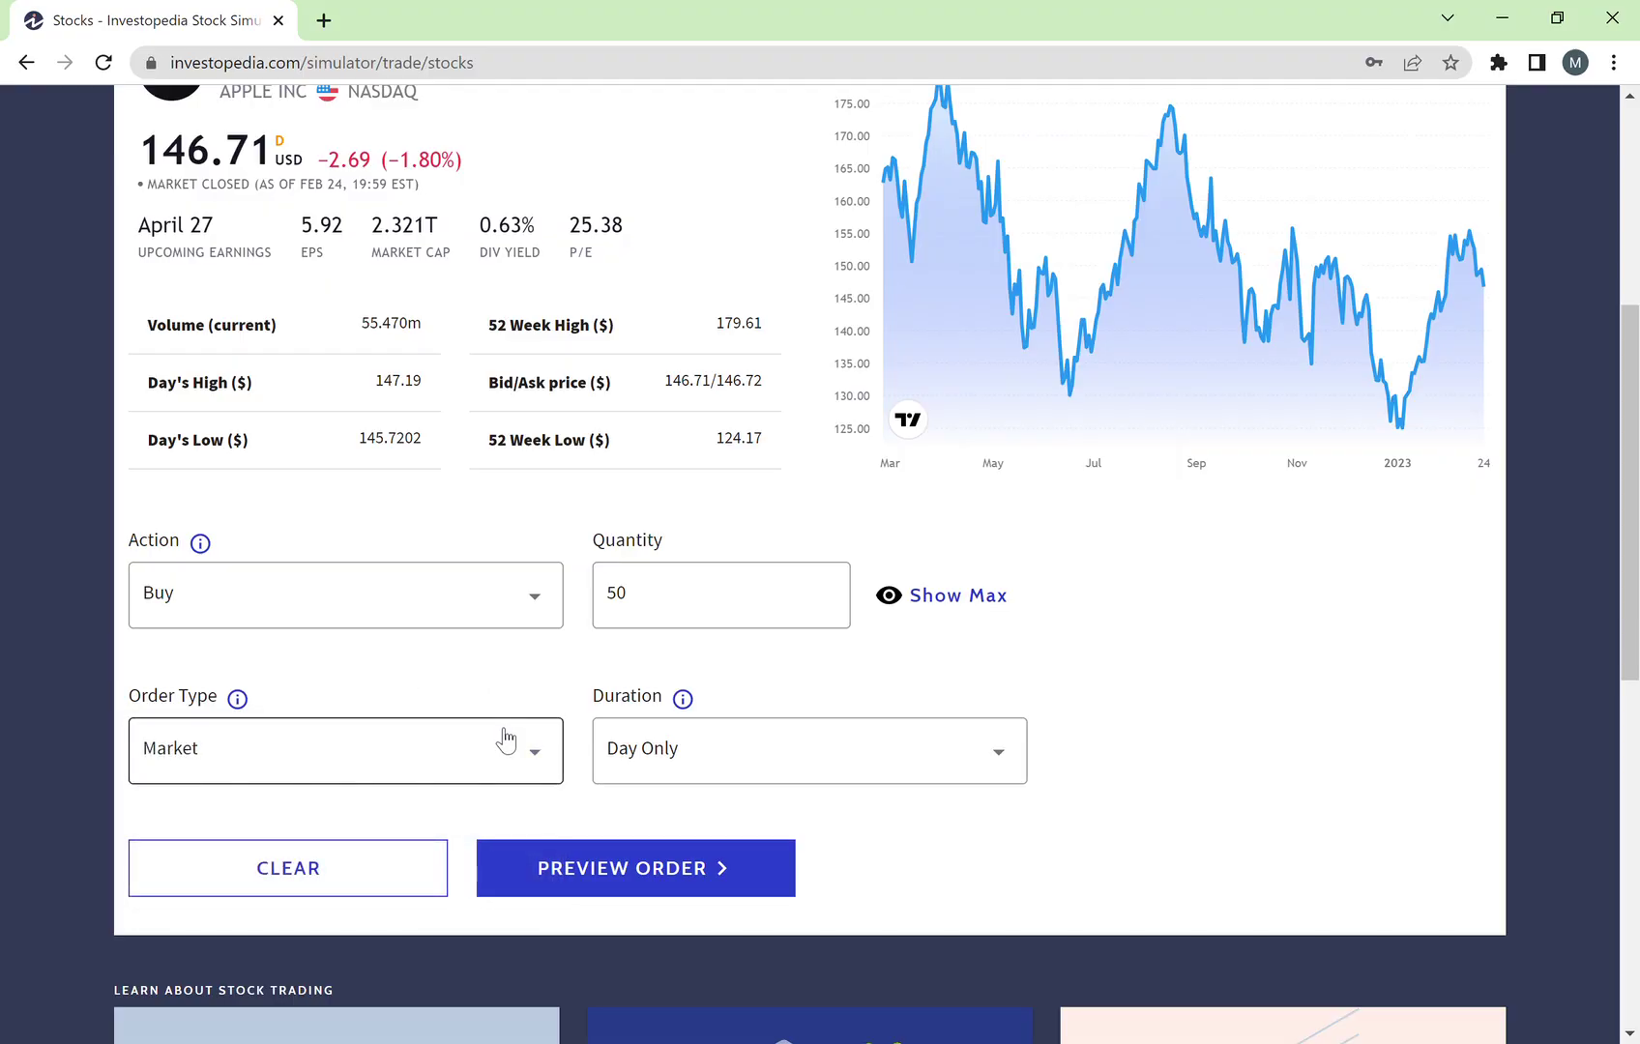
scroll(501, 741, up, 1)
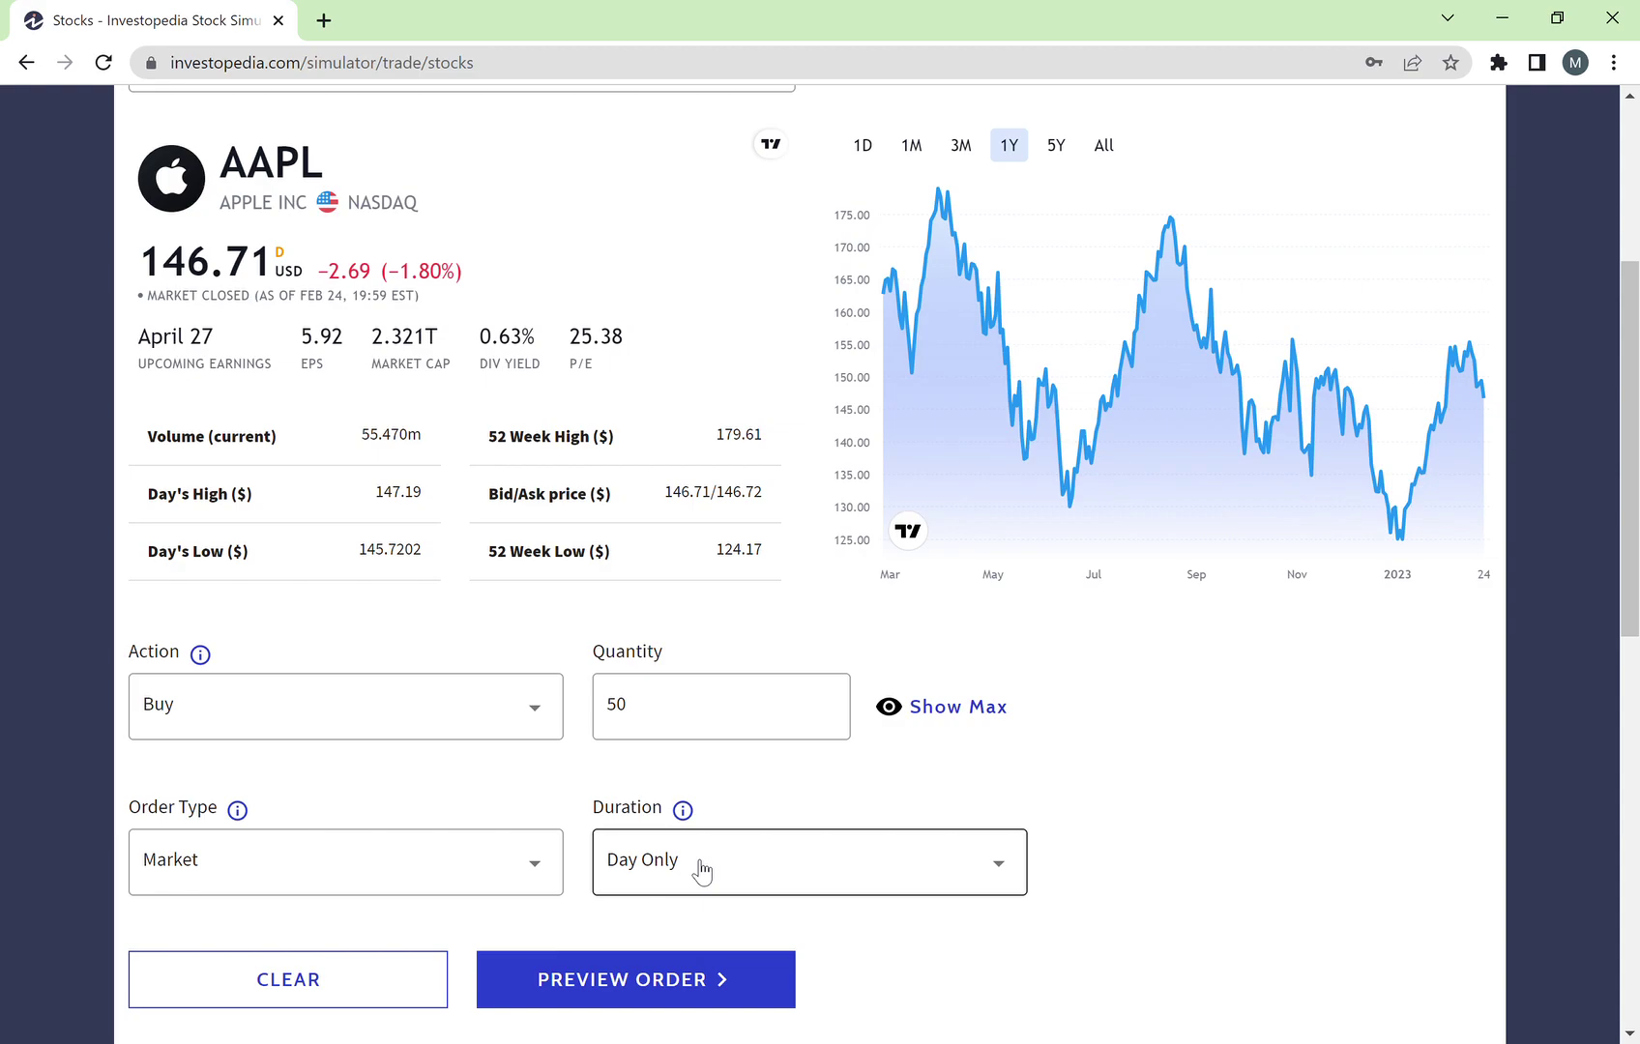
Step: Change the order duration from Day Only to Good Until Cancelled
click(702, 873)
click(771, 806)
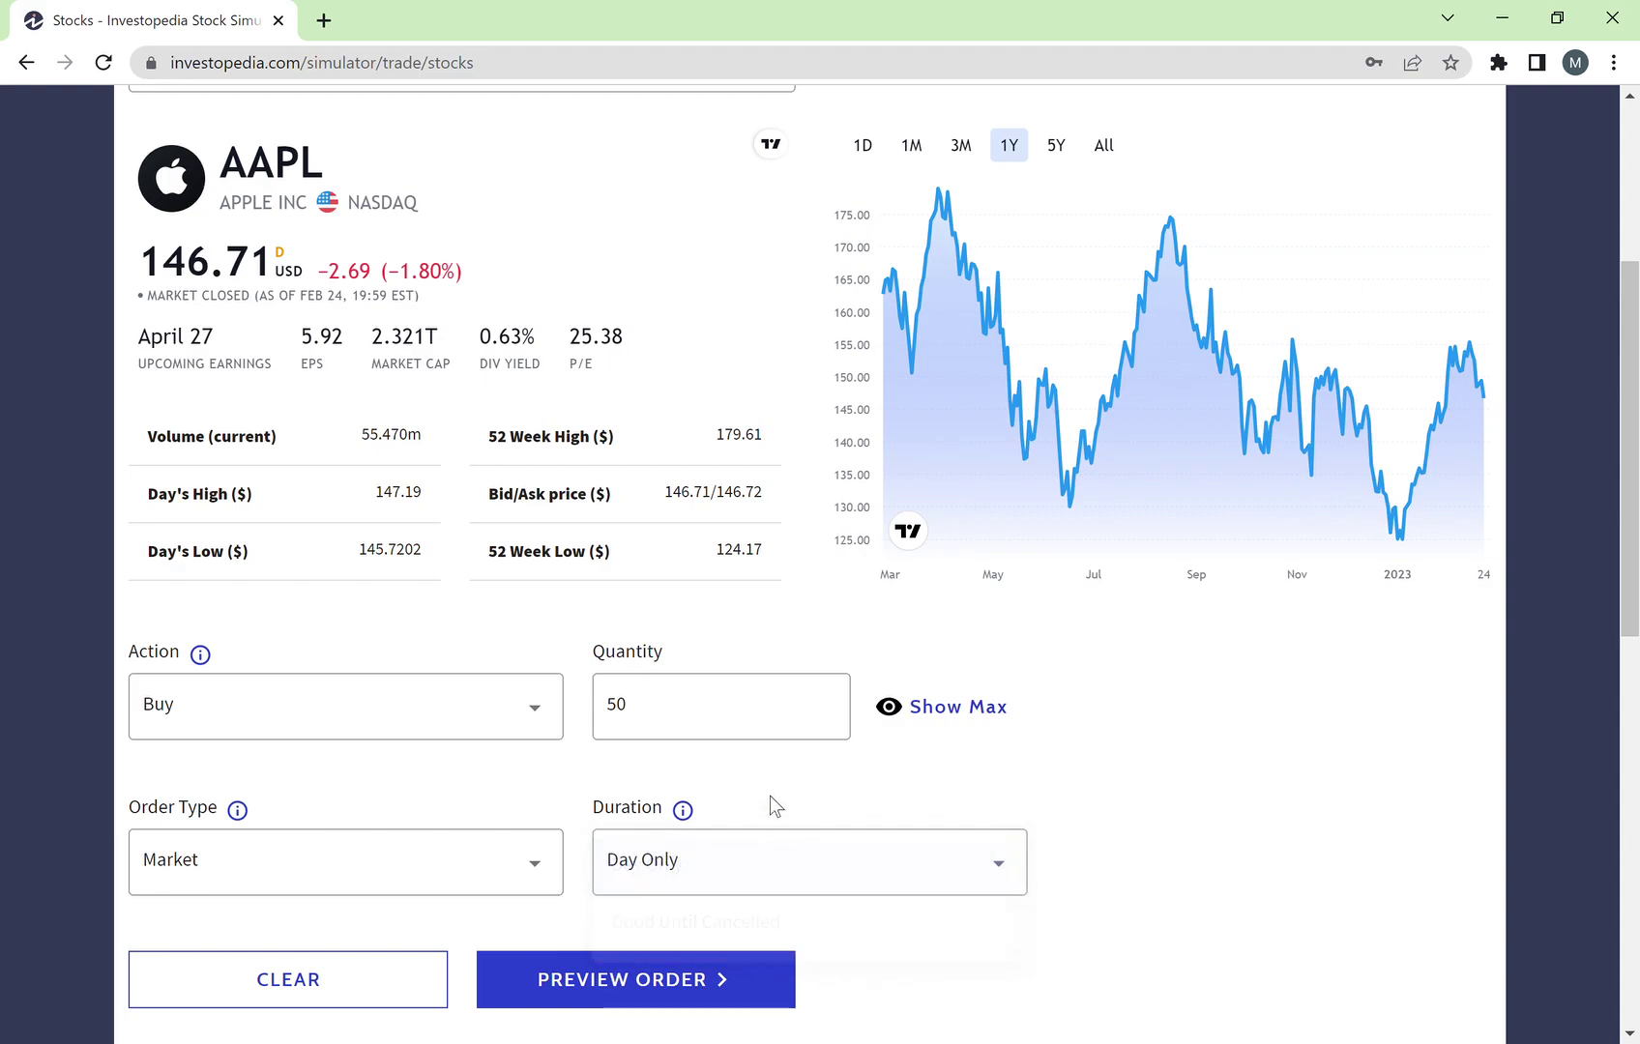
click(707, 873)
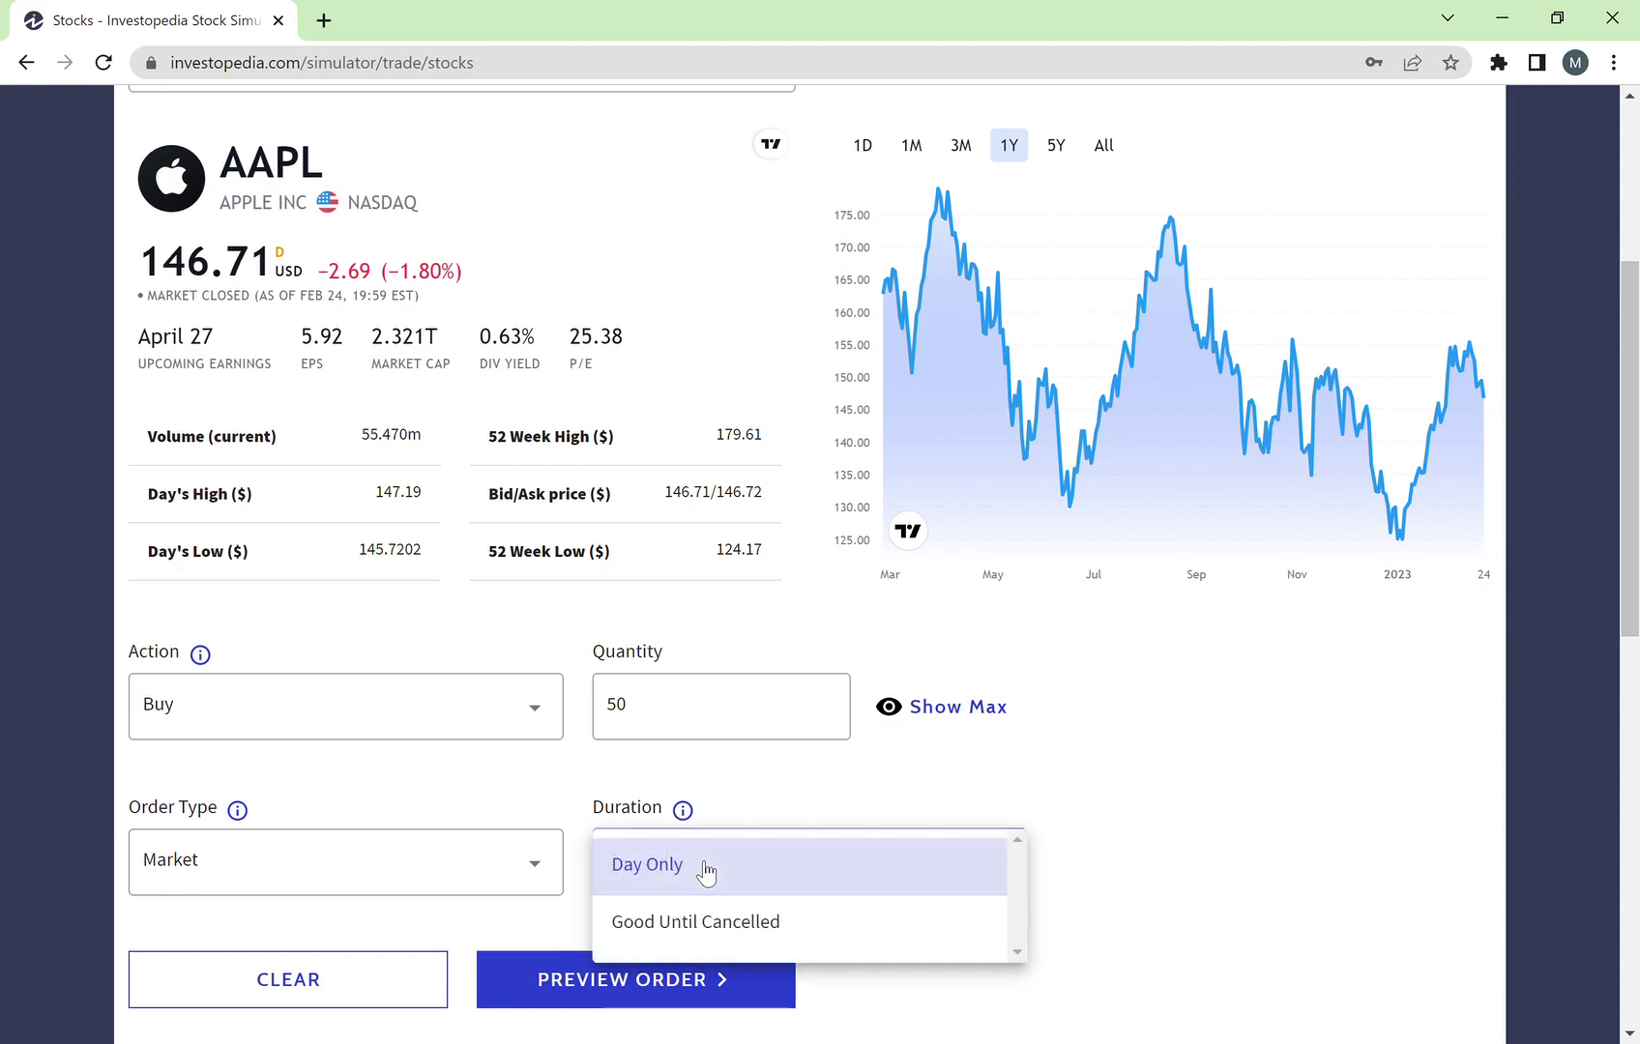
click(745, 799)
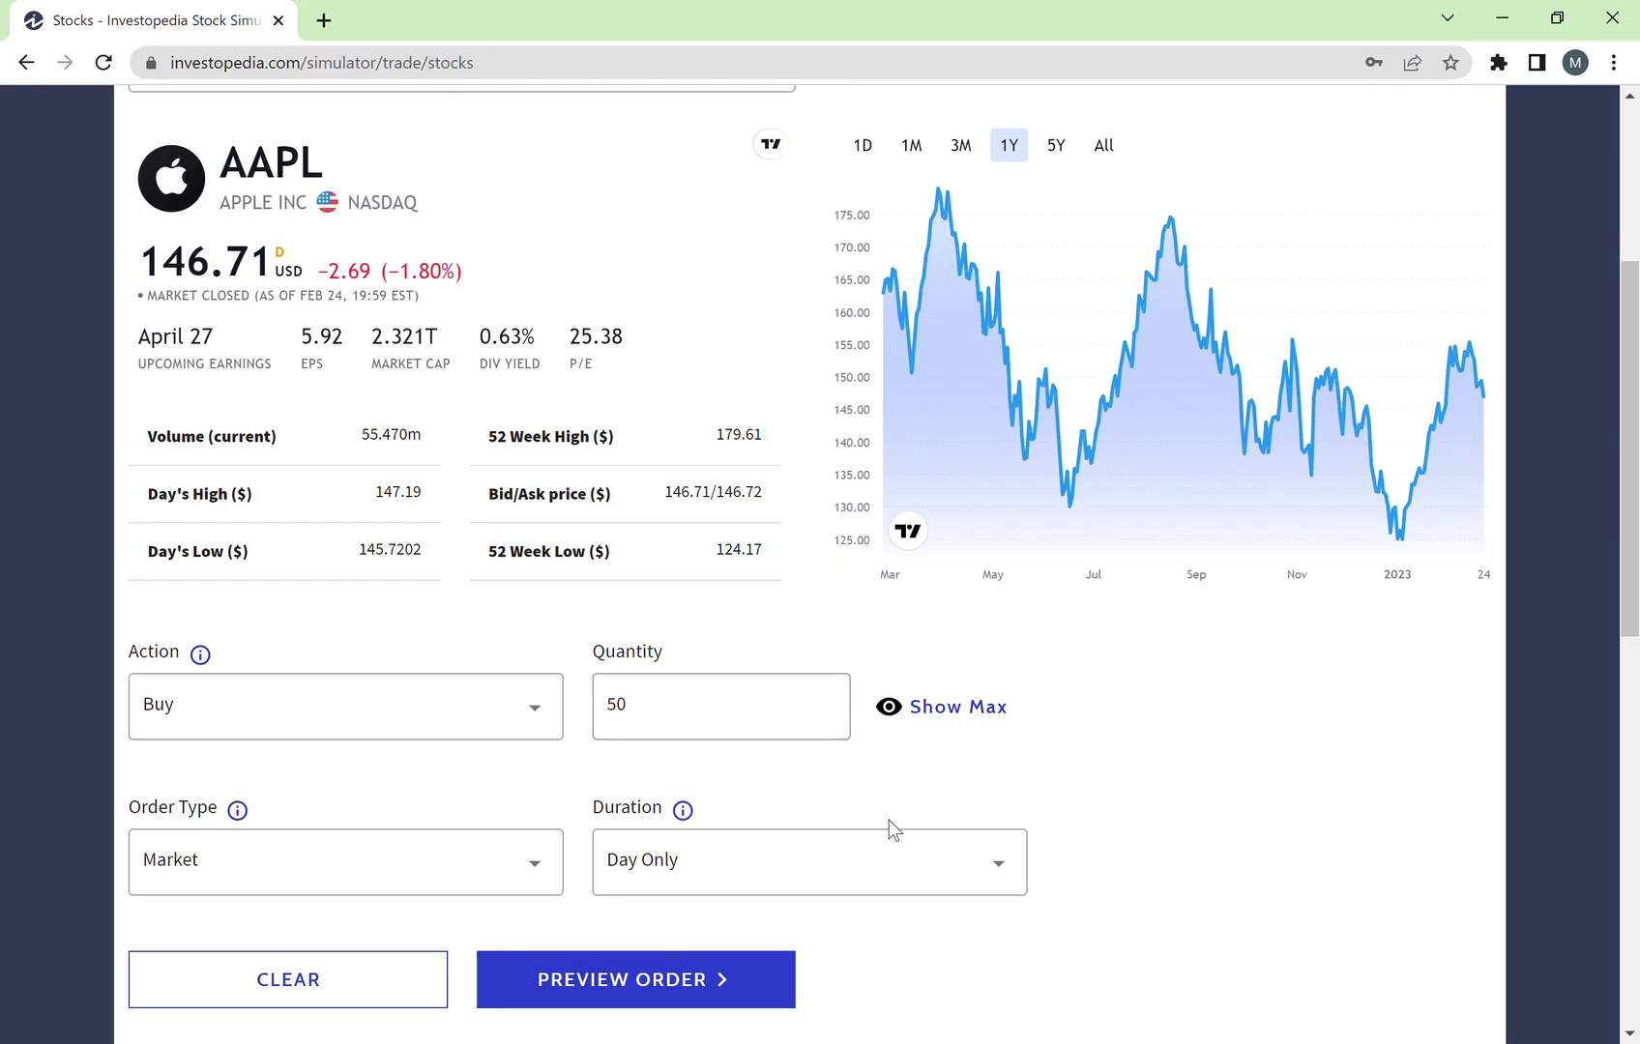
click(859, 868)
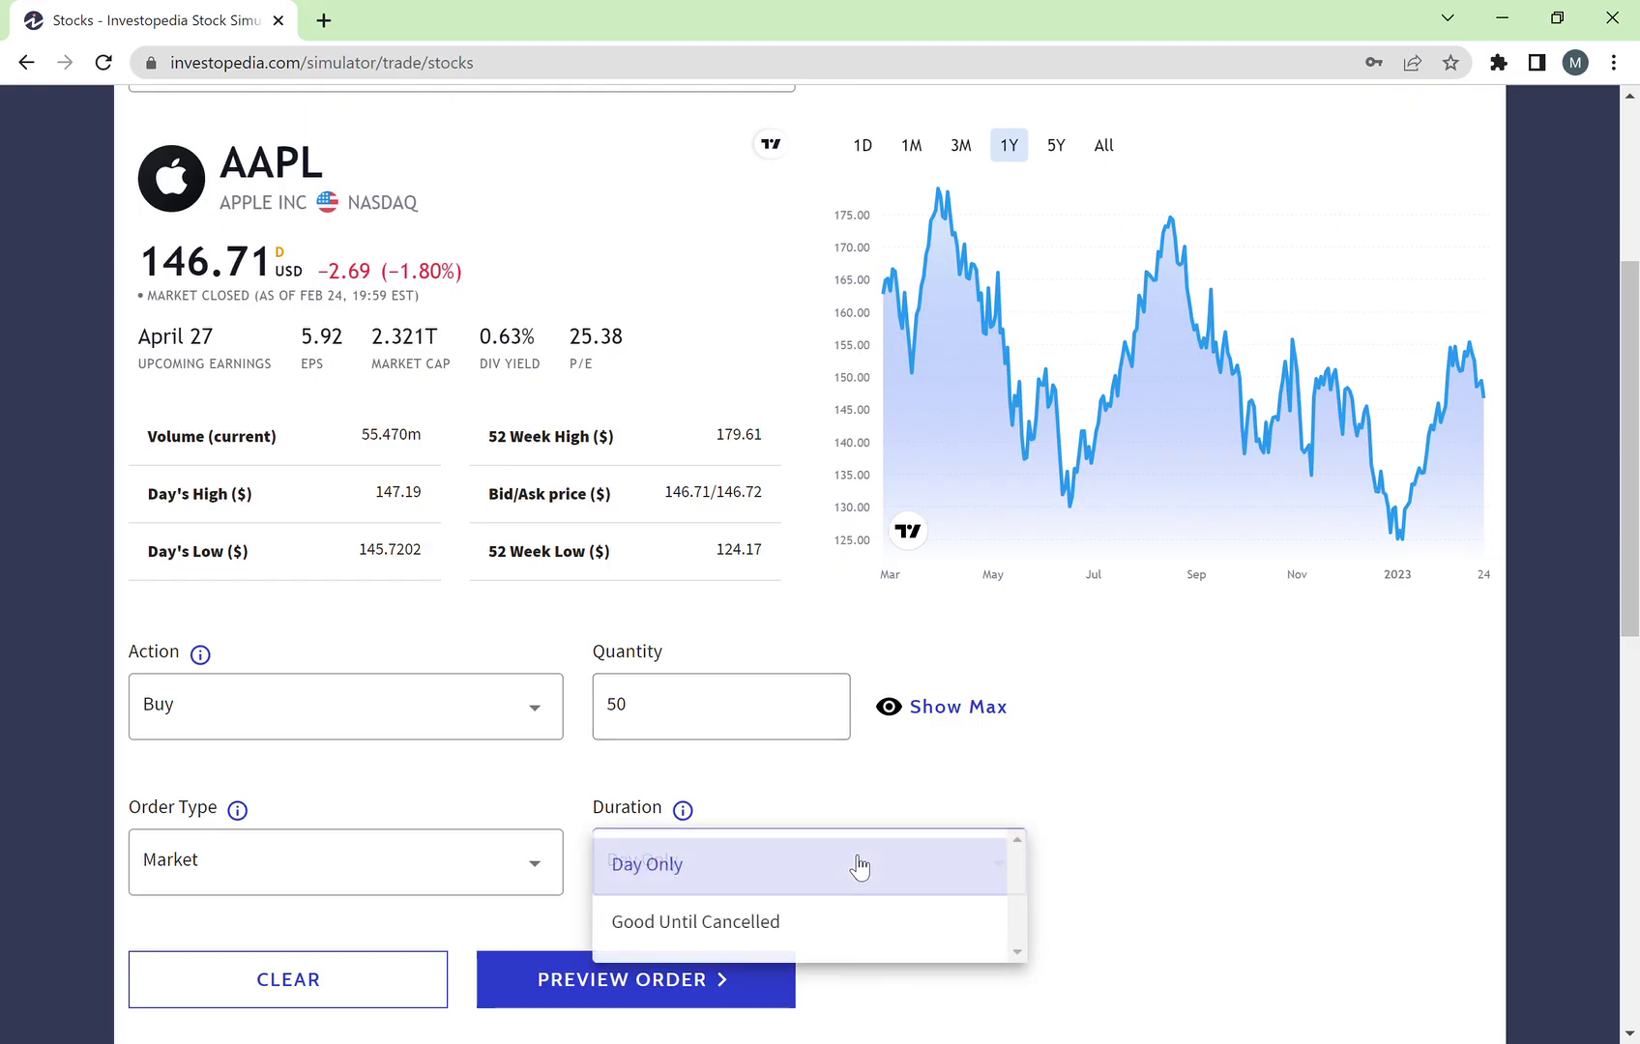
click(791, 933)
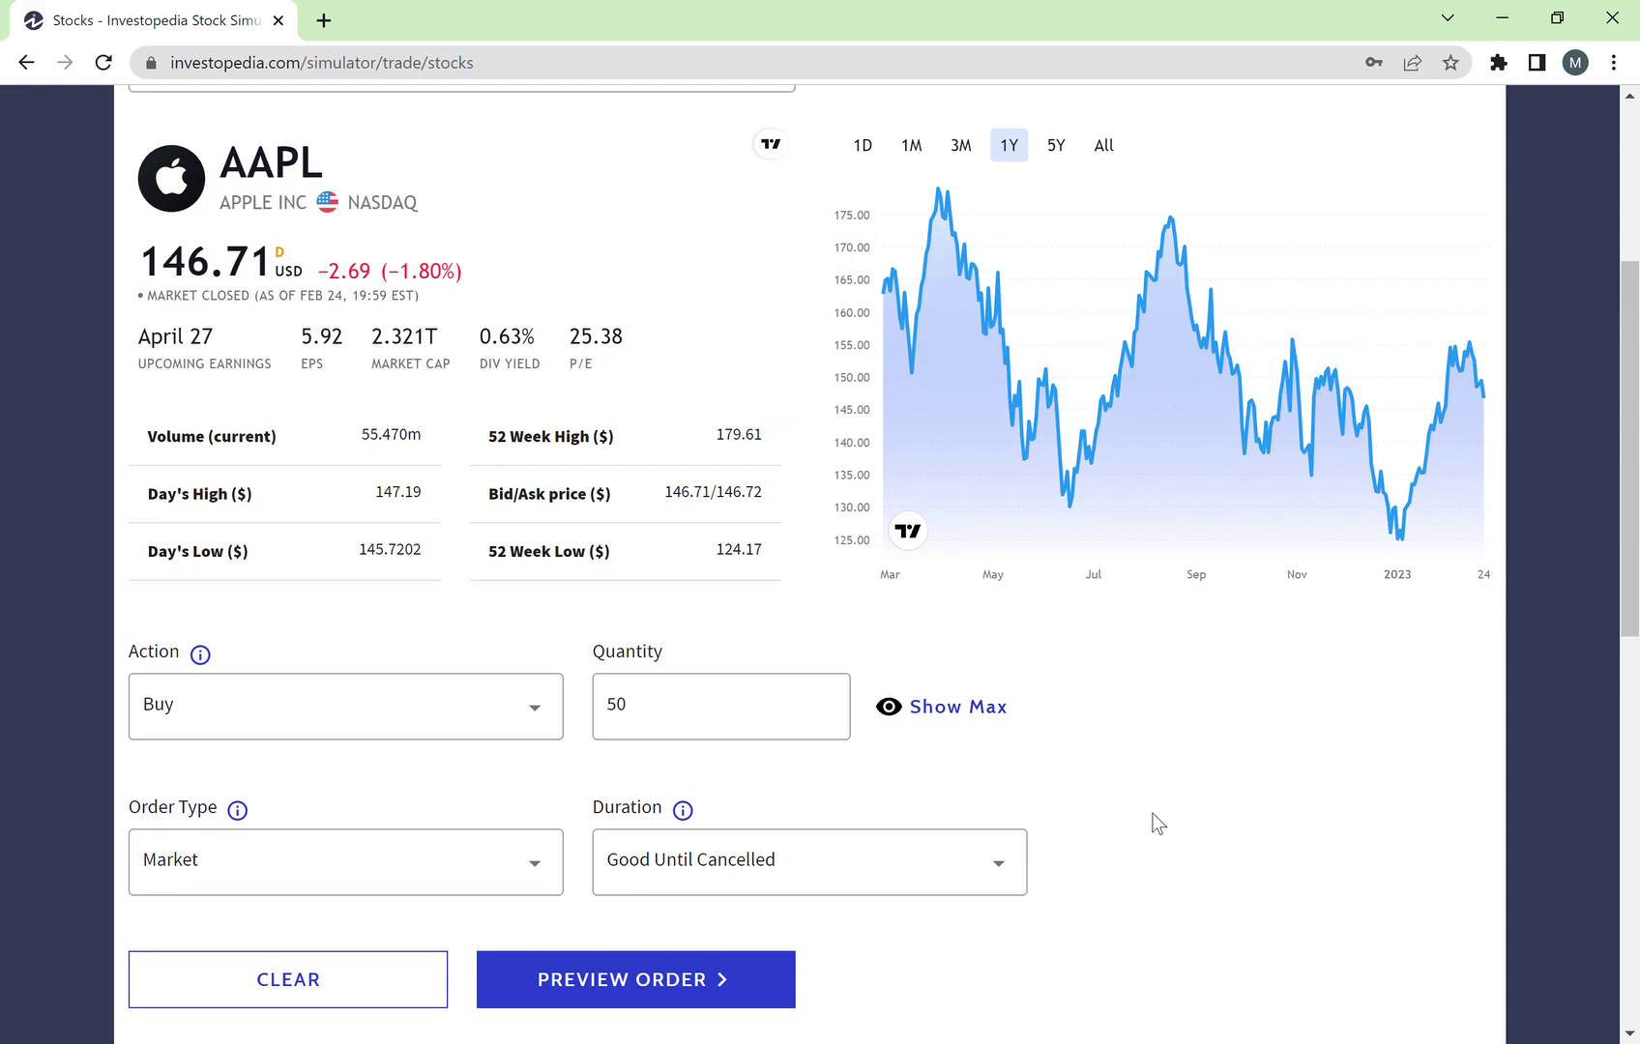
scroll(1154, 820, down, 1)
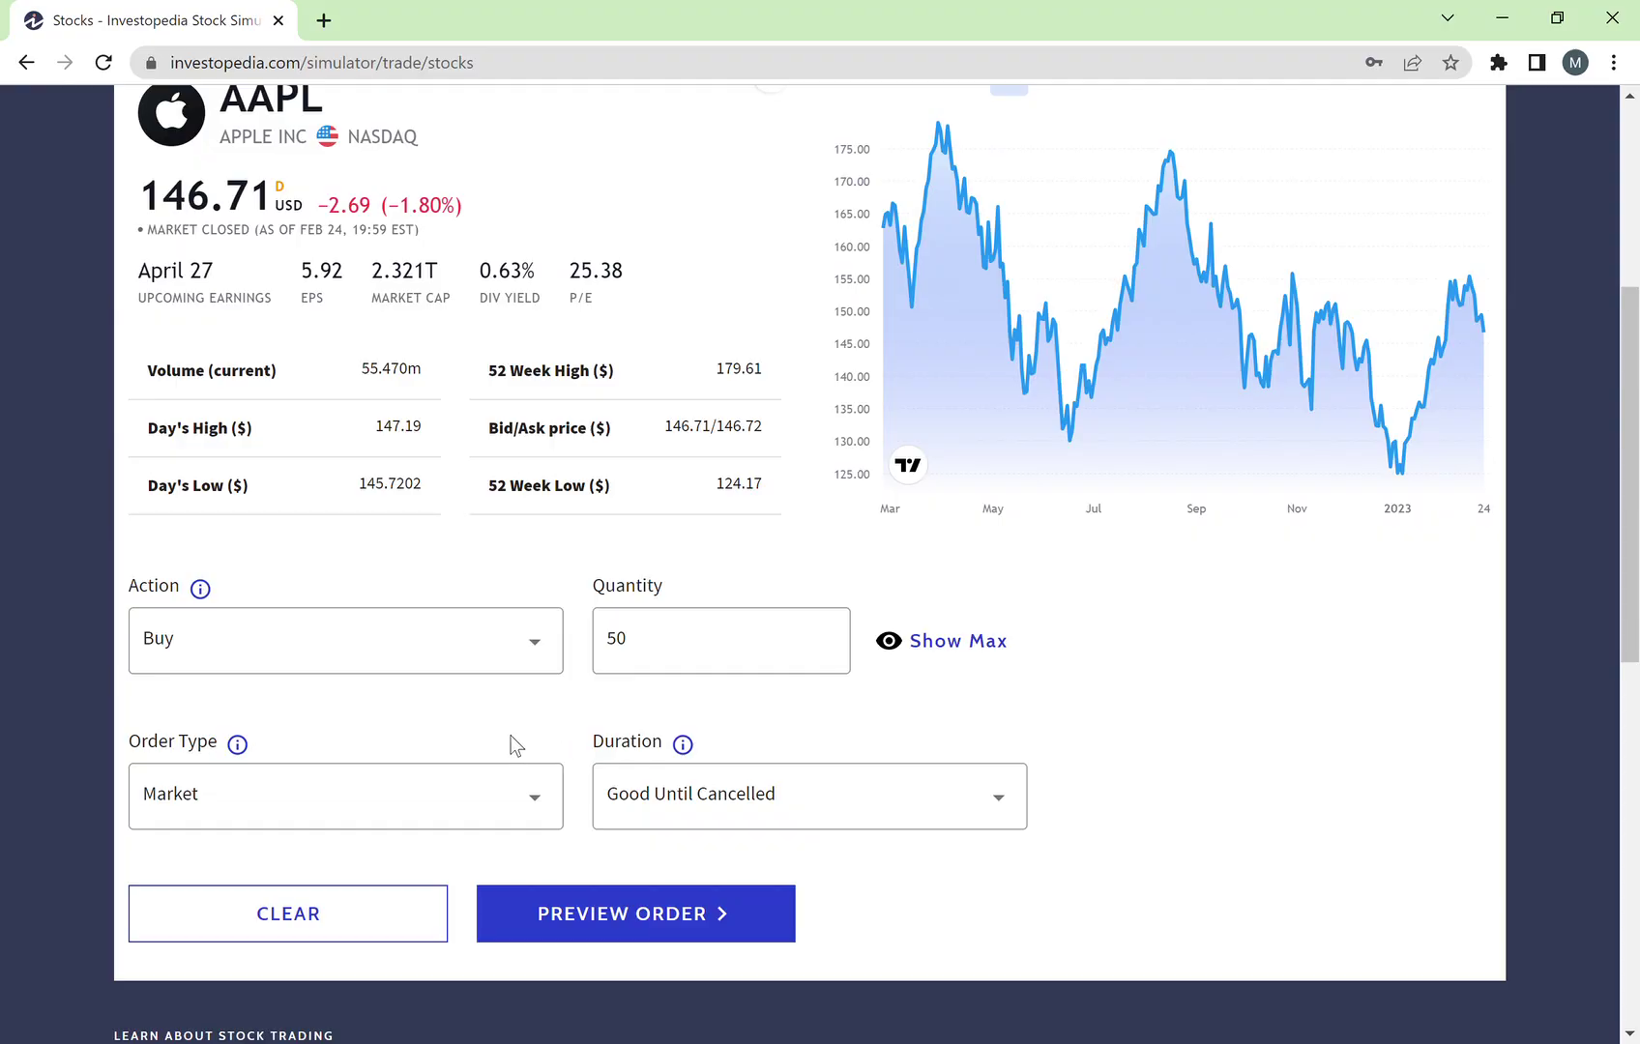
Step: Make the 50-share AAPL buy a Stop Limit order at $140 and preview it
click(465, 803)
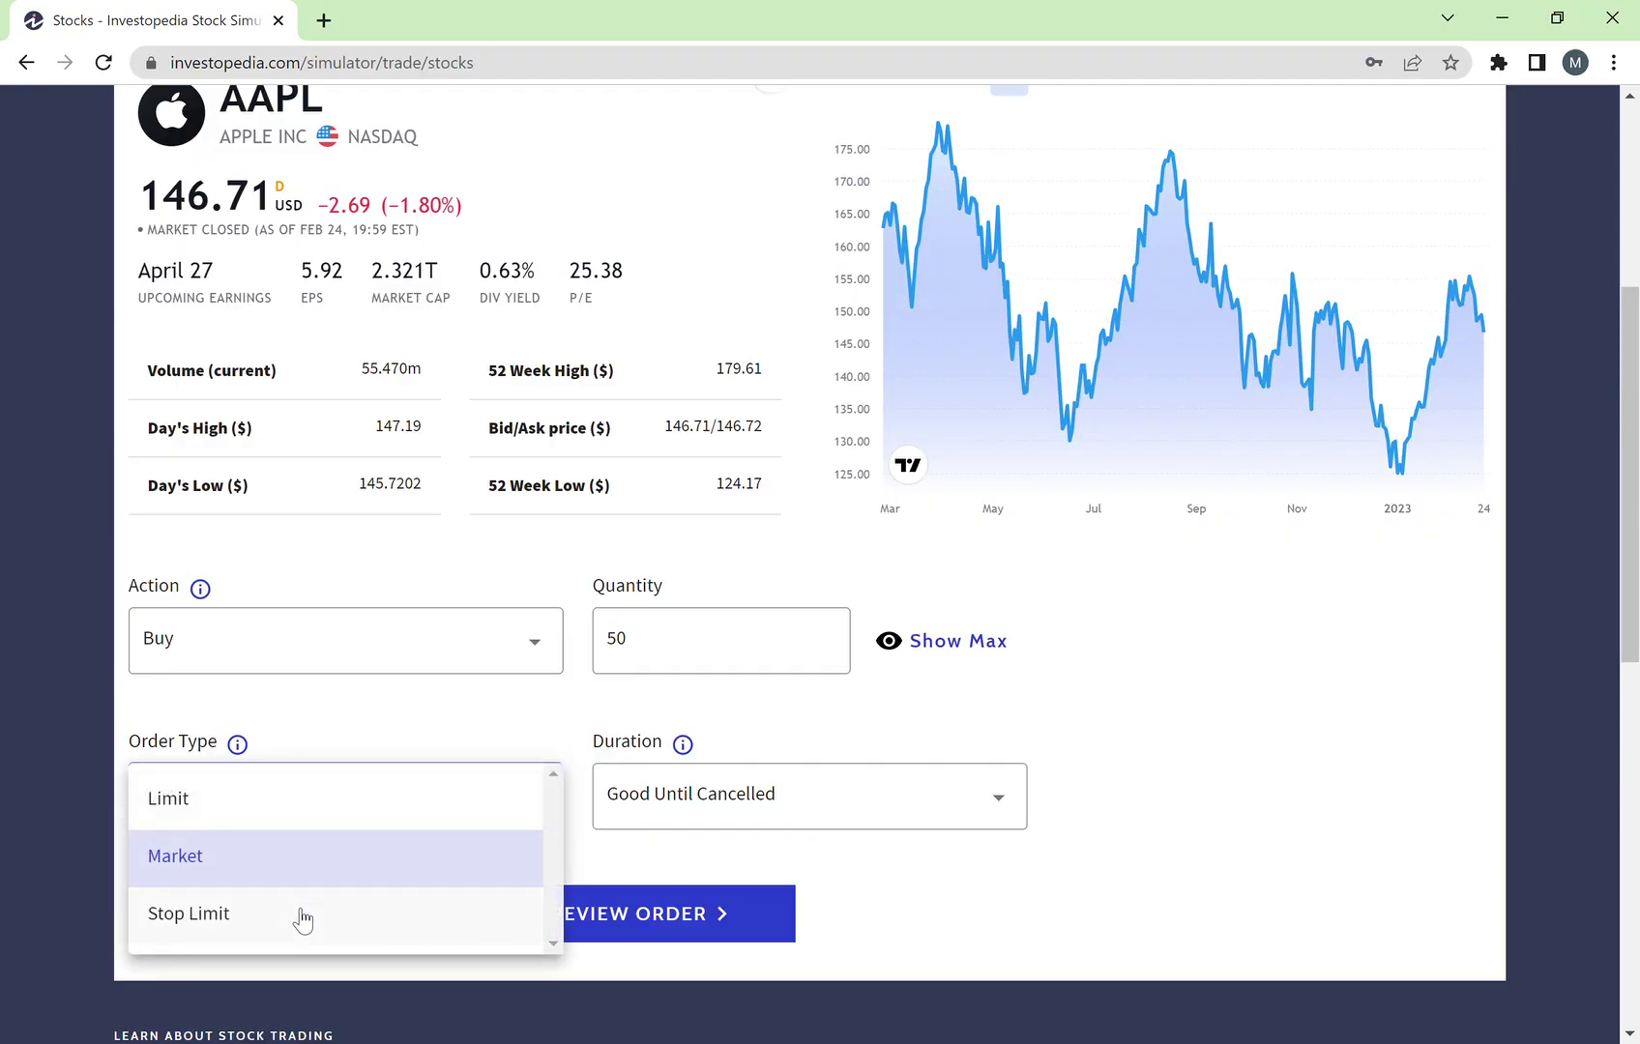
click(302, 919)
click(713, 788)
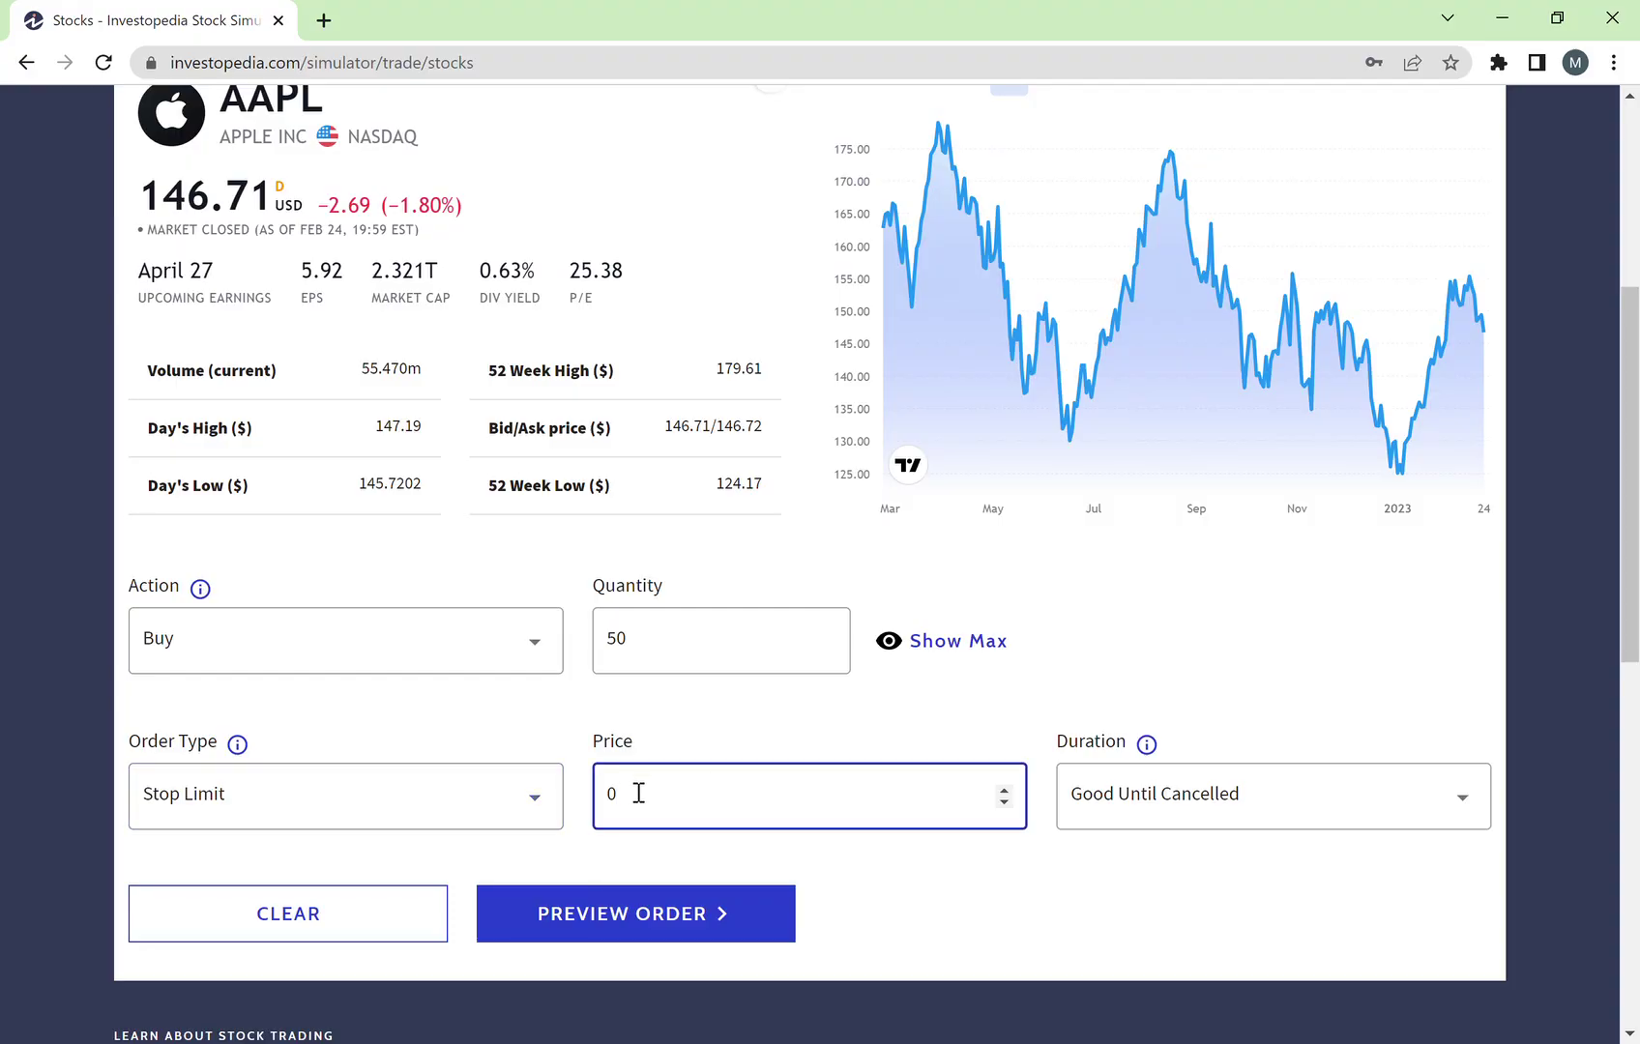
text(155)
key(BackSpace)
key(BackSpace)
key(BackSpace)
text(140)
double_click(658, 811)
click(1064, 869)
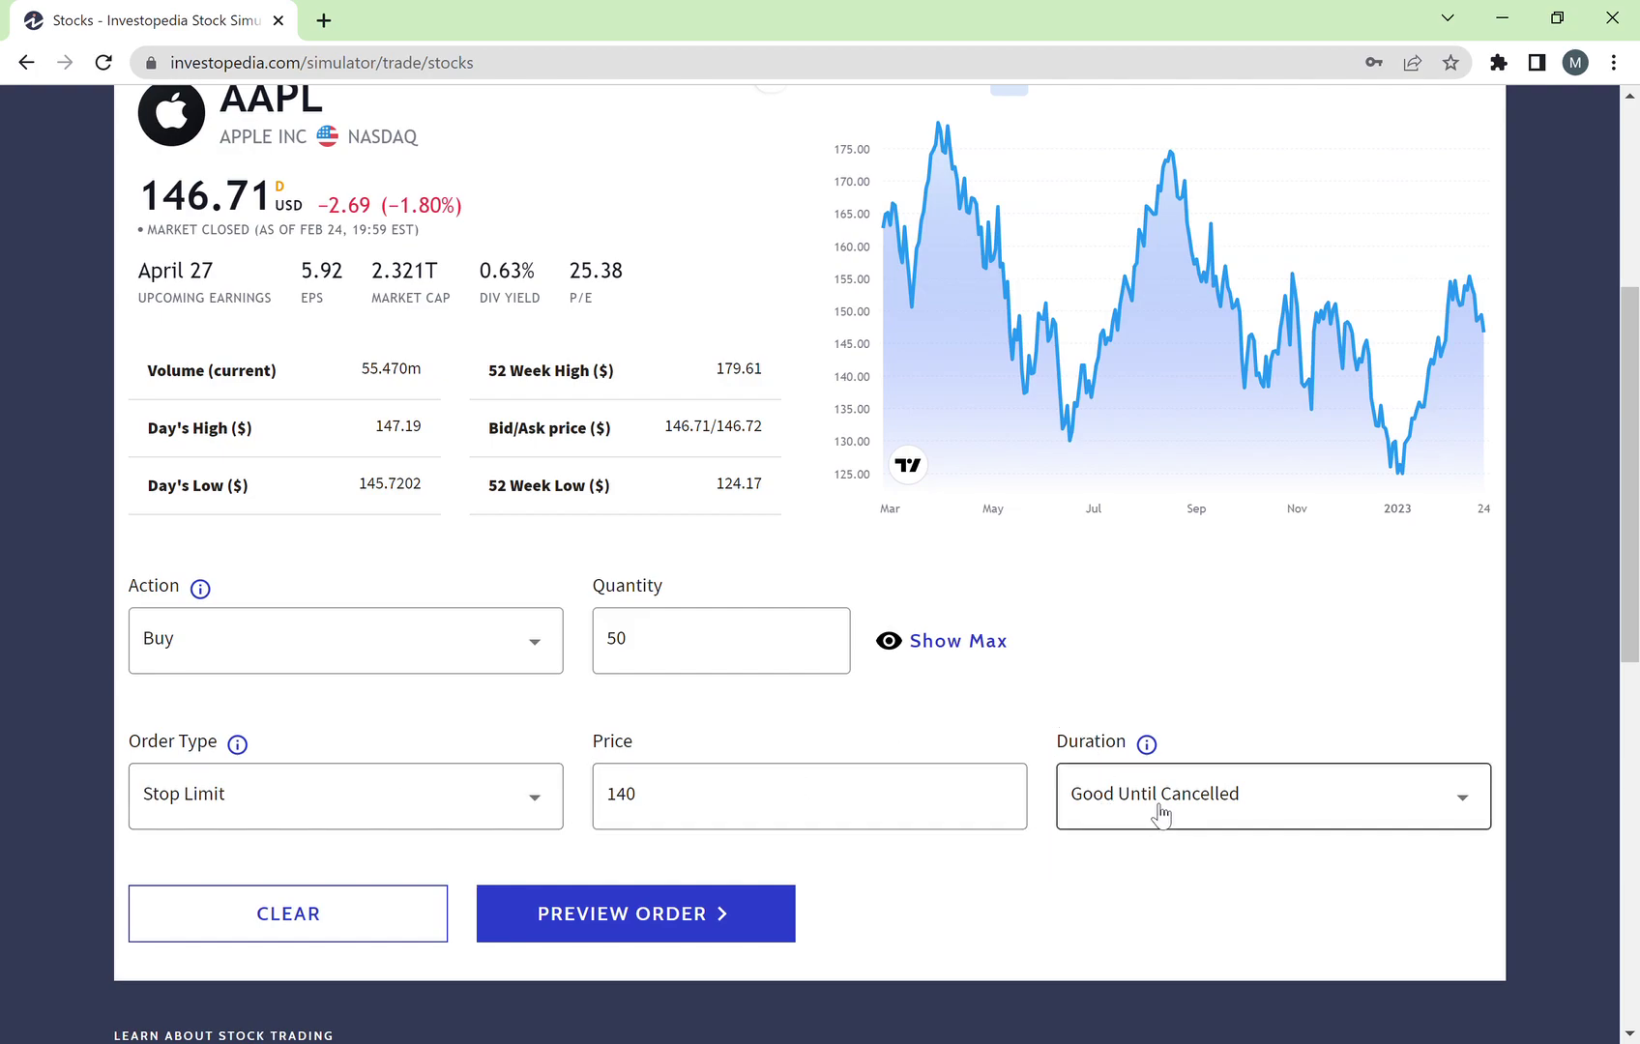
click(753, 808)
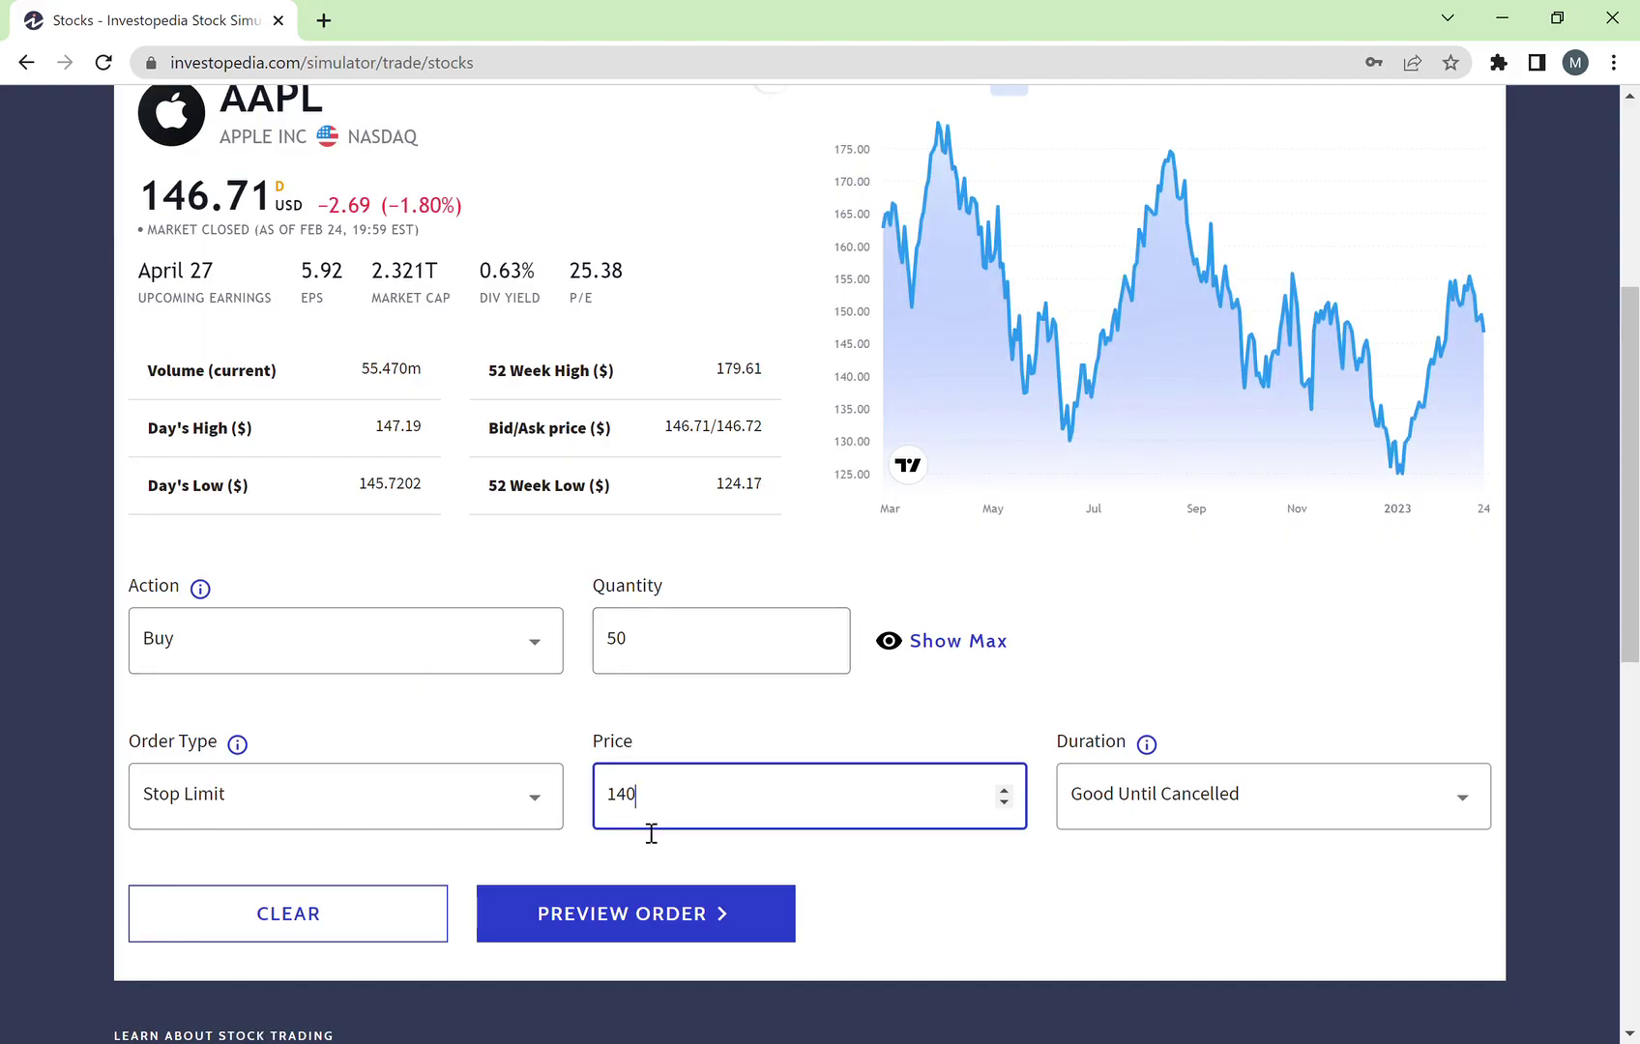
click(608, 903)
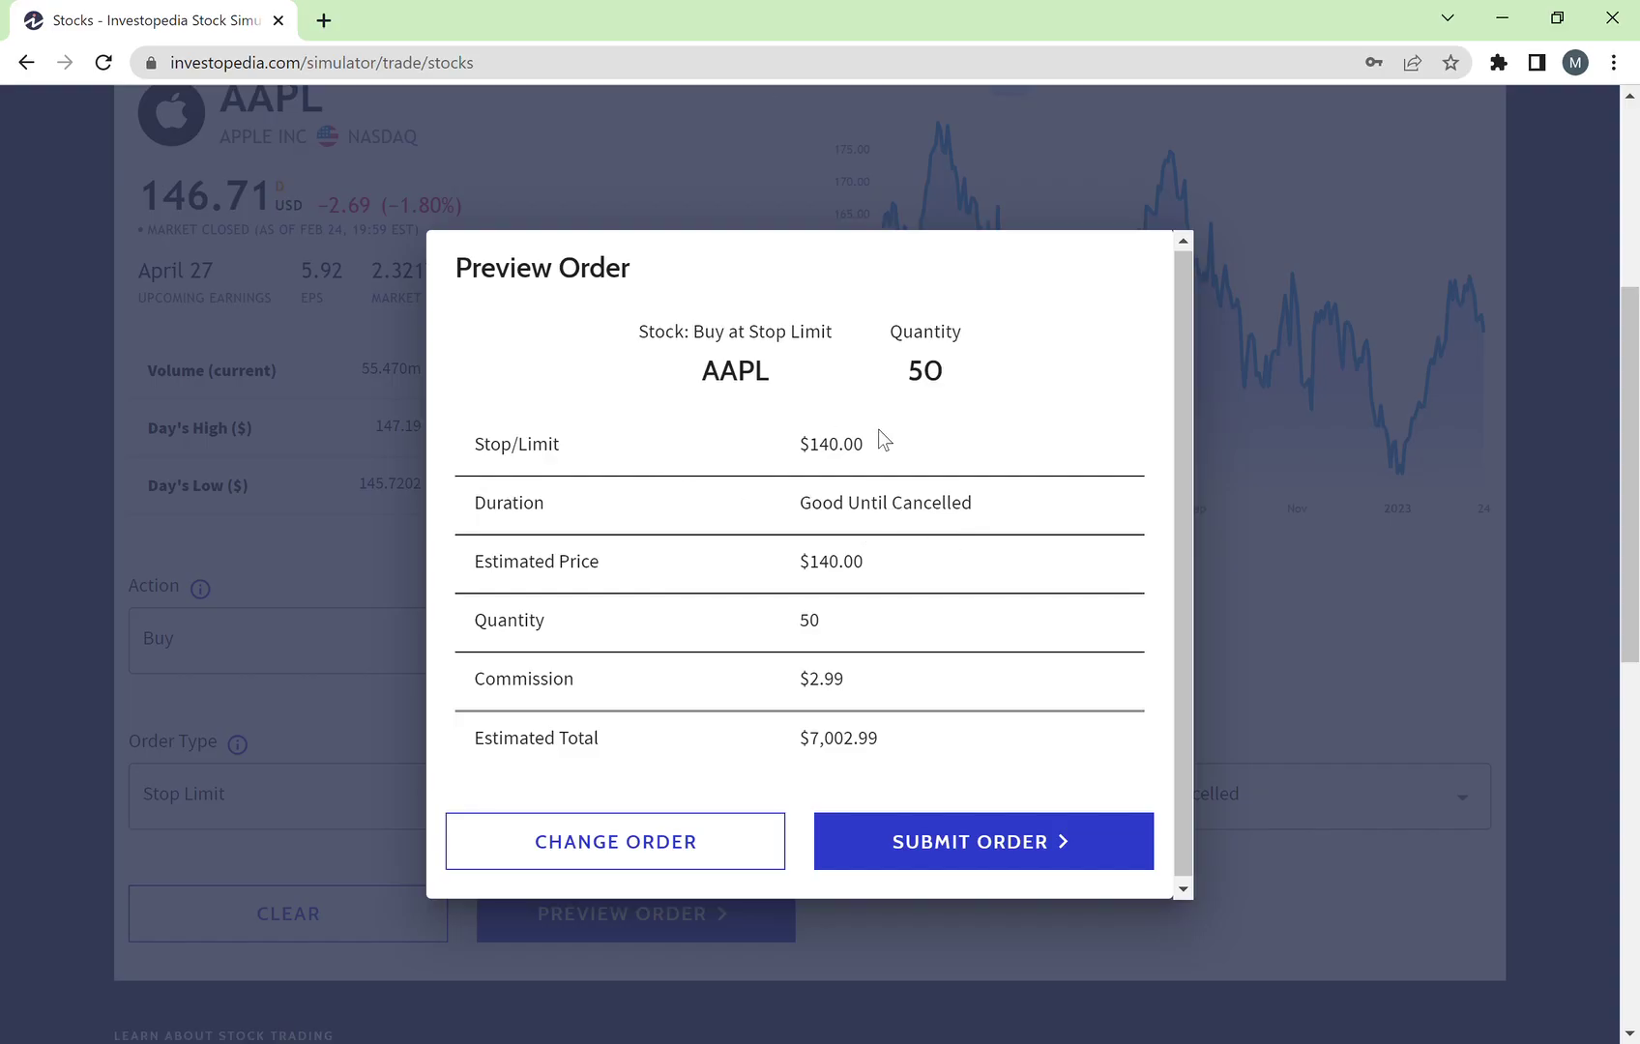
drag(913, 580, 737, 445)
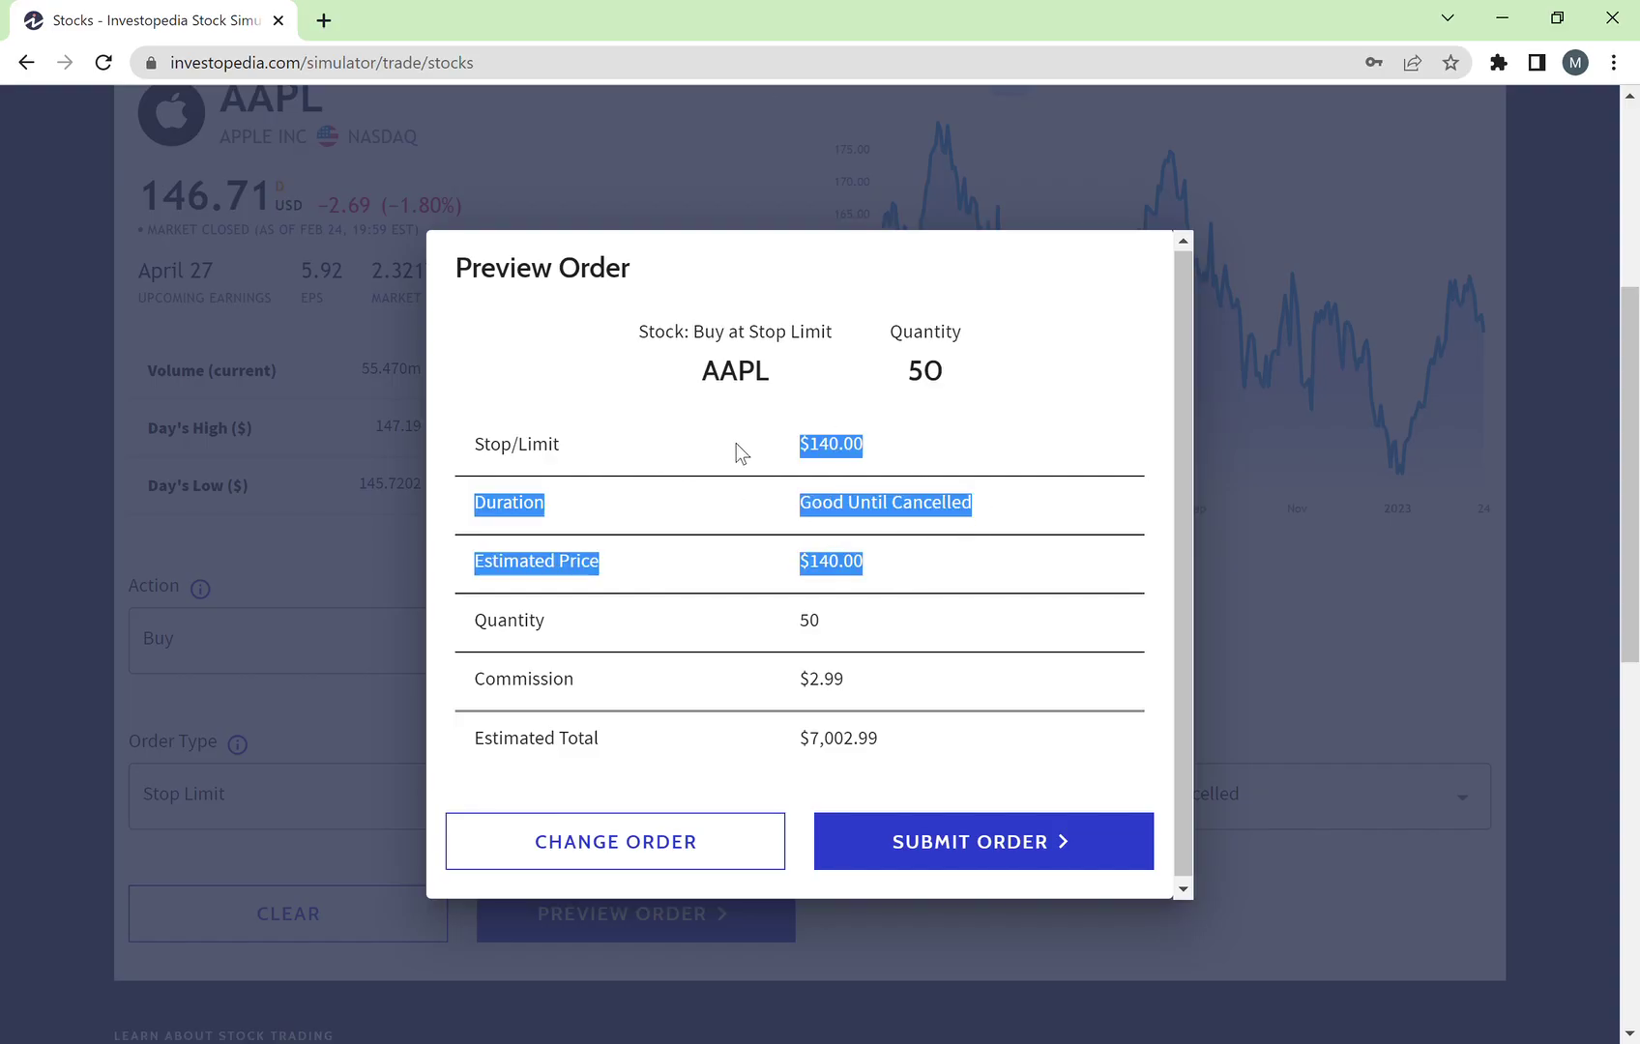
click(615, 481)
drag(846, 619, 763, 620)
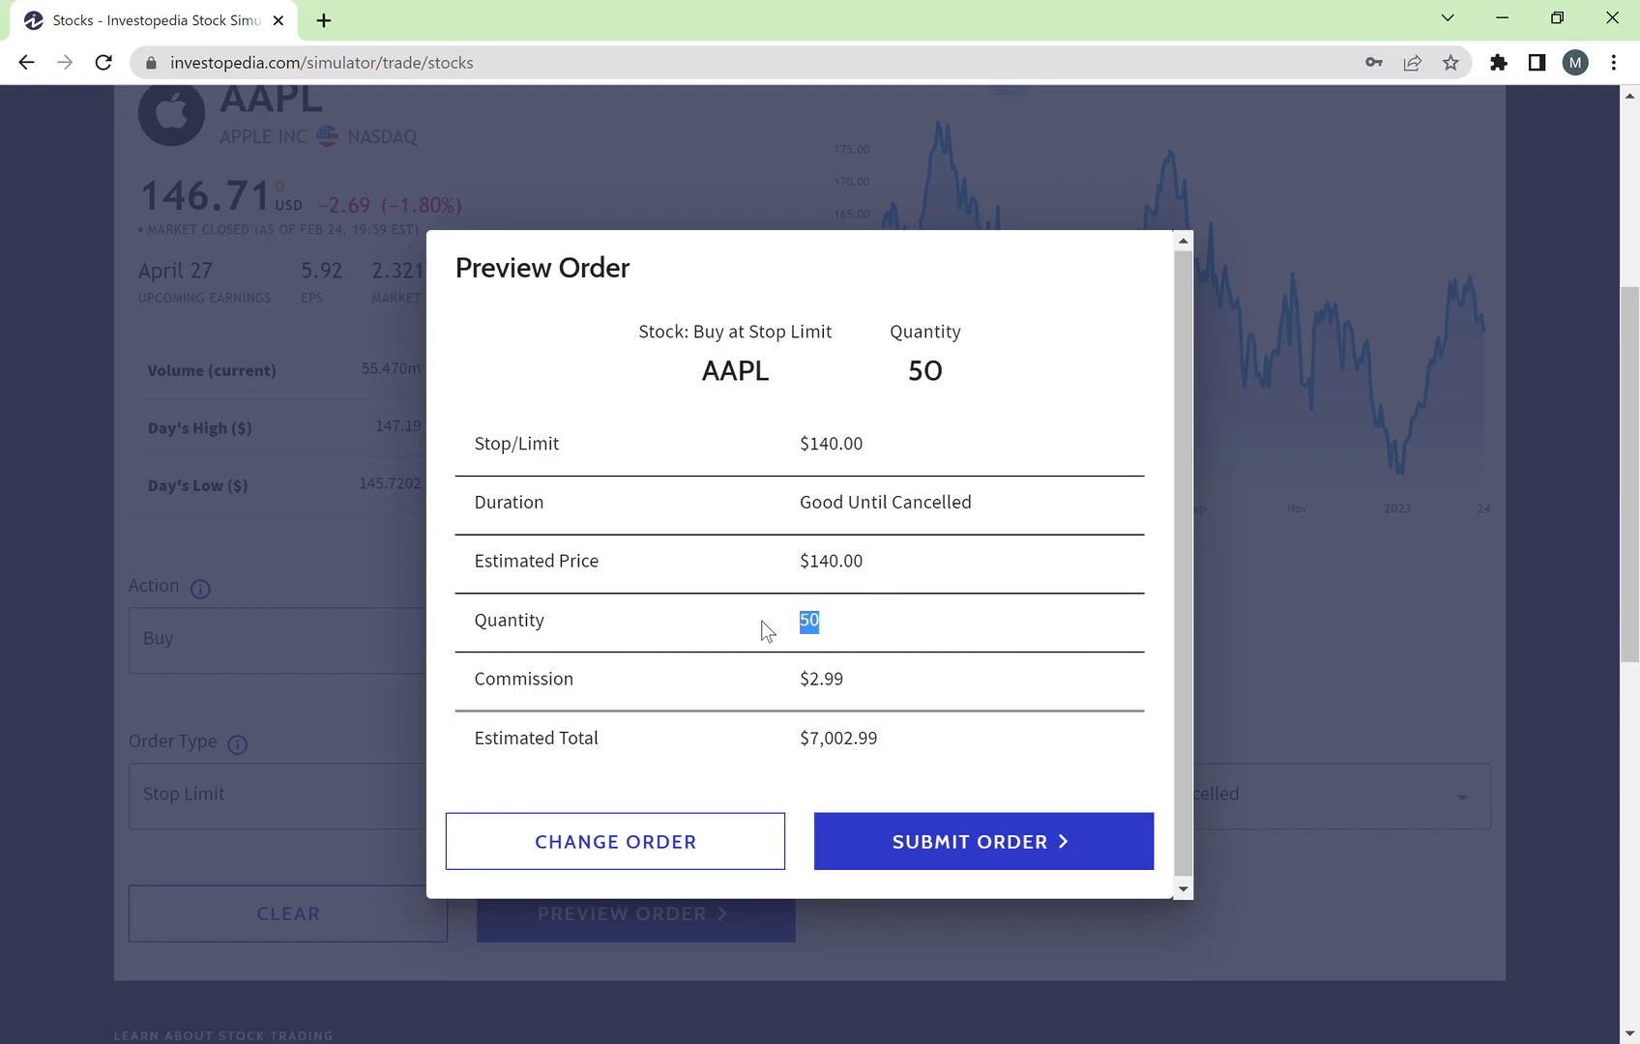
drag(875, 455, 770, 429)
drag(1023, 497, 735, 502)
click(733, 494)
scroll(909, 589, down, 1)
drag(864, 680, 777, 681)
click(899, 679)
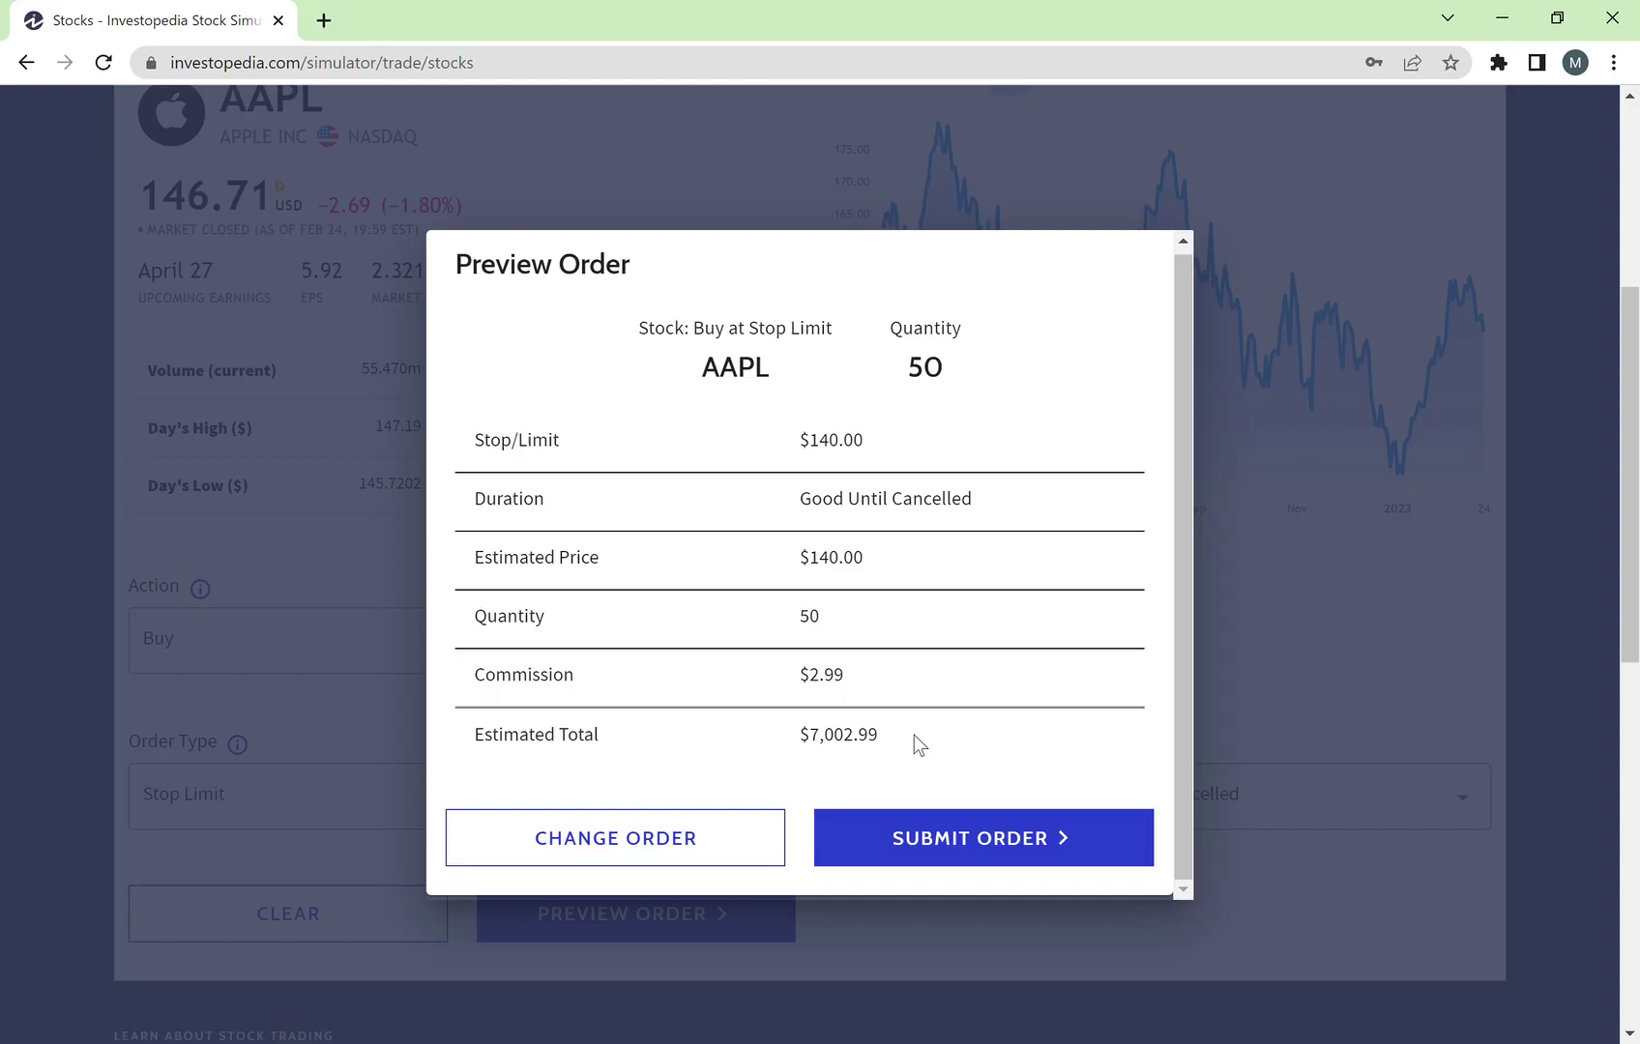
drag(914, 736, 790, 748)
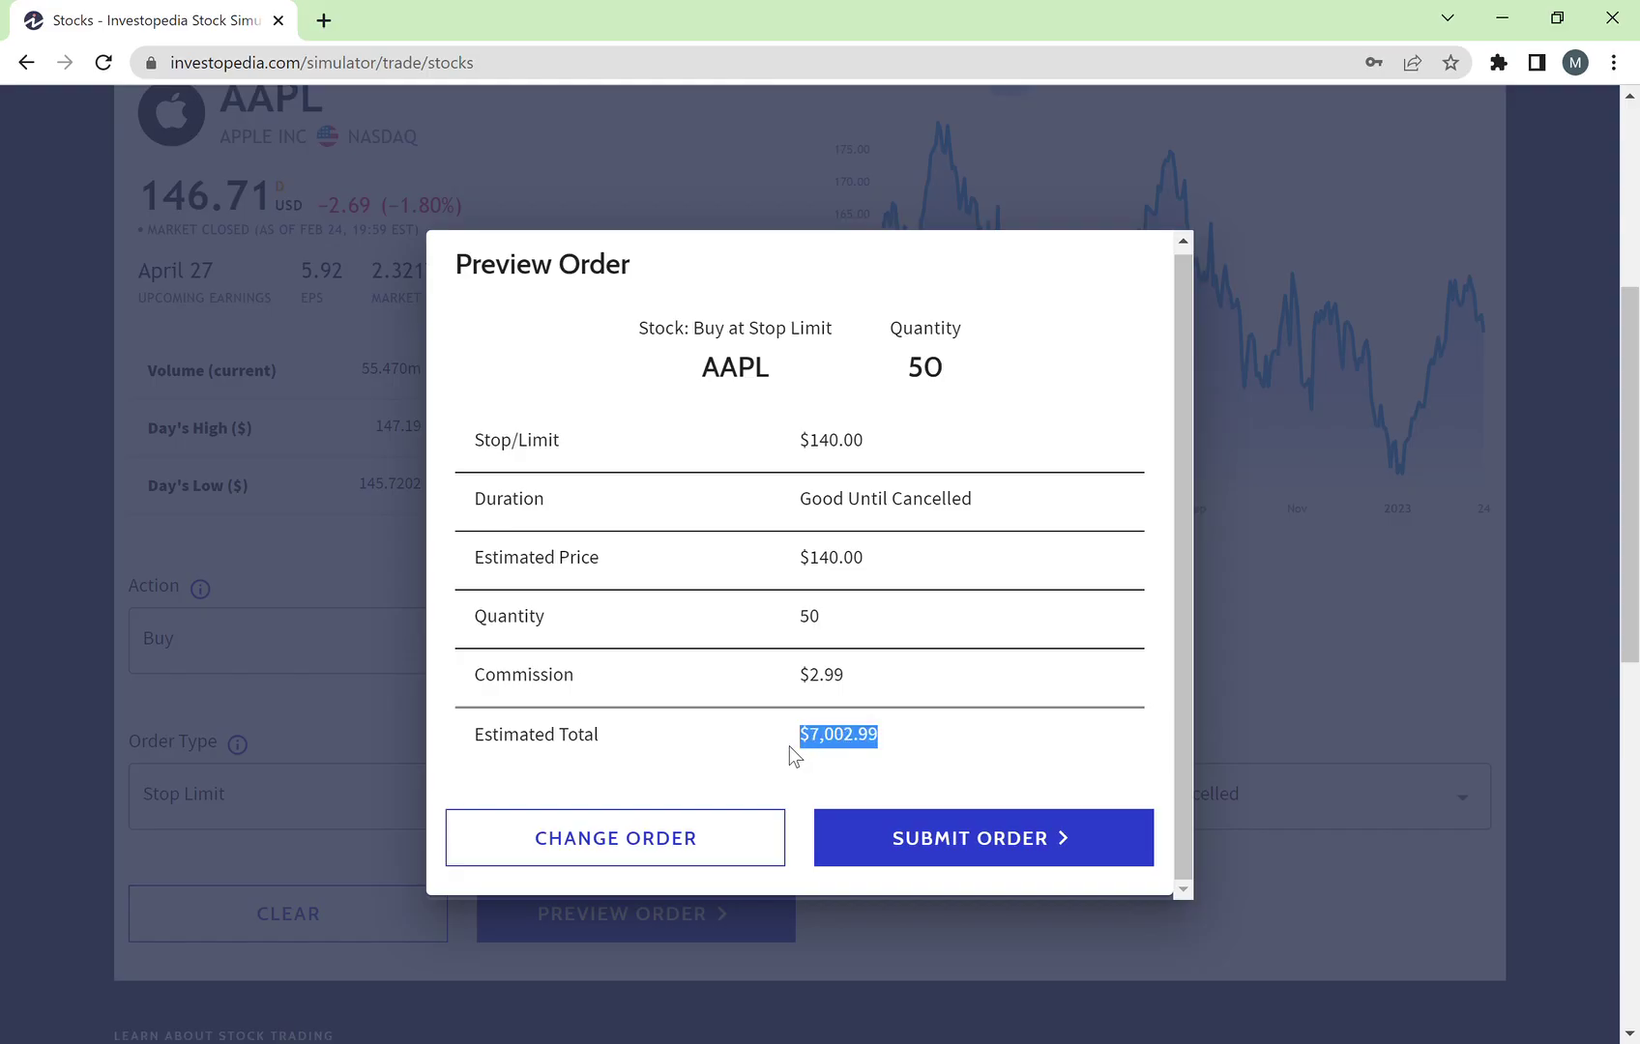
click(899, 757)
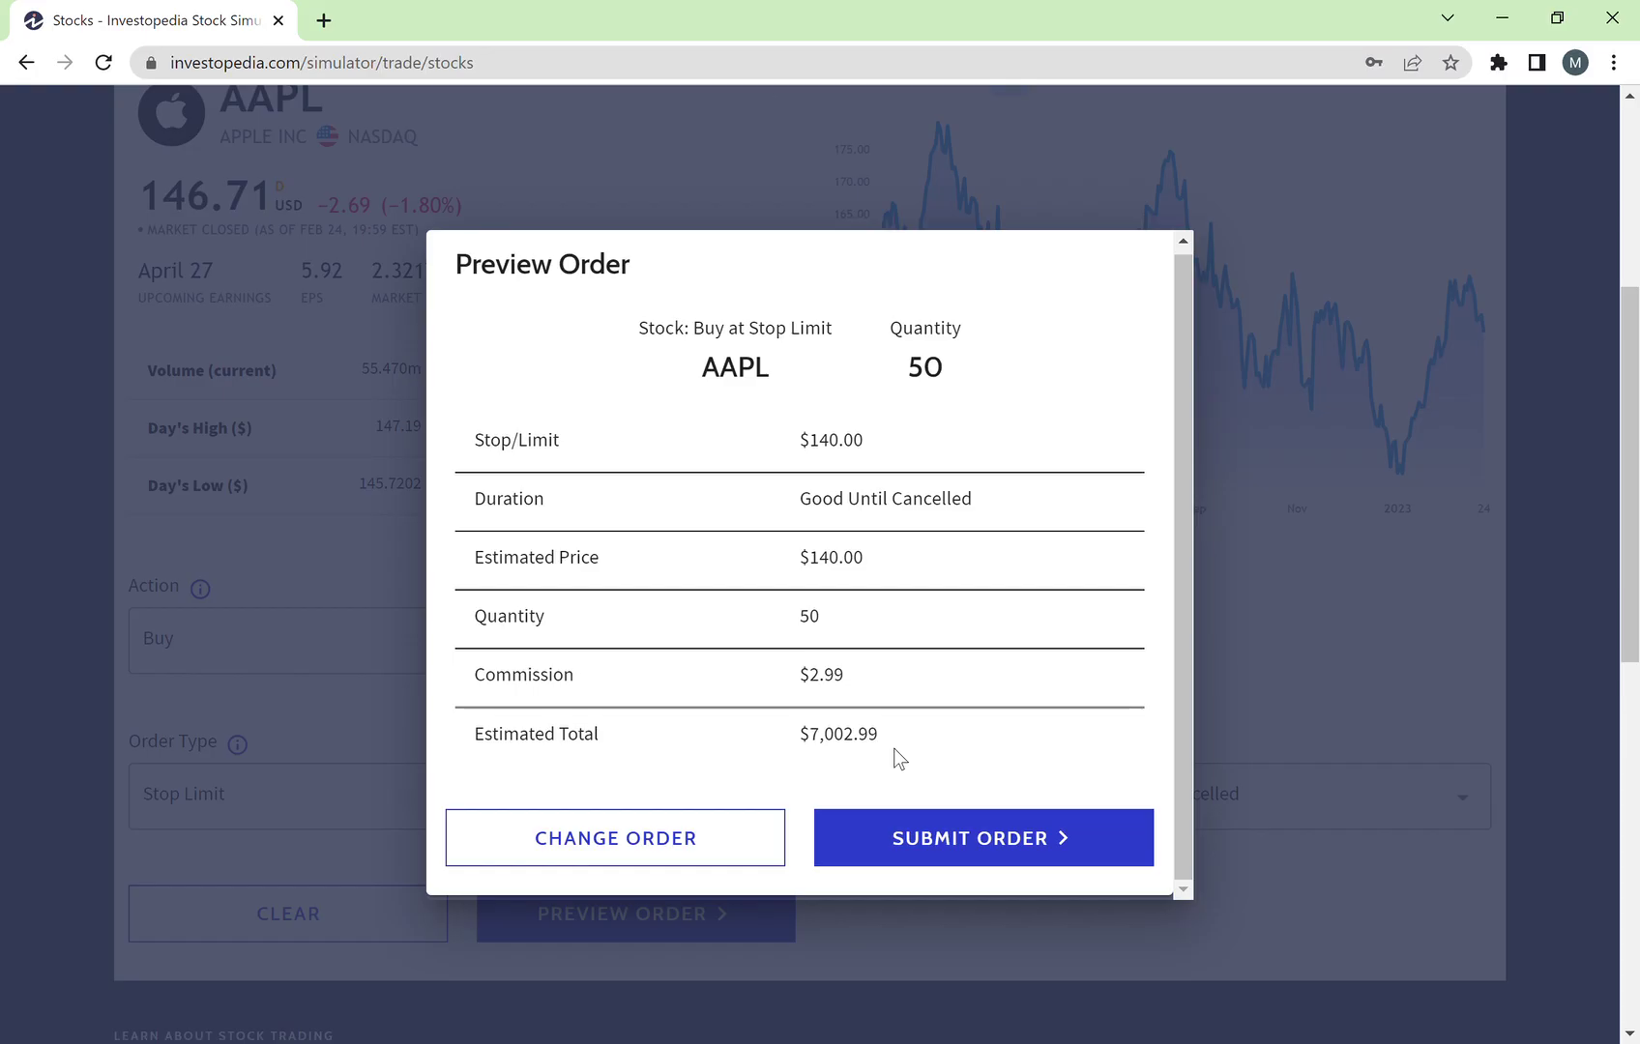
drag(899, 758, 750, 714)
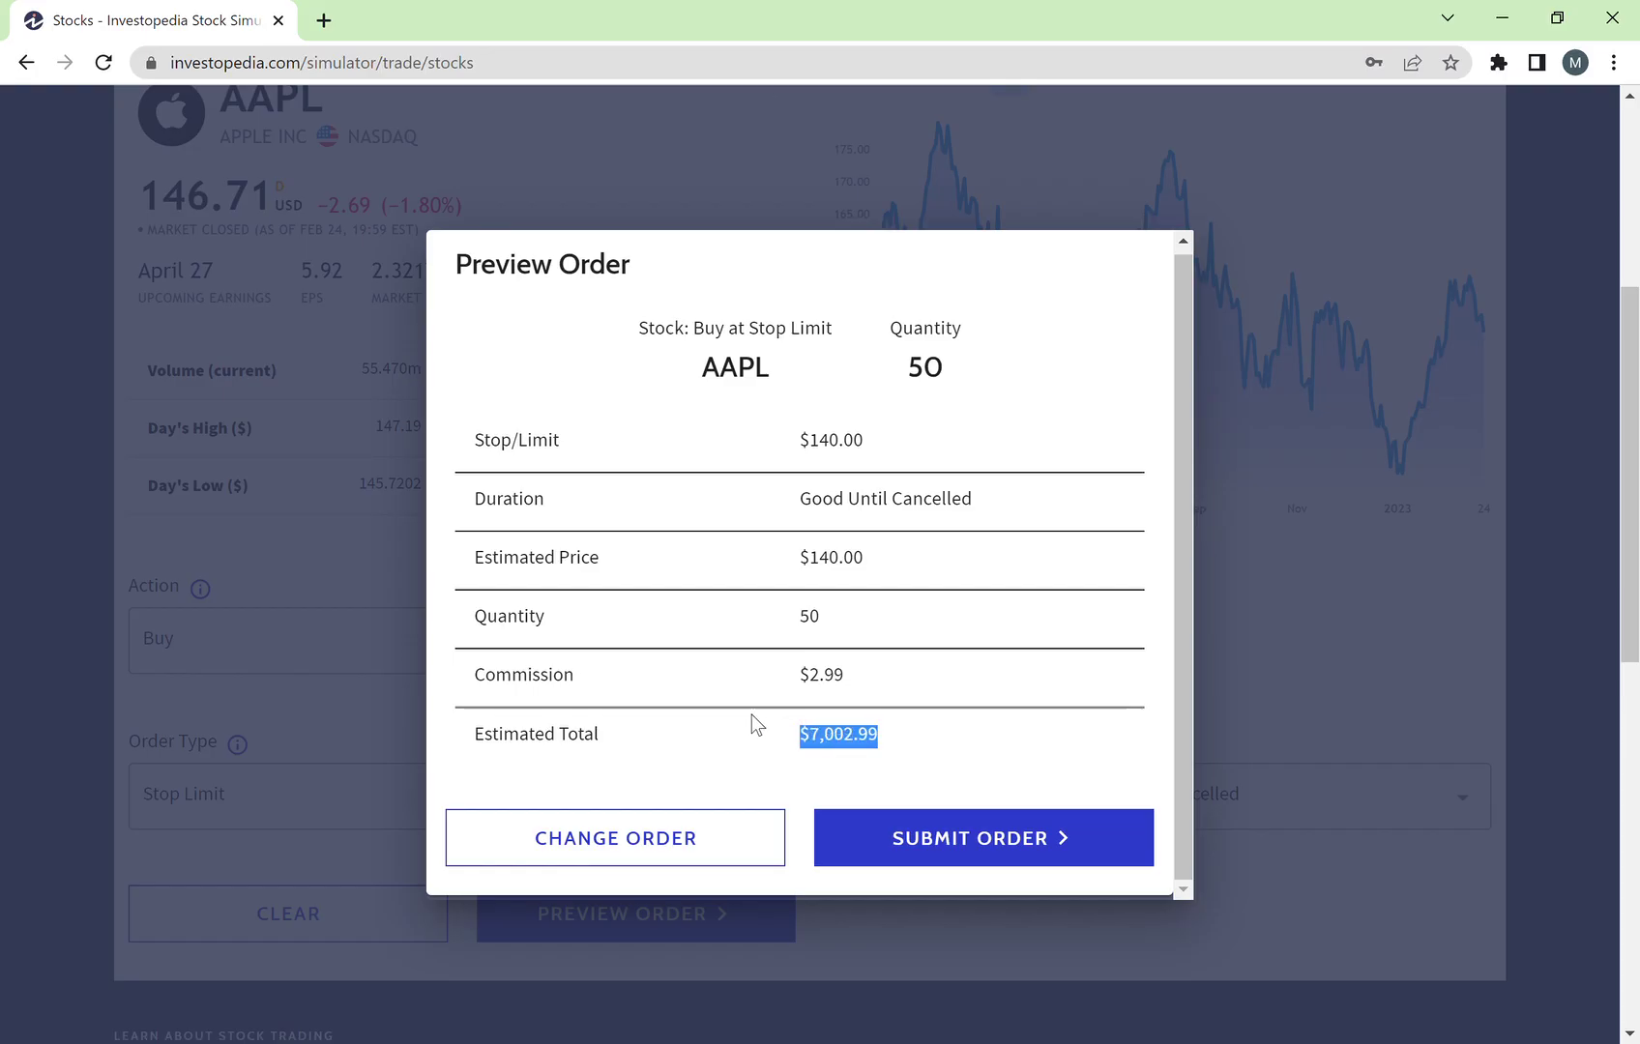
click(795, 736)
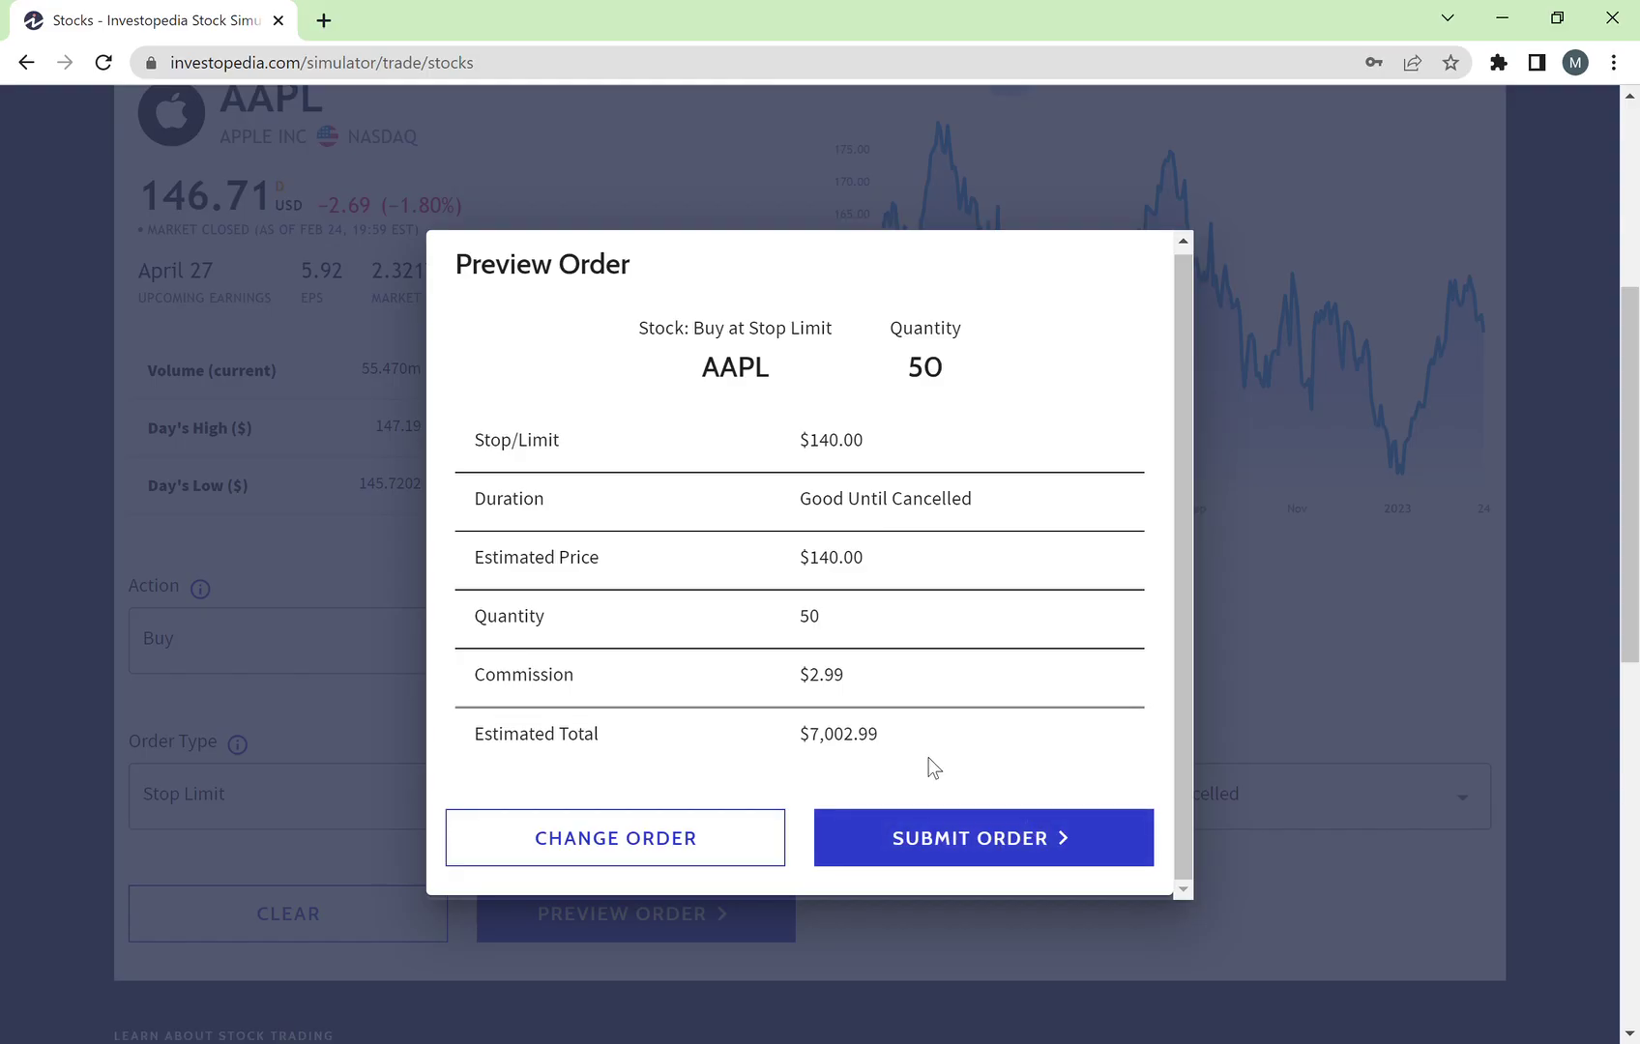
Step: Change the quantity to 500 shares and preview the $70,002.99 revised order
click(687, 851)
click(756, 668)
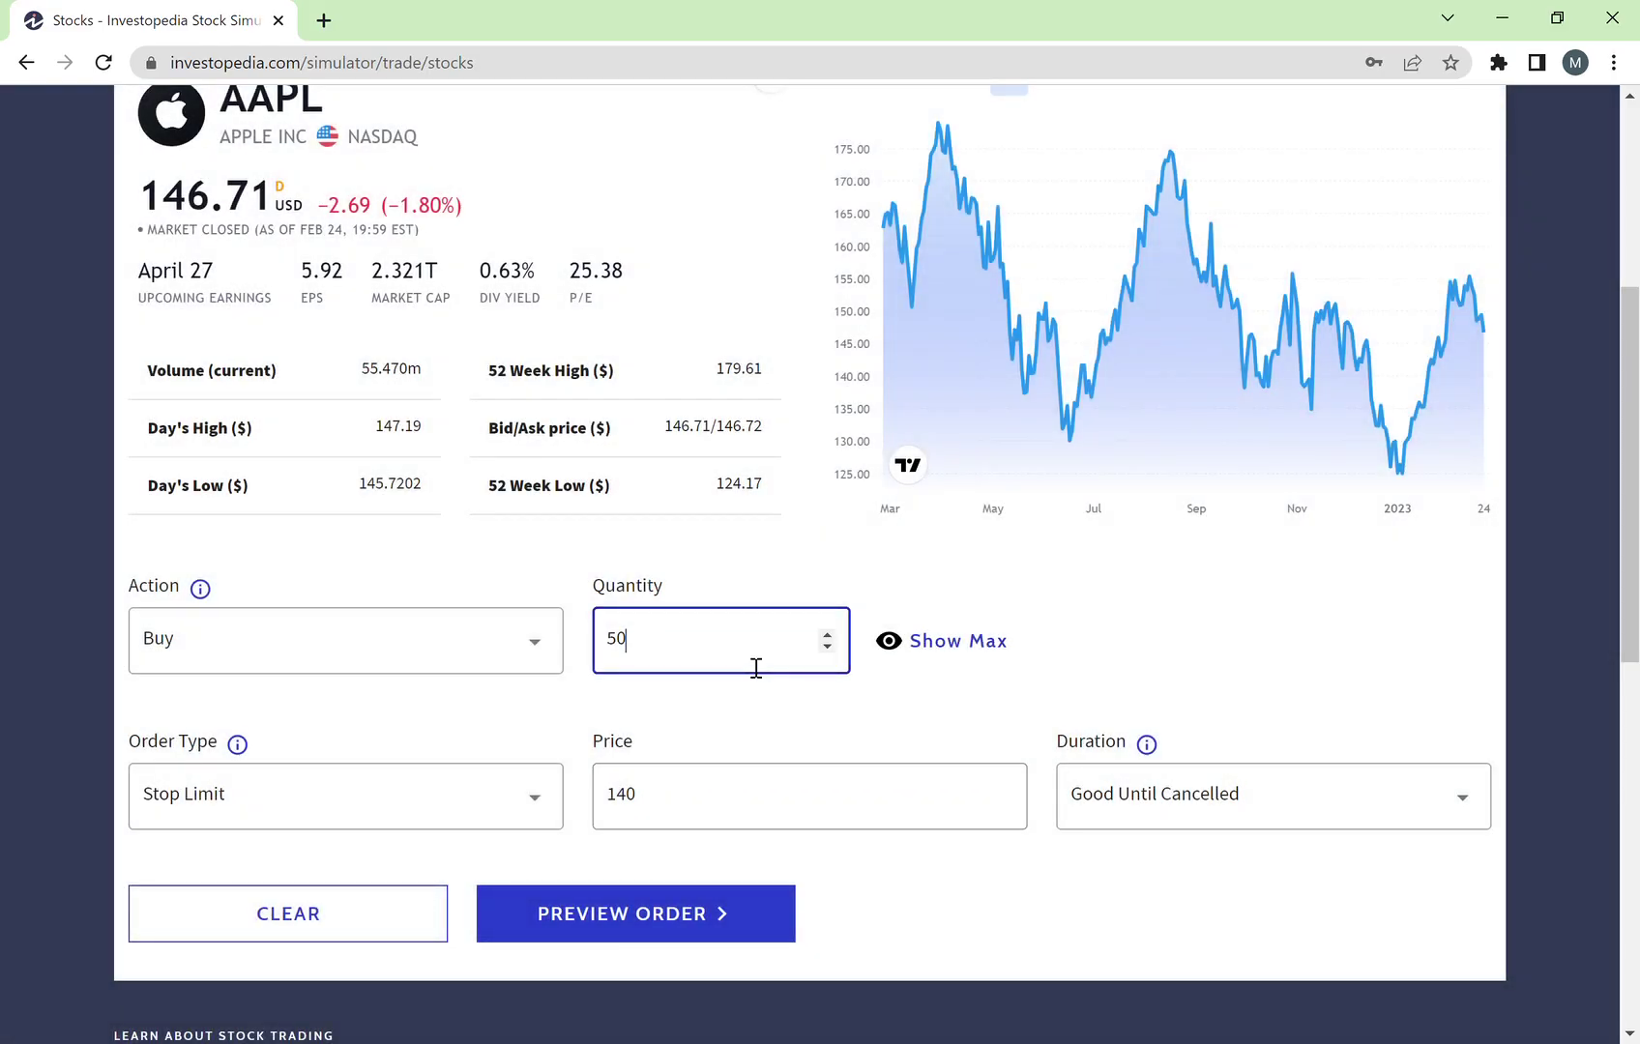
text(0)
click(638, 923)
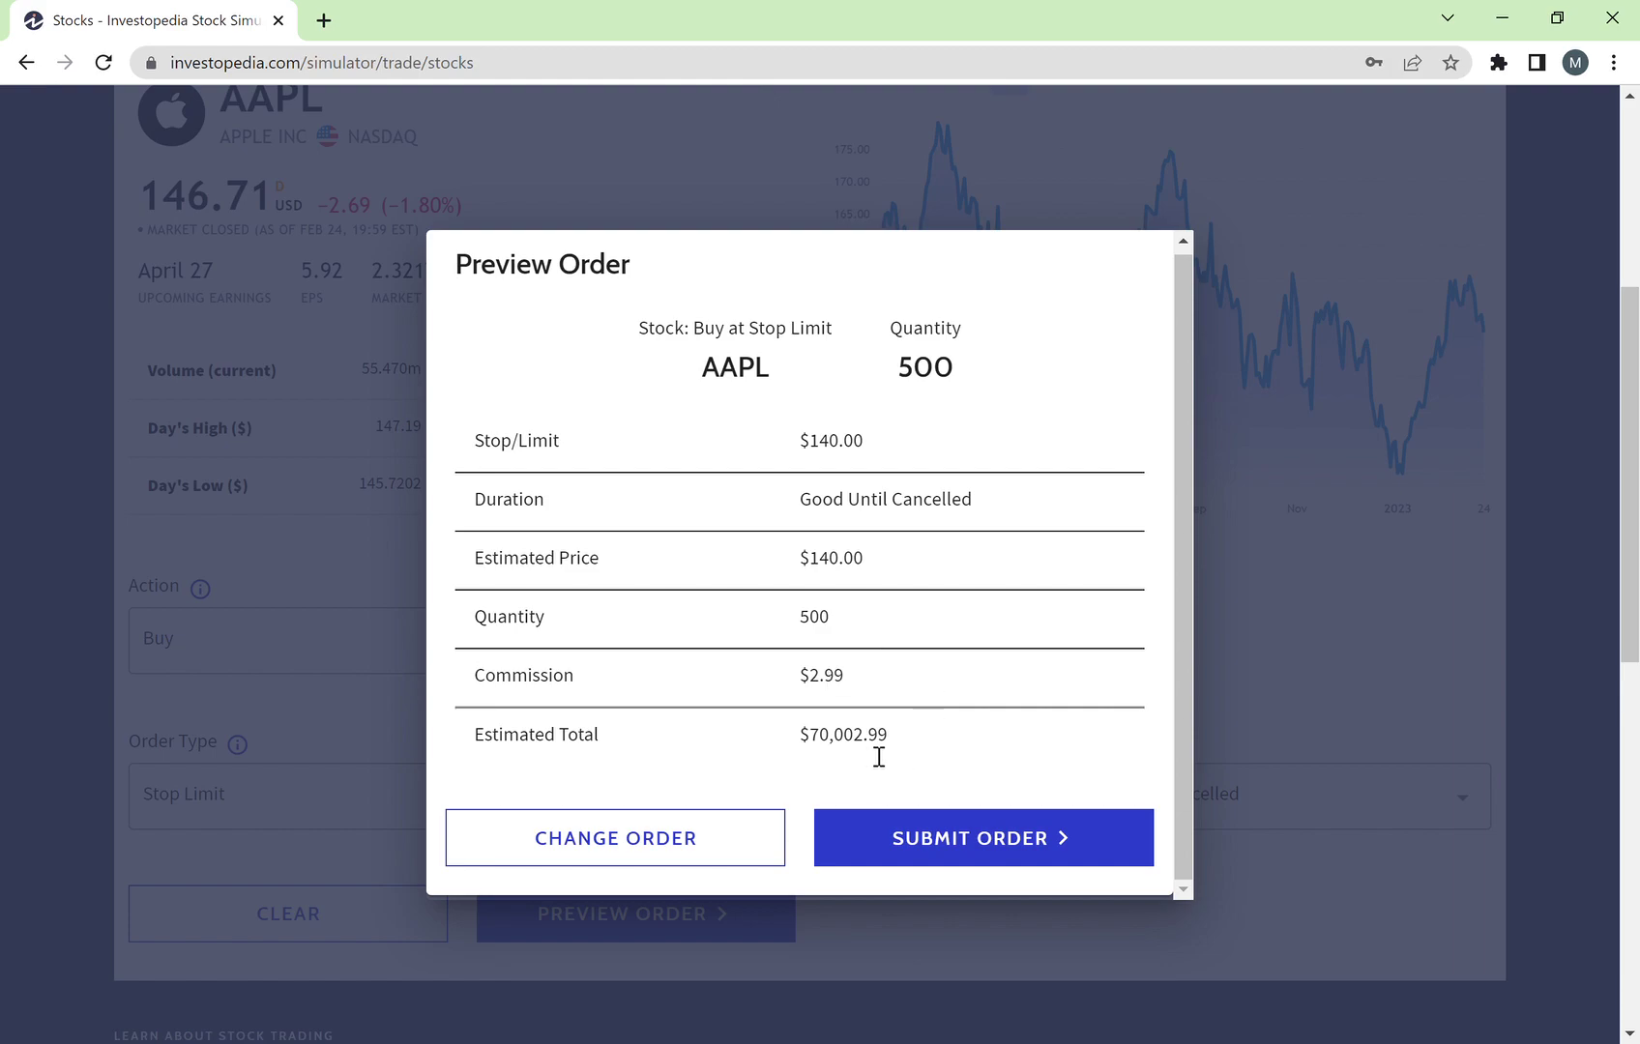
drag(895, 738, 819, 754)
click(820, 753)
Step: Submit the 500-share AAPL stop-limit buy at $140
click(1012, 848)
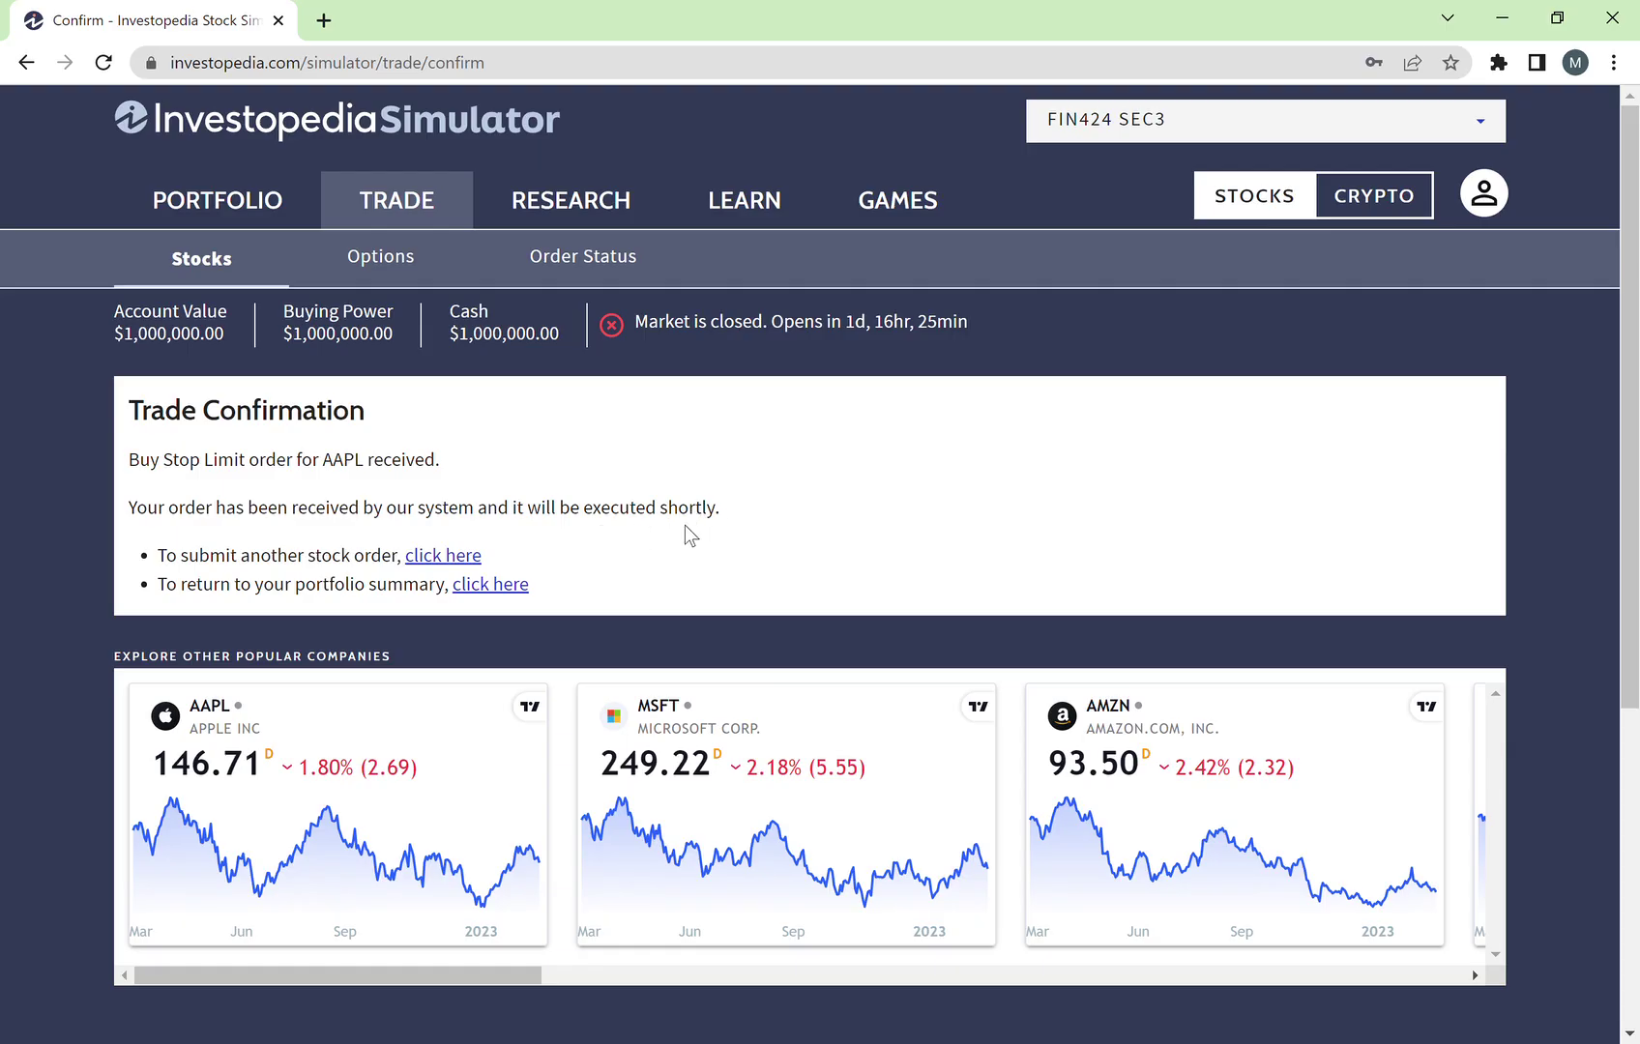
scroll(545, 527, down, 1)
scroll(547, 527, up, 1)
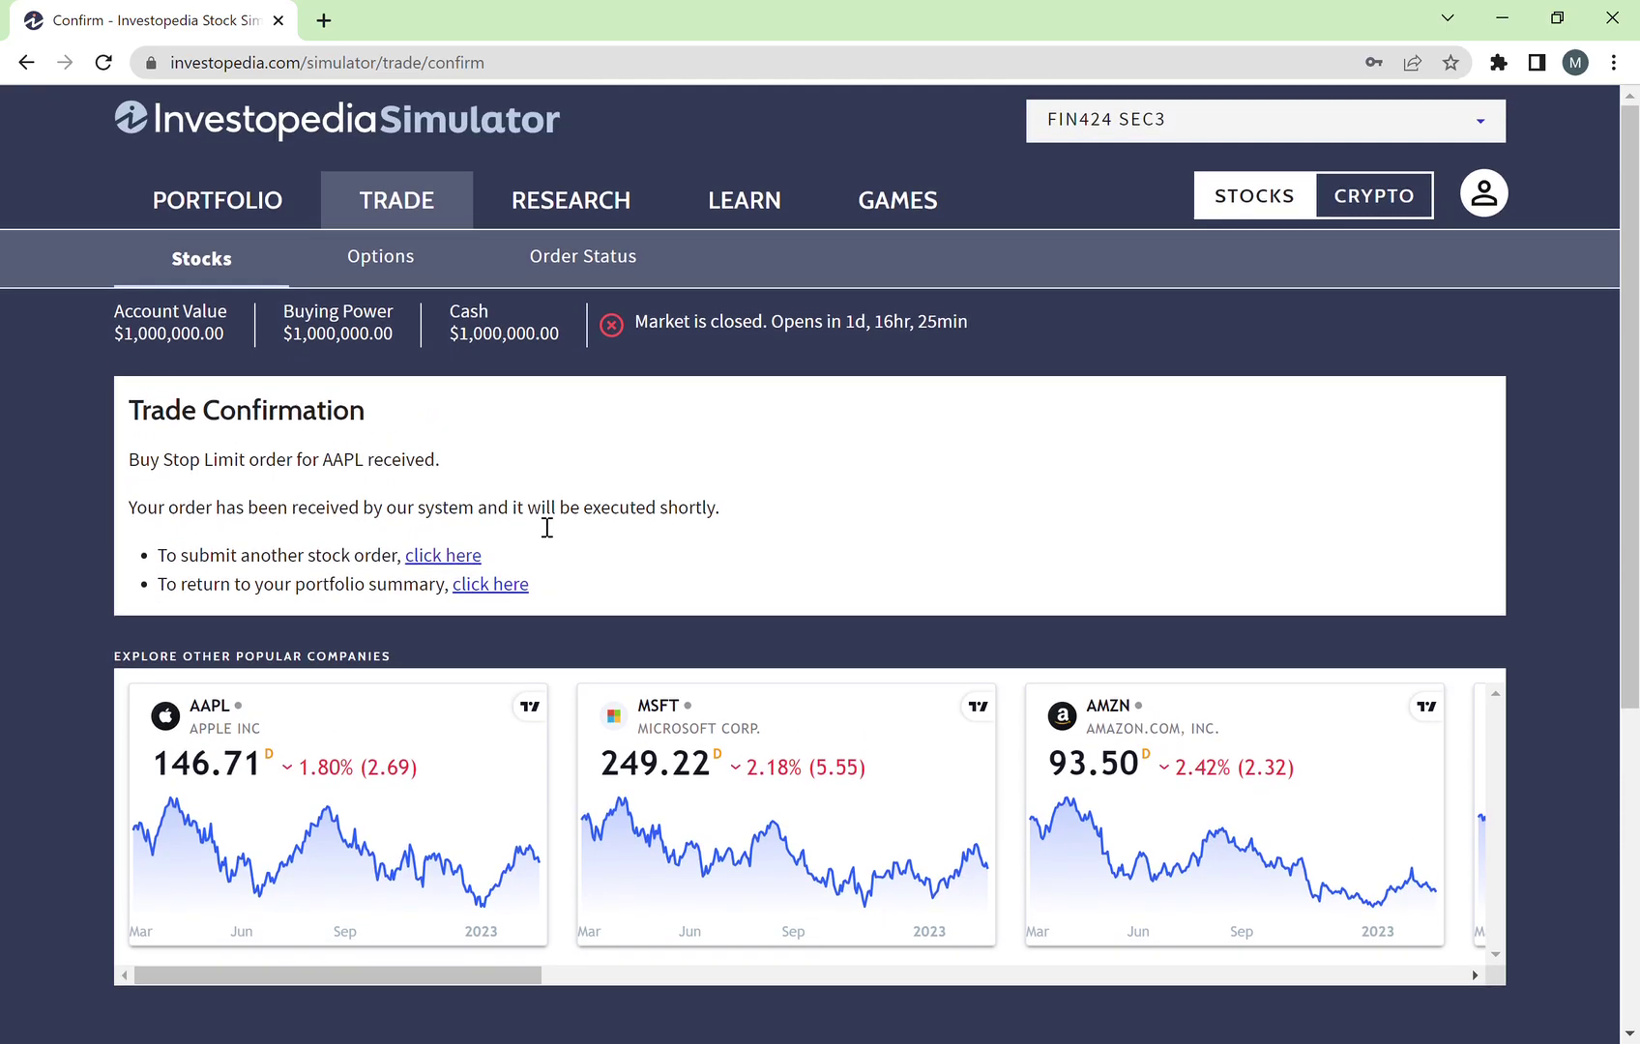
Step: Open Order Status and review the pending buy's 500 quantity, $140.00 price and expiry date
click(592, 275)
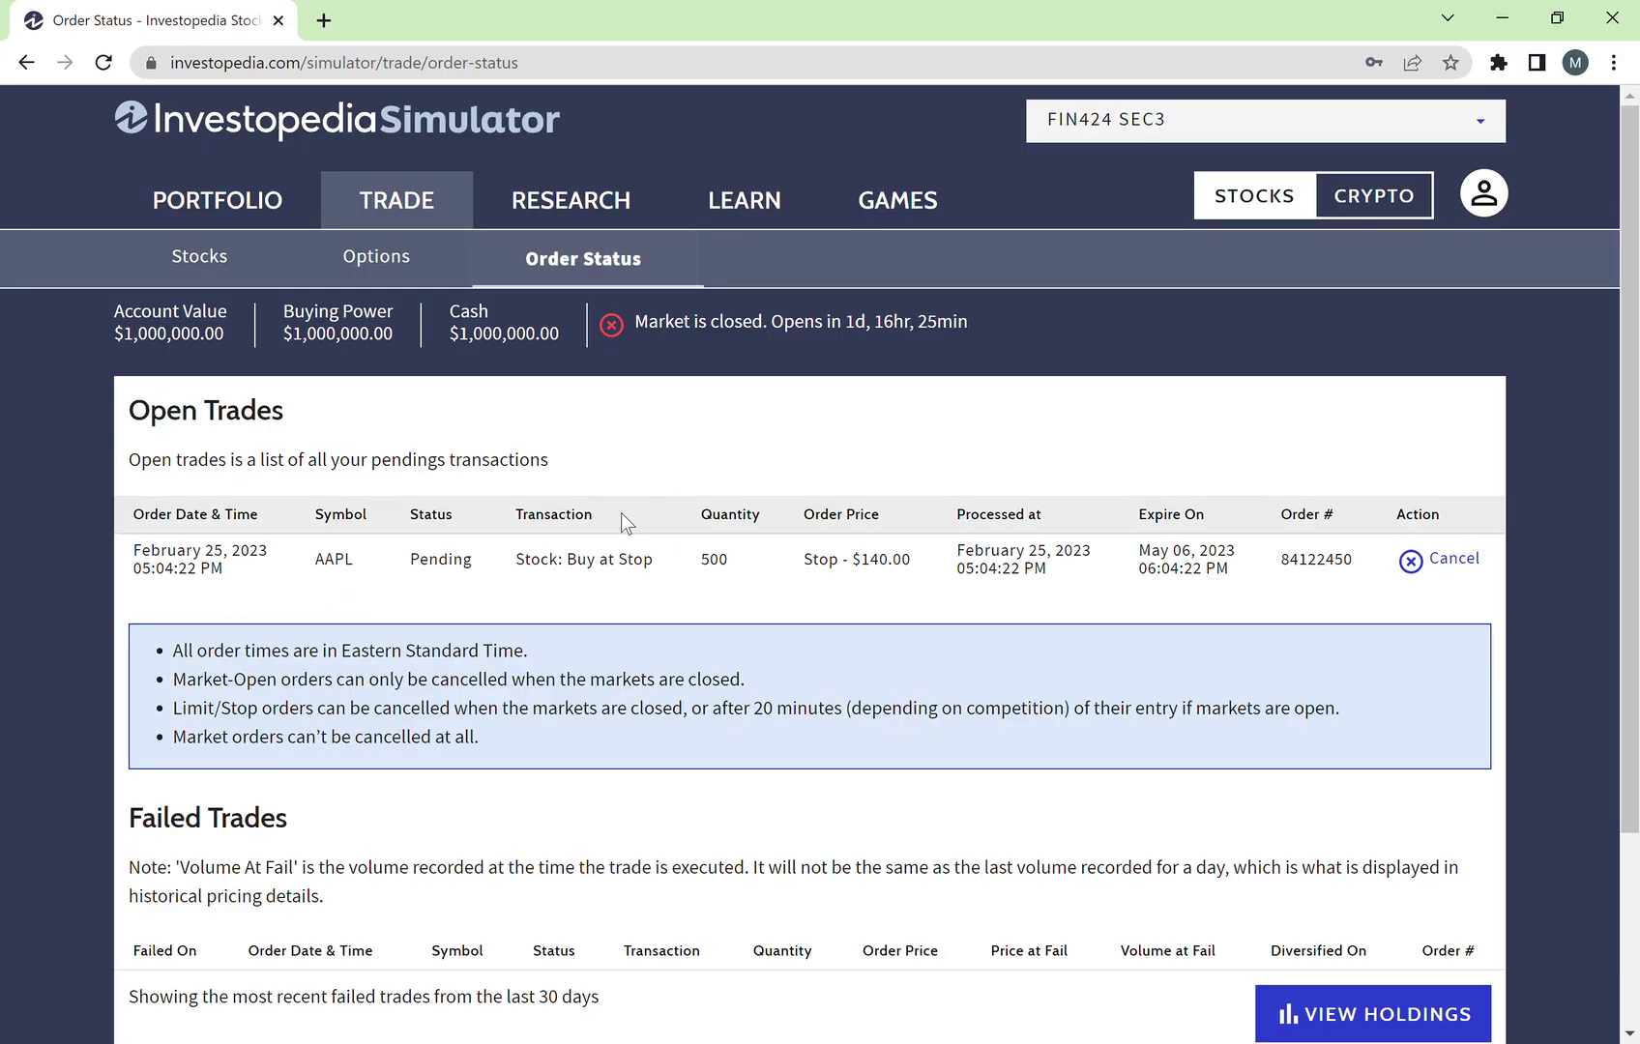
scroll(622, 513, down, 2)
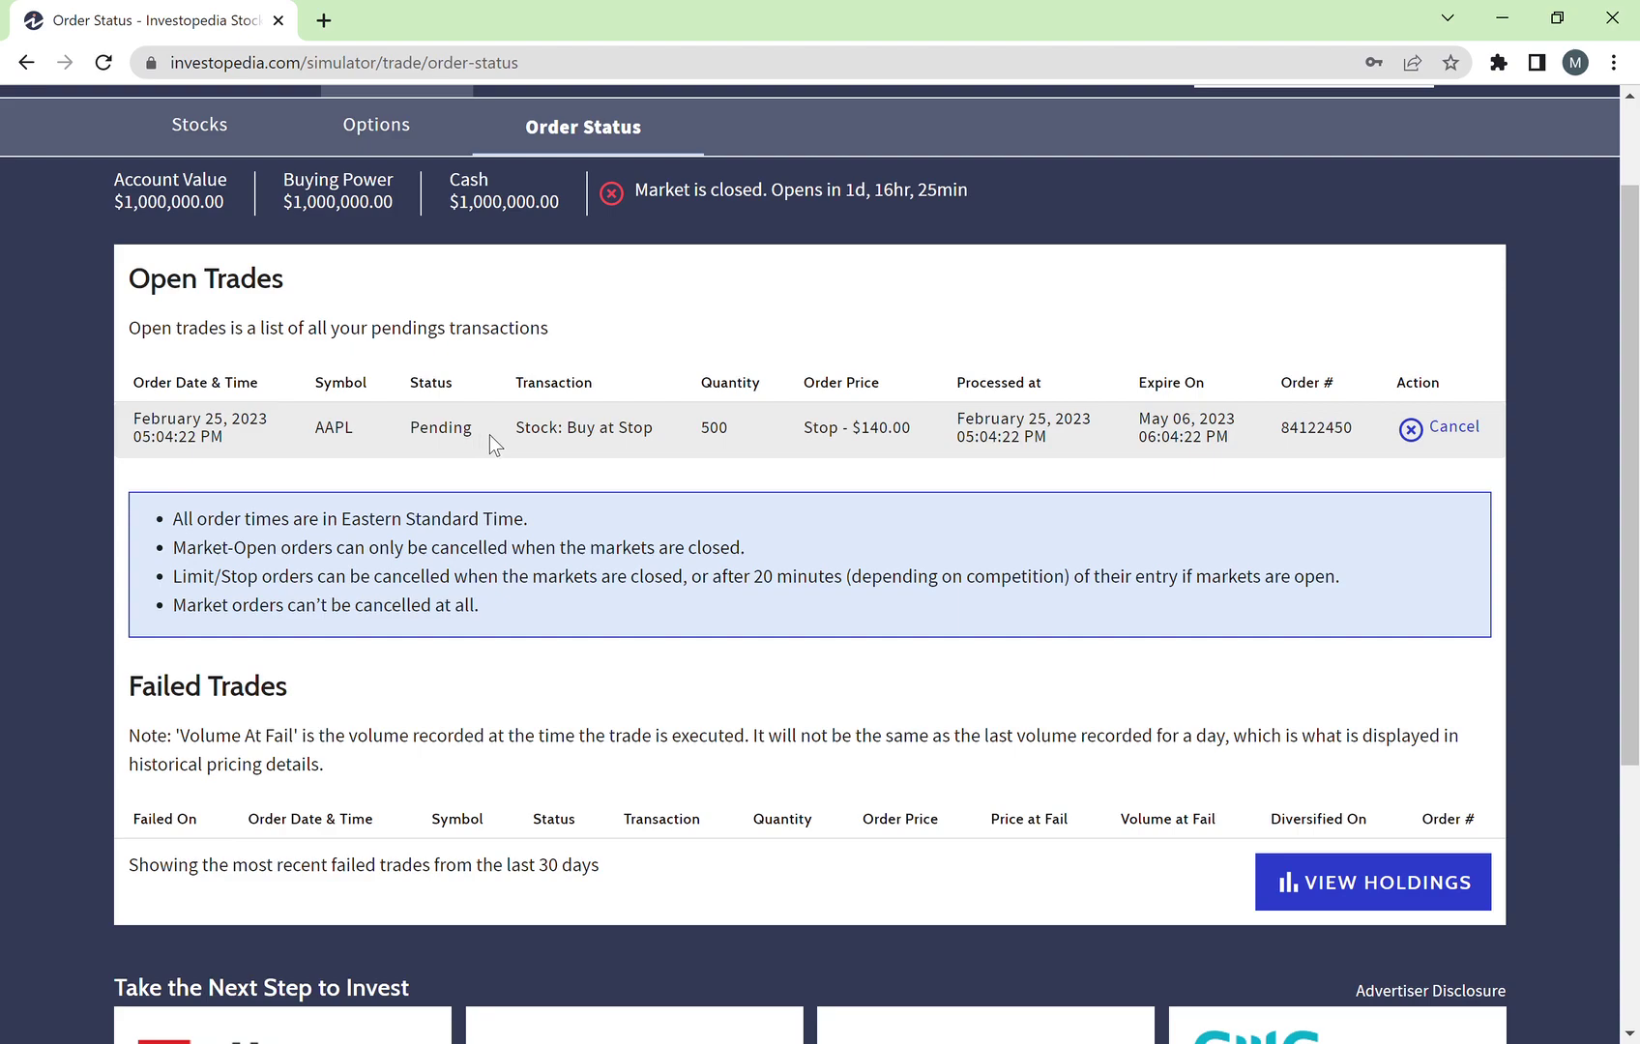
double_click(716, 428)
click(880, 451)
drag(915, 435, 853, 437)
click(1071, 446)
drag(1221, 451, 1119, 433)
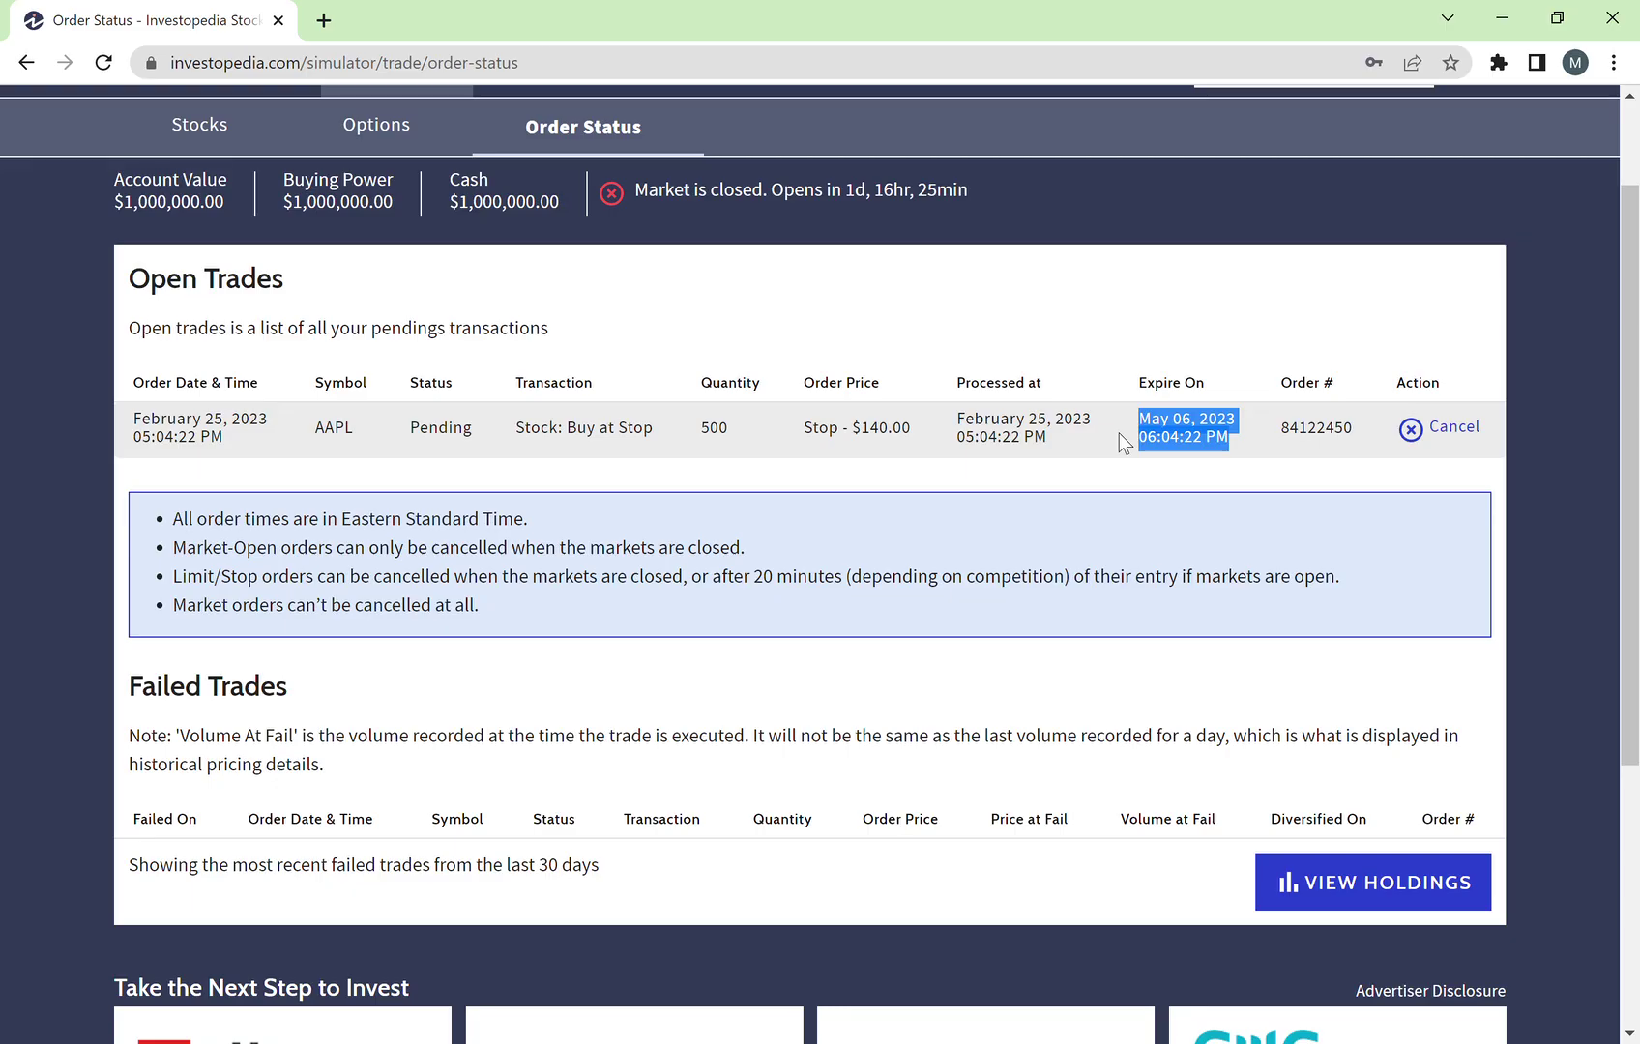
click(1177, 448)
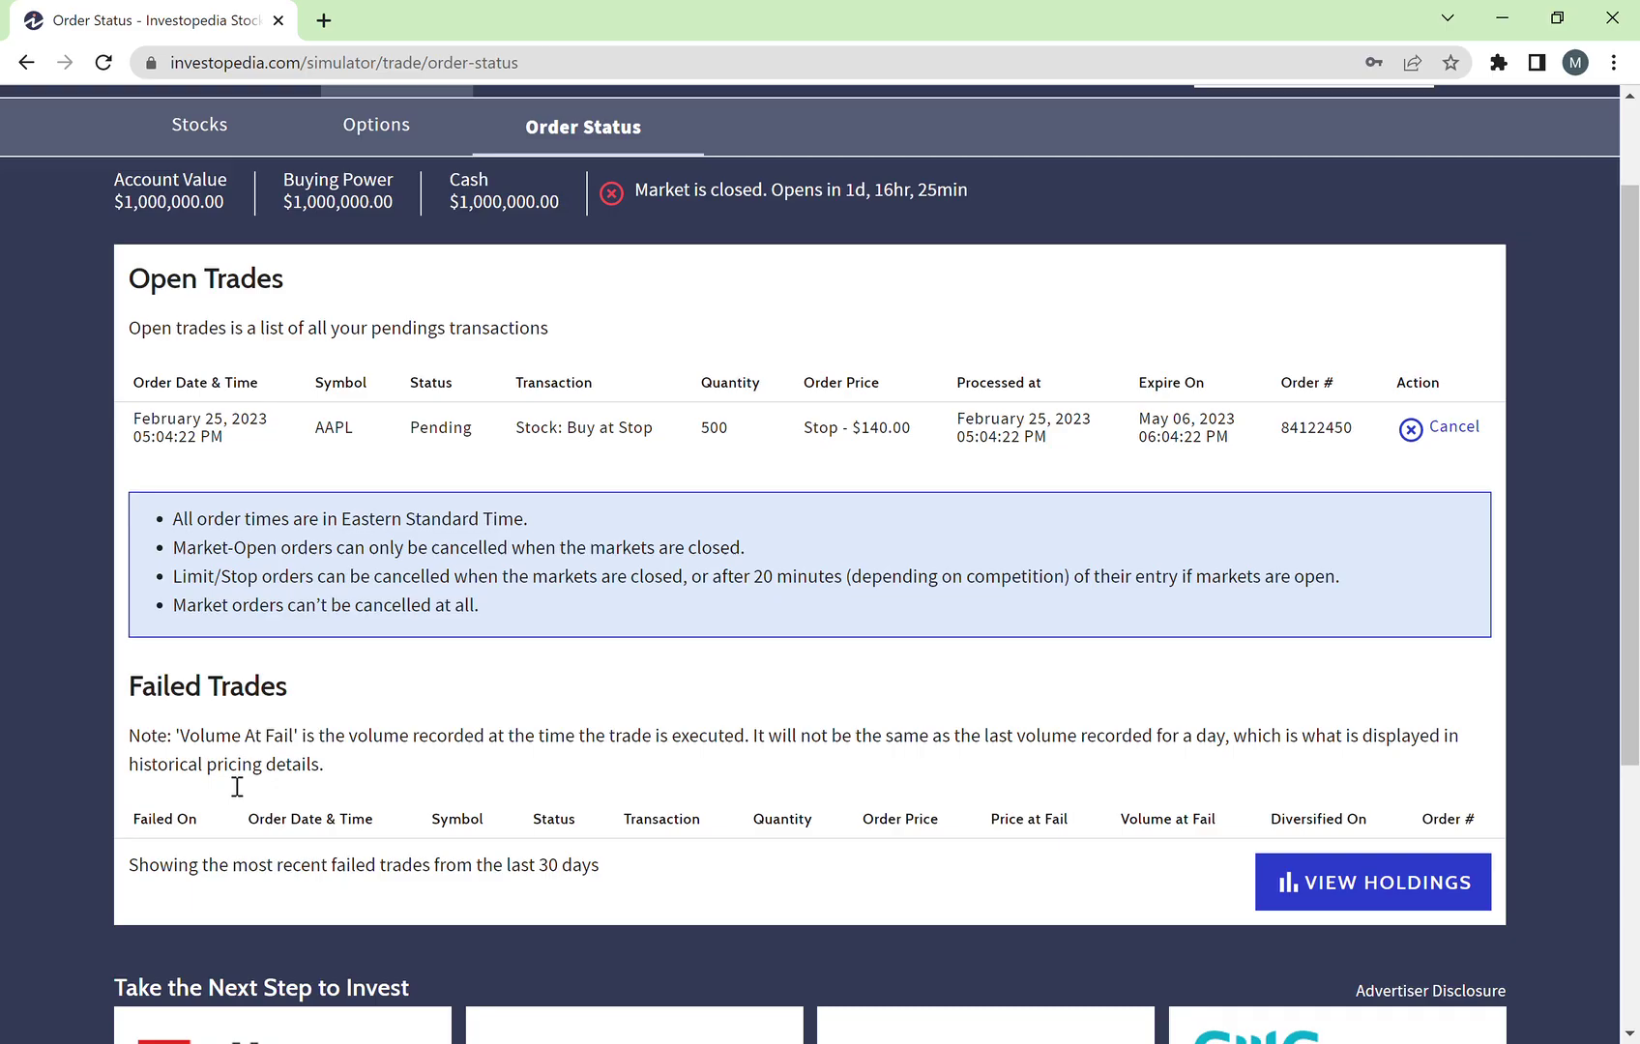
scroll(242, 764, down, 1)
scroll(545, 753, down, 1)
scroll(550, 750, up, 3)
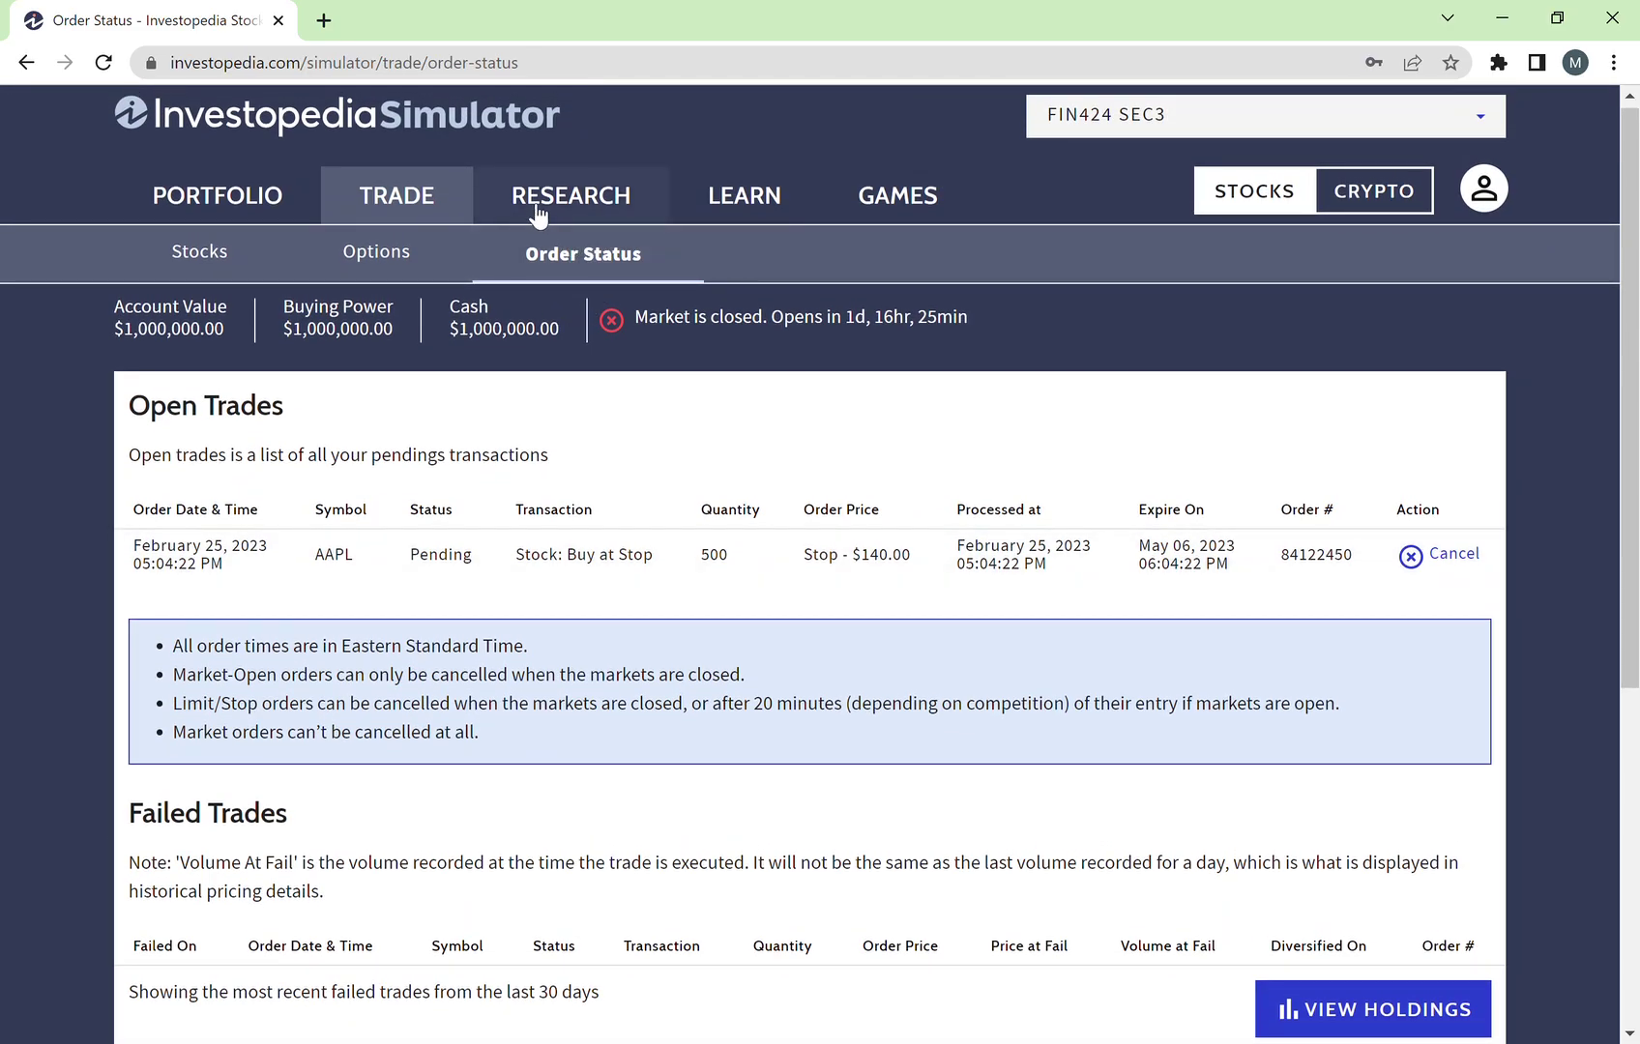
Step: Open the Portfolio overview and look over the performance chart notice
click(256, 208)
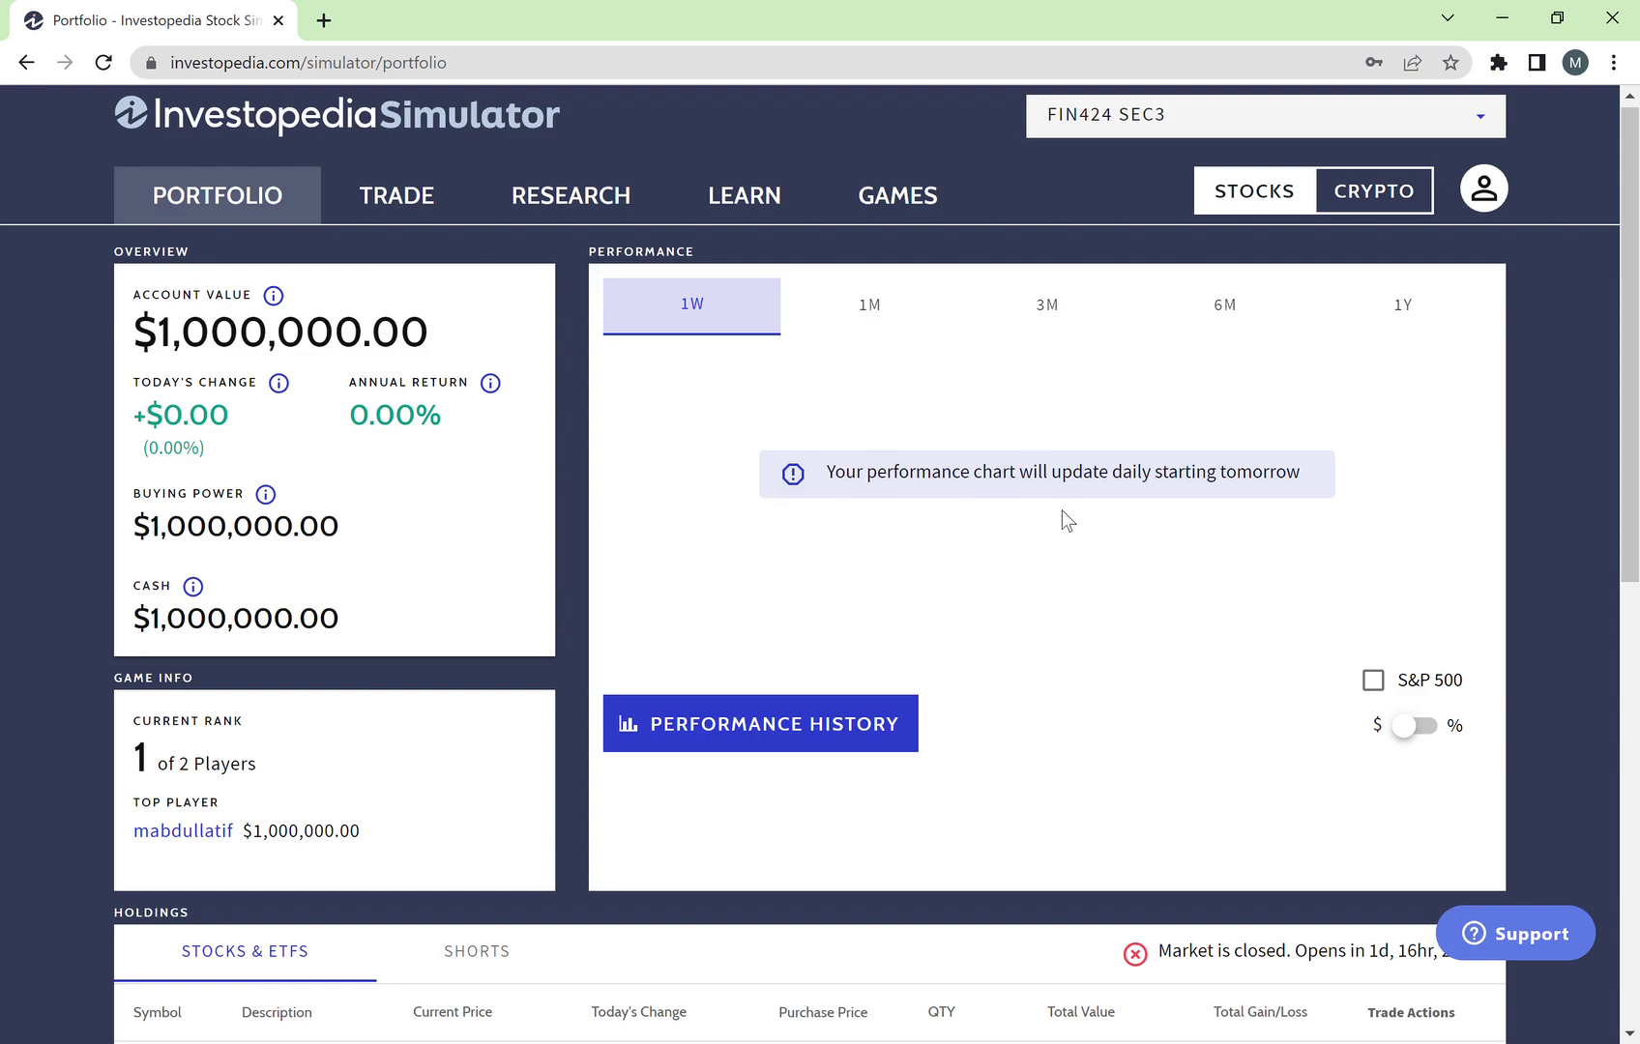
drag(761, 474, 1093, 462)
click(1173, 411)
Step: Look up AAPL in Research and open Apple's stock details
click(570, 203)
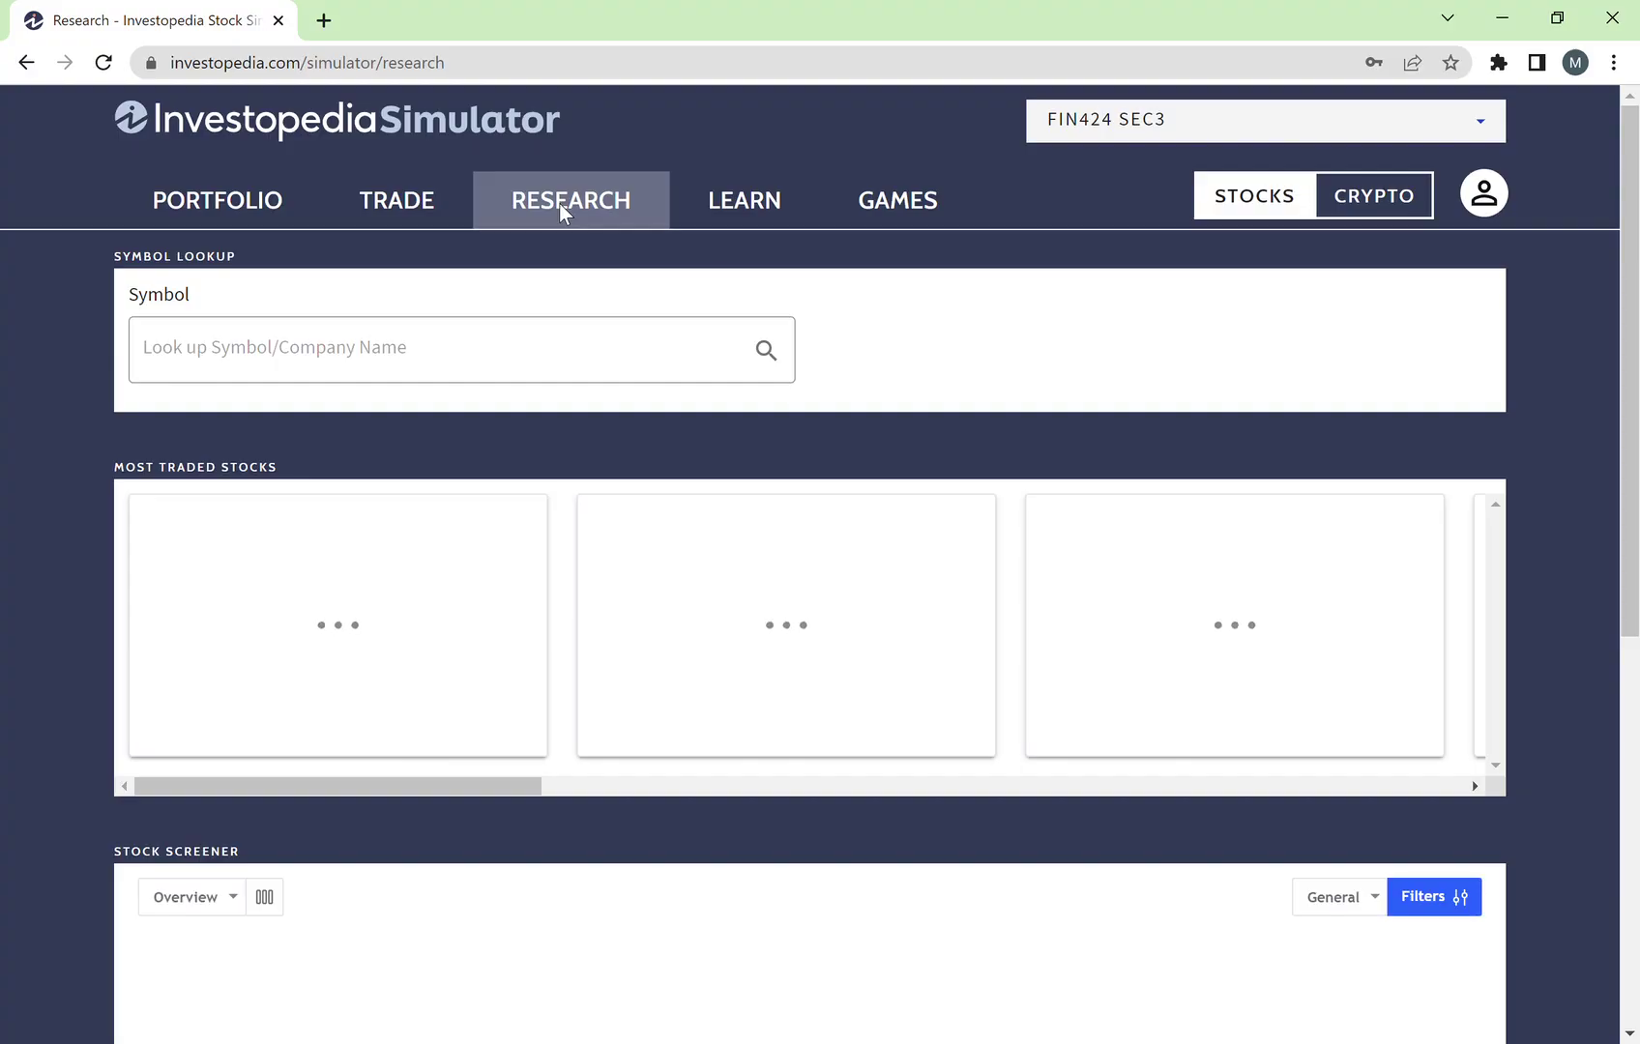
scroll(556, 426, down, 1)
click(526, 321)
text(aapl)
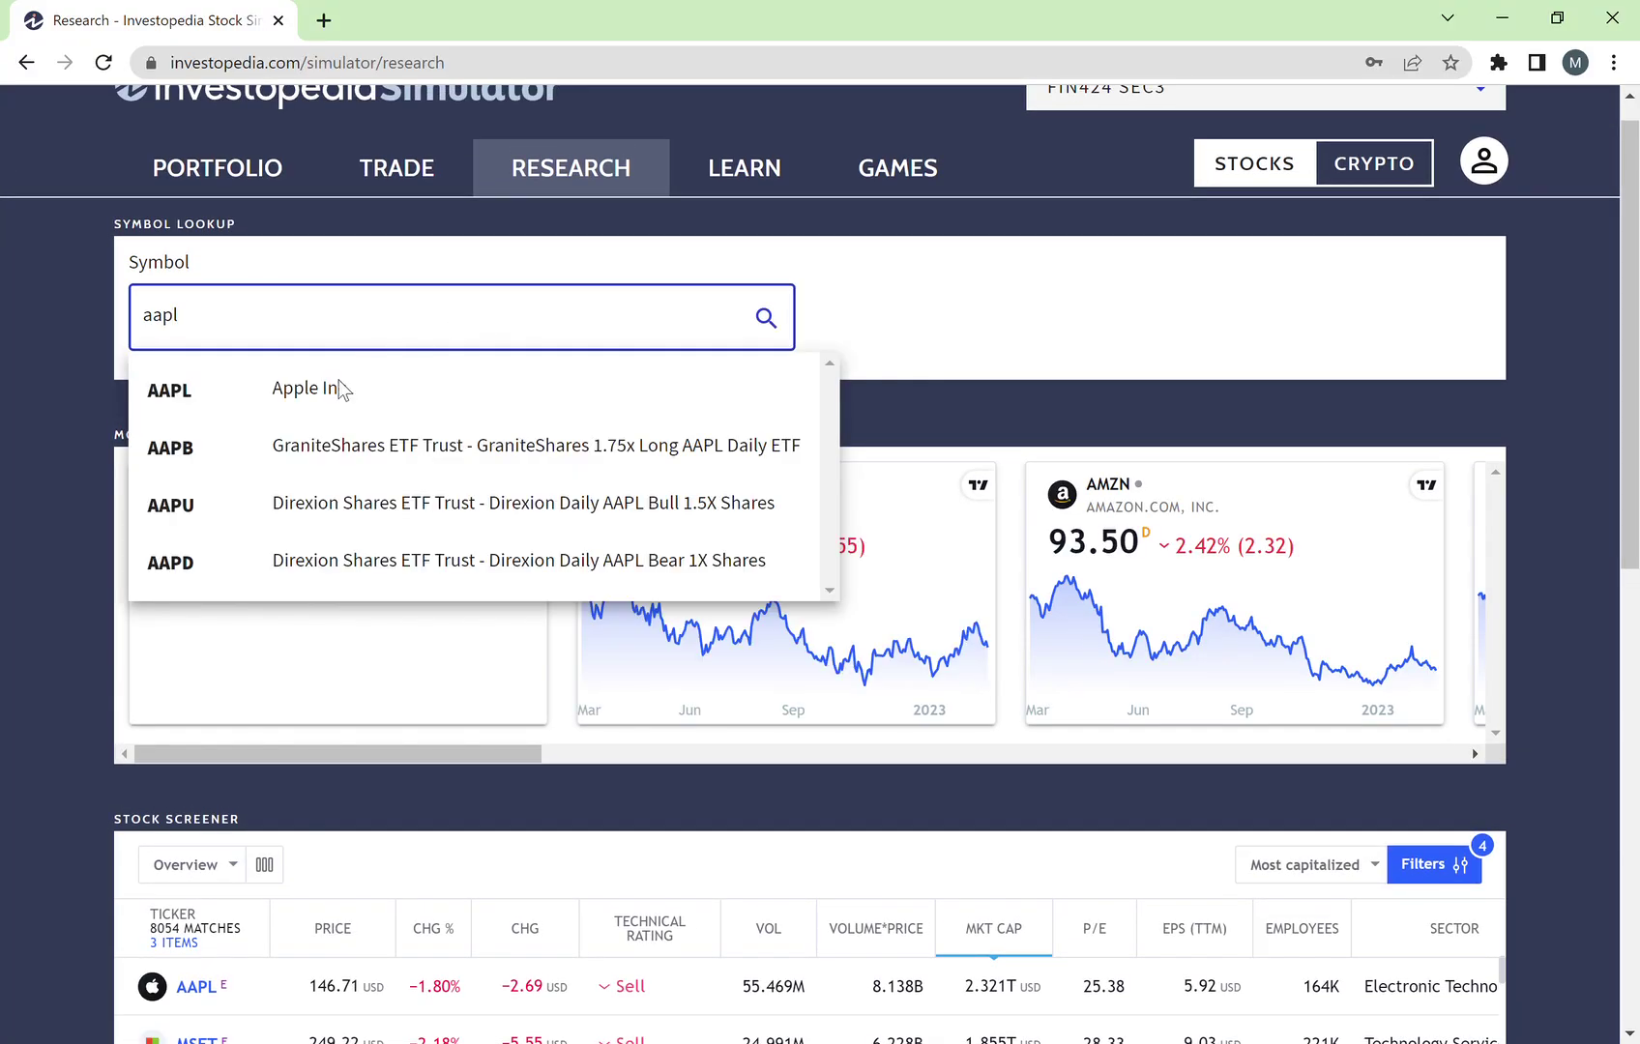
click(322, 398)
scroll(698, 629, down, 1)
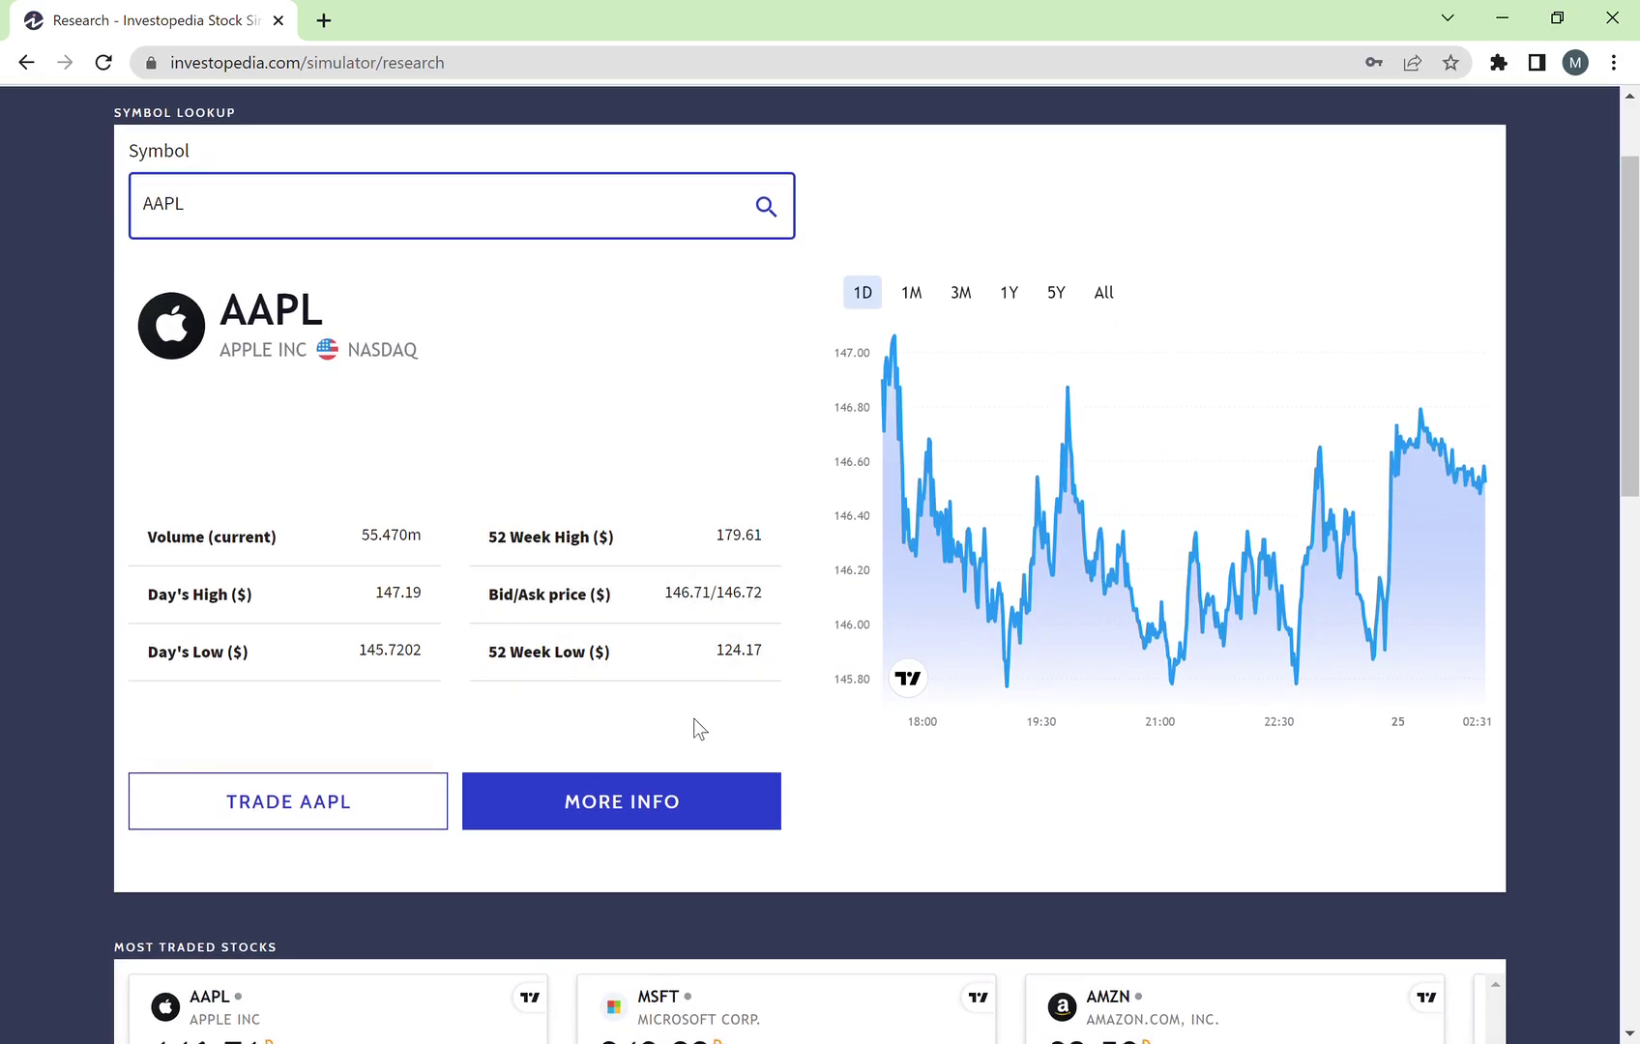
scroll(619, 755, down, 2)
scroll(677, 774, up, 2)
click(728, 783)
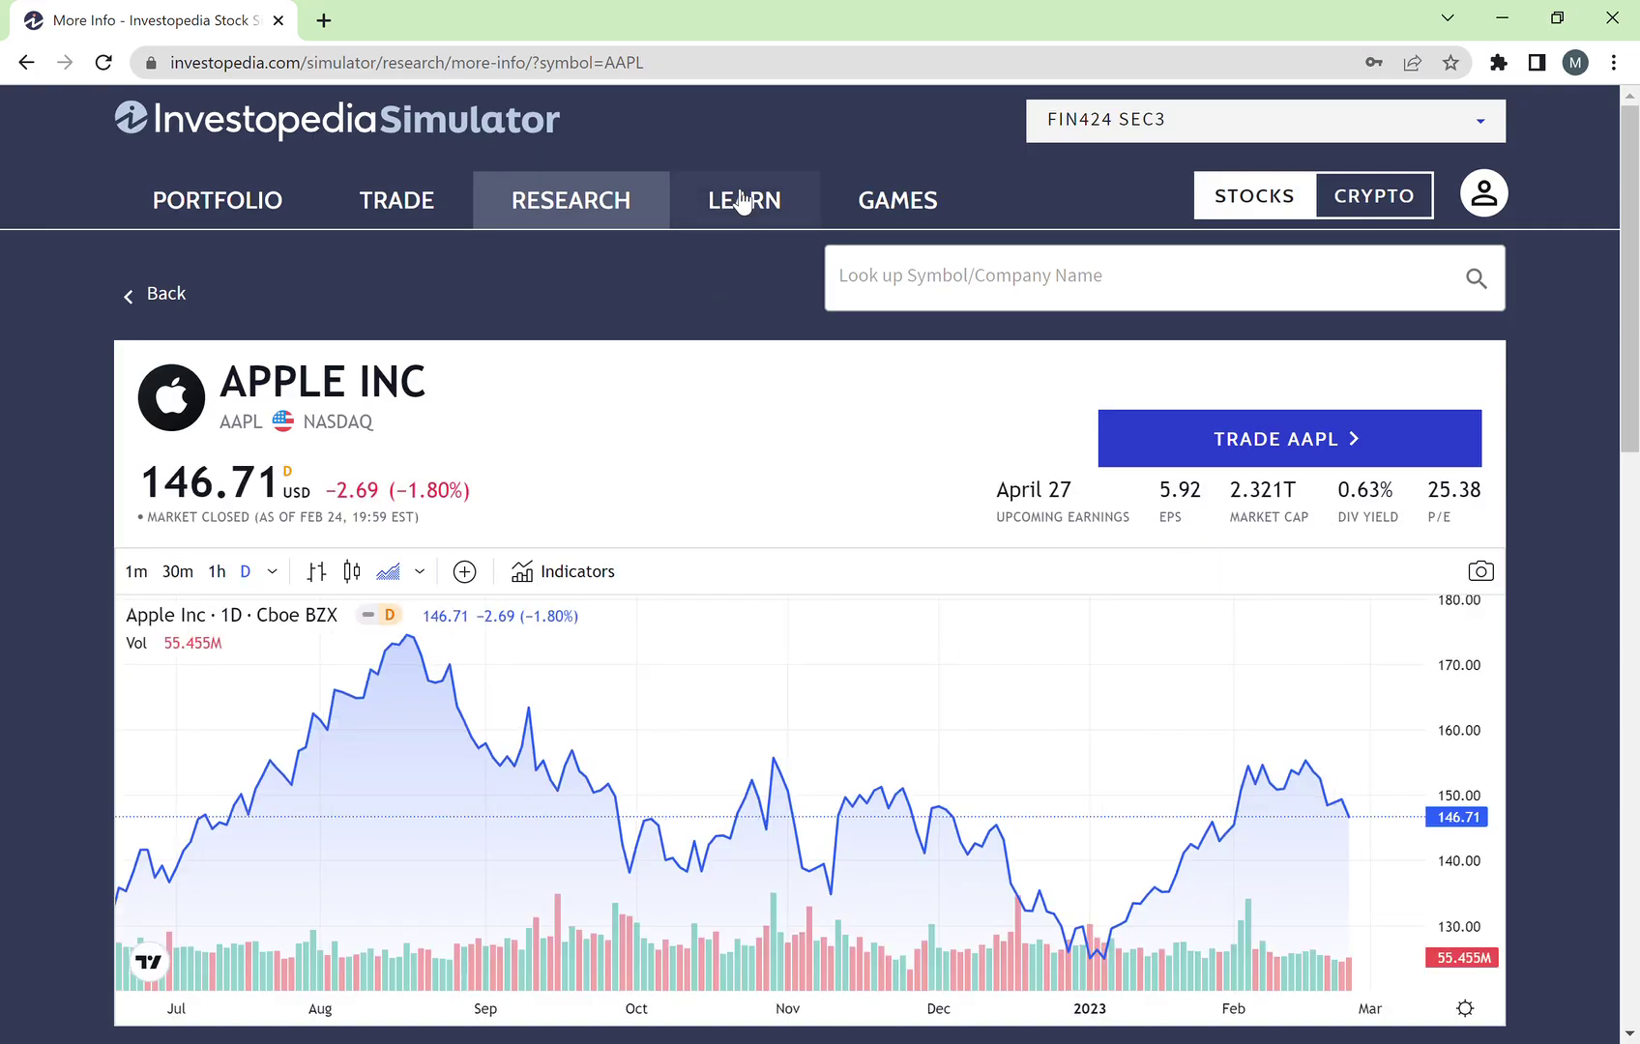
Step: Open the Learn page and browse its lesson categories
click(743, 202)
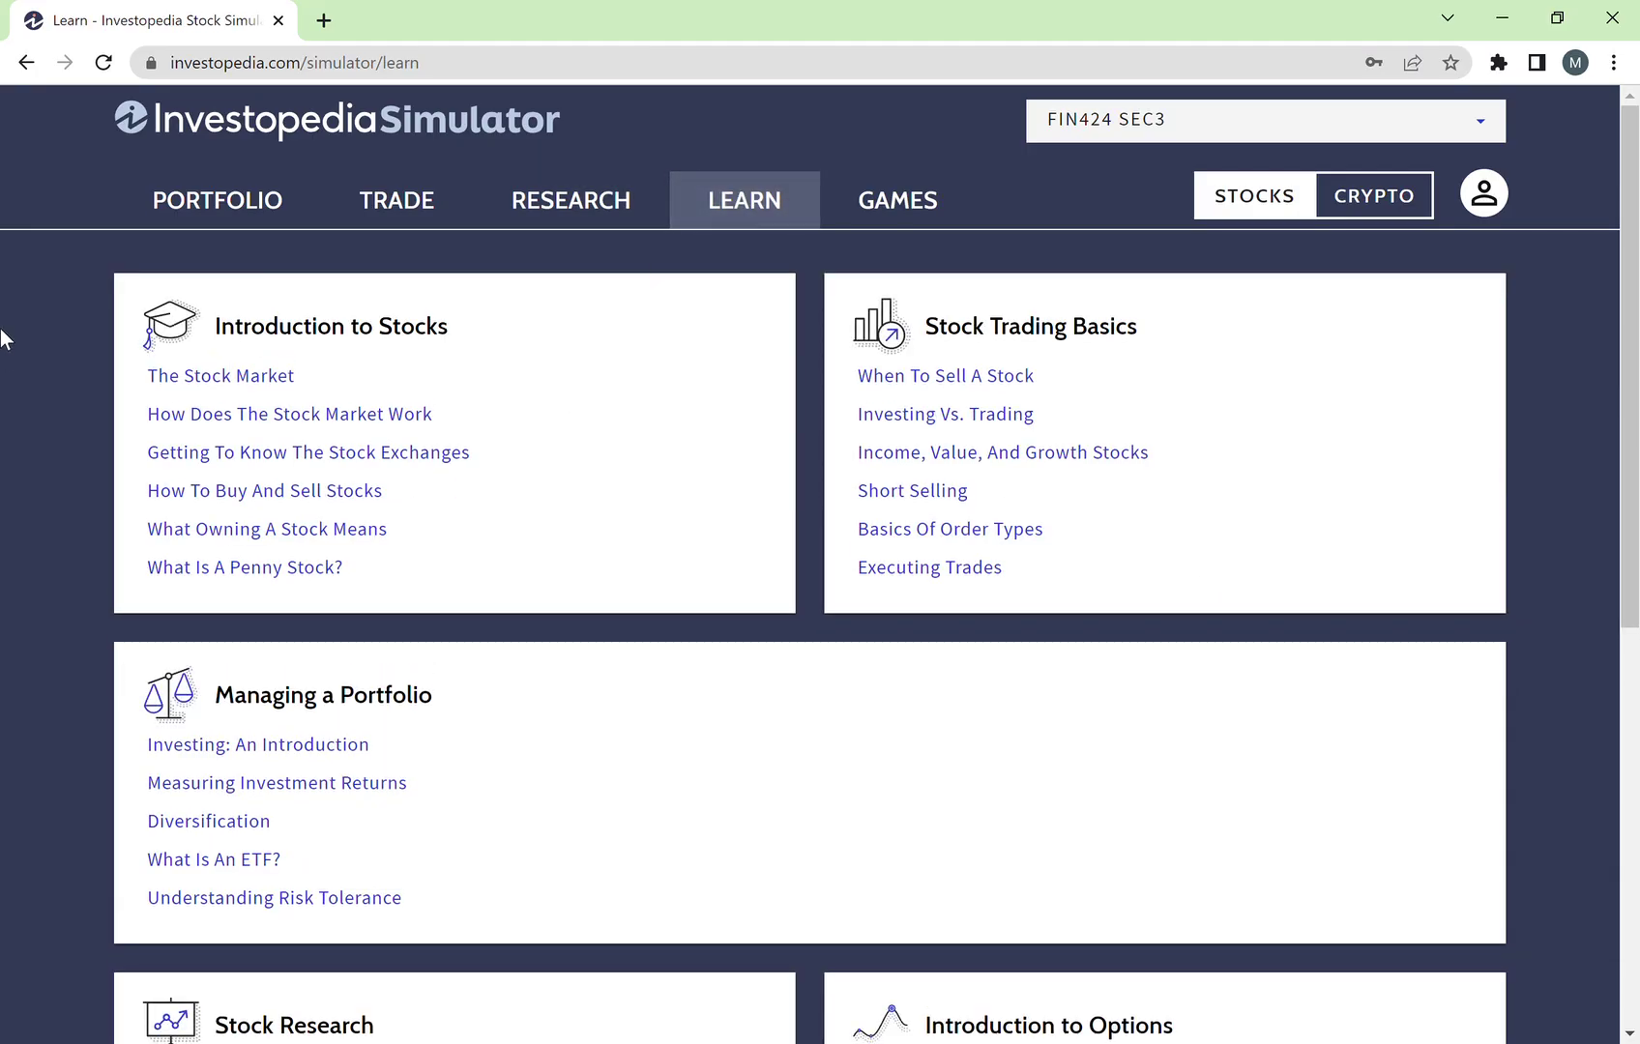
scroll(4, 368, down, 2)
scroll(3, 367, up, 2)
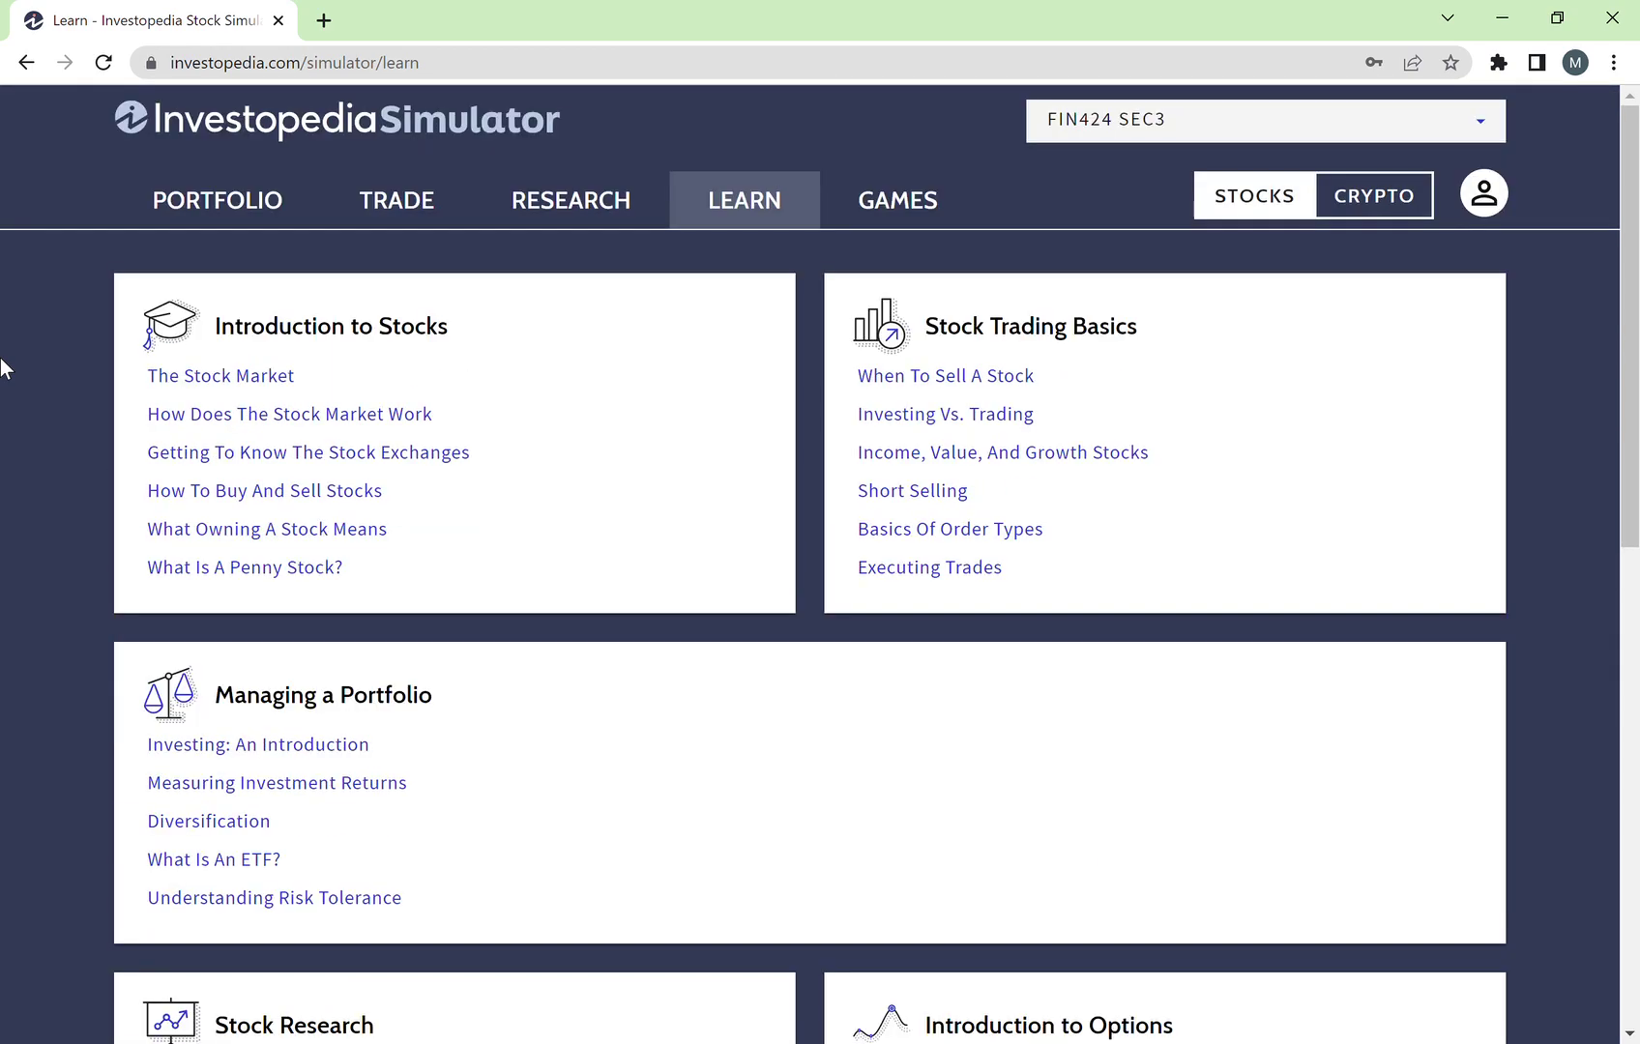
scroll(439, 545, down, 6)
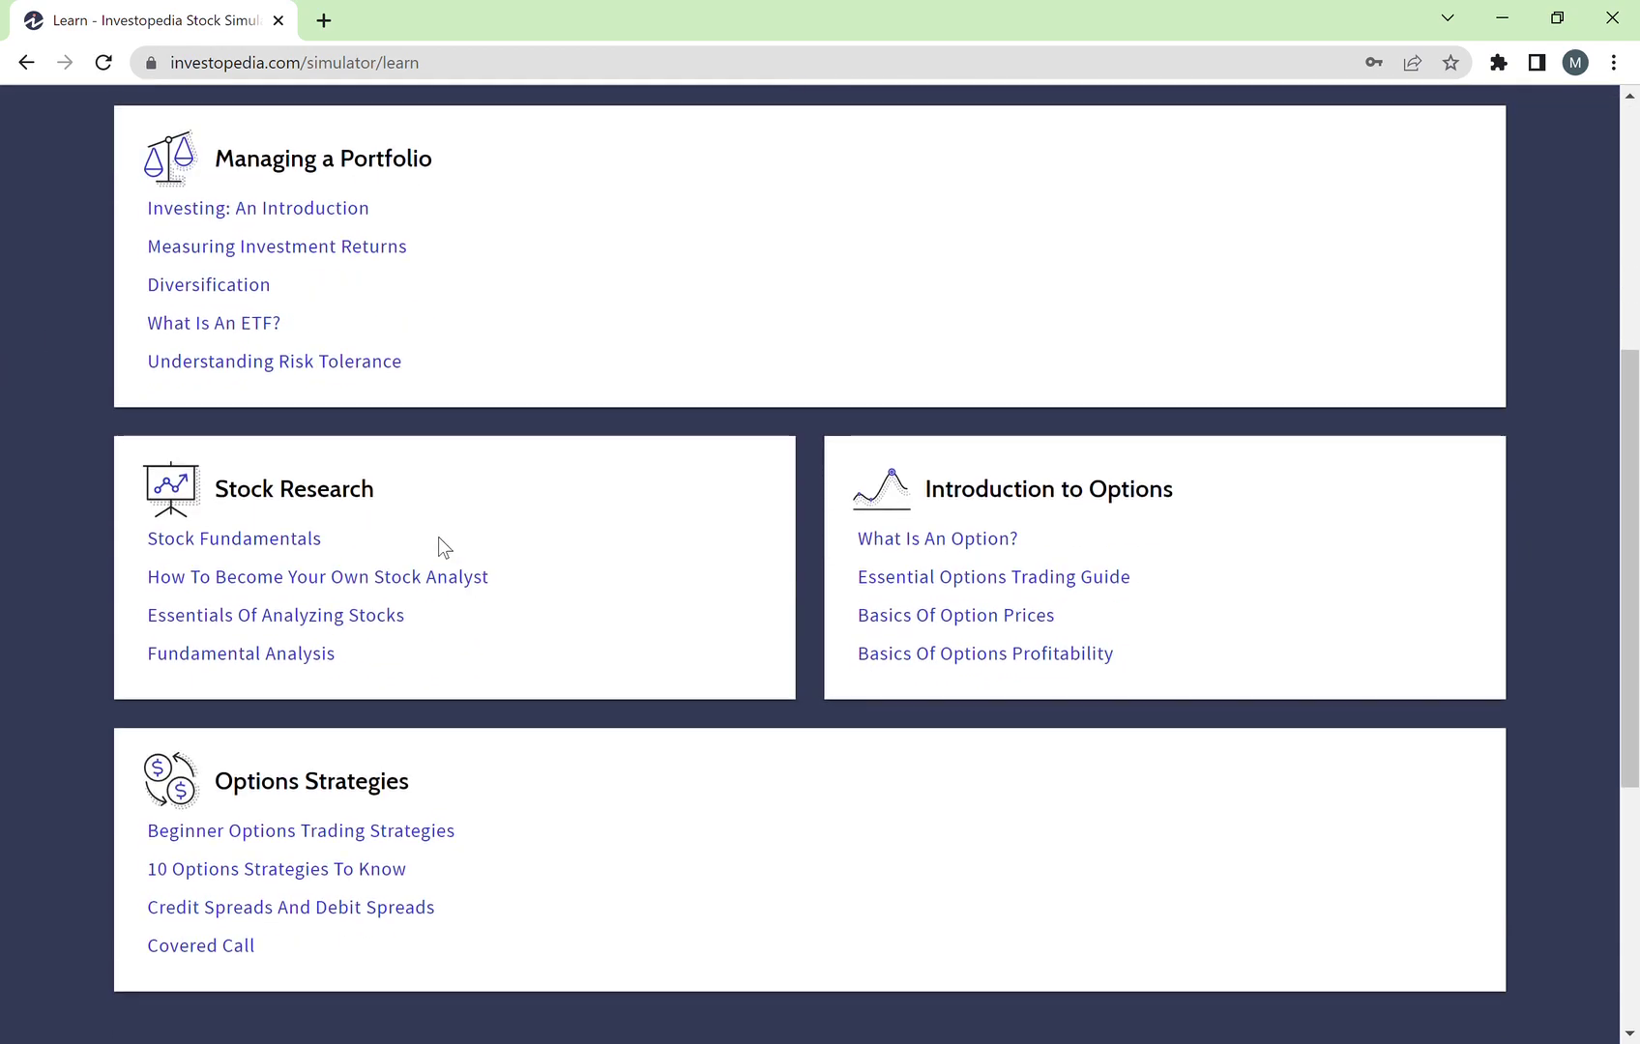
scroll(819, 603, down, 1)
scroll(818, 603, up, 7)
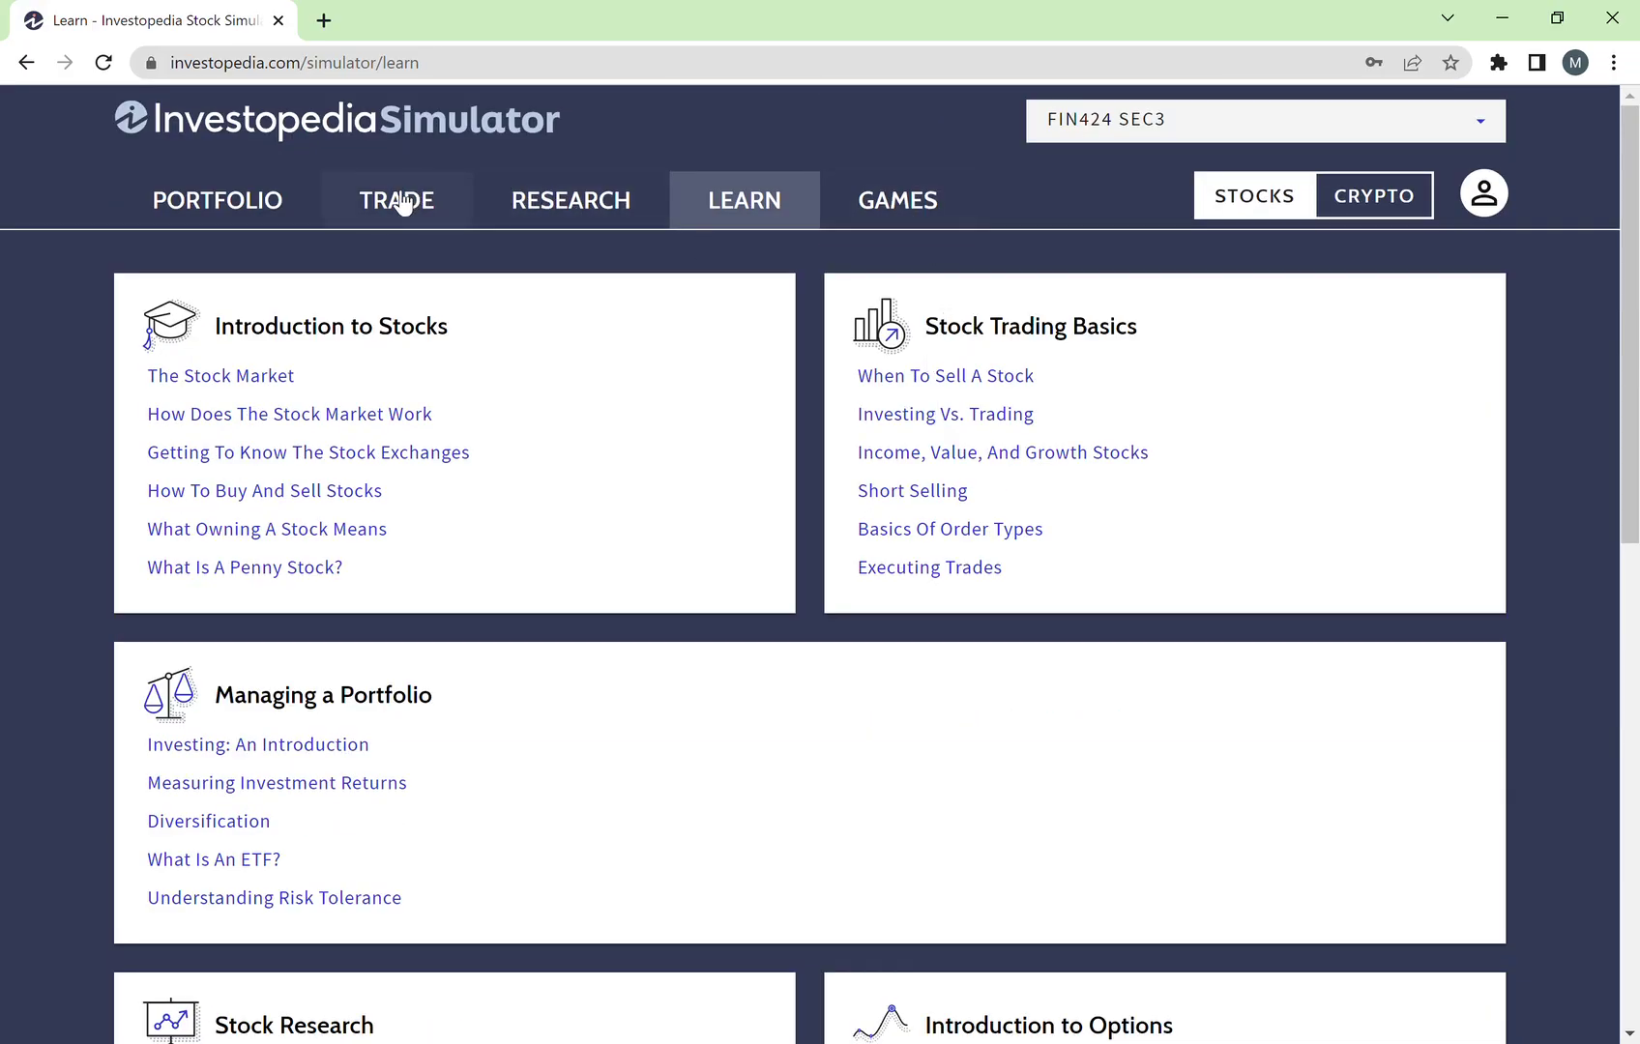
click(400, 203)
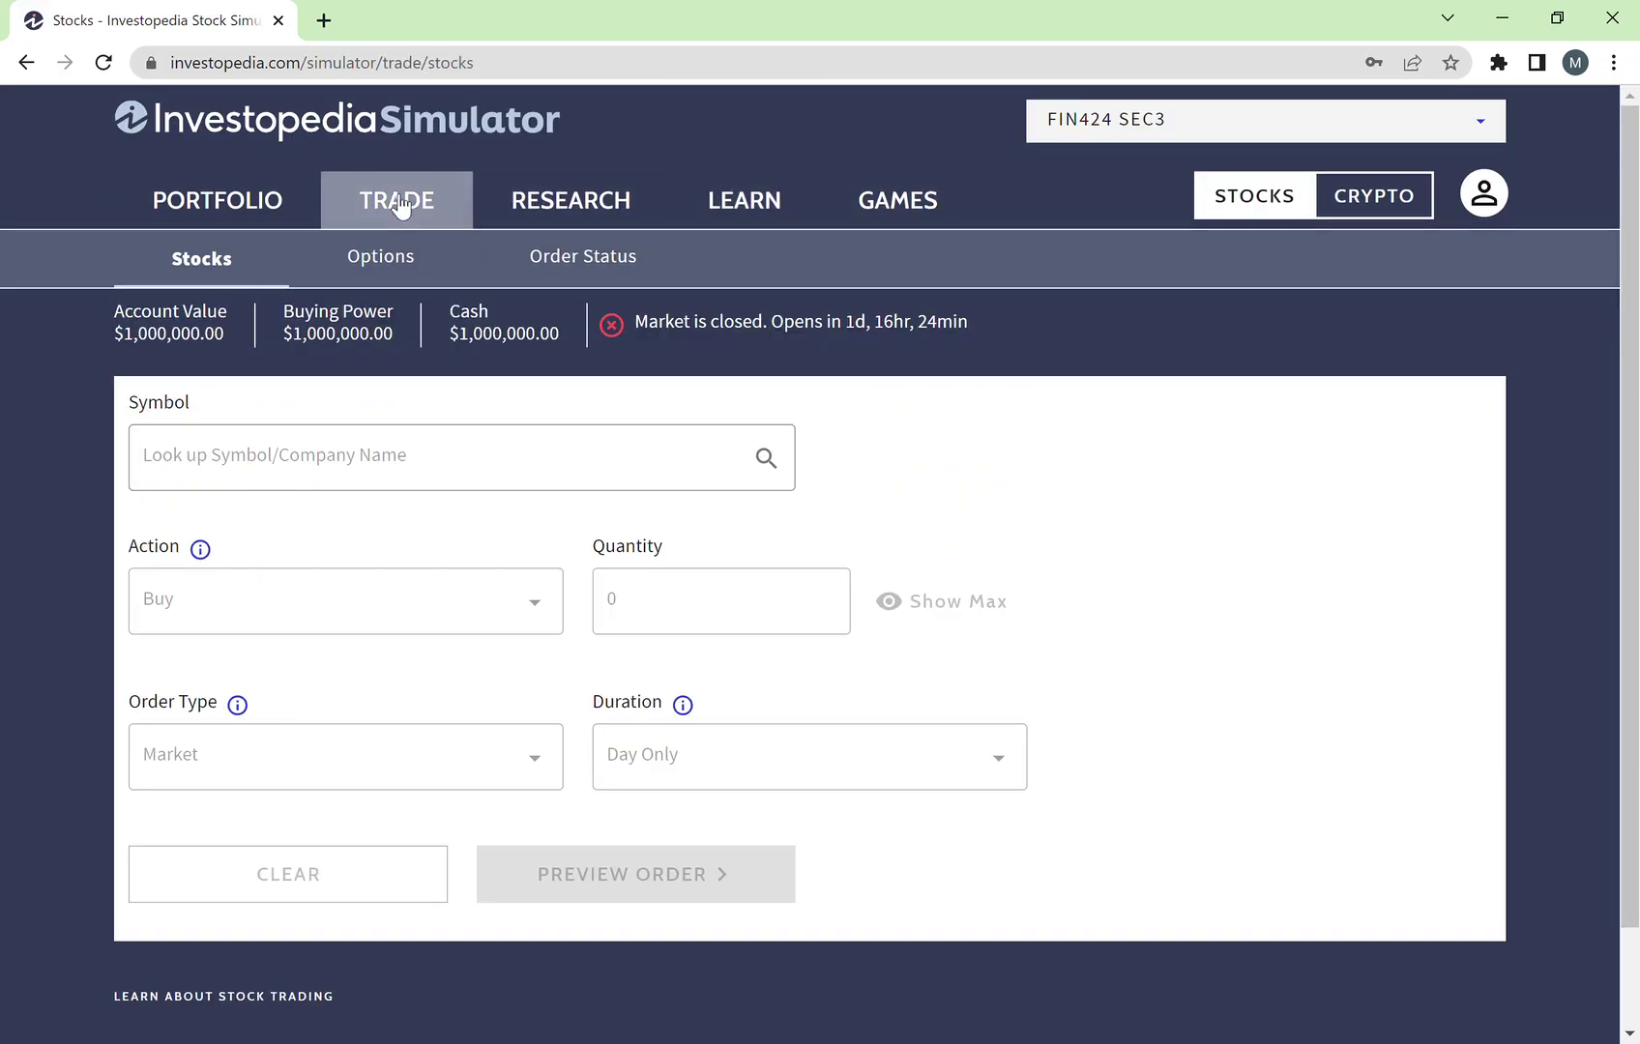
Step: Choose AAPL Apple Inc as the symbol and set the action to Short
click(444, 484)
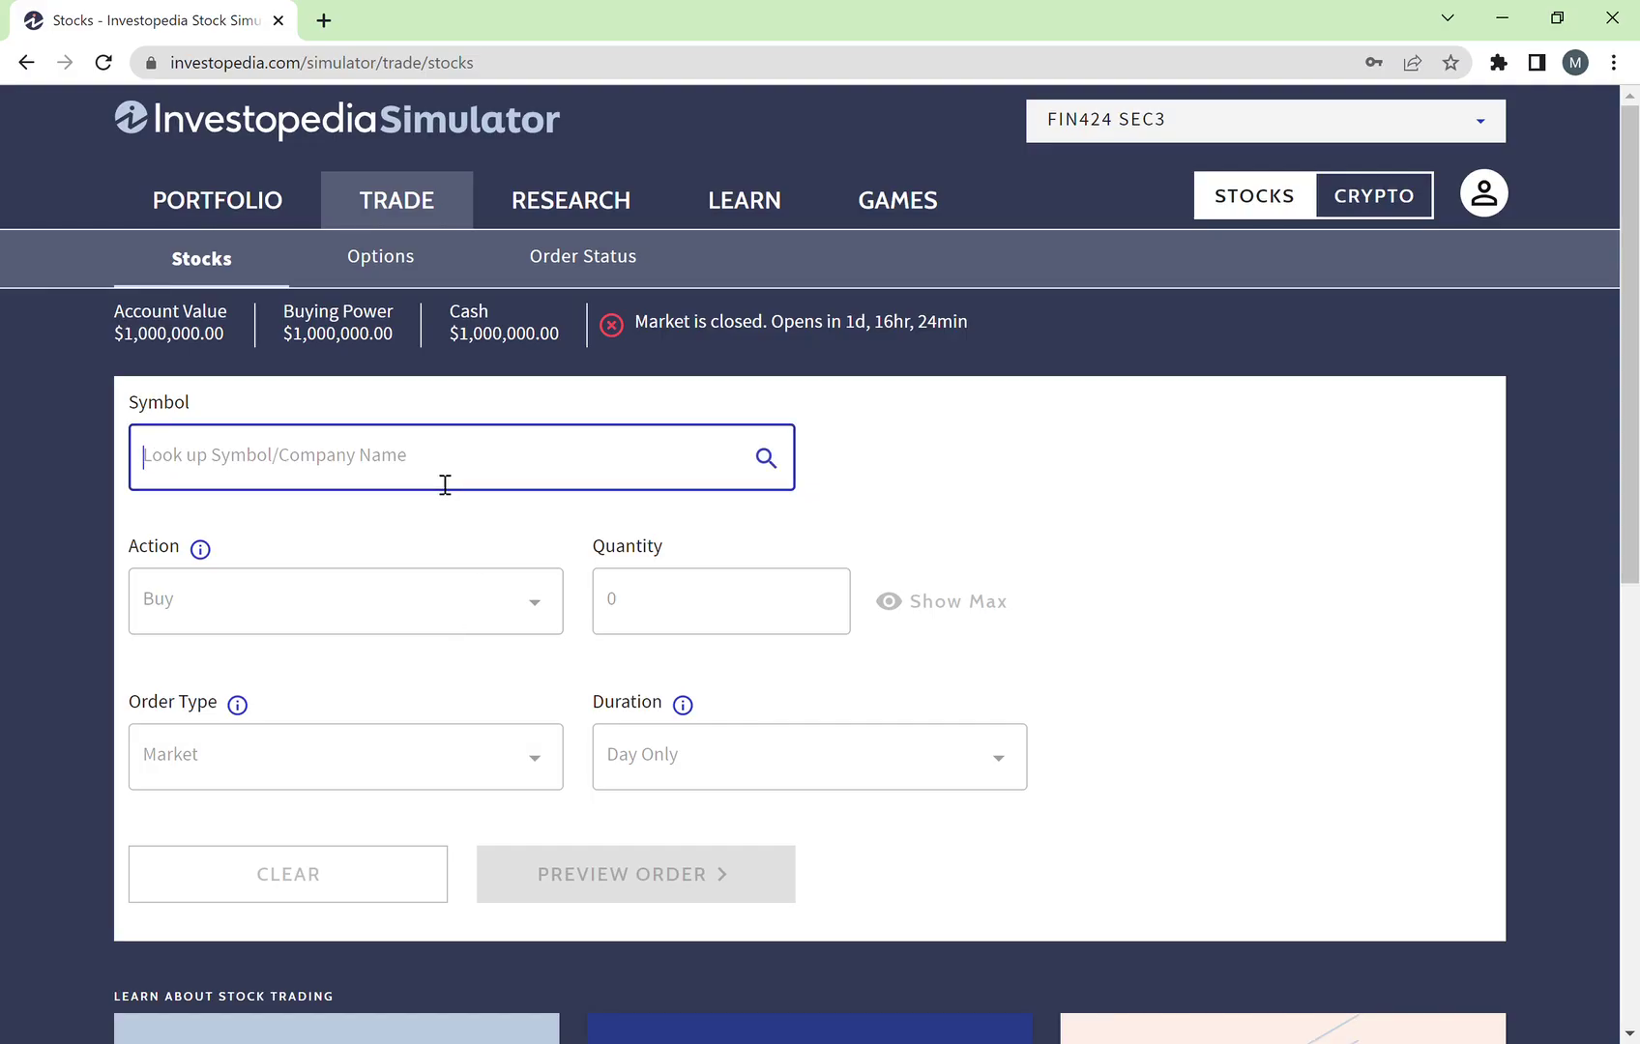
text(aapl)
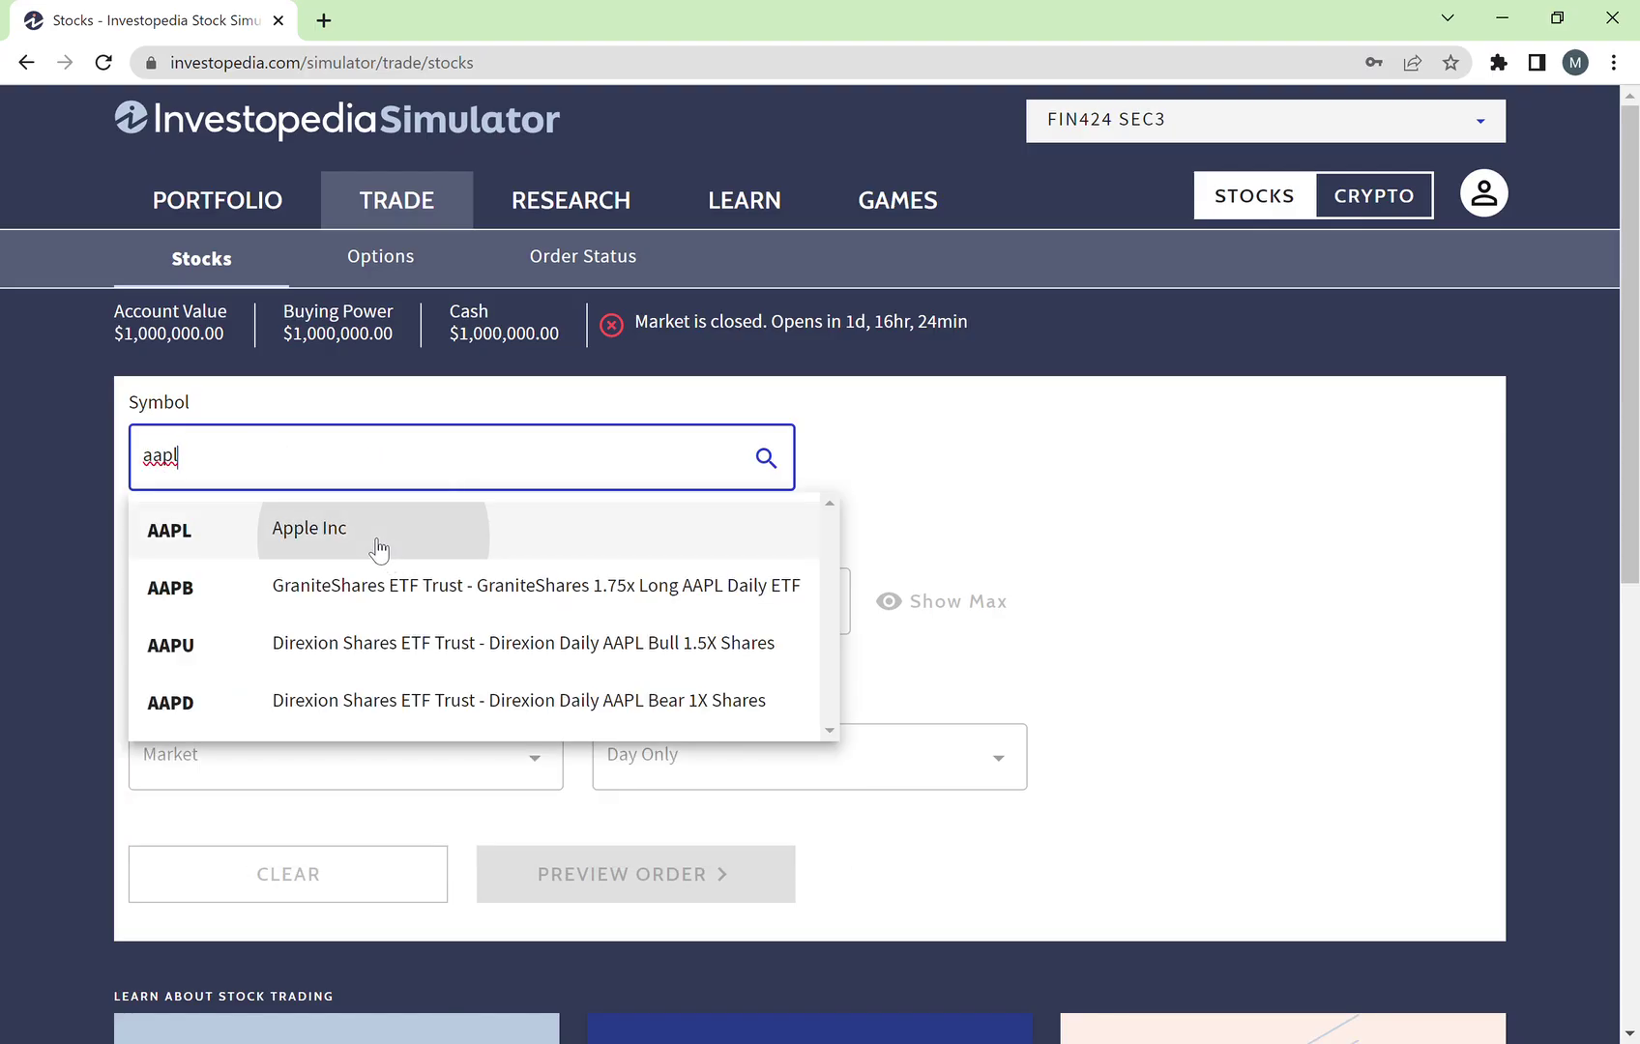
click(377, 541)
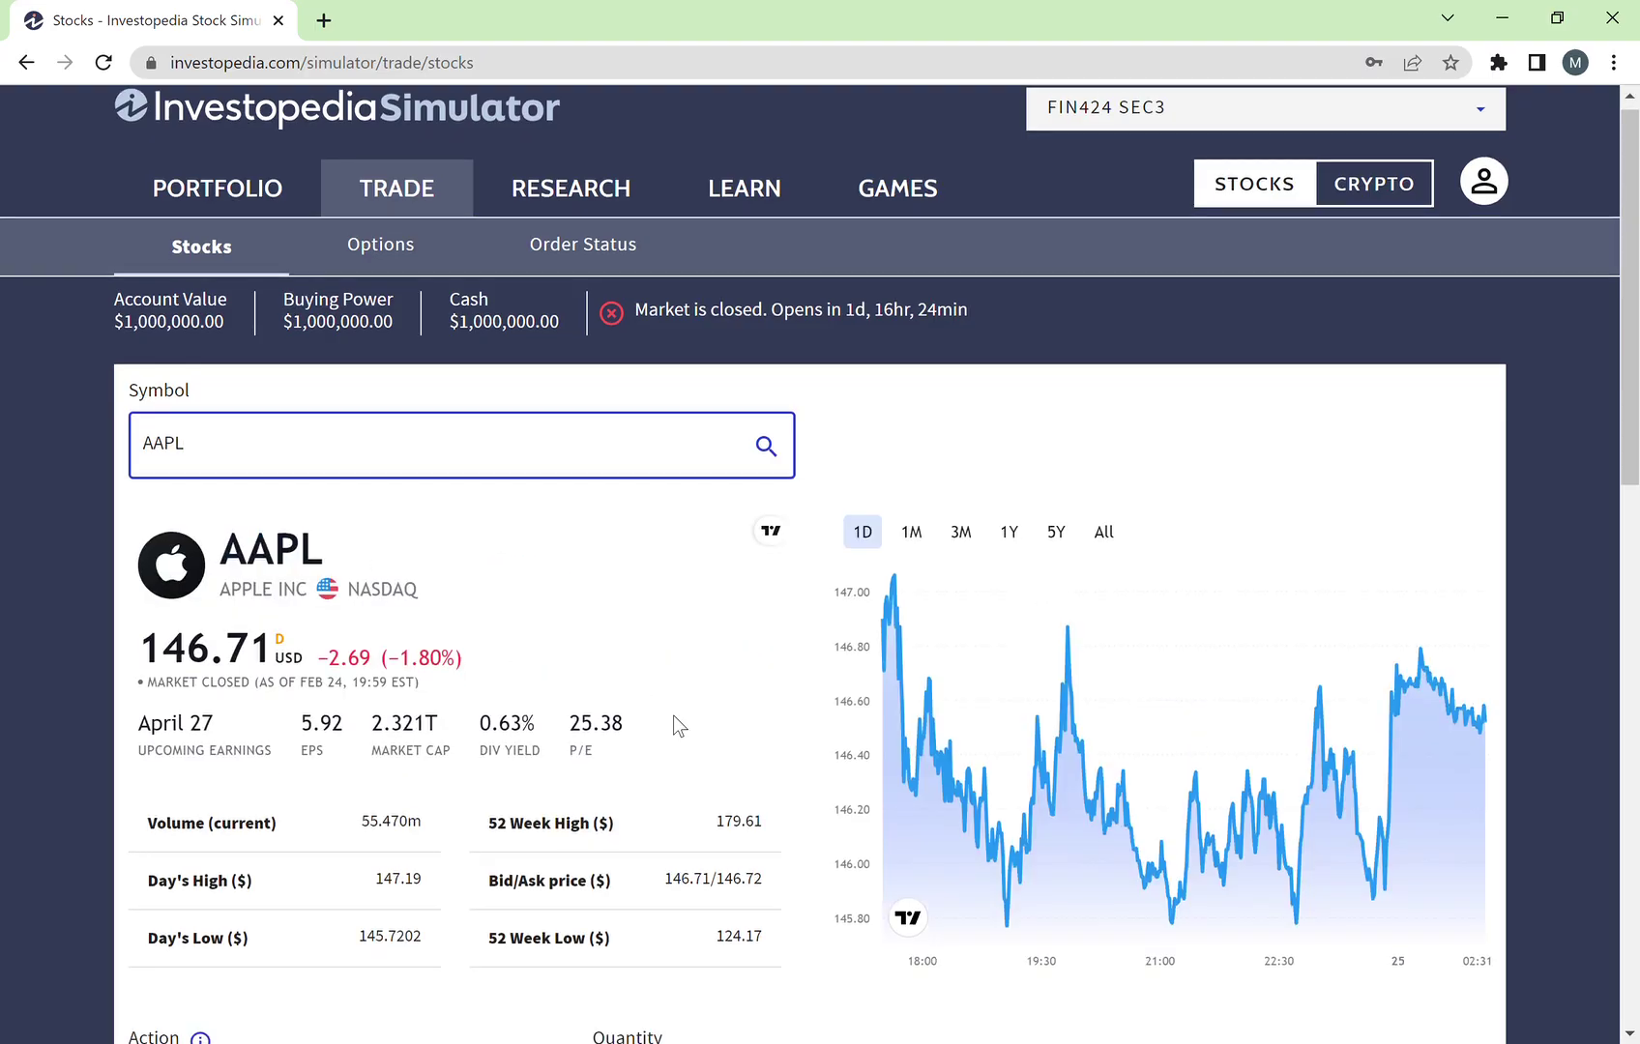
scroll(671, 721, down, 6)
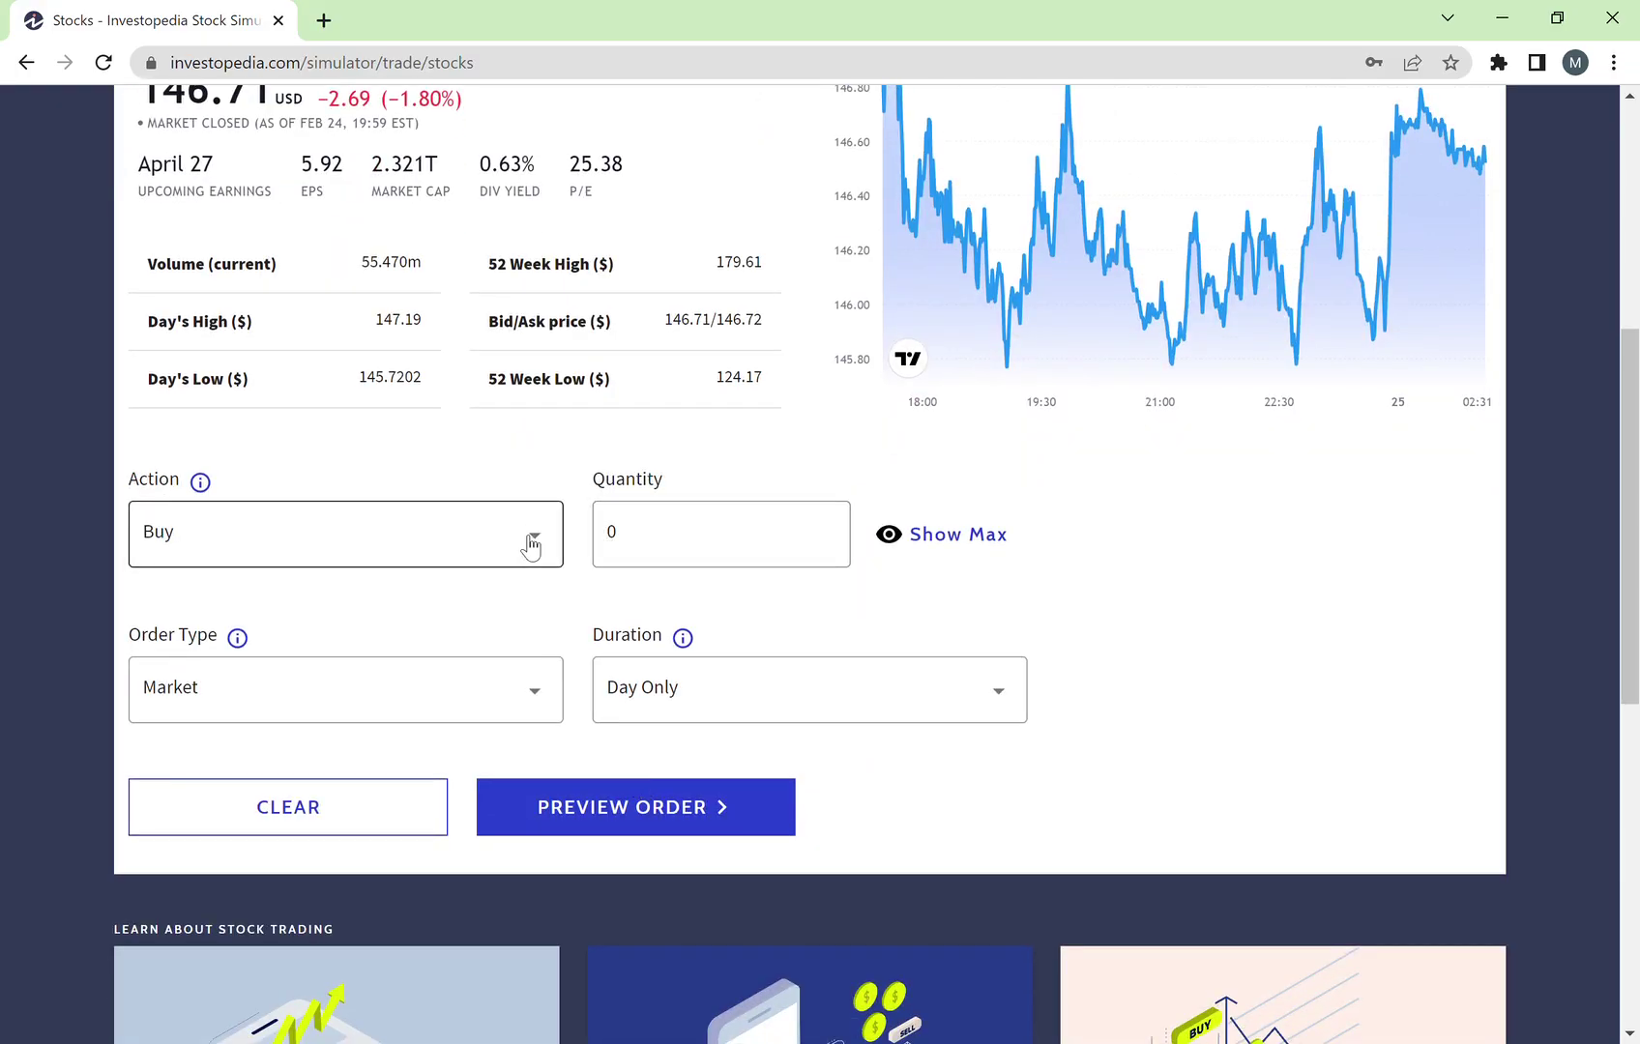
click(532, 539)
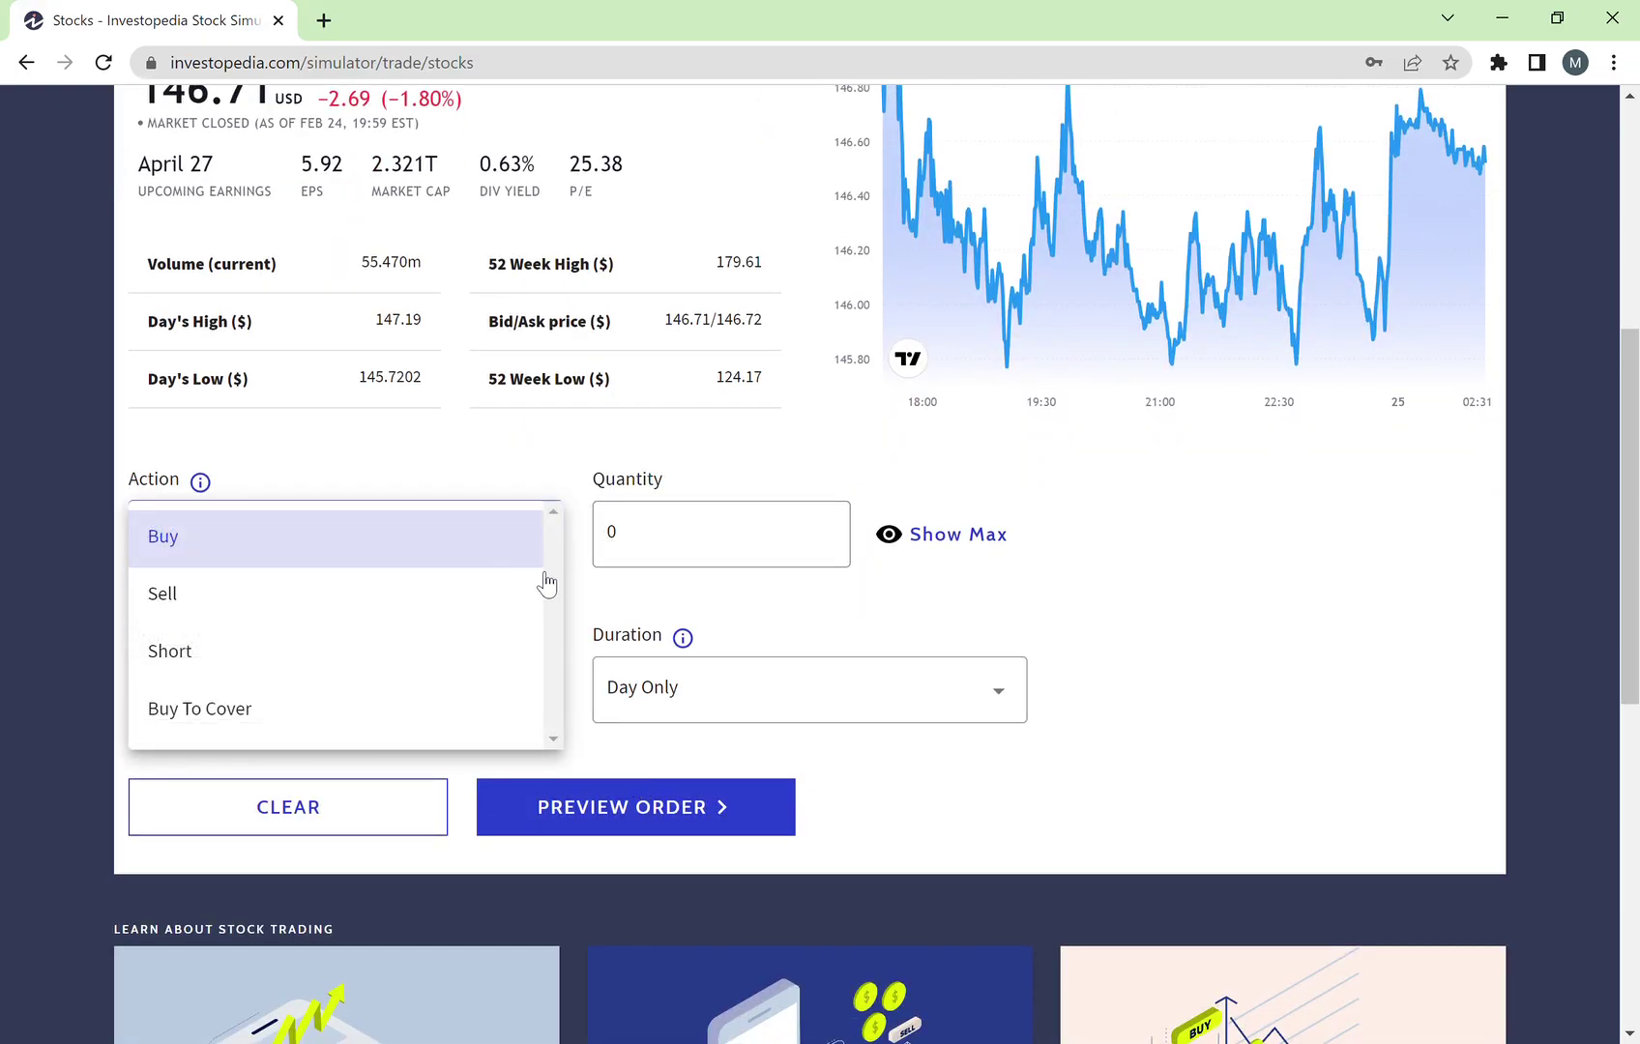
click(398, 653)
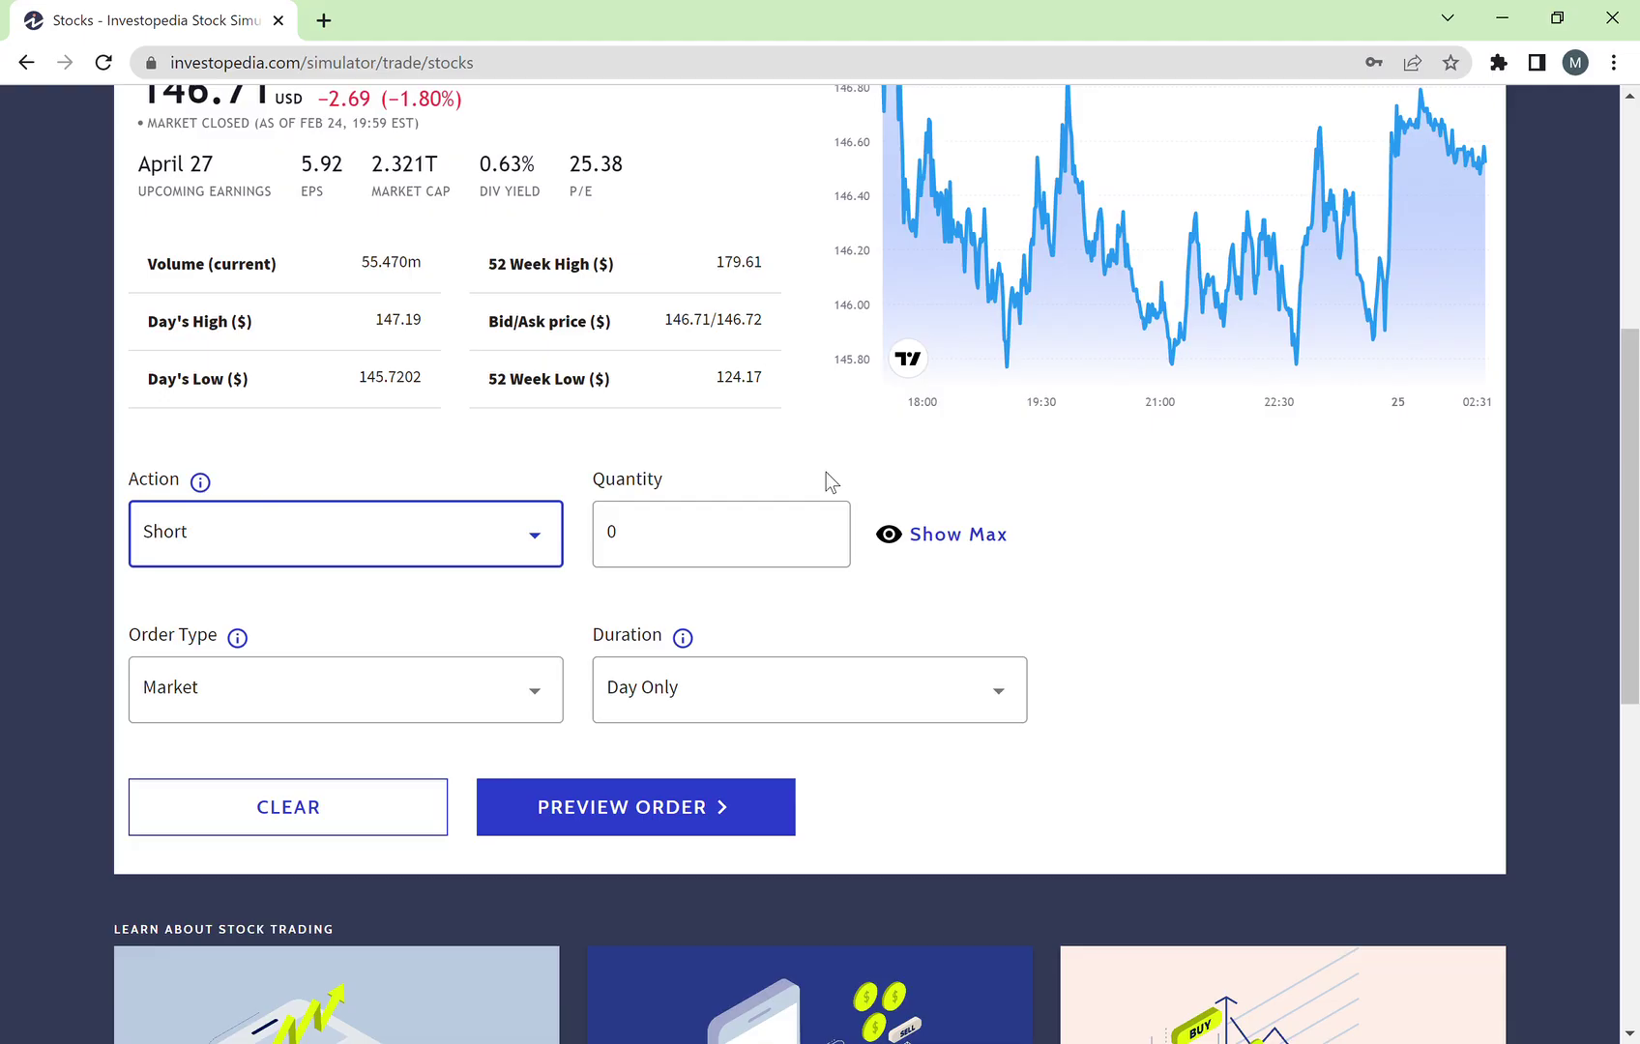
Step: Set the quantity to 30, keeping Market order type and Day Only duration
scroll(827, 472, up, 1)
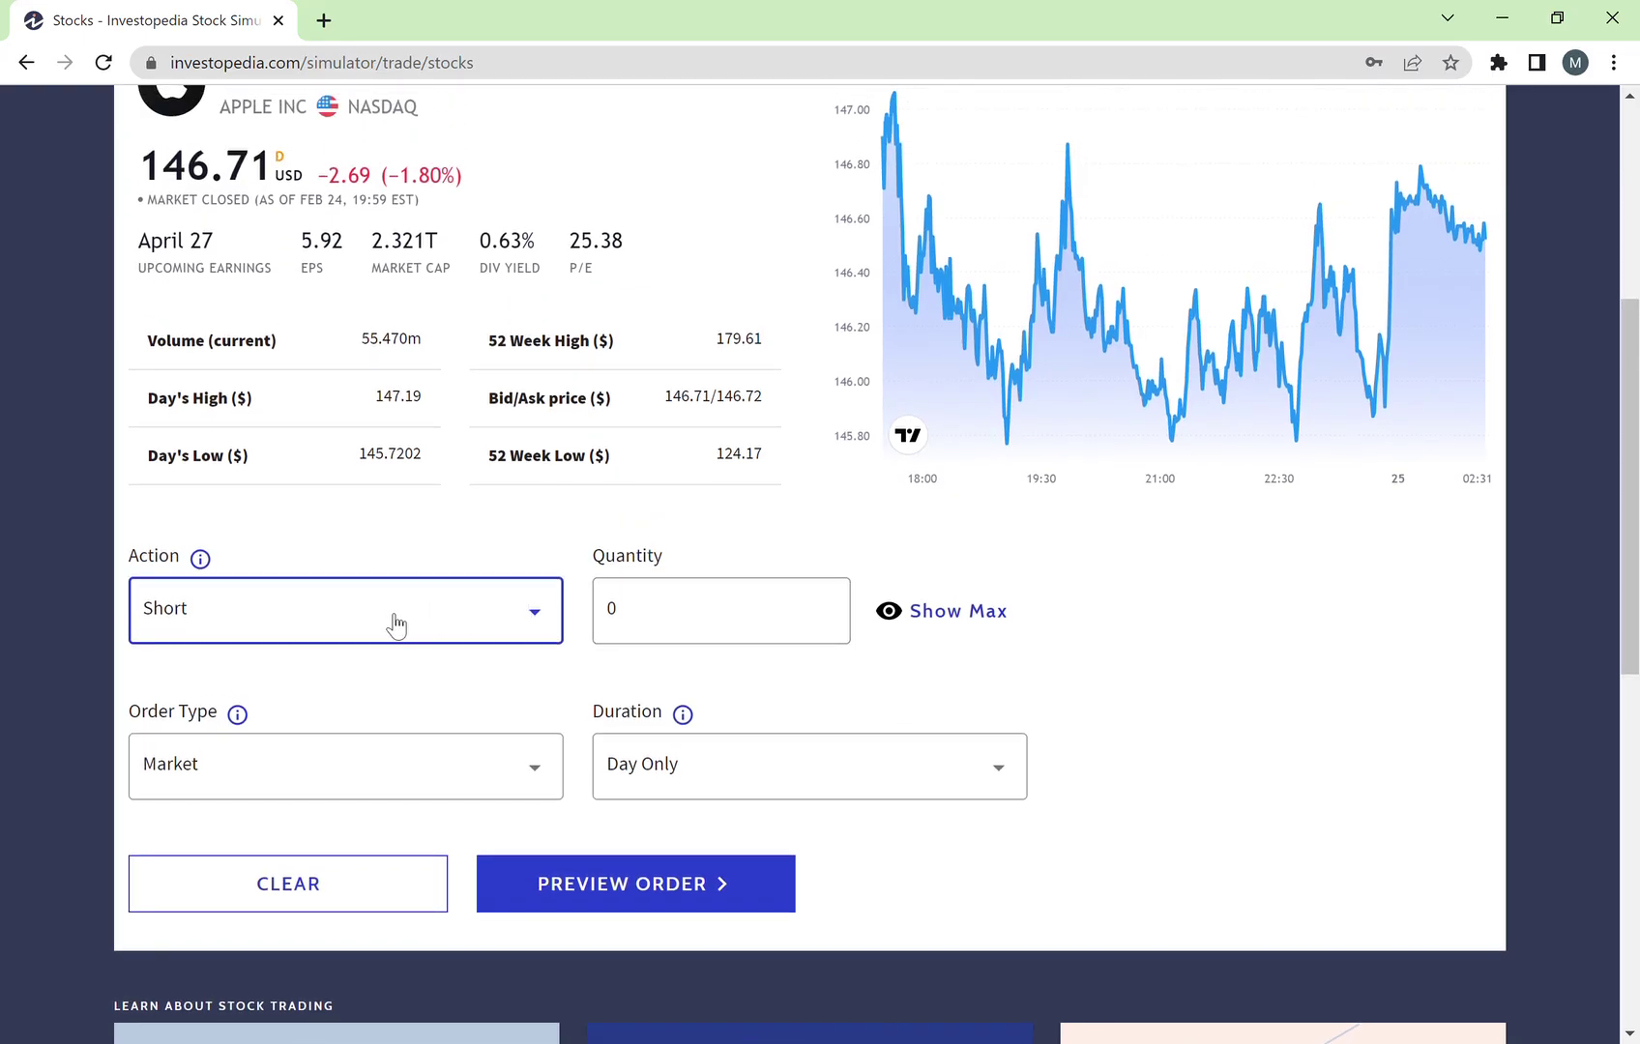
click(785, 602)
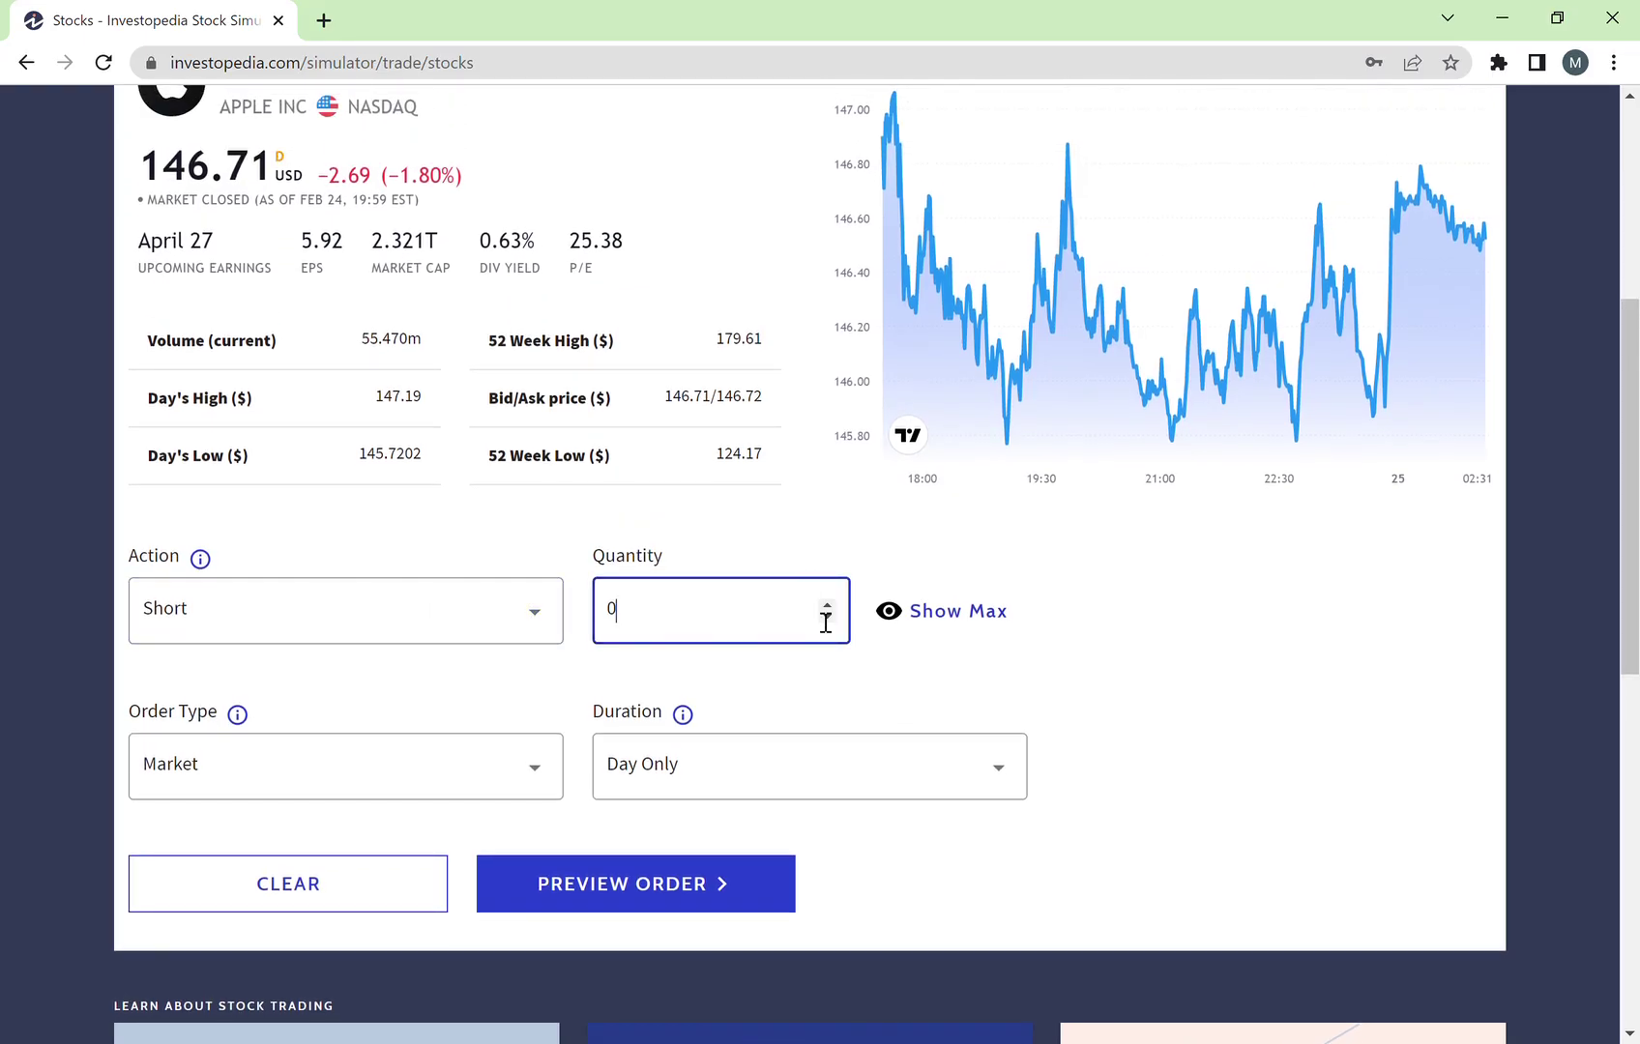
key(BackSpace)
text(30)
click(452, 774)
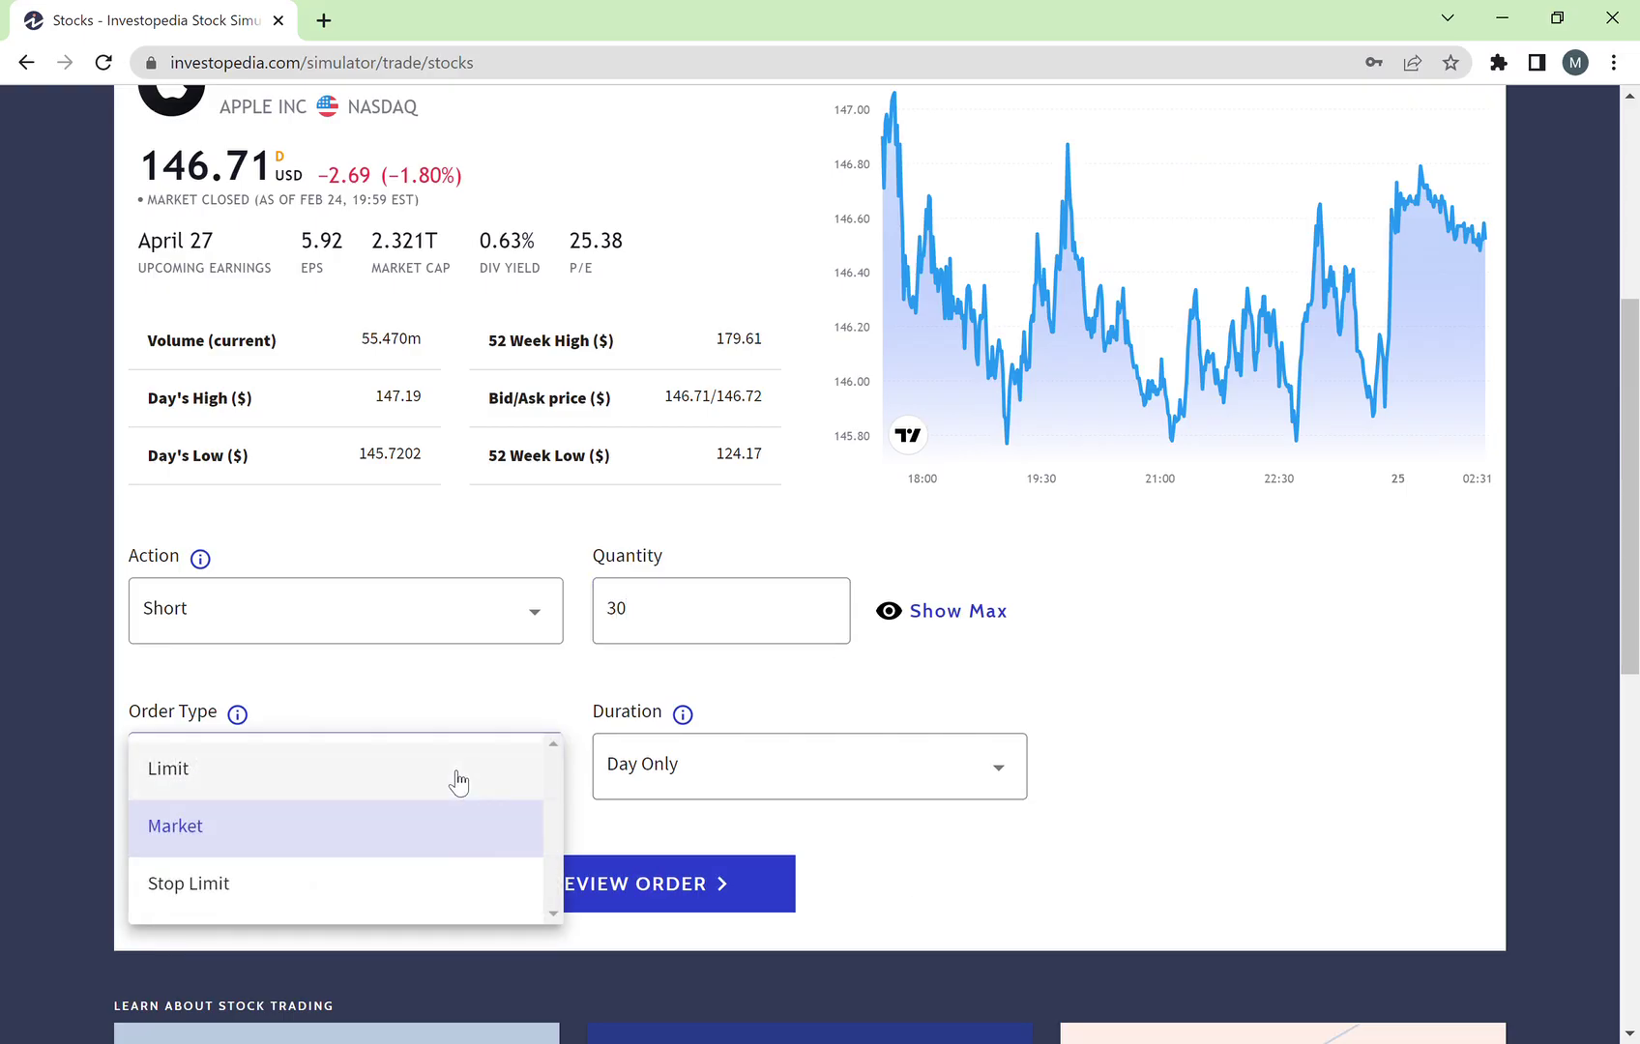
click(579, 770)
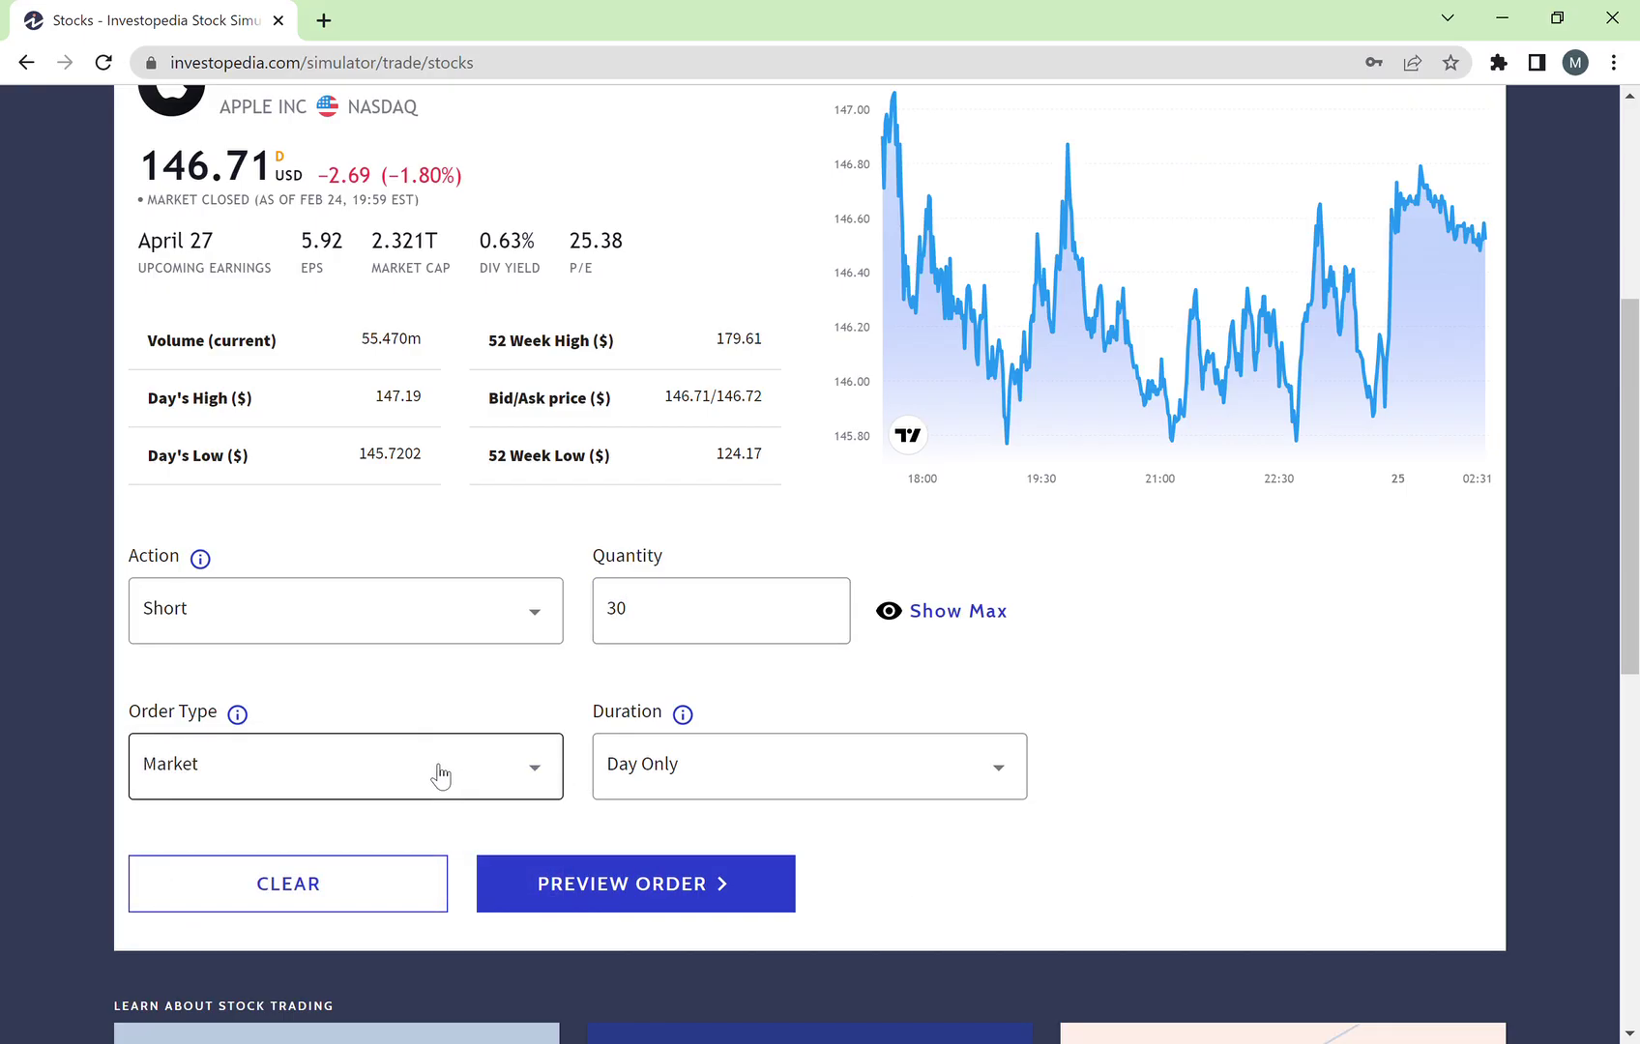
click(799, 781)
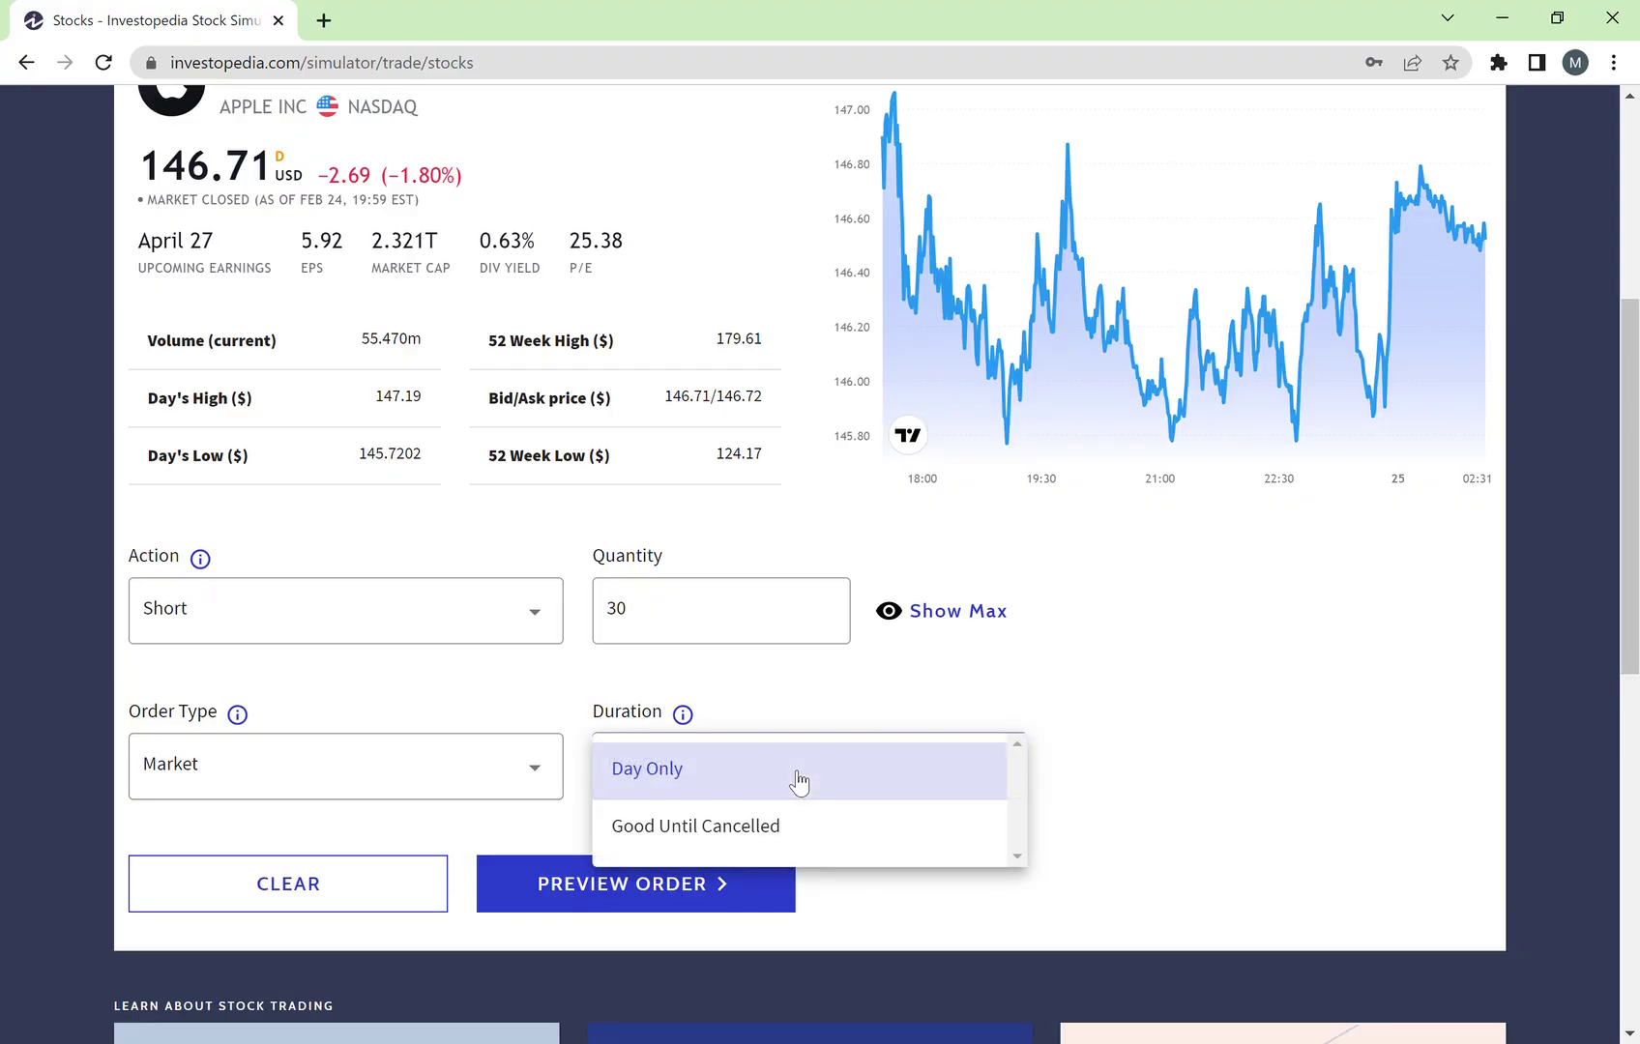
click(785, 786)
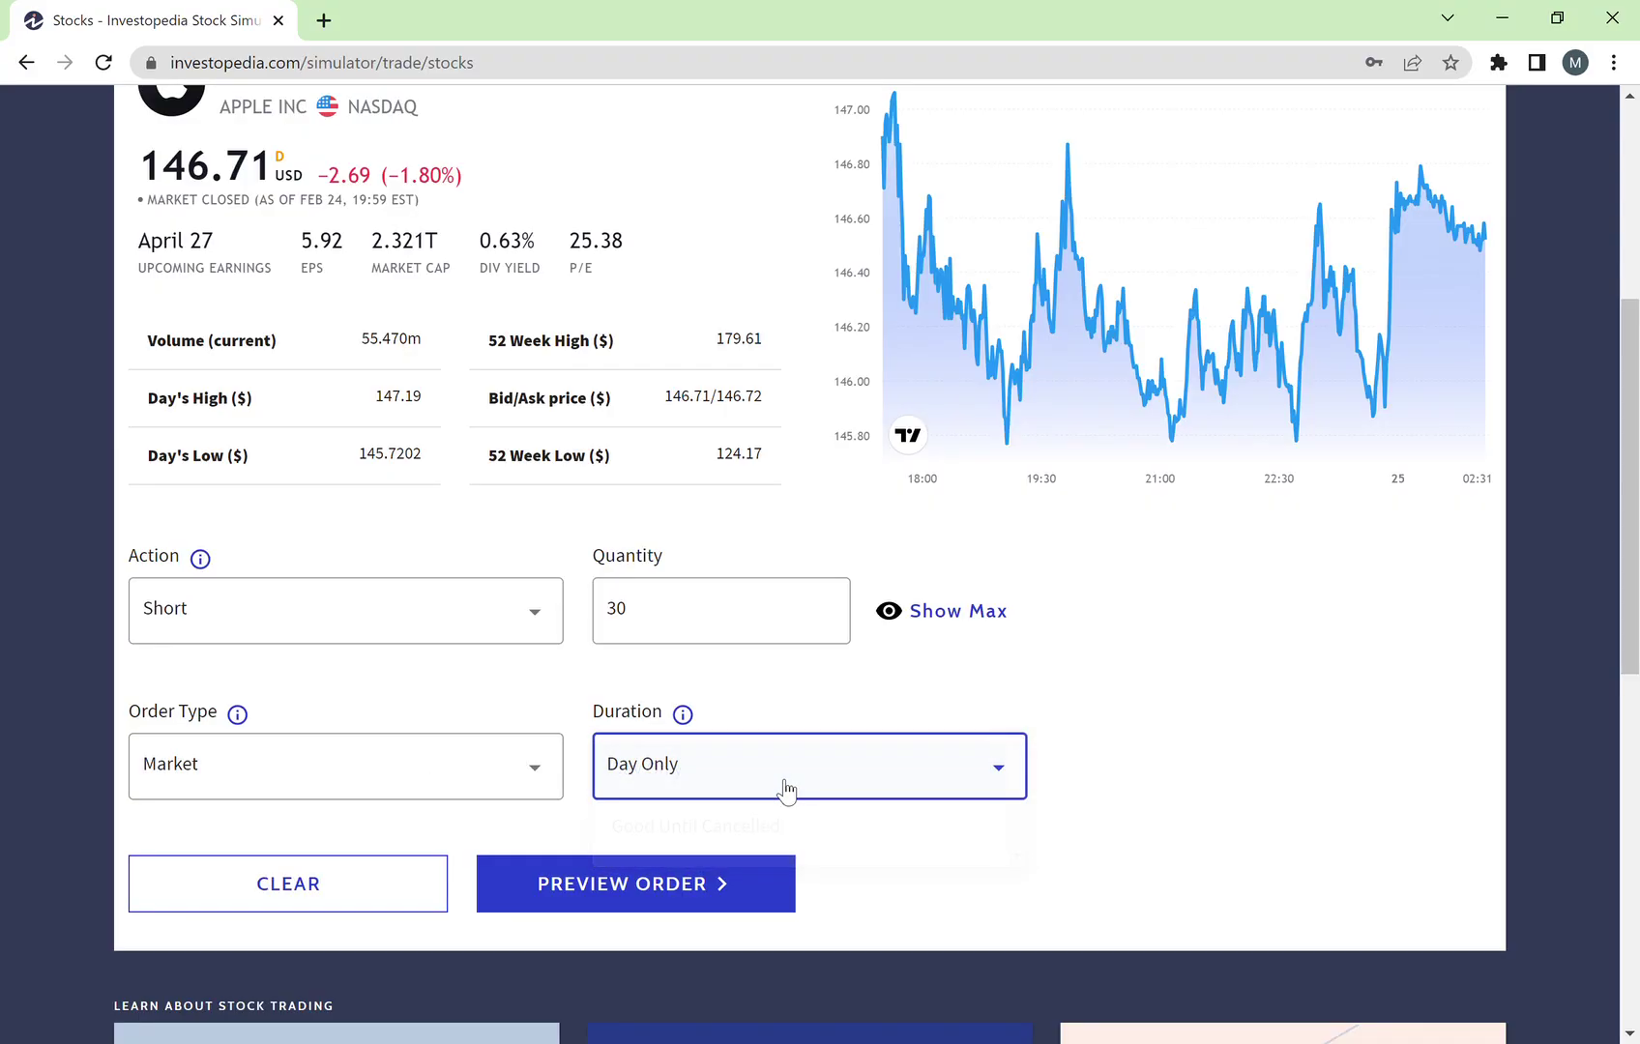
Step: Preview and submit the 30-share AAPL short, then check it pending in Order Status
click(747, 885)
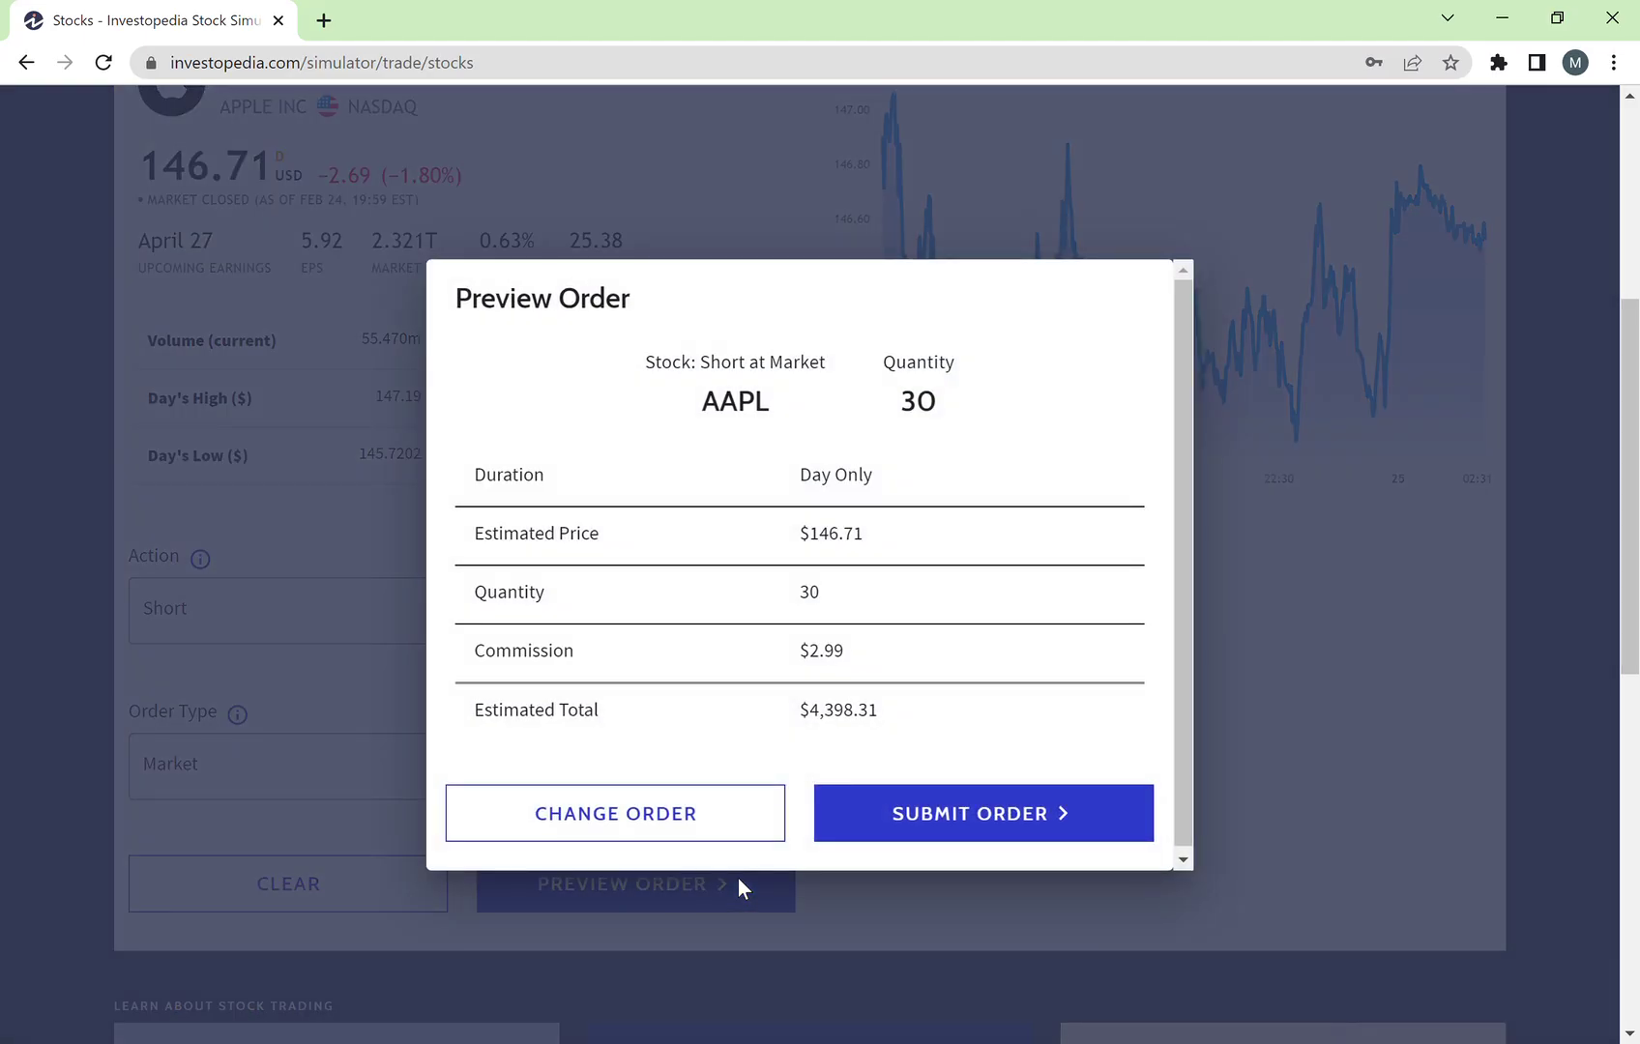
scroll(908, 669, down, 1)
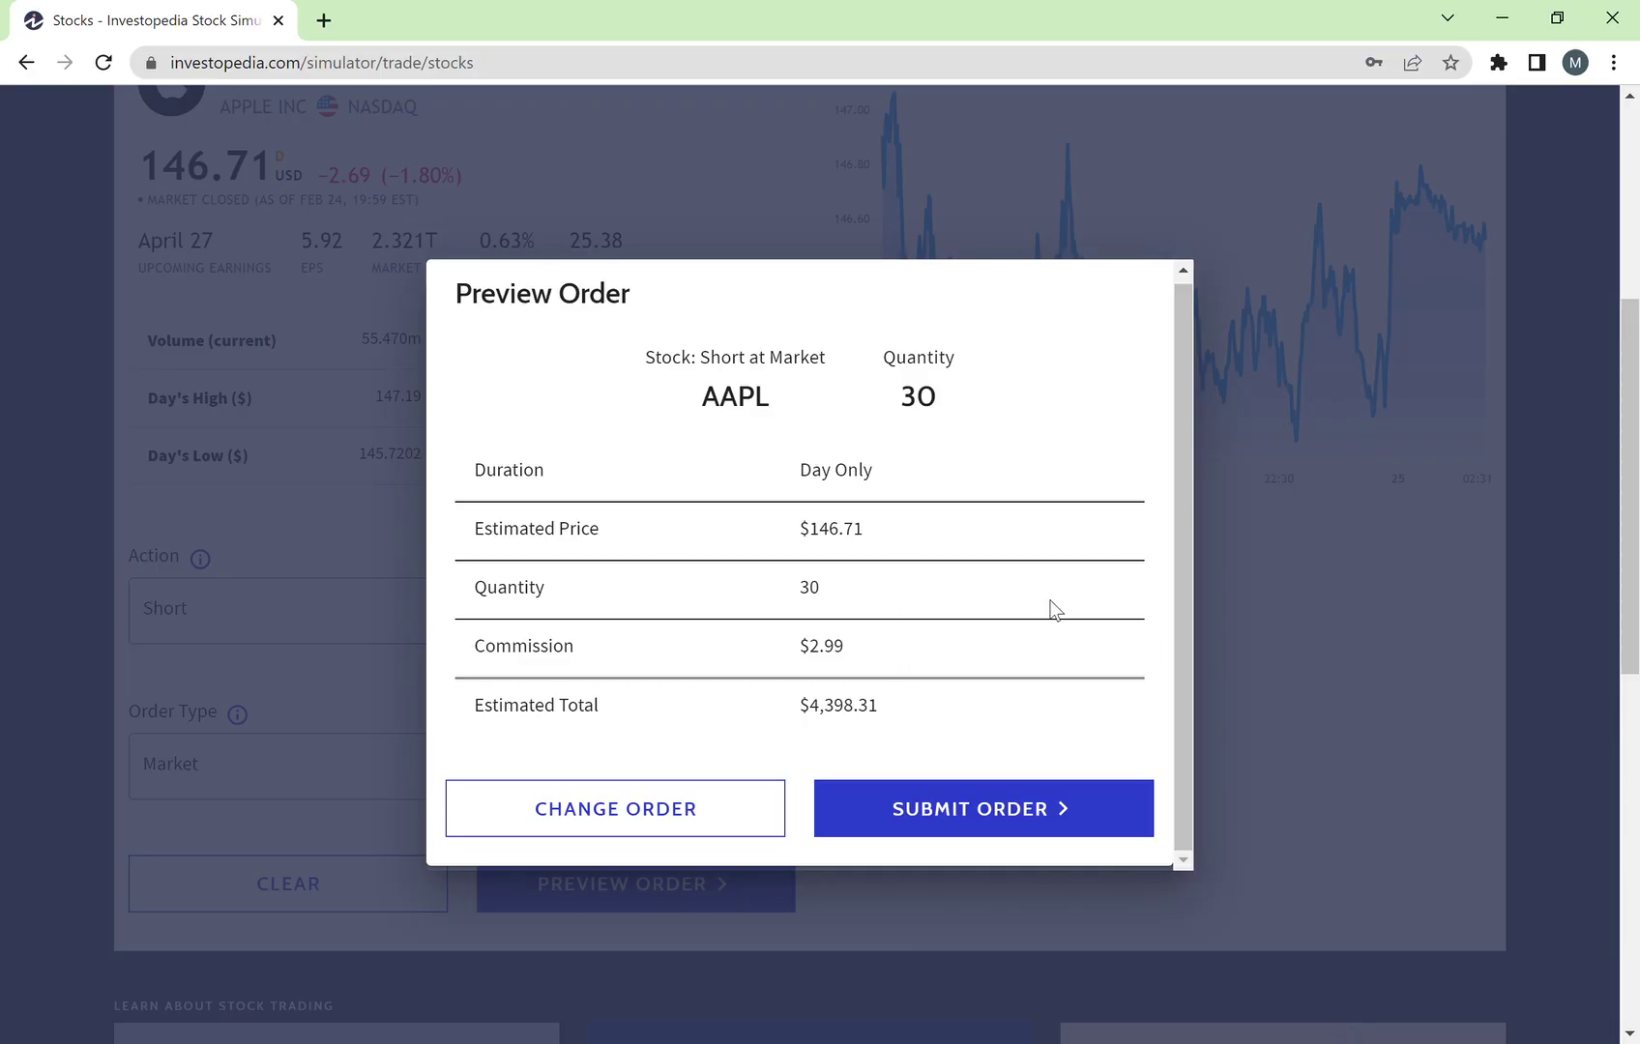
click(1008, 820)
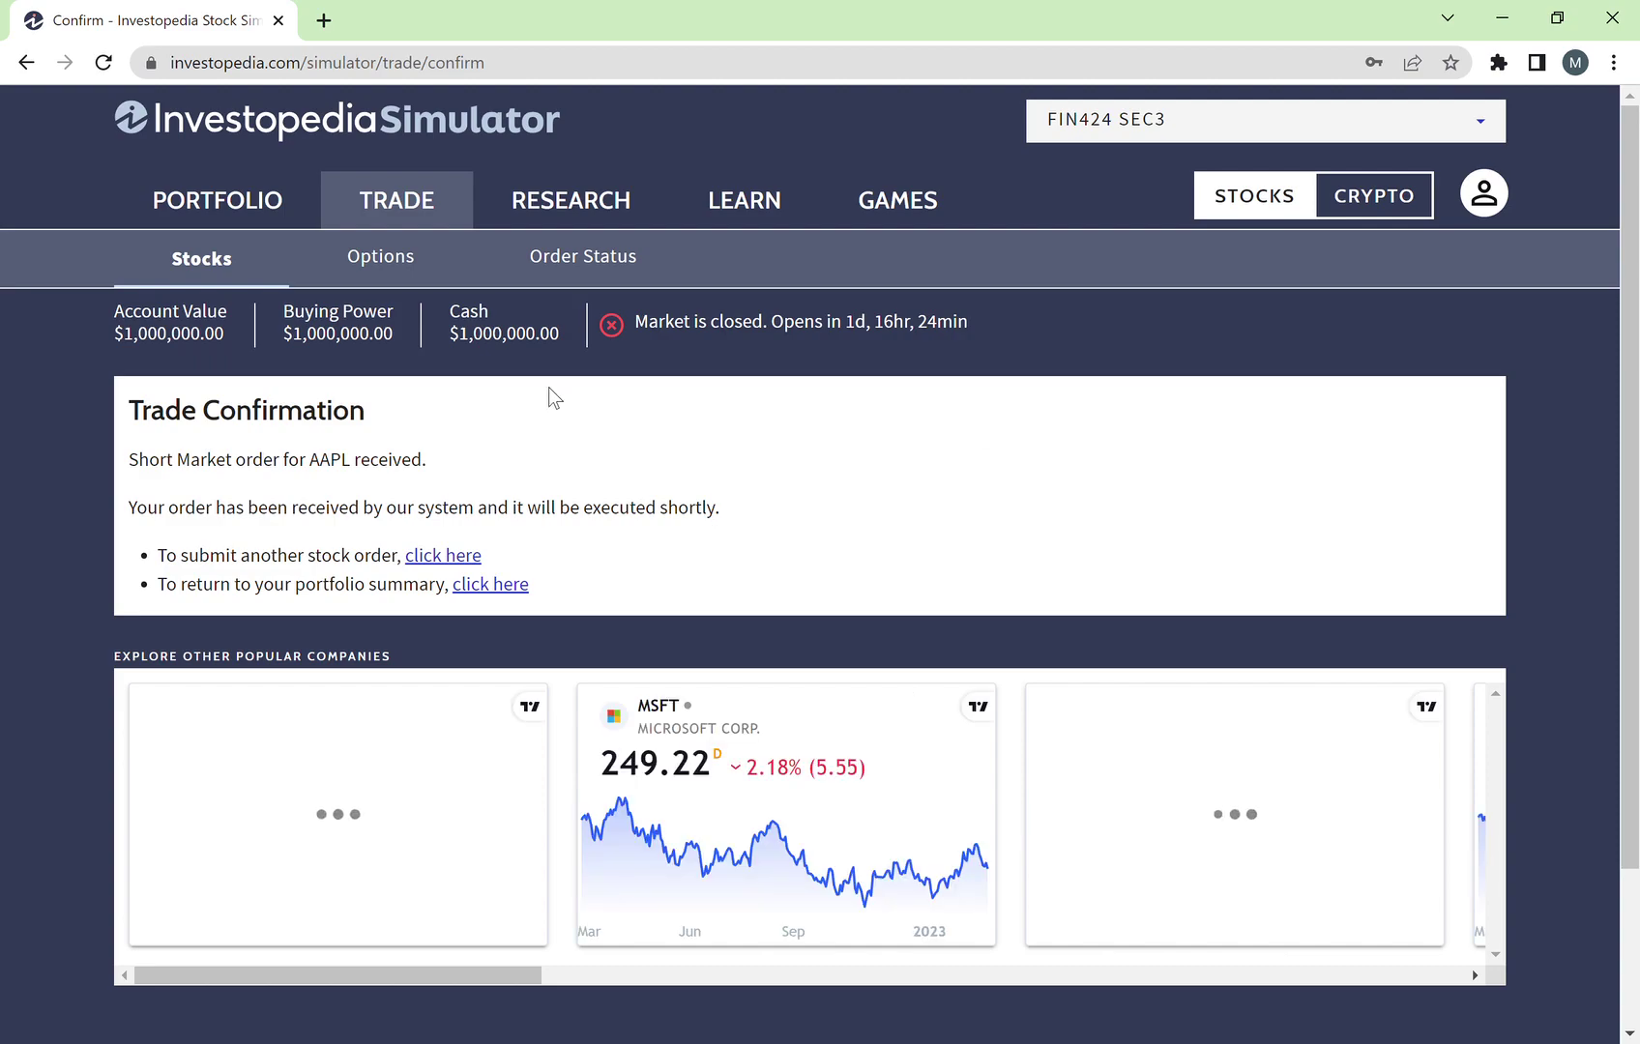
click(584, 259)
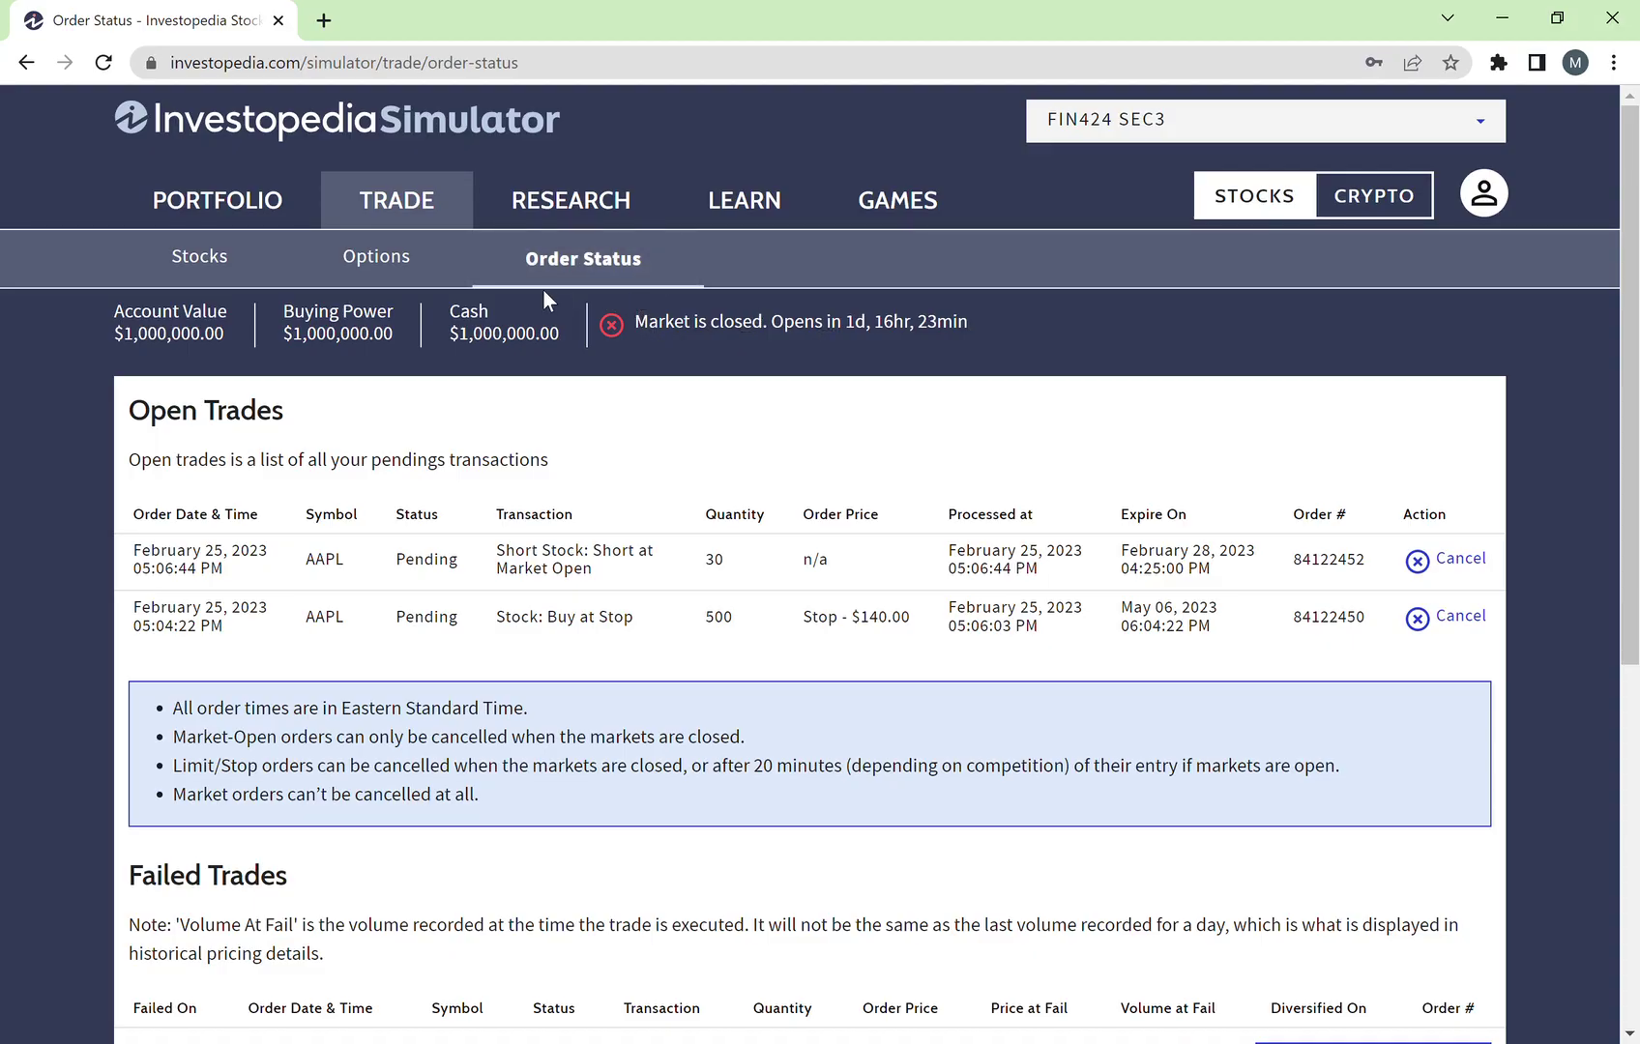
Step: Scroll through the Open Trades table, then go back to the blank stock order form
scroll(615, 498, down, 2)
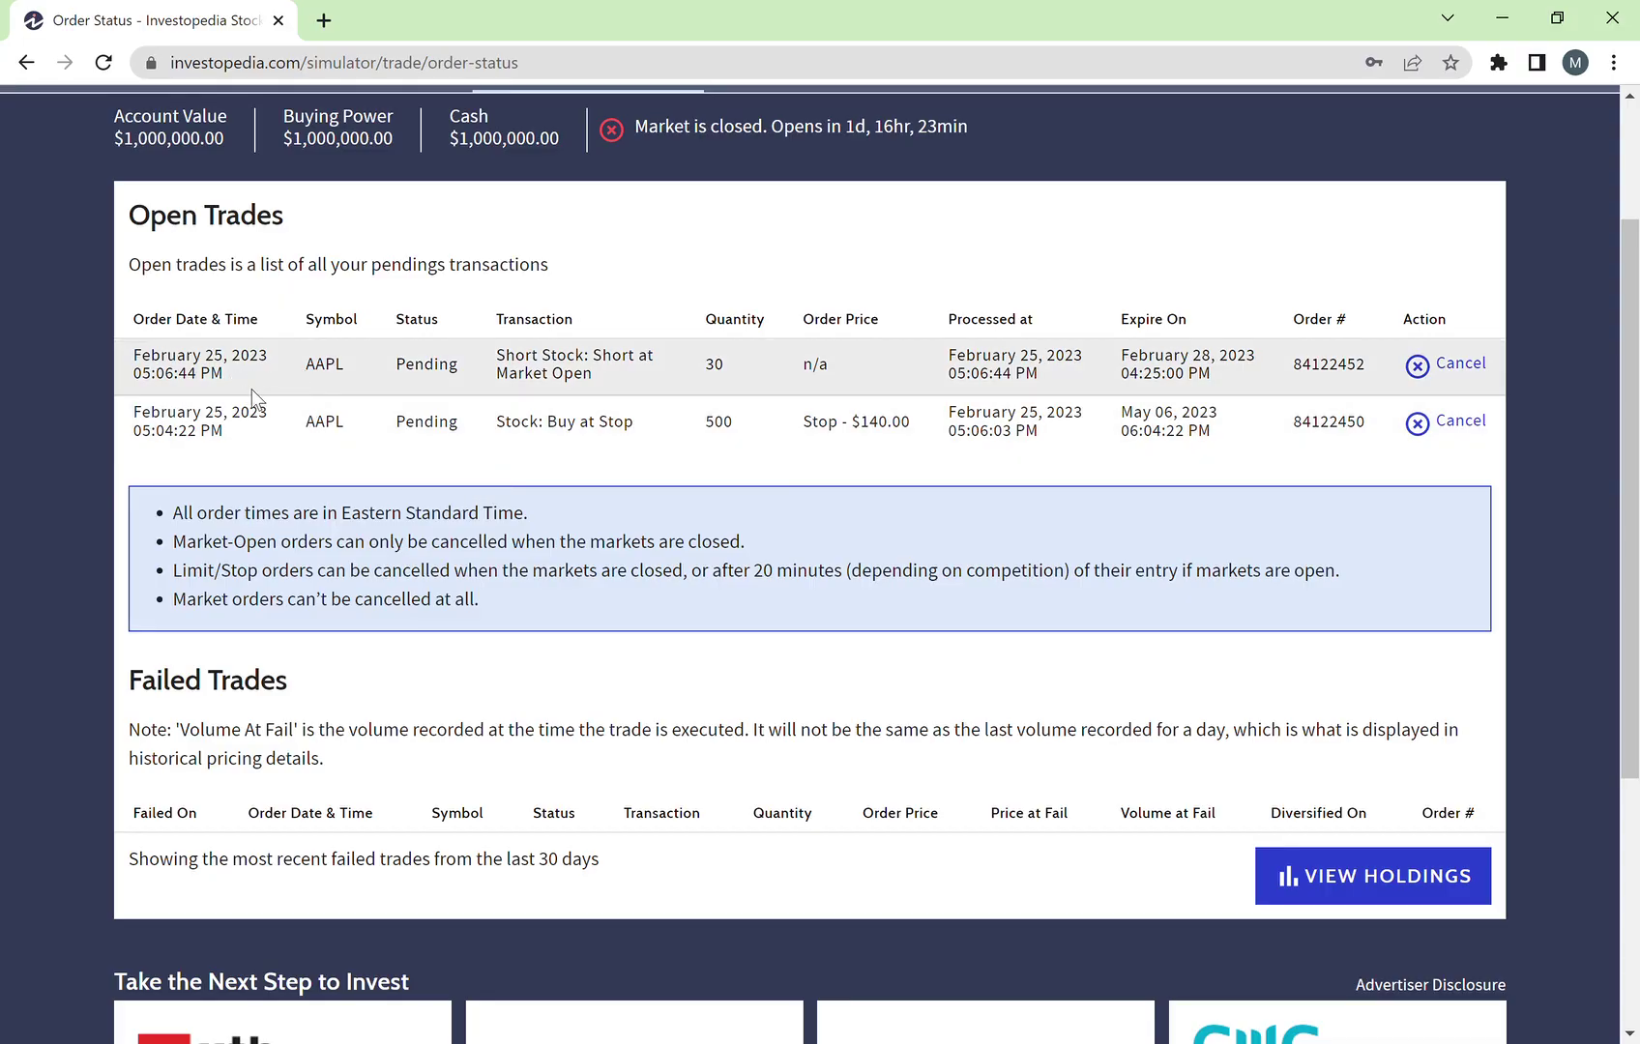
scroll(249, 388, up, 1)
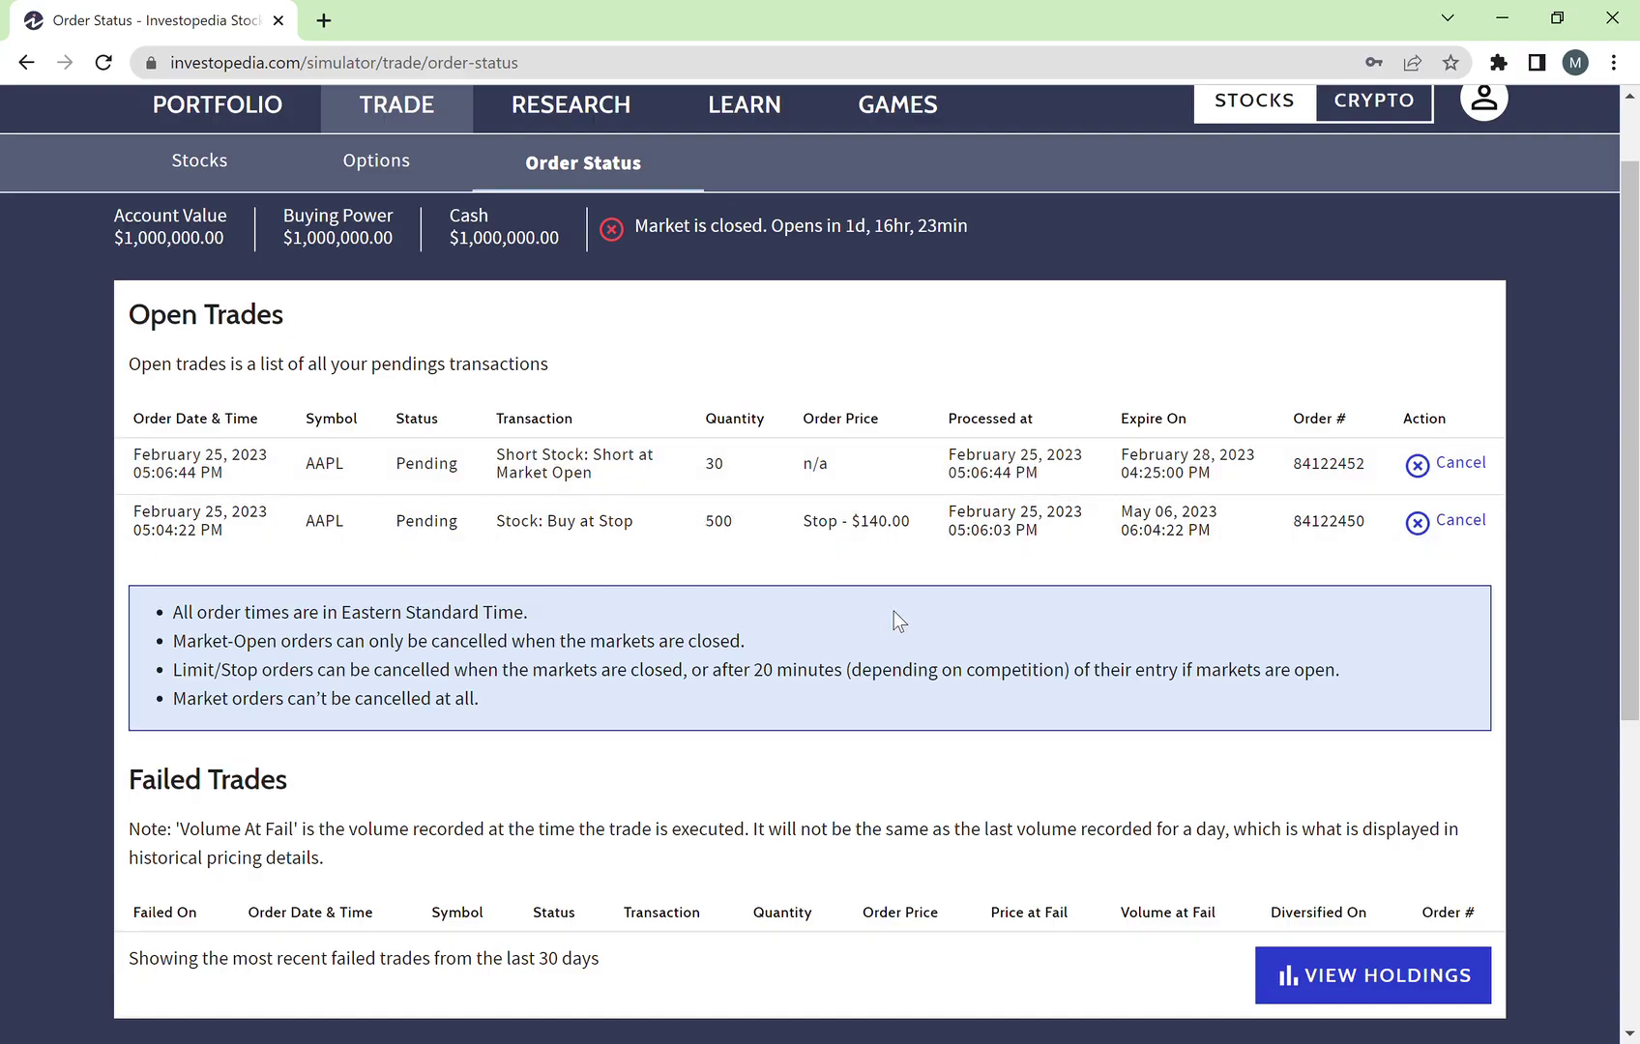
scroll(894, 619, up, 1)
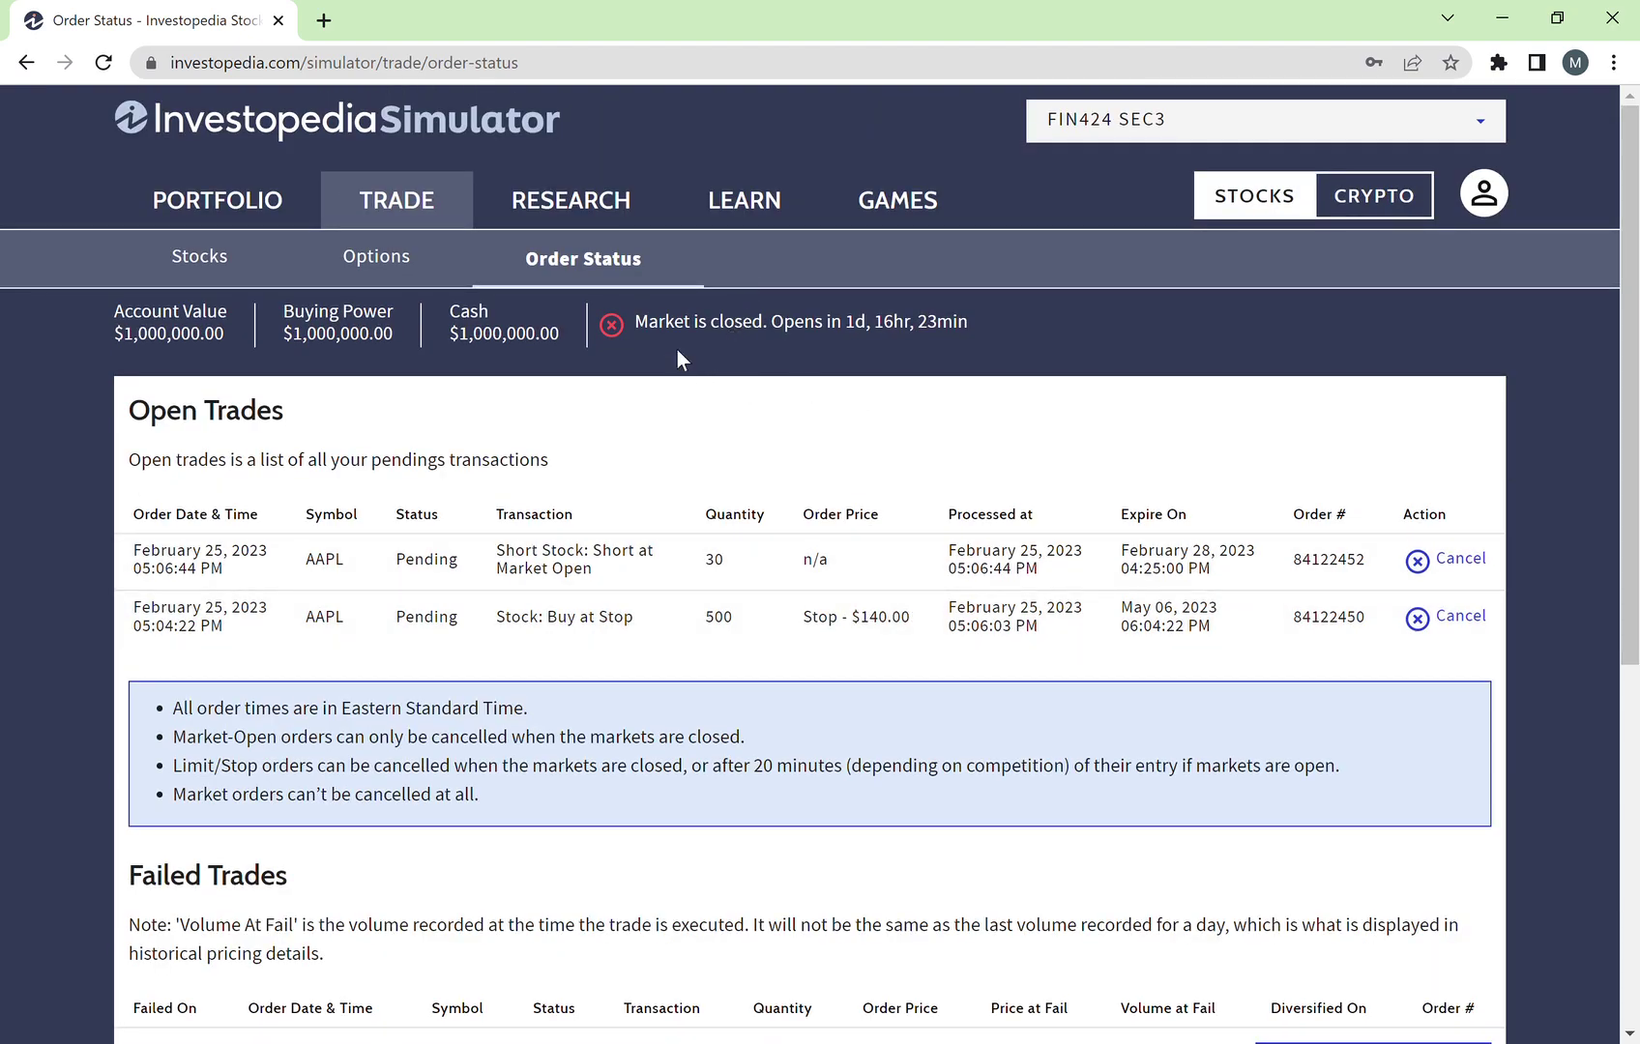
click(197, 259)
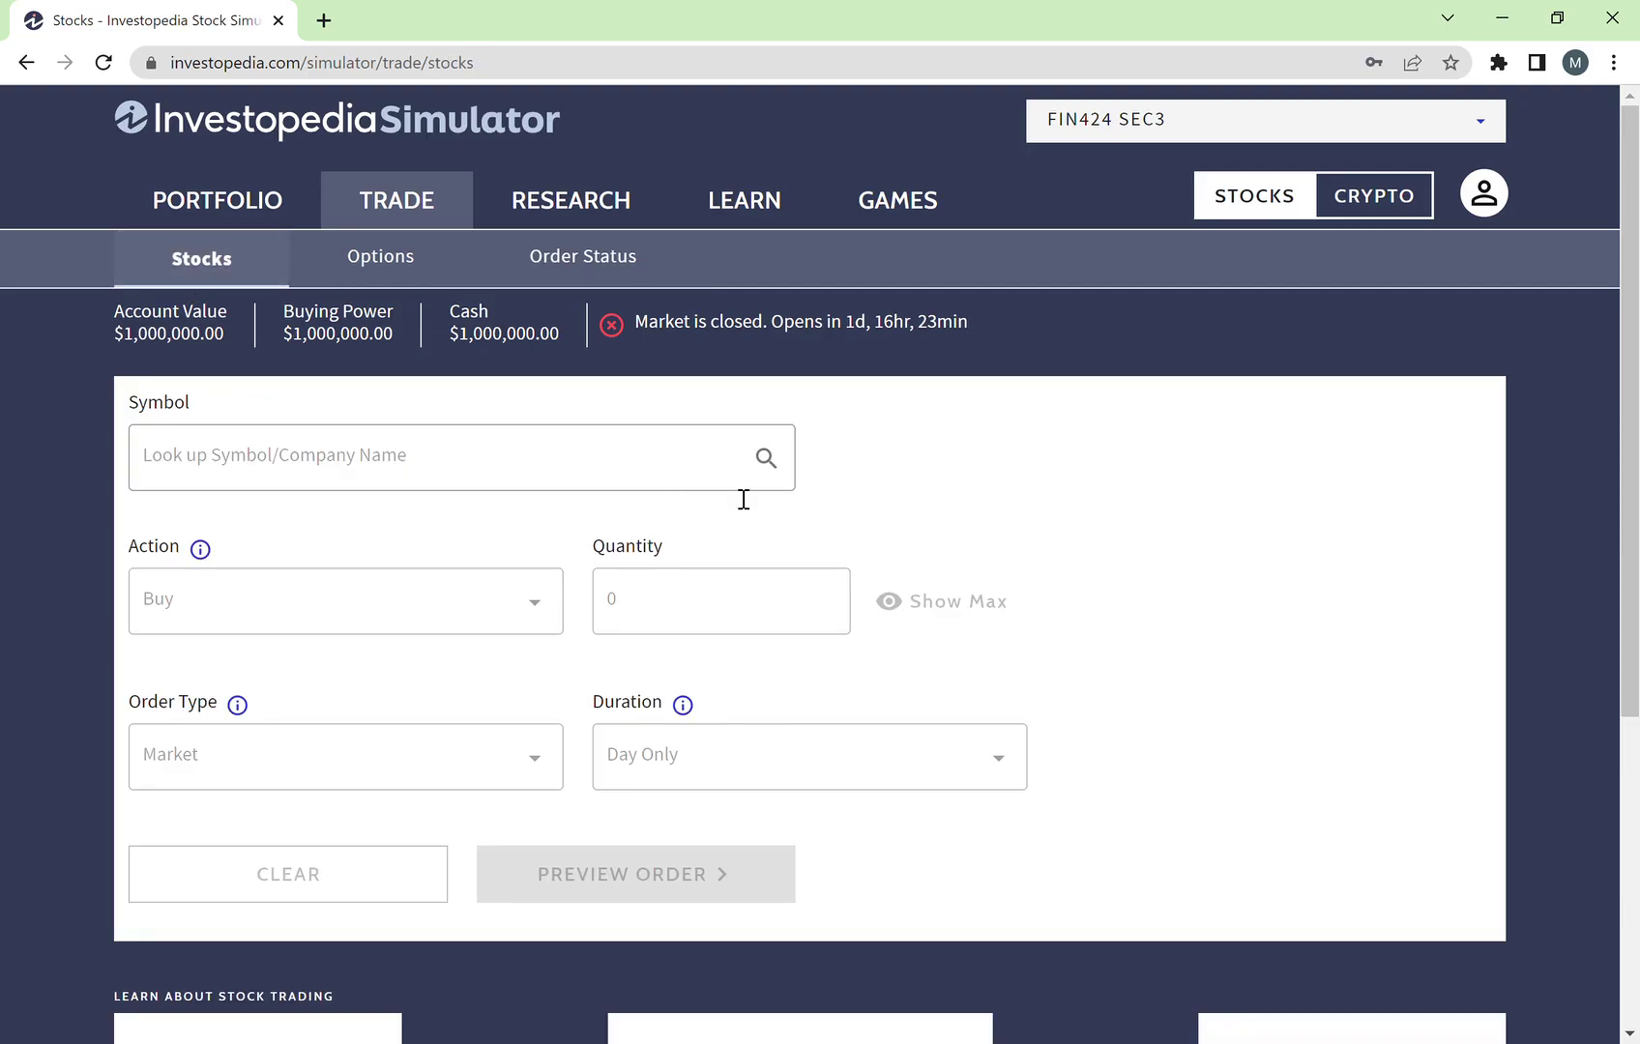